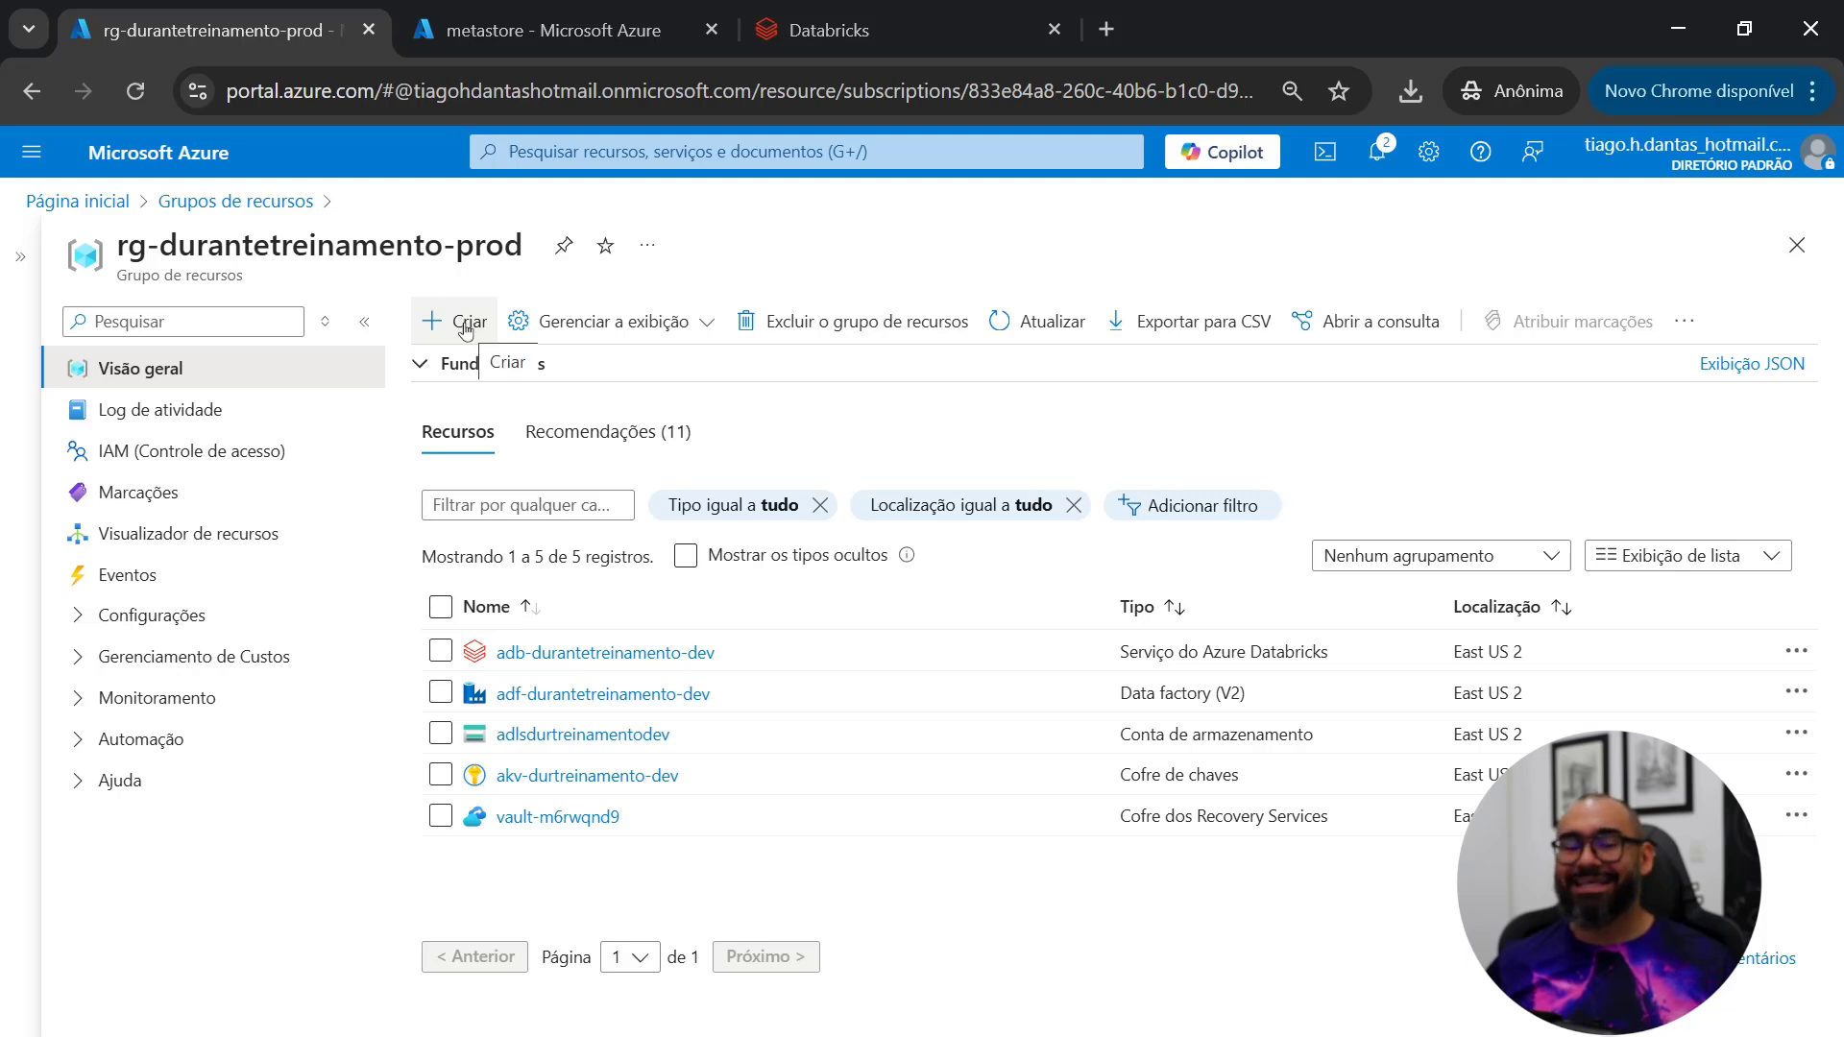
Step: Find Access Connector for Azure Databricks in the Marketplace and start creating it in resource group rg-durantetreinamento-prod
left_click(467, 330)
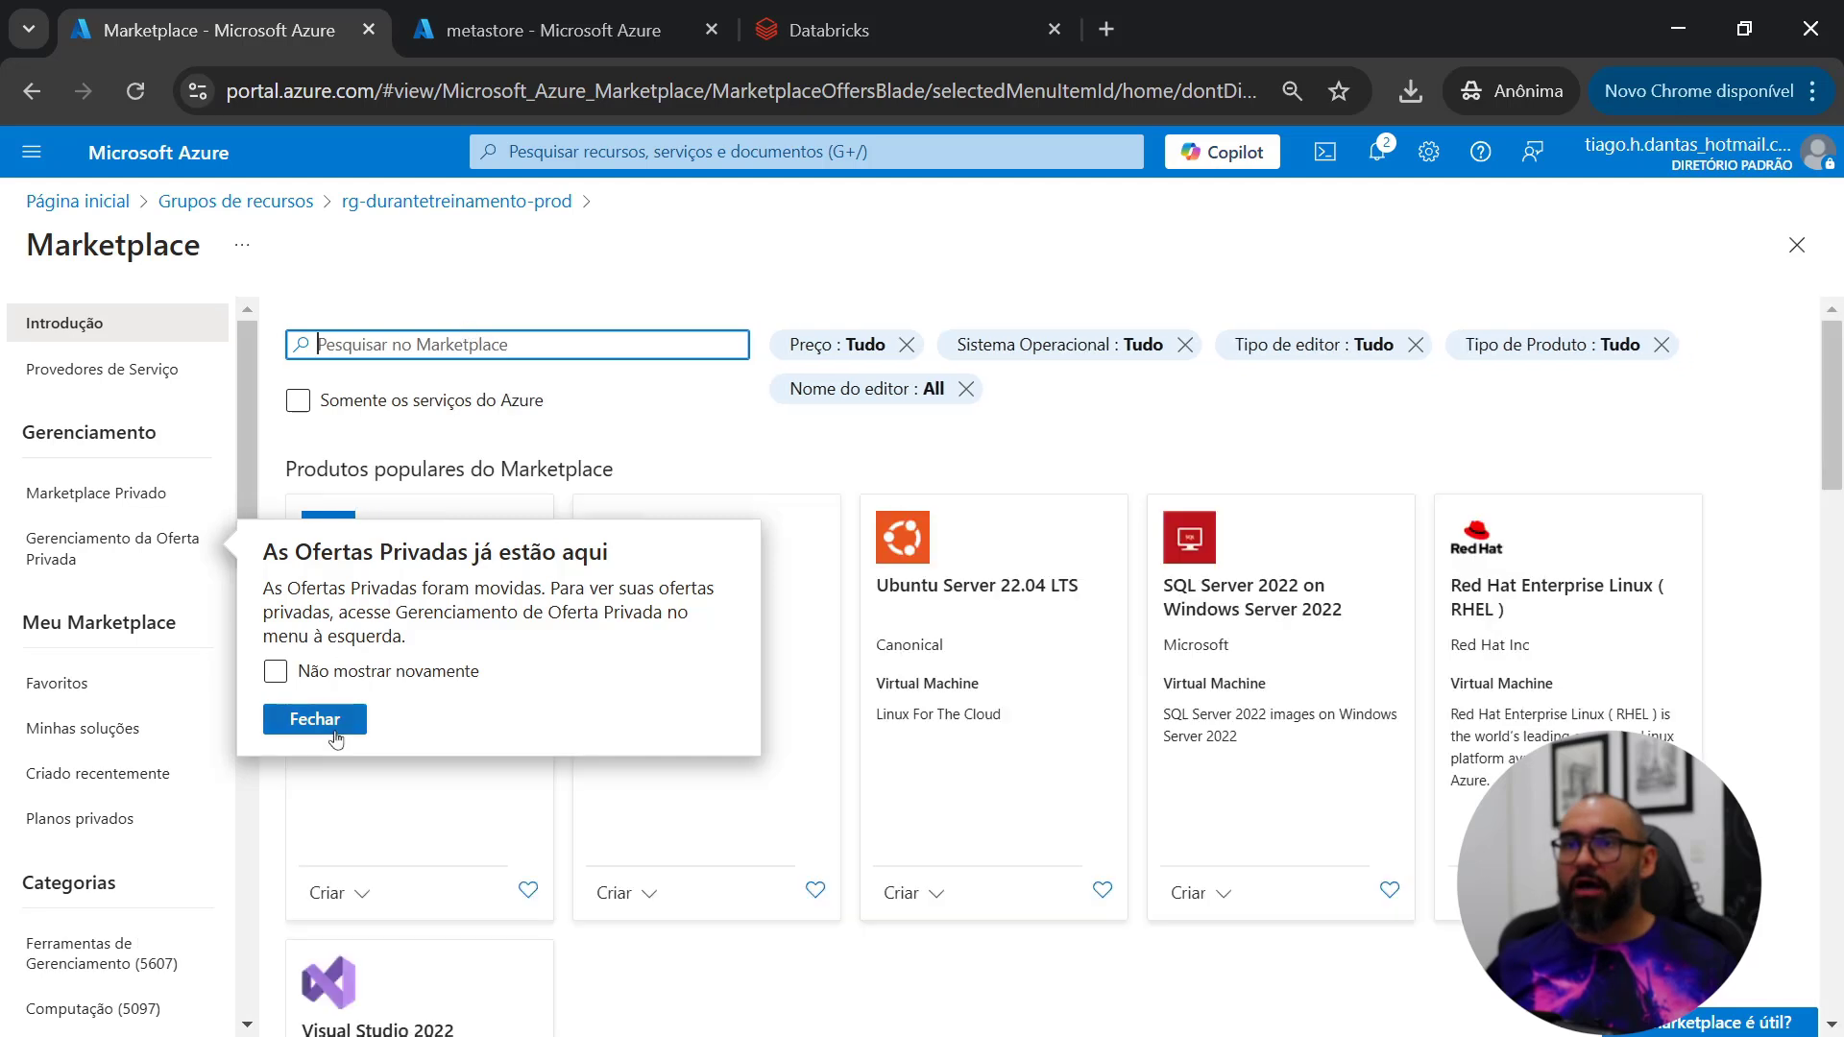
left_click(315, 720)
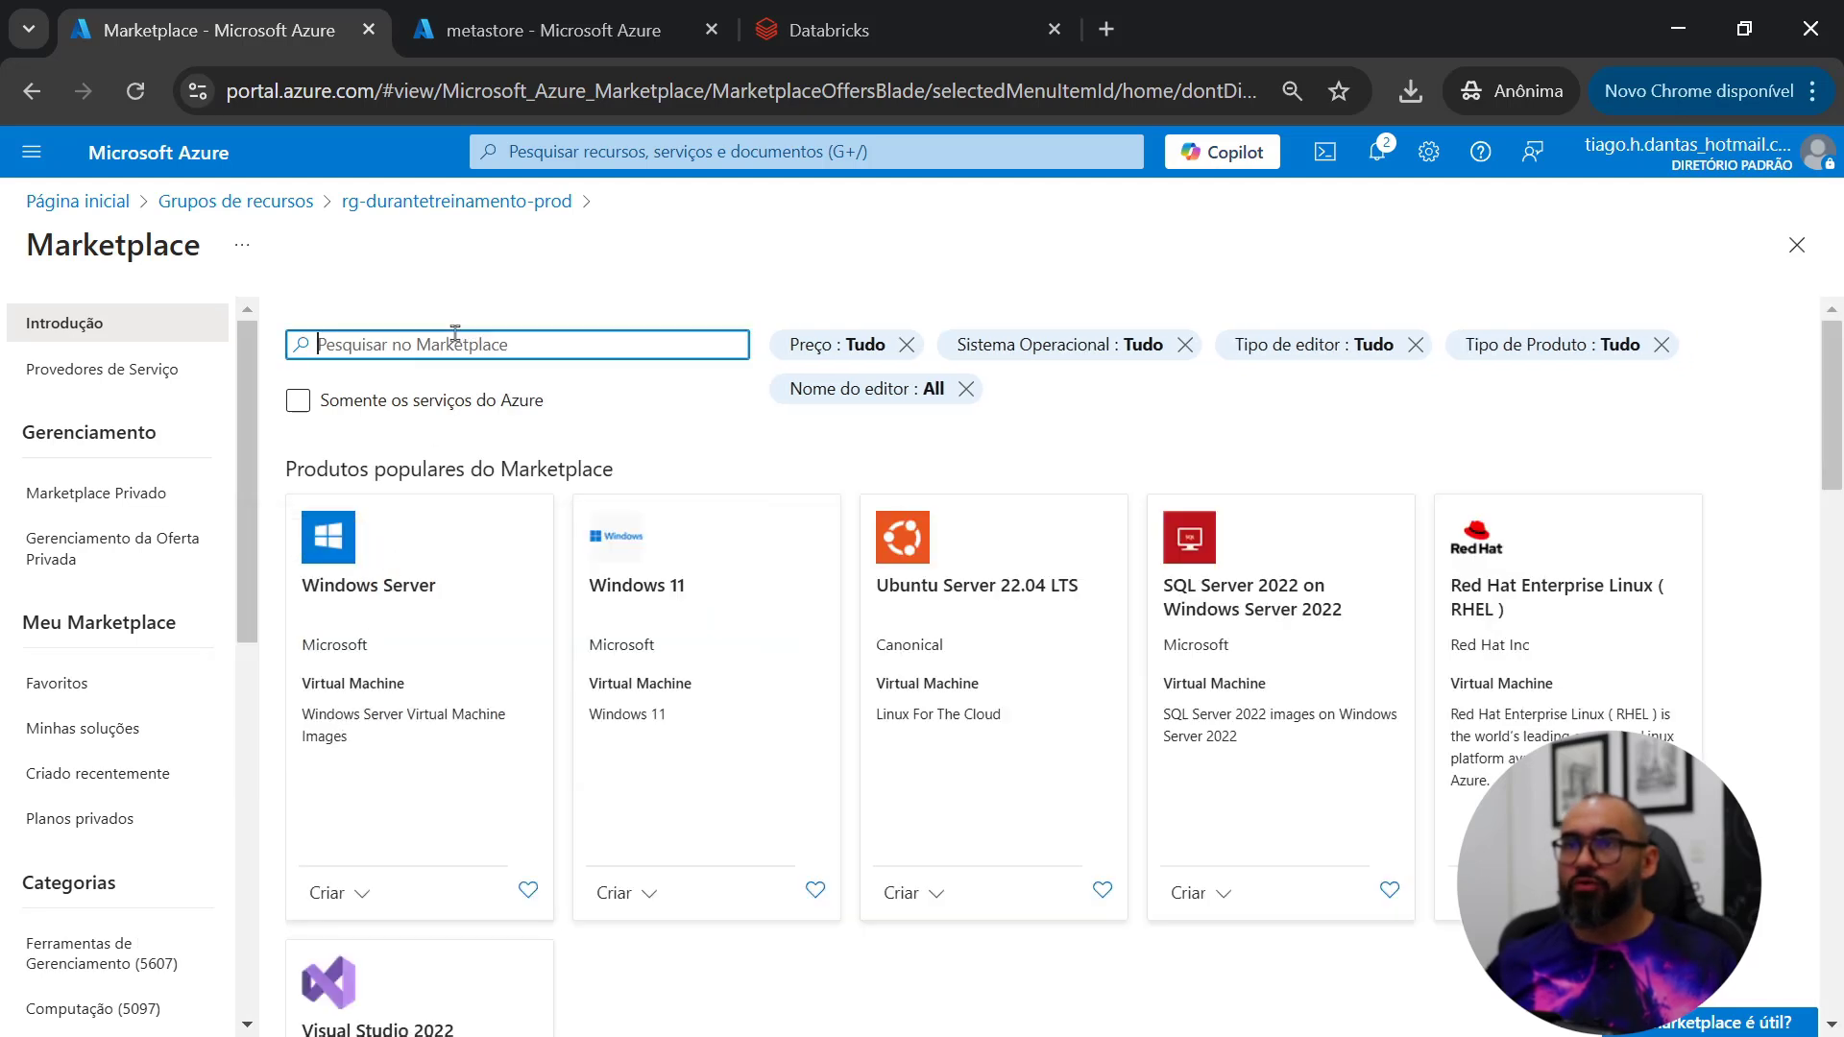
type("acce")
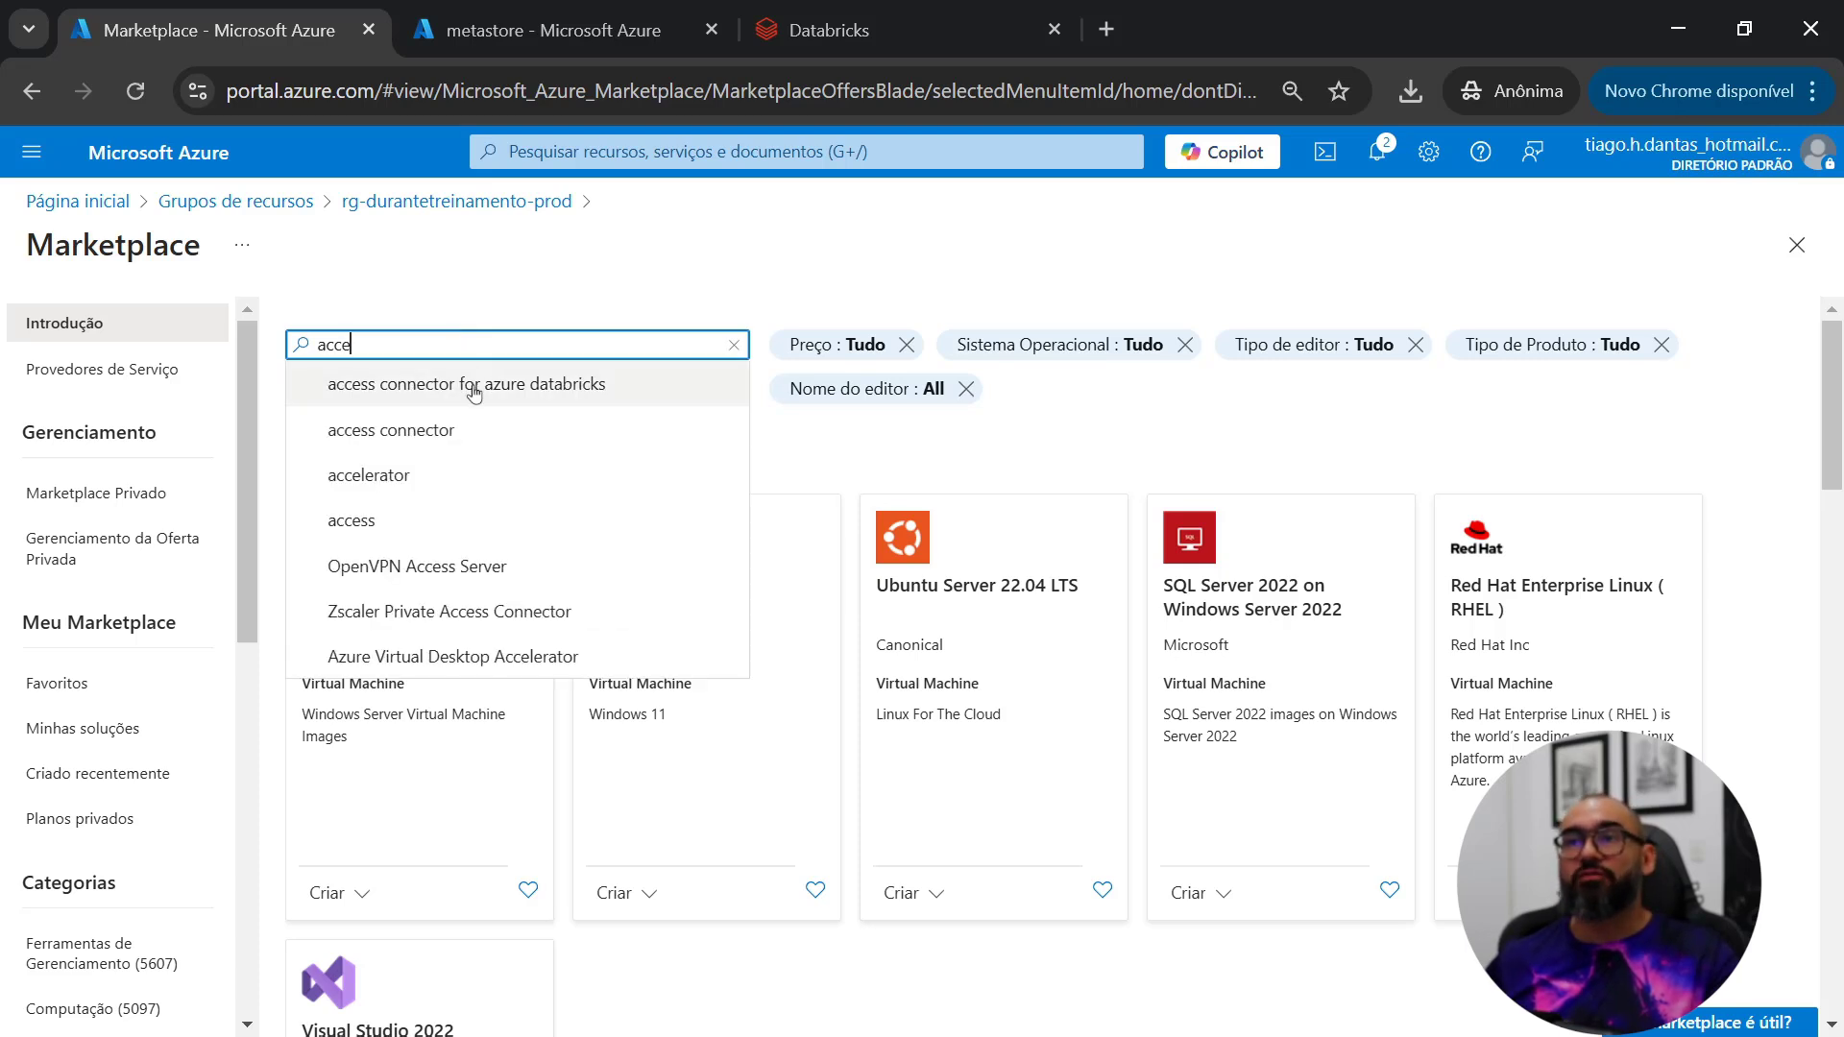
left_click(474, 386)
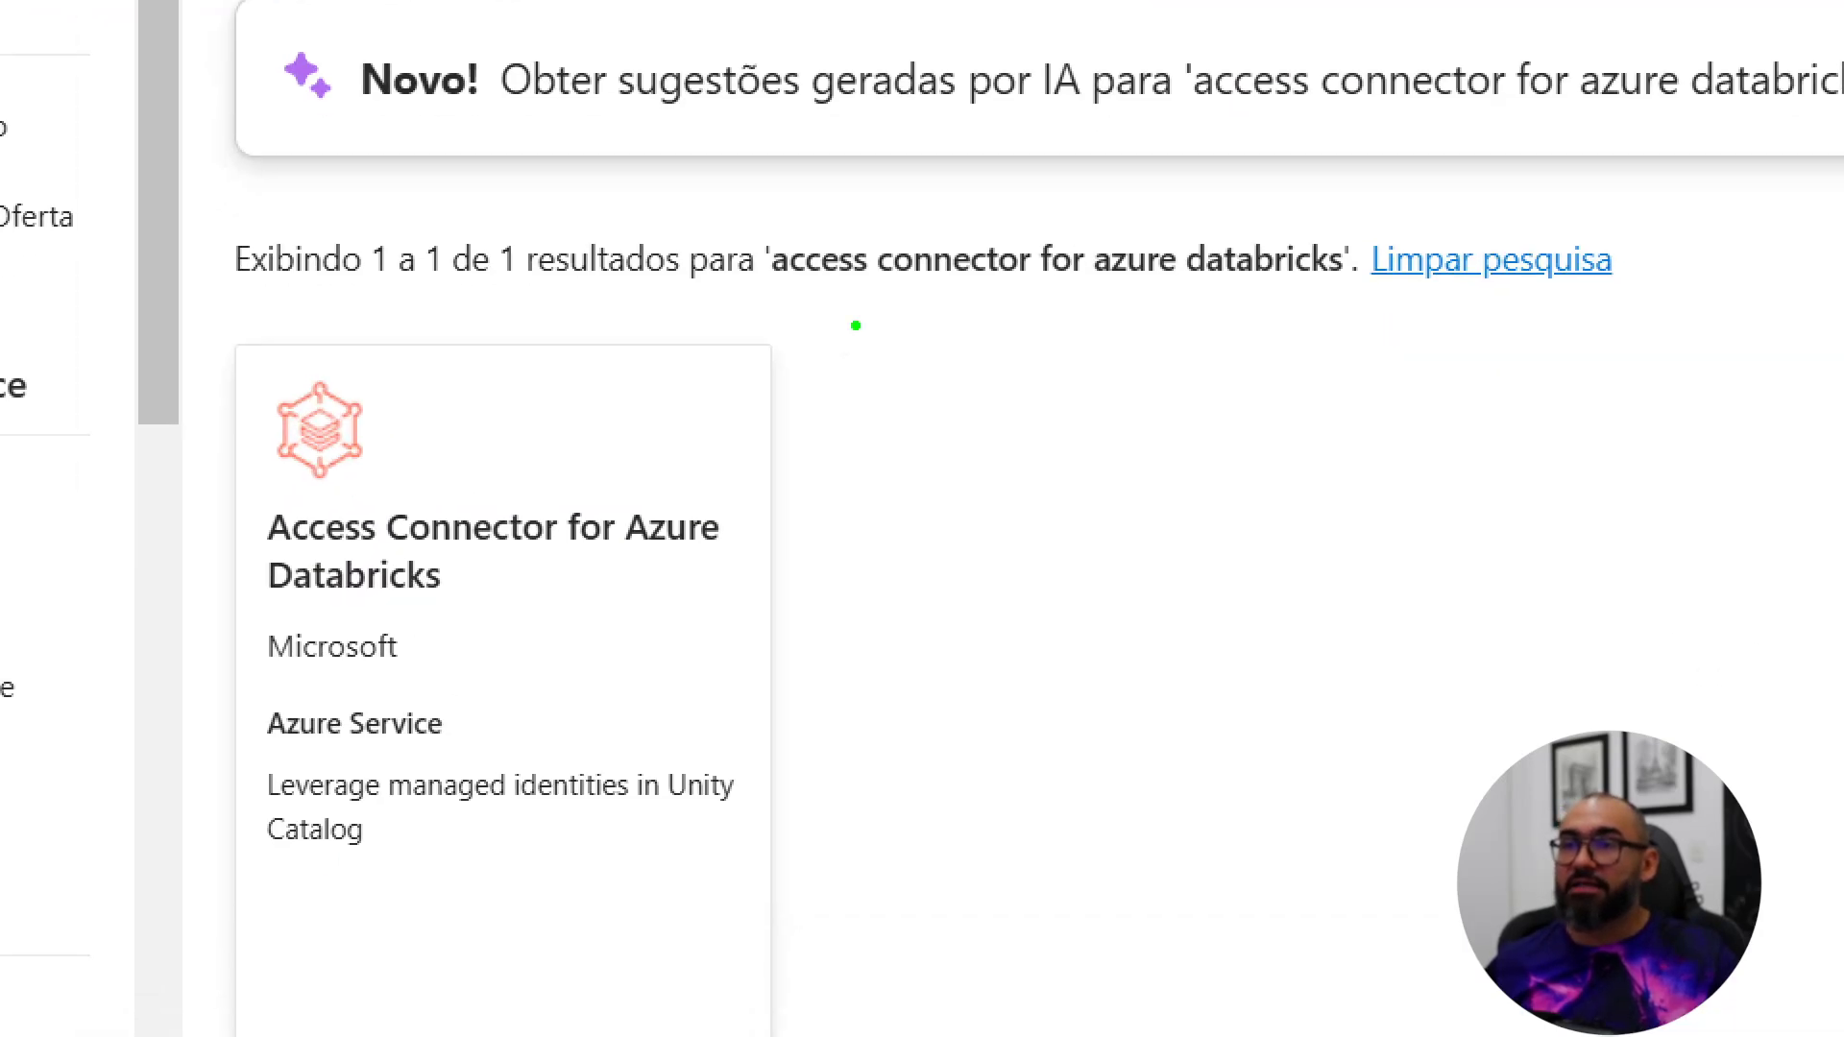
left_click_drag(722, 365, 1056, 179)
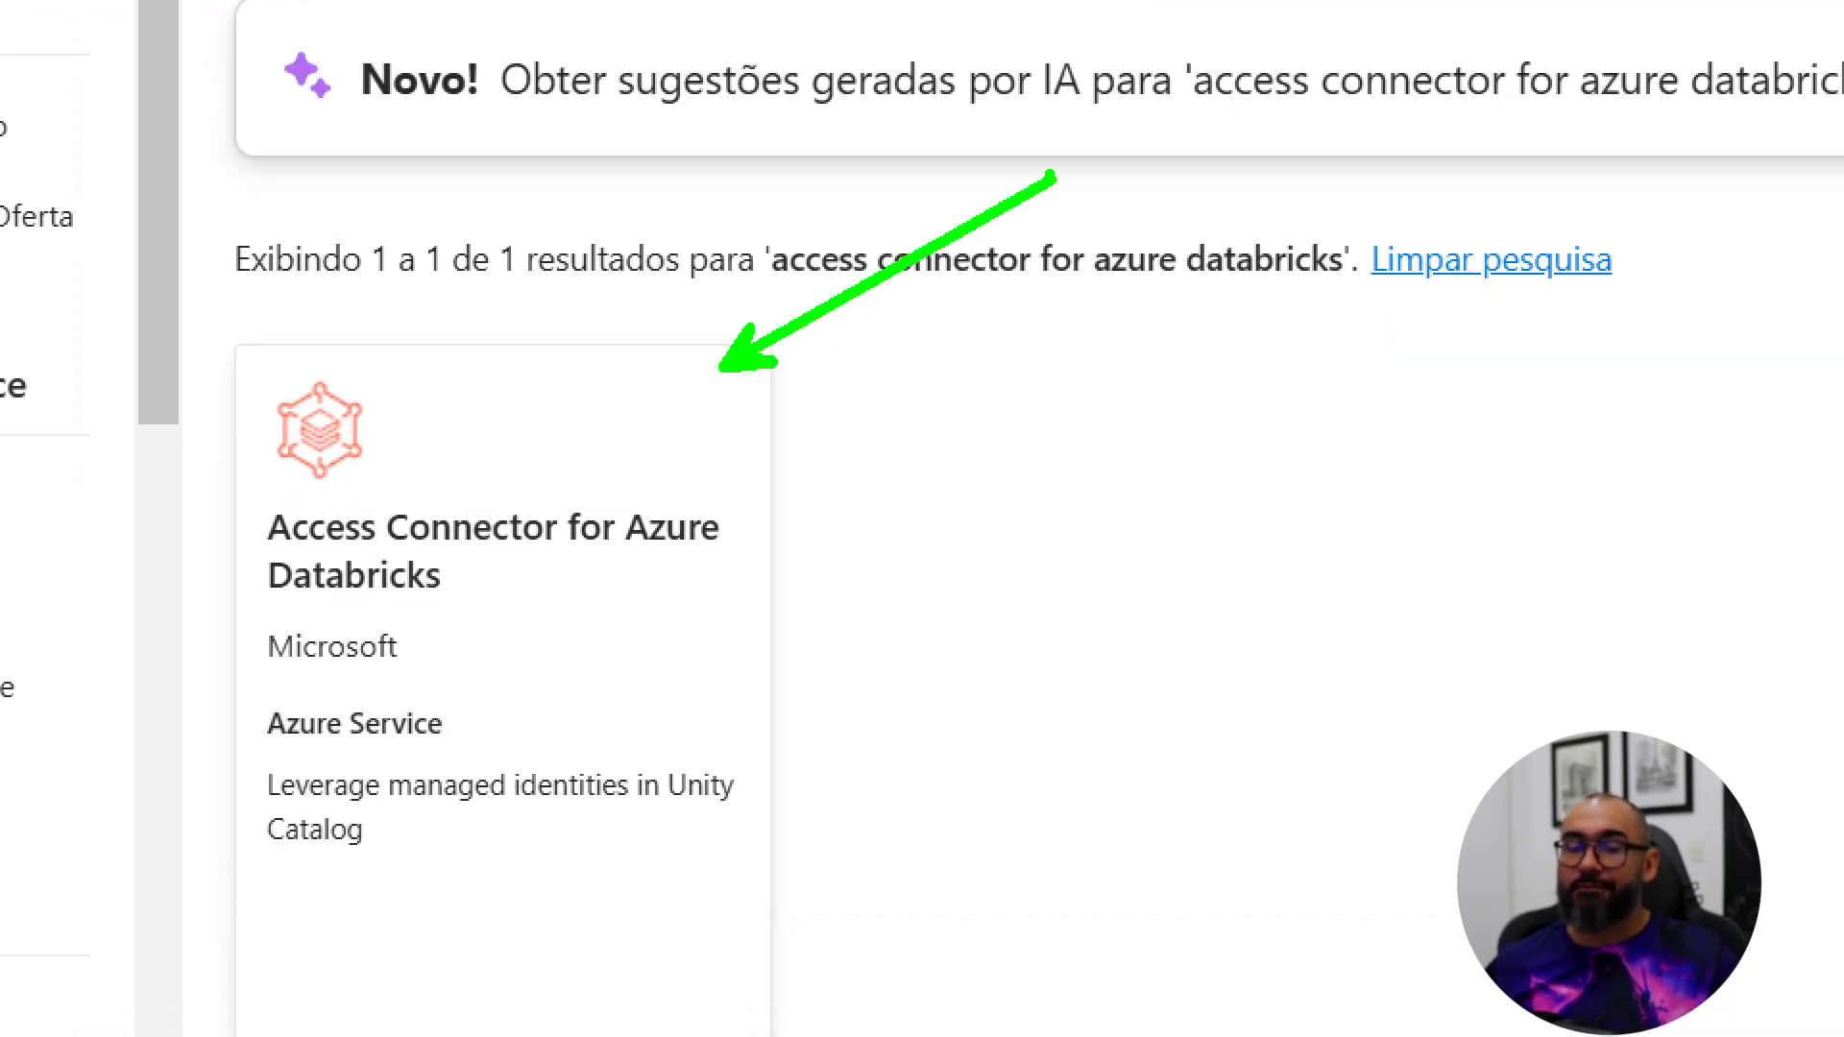
left_click(509, 576)
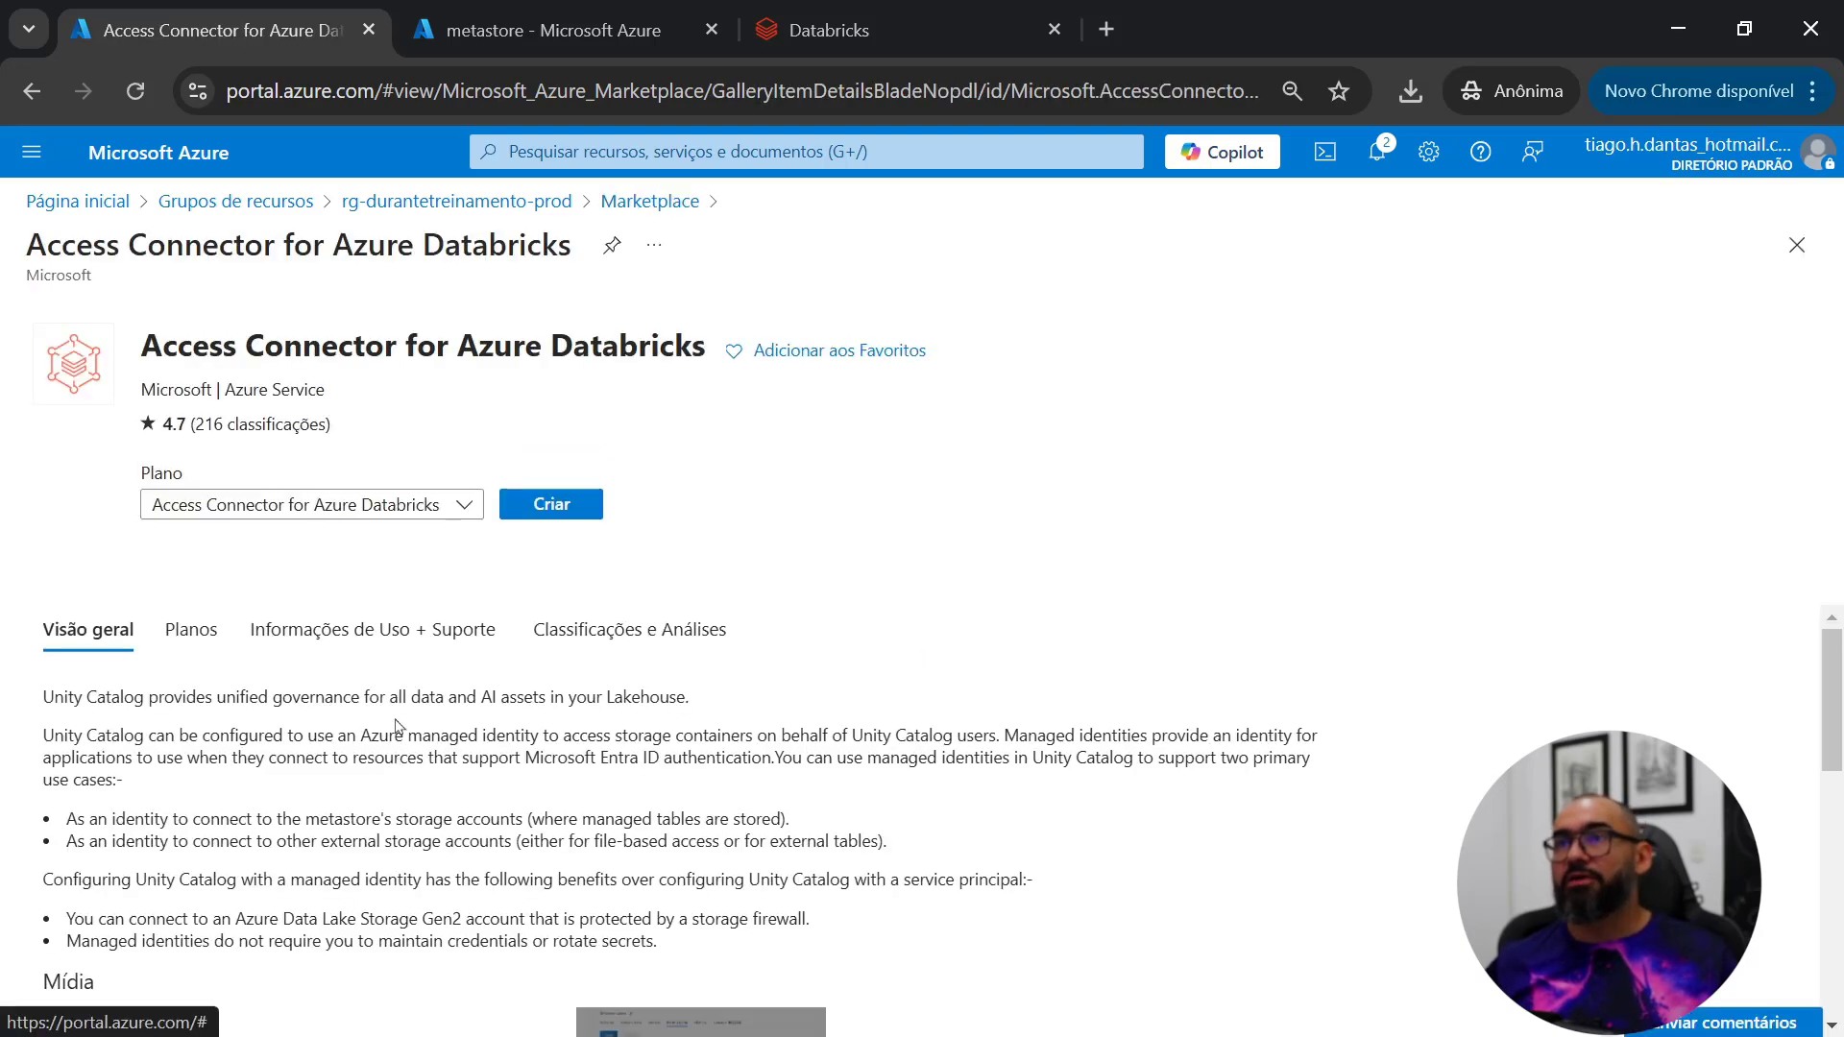
left_click(557, 507)
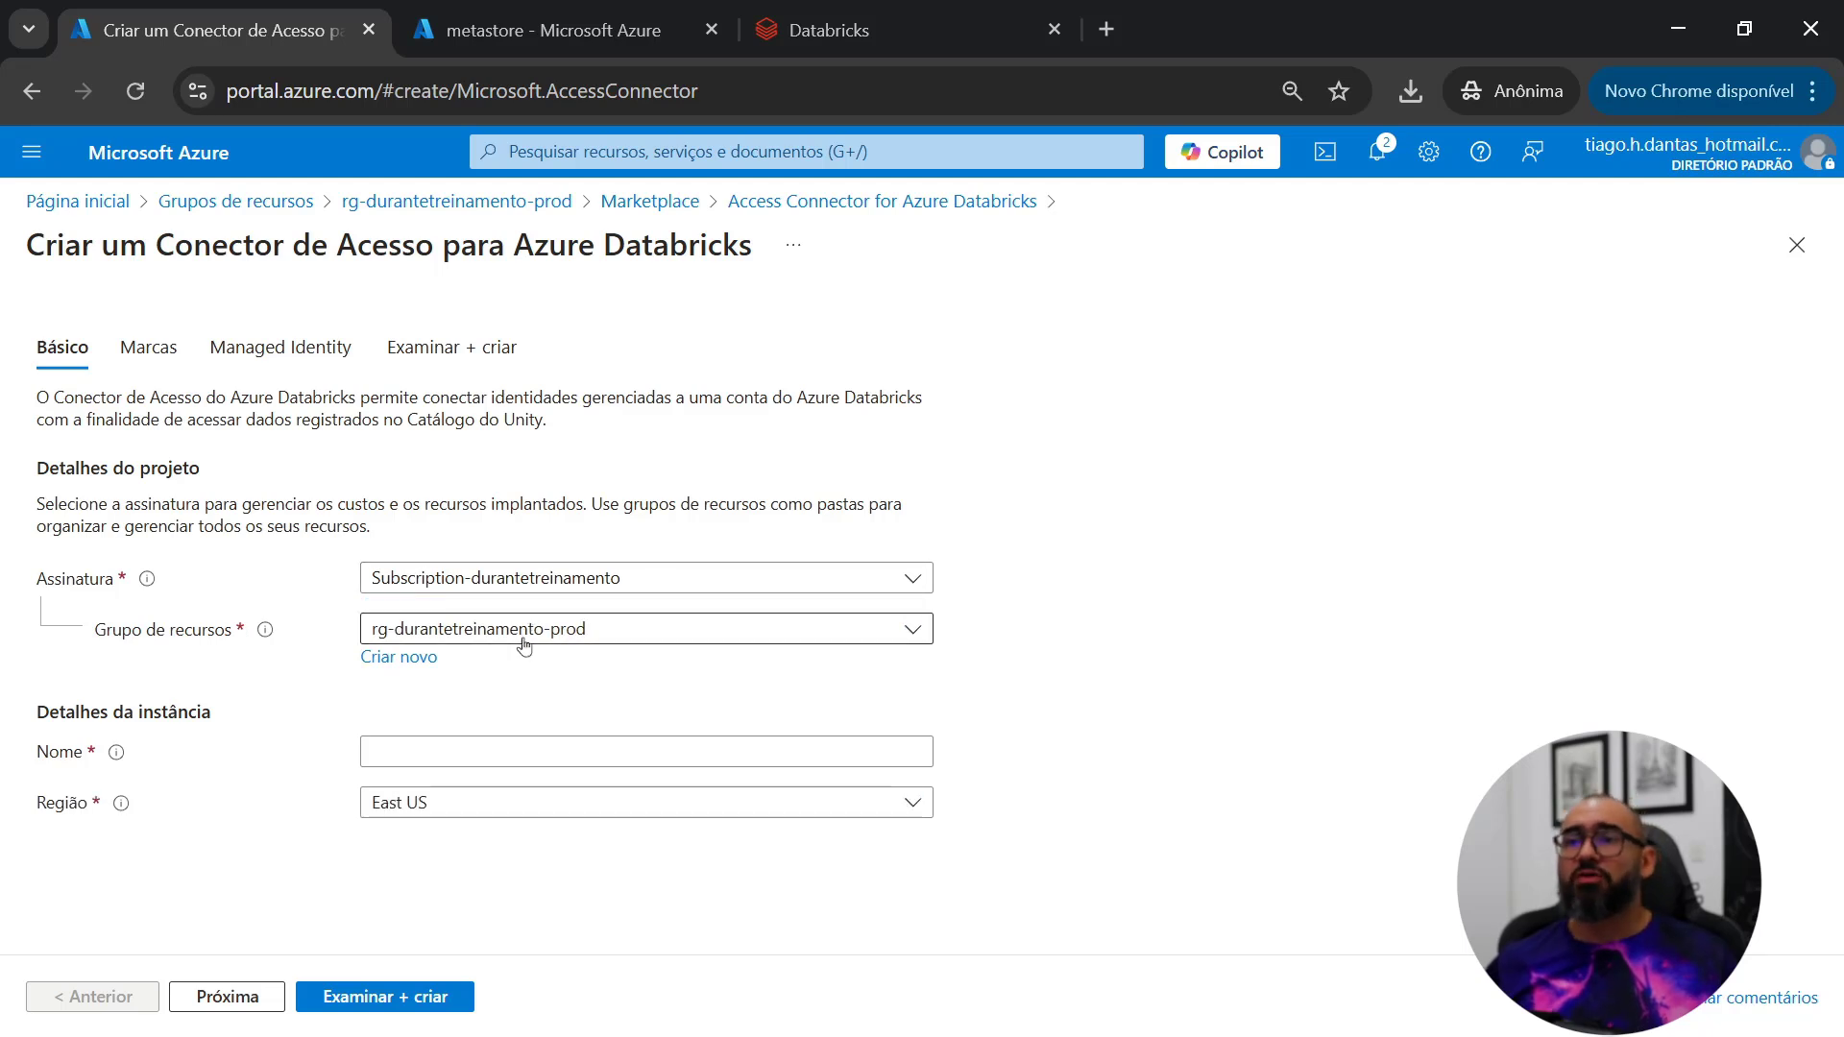
Step: Name the access connector ucdbx-teste-eastus2
left_click(505, 745)
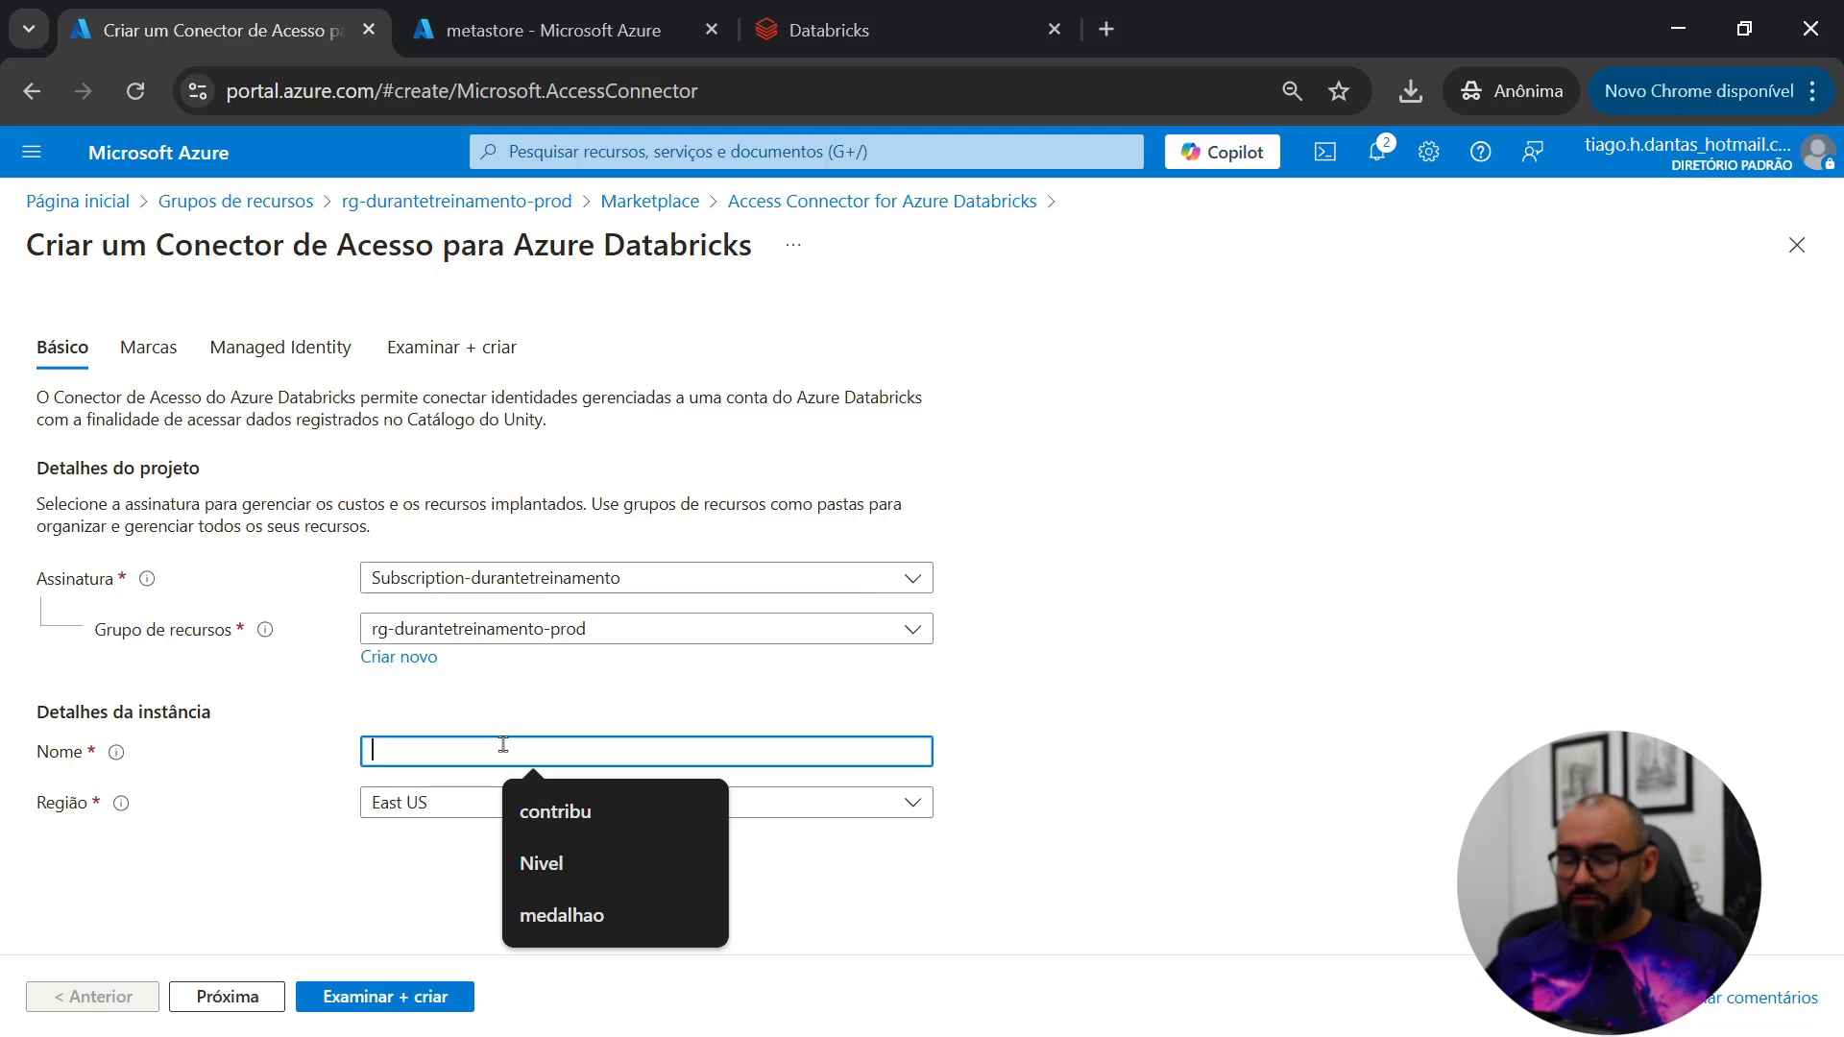
type("ucd")
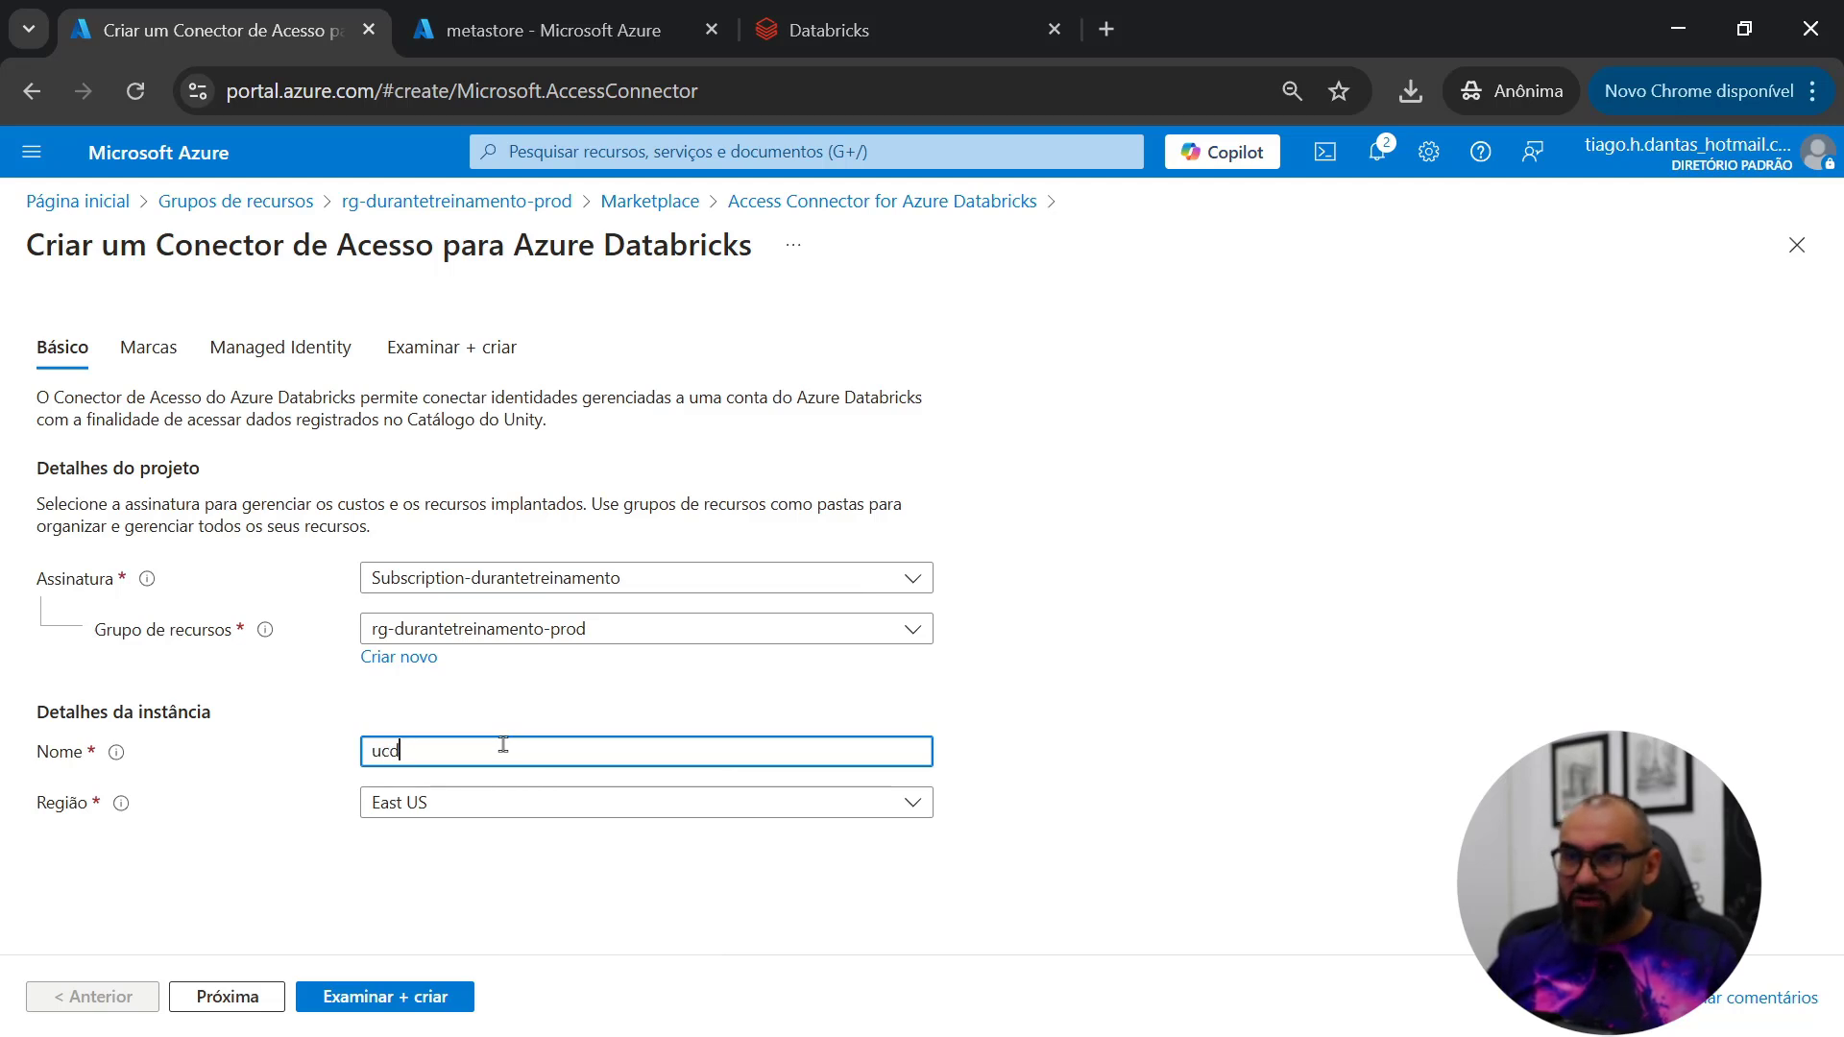
type("bx-")
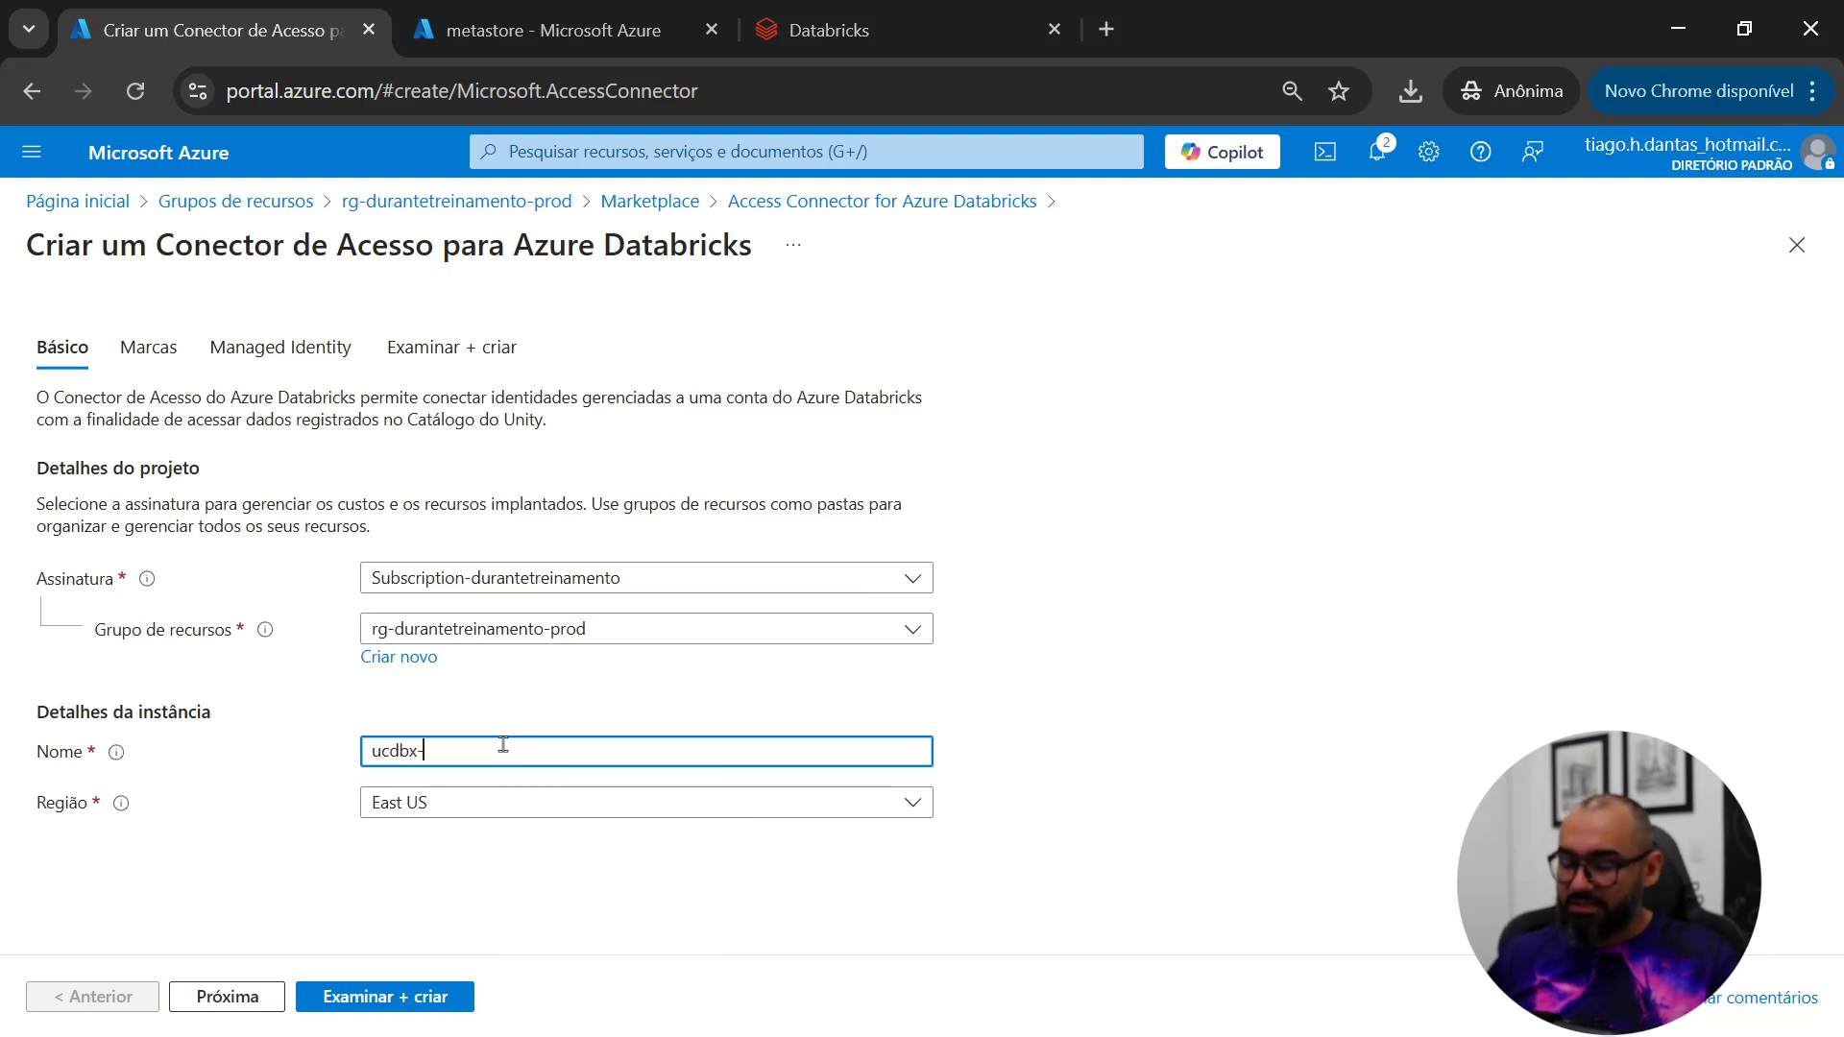
type("teste-e")
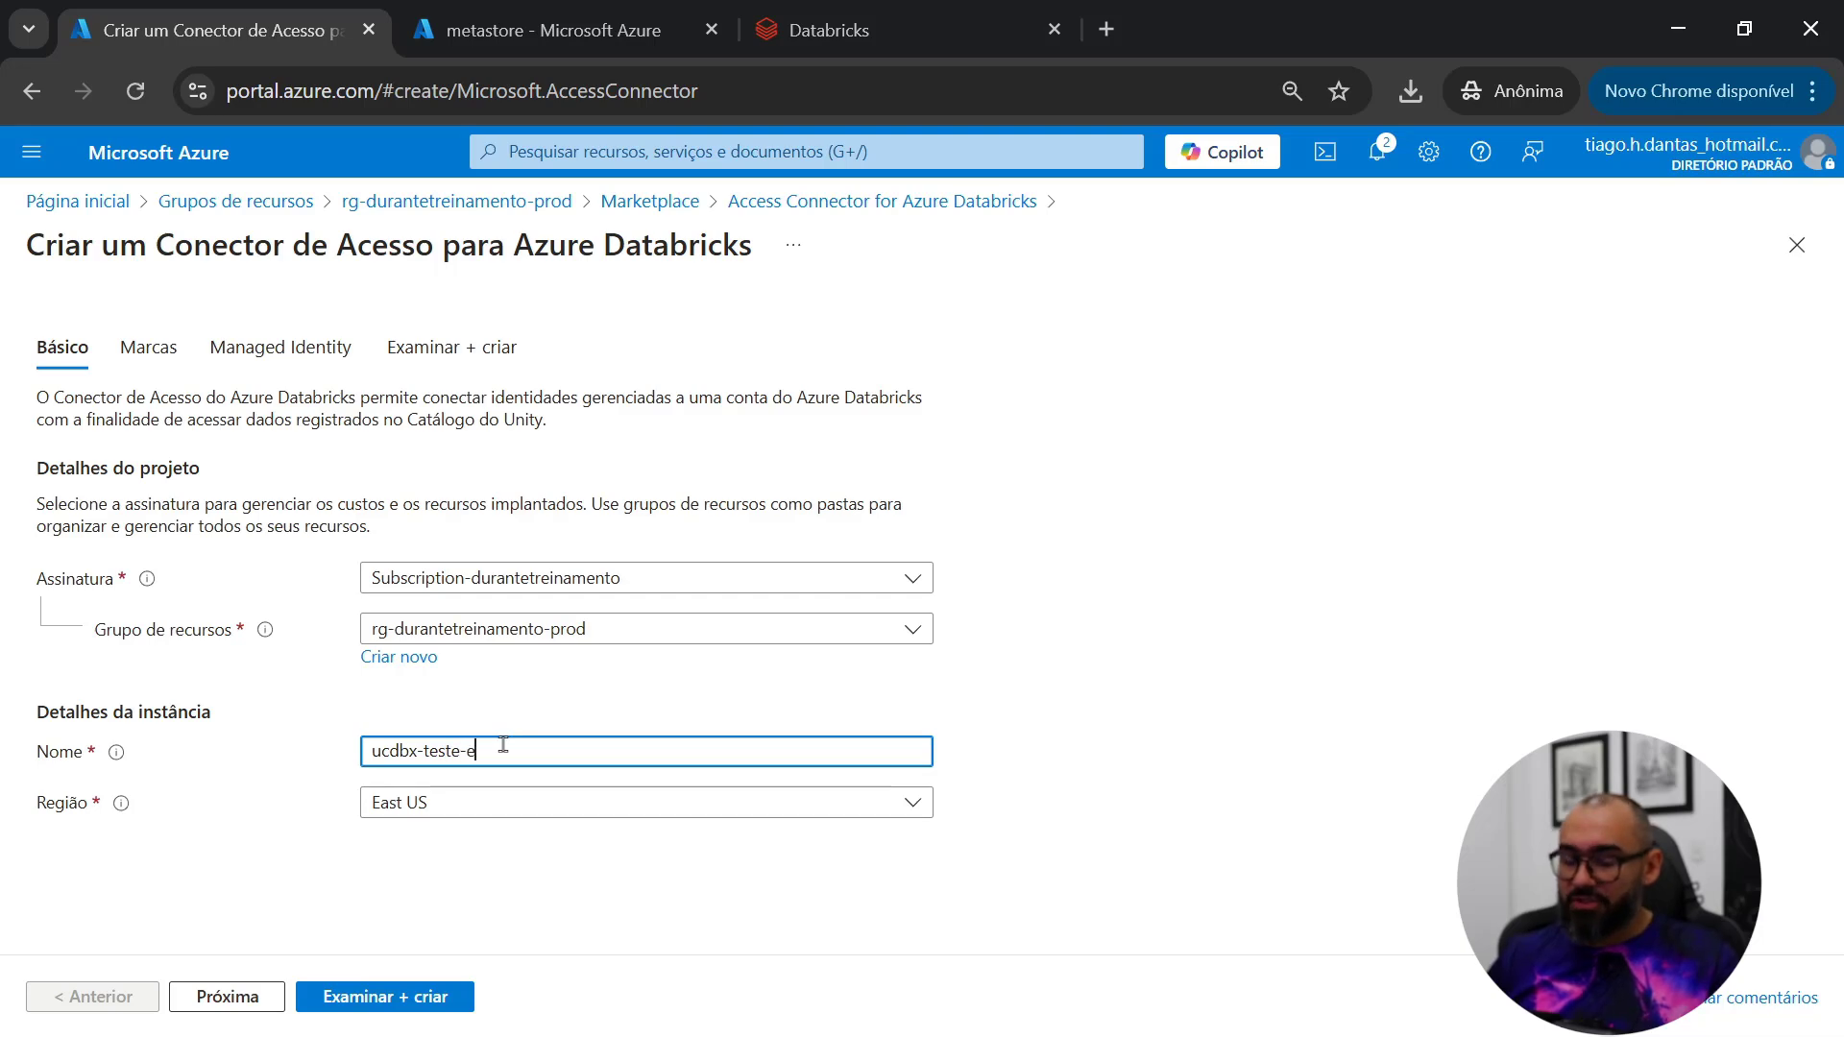
type("asu")
key("BackSpace")
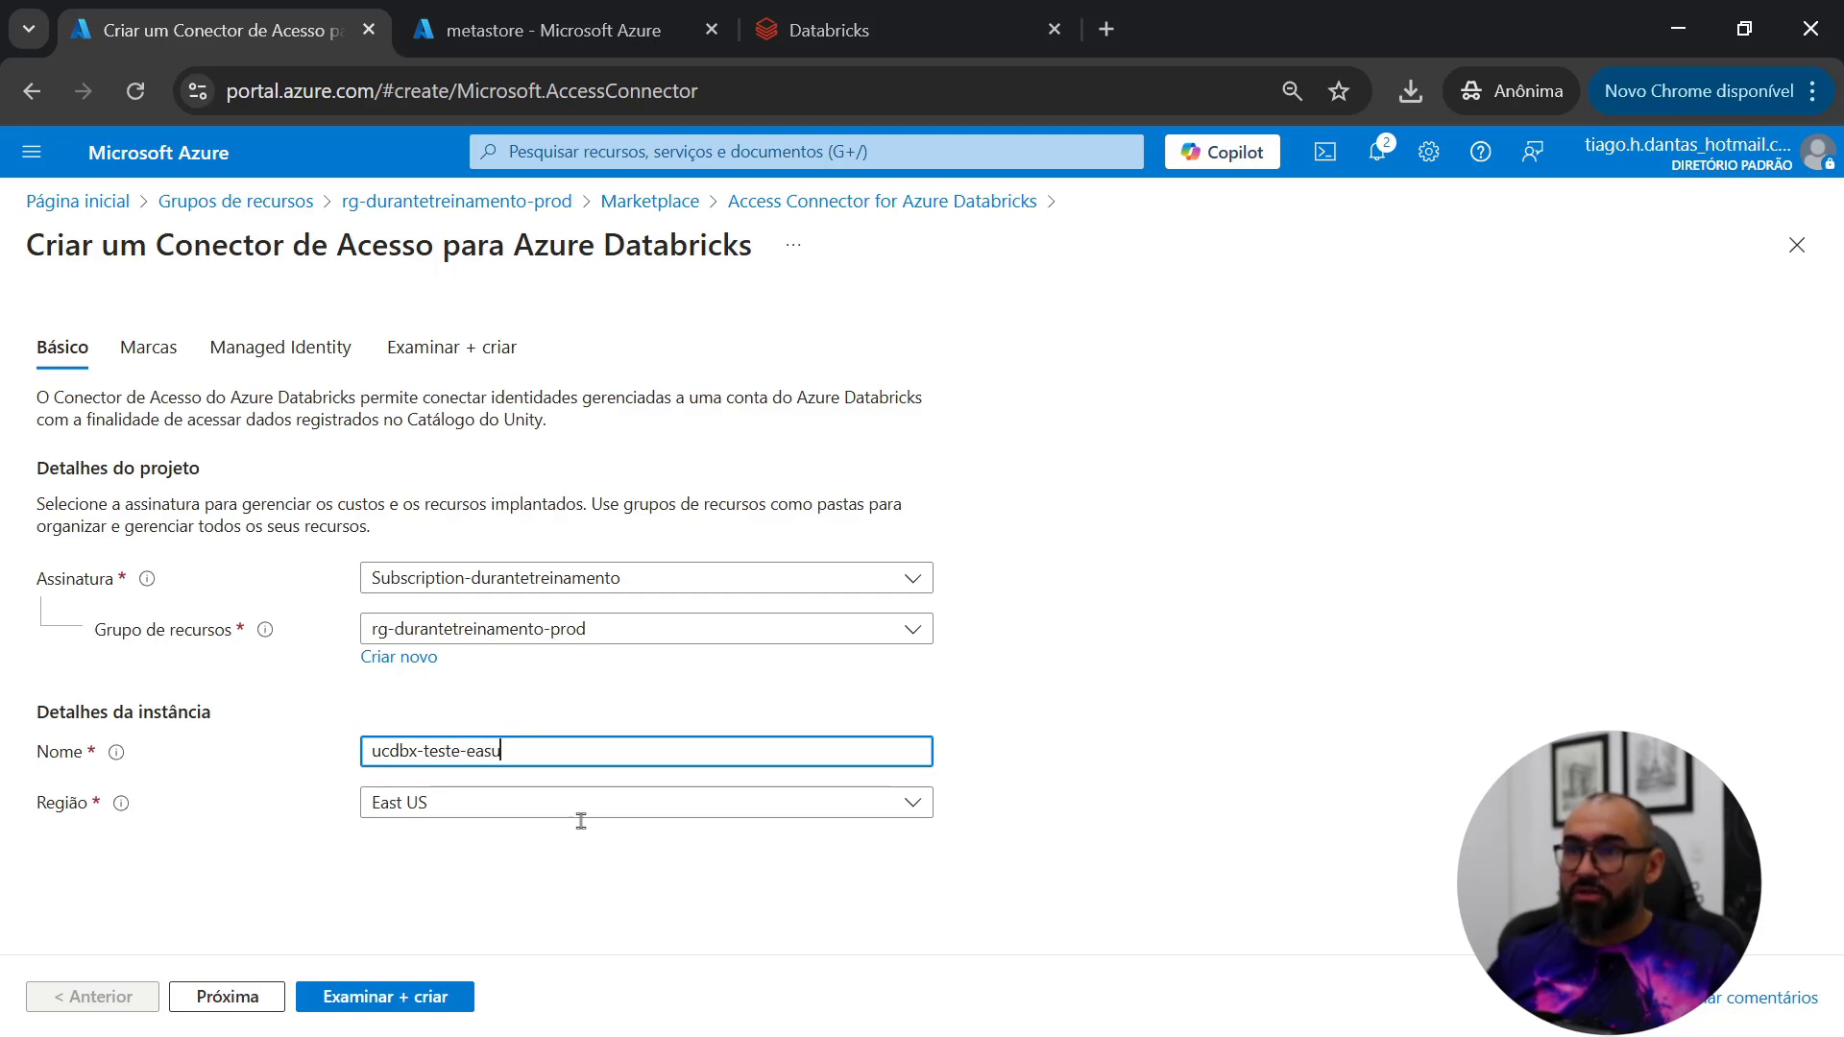
type("t")
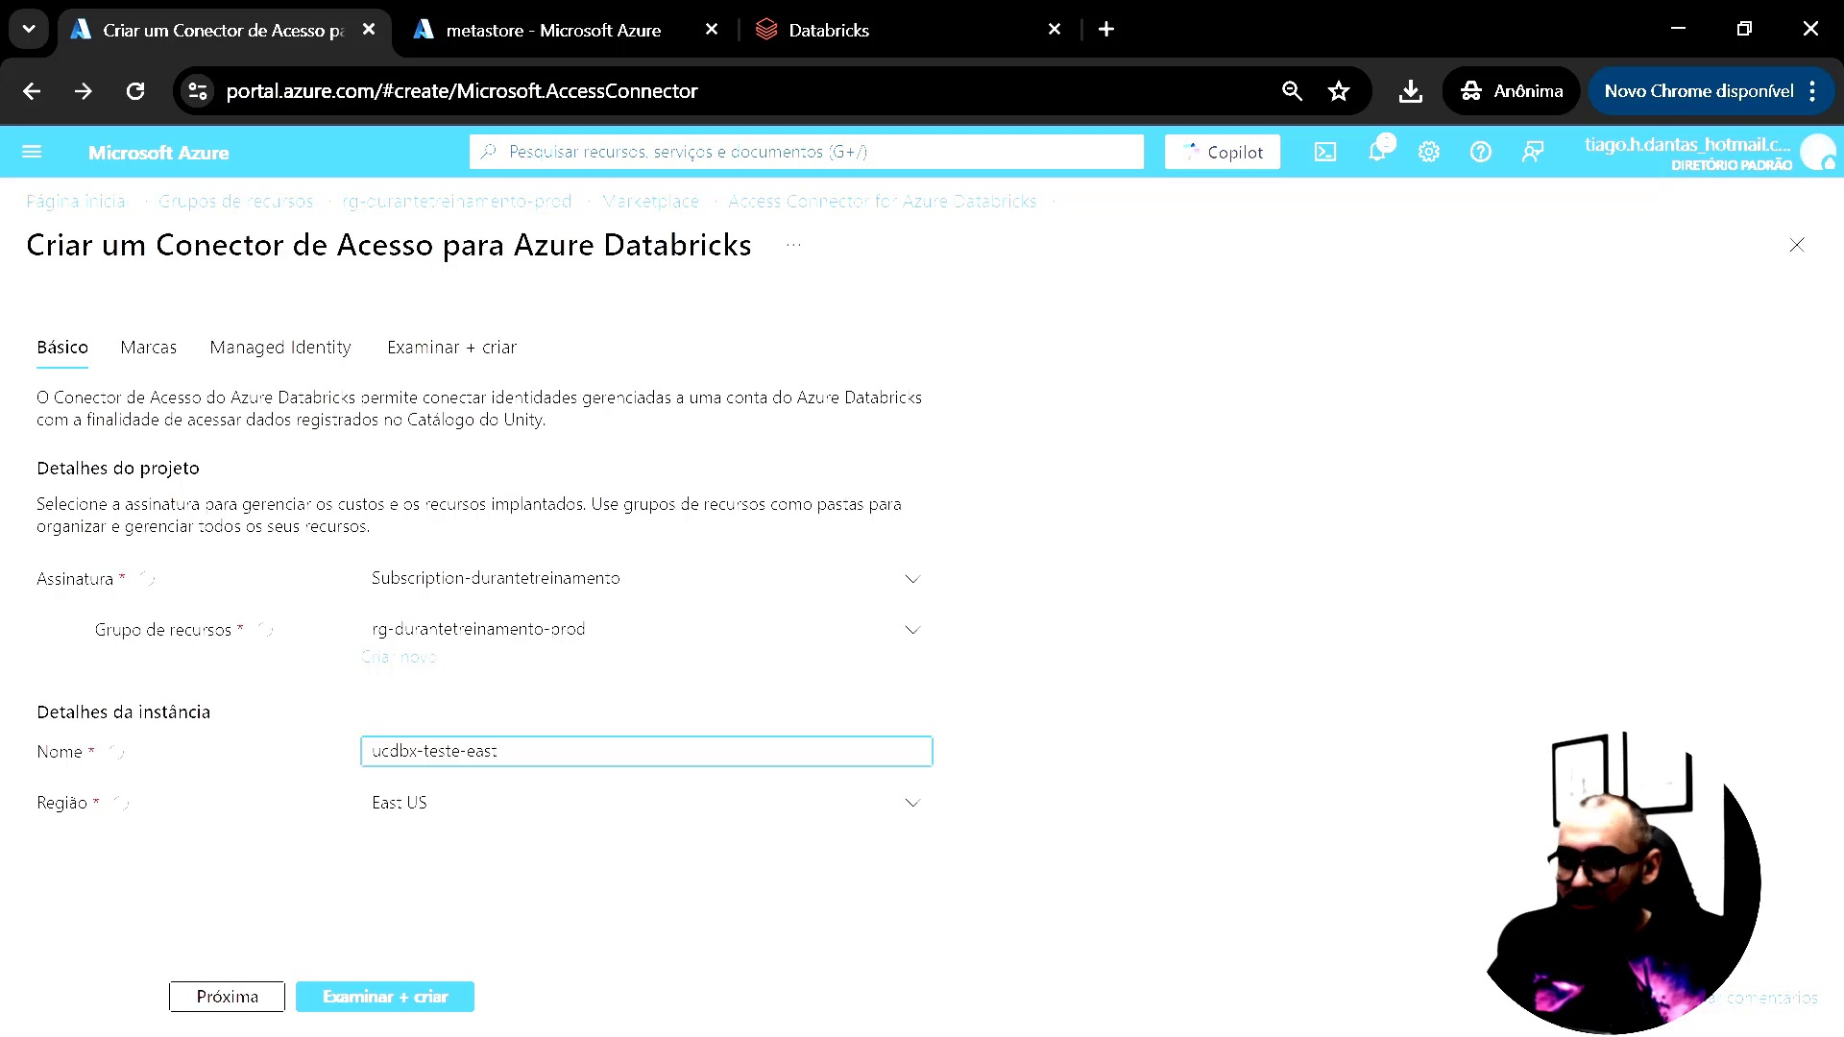
type("us2")
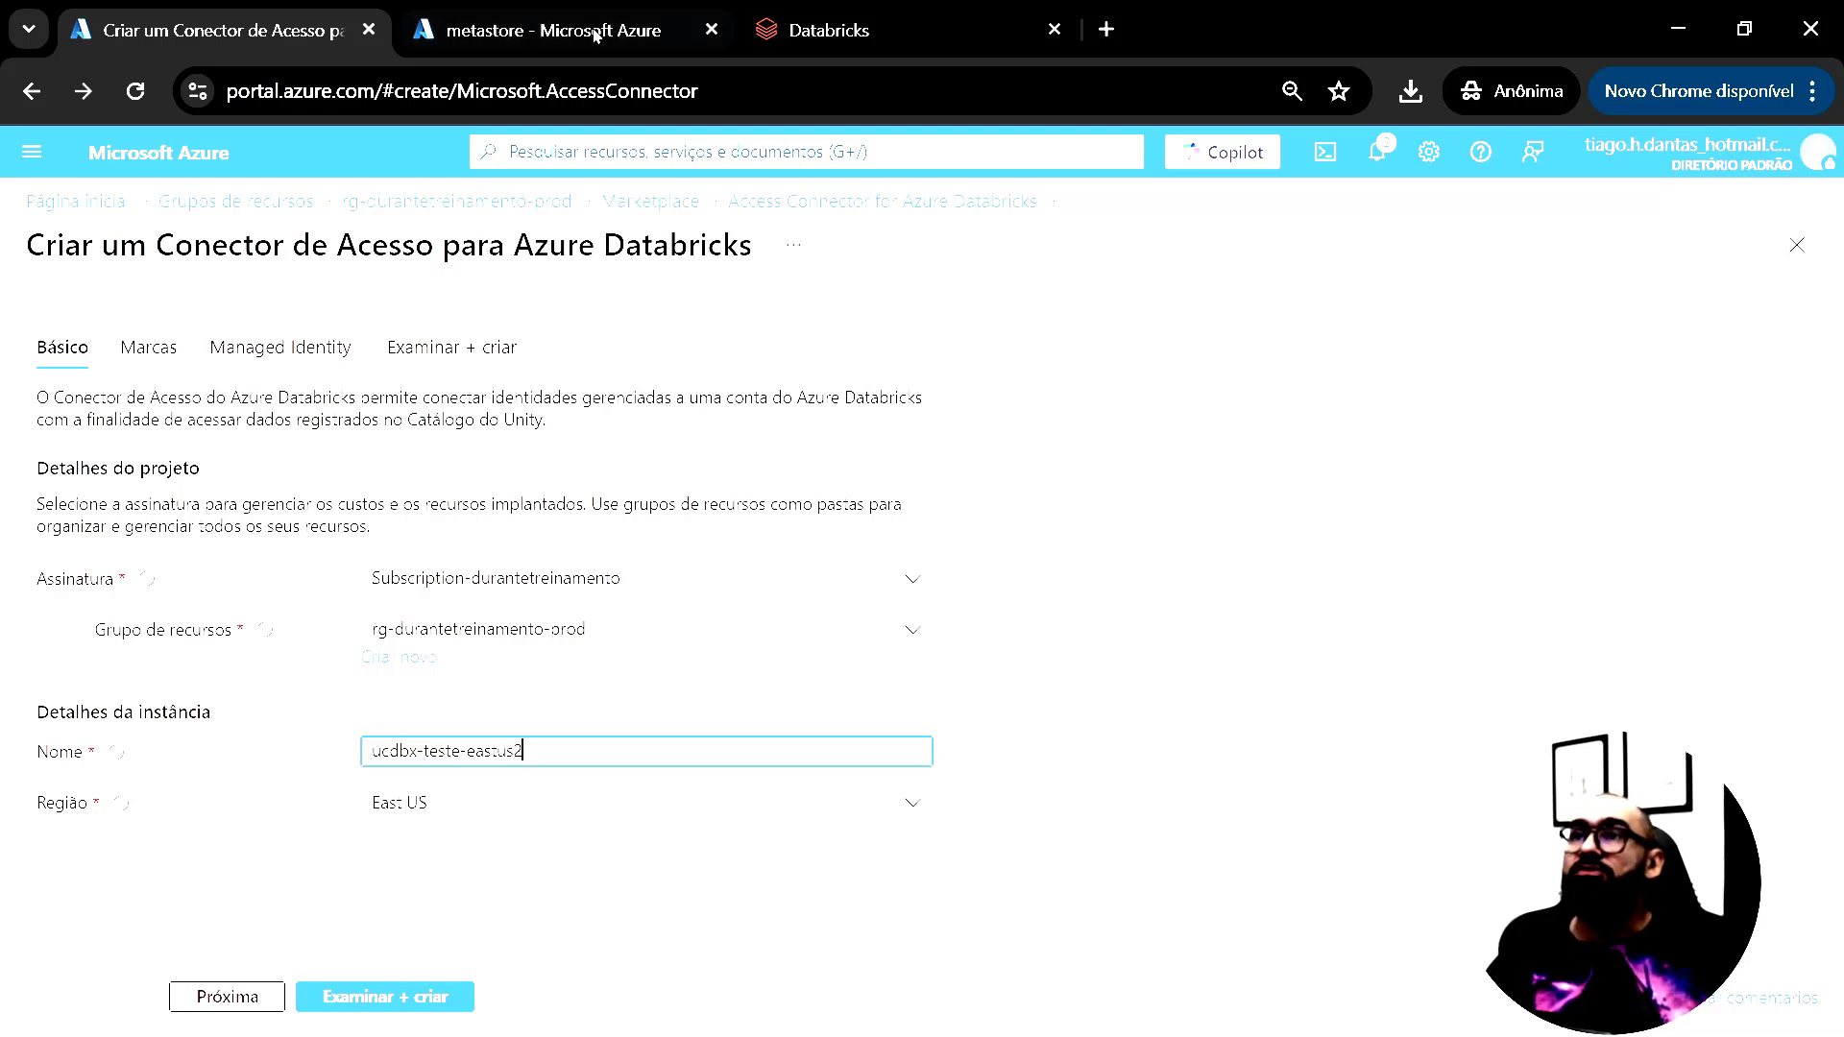
Step: Check the resource locations in rg-durantetreinamento-prod in a separate browser tab and set the connector's region to East US 2
left_click(573, 29)
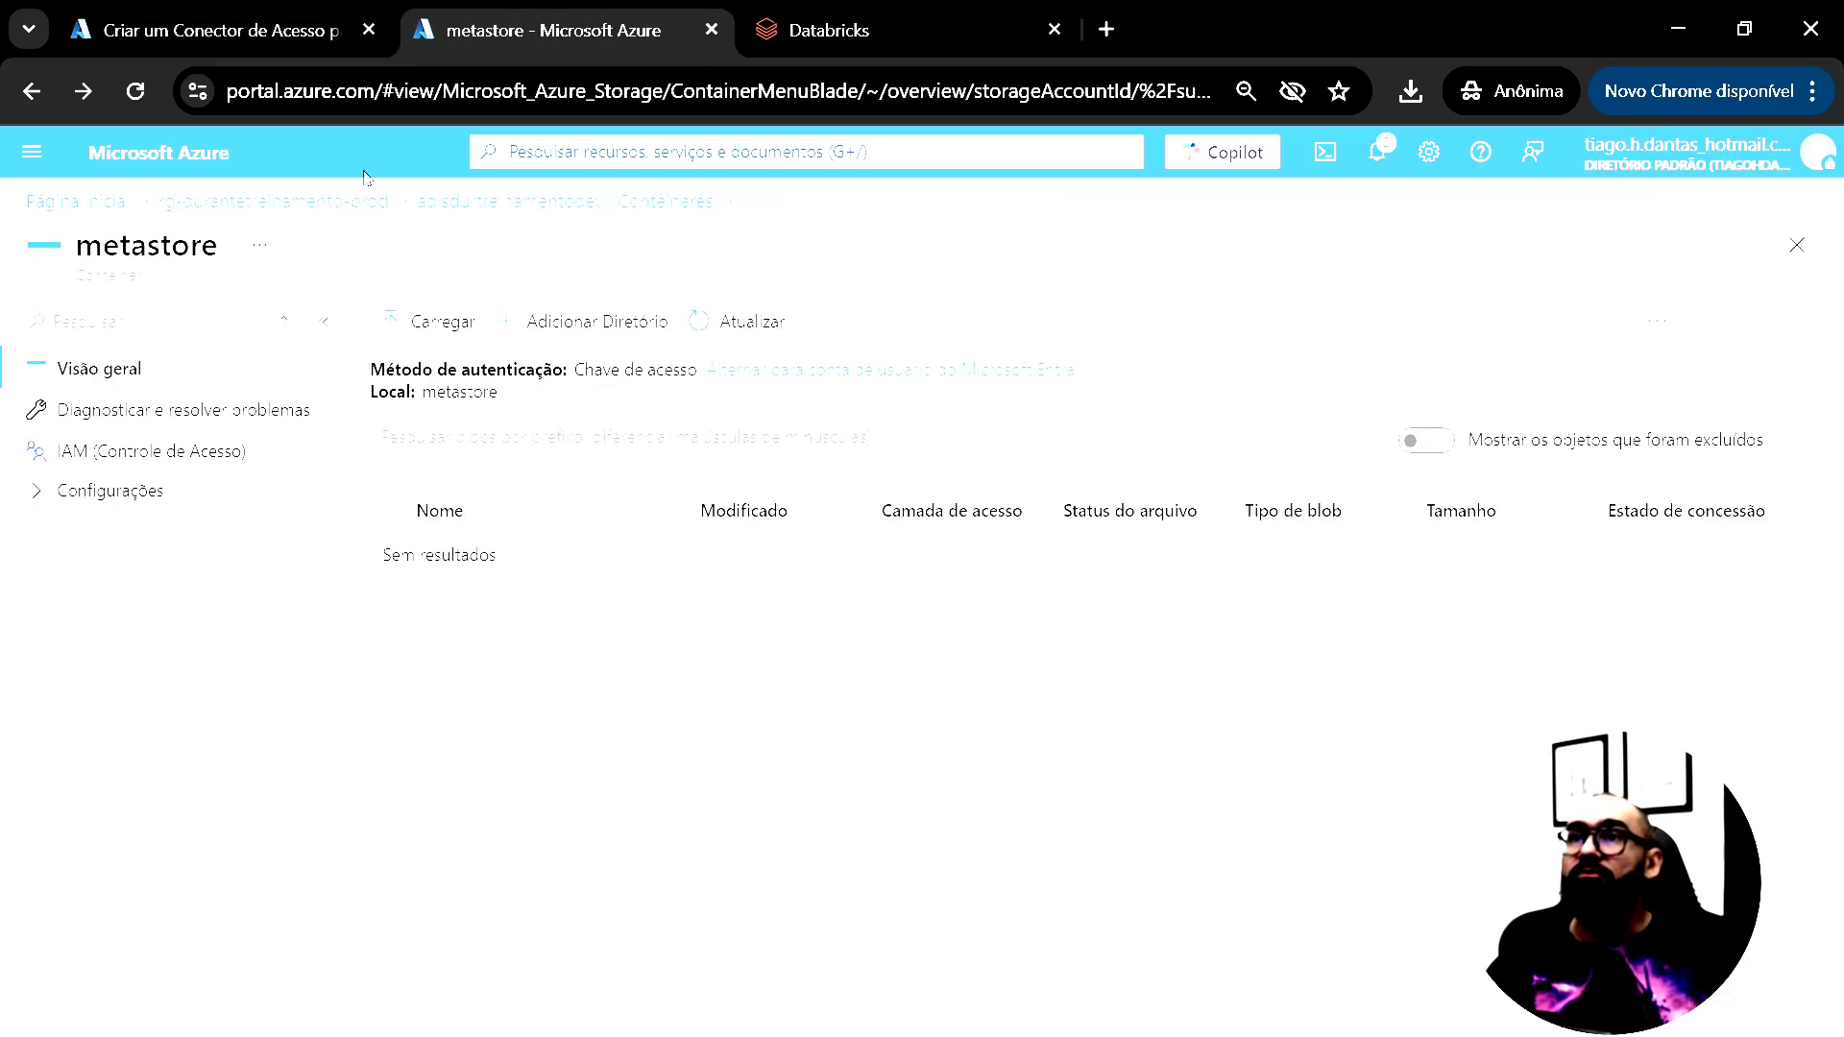
middle_click(320, 203)
left_click(865, 12)
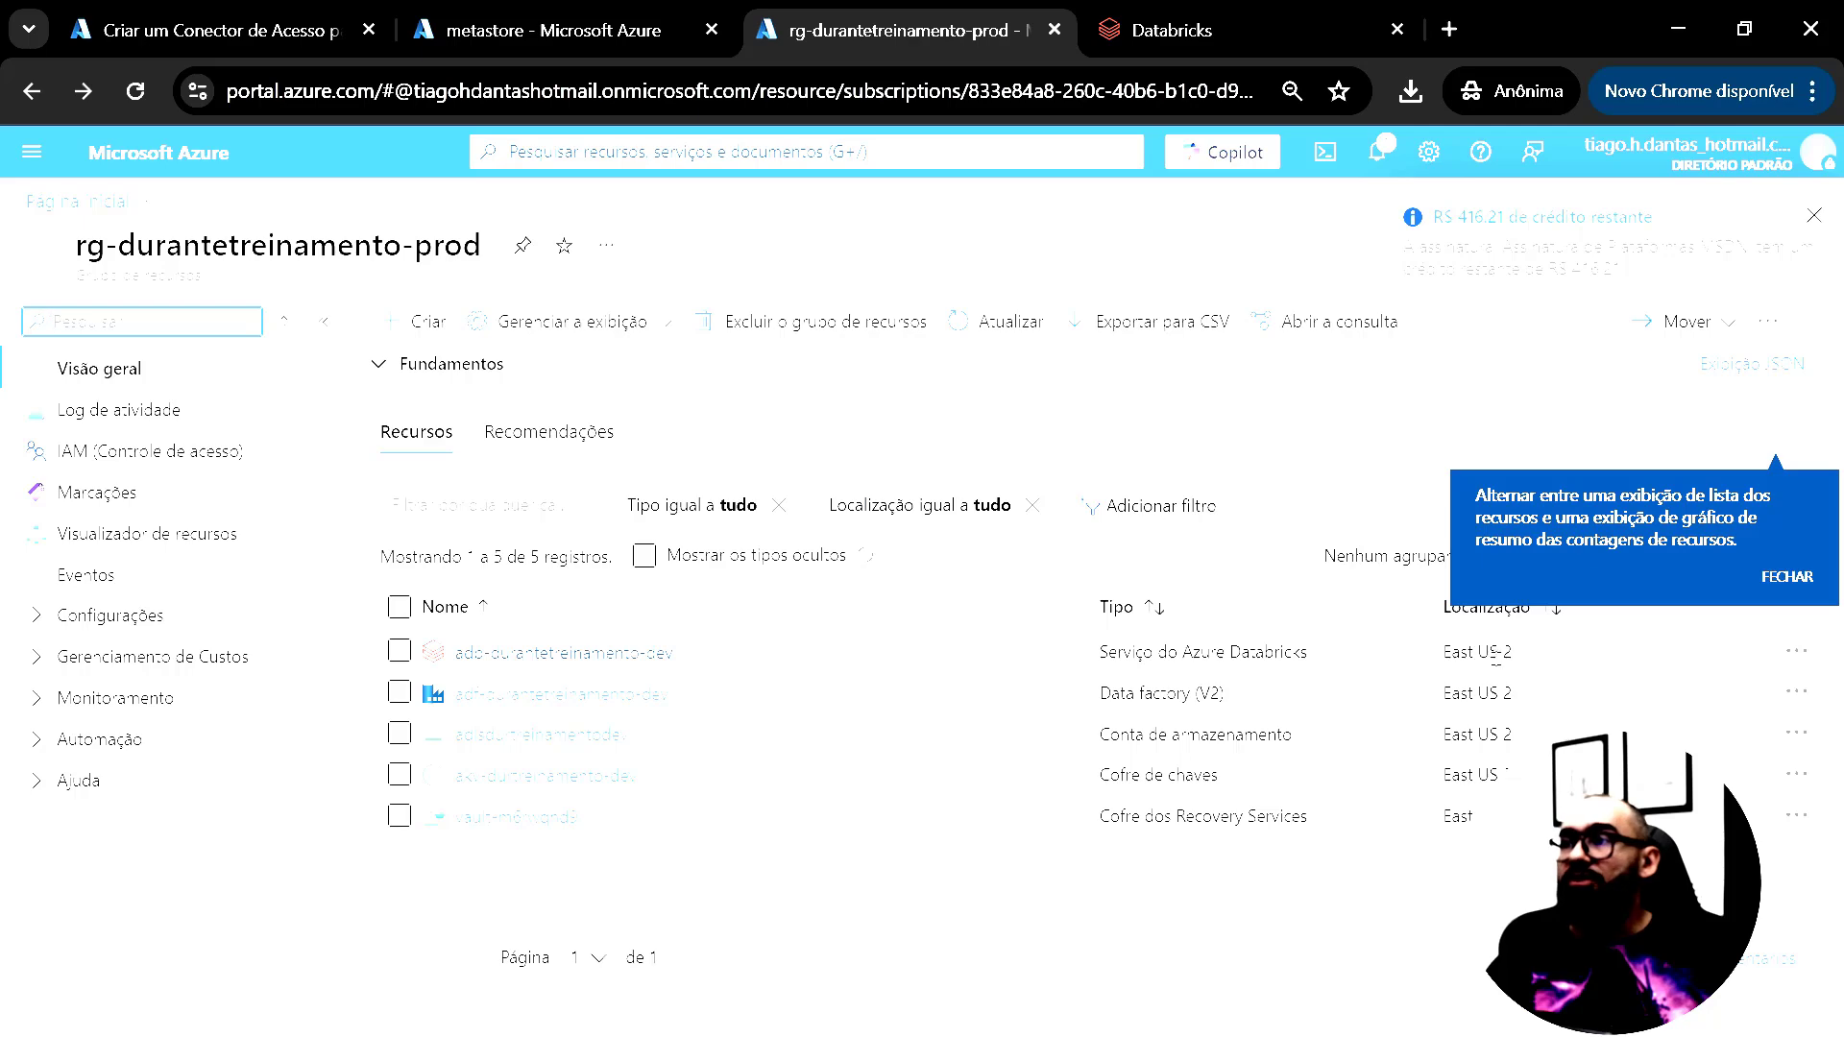
left_click(206, 29)
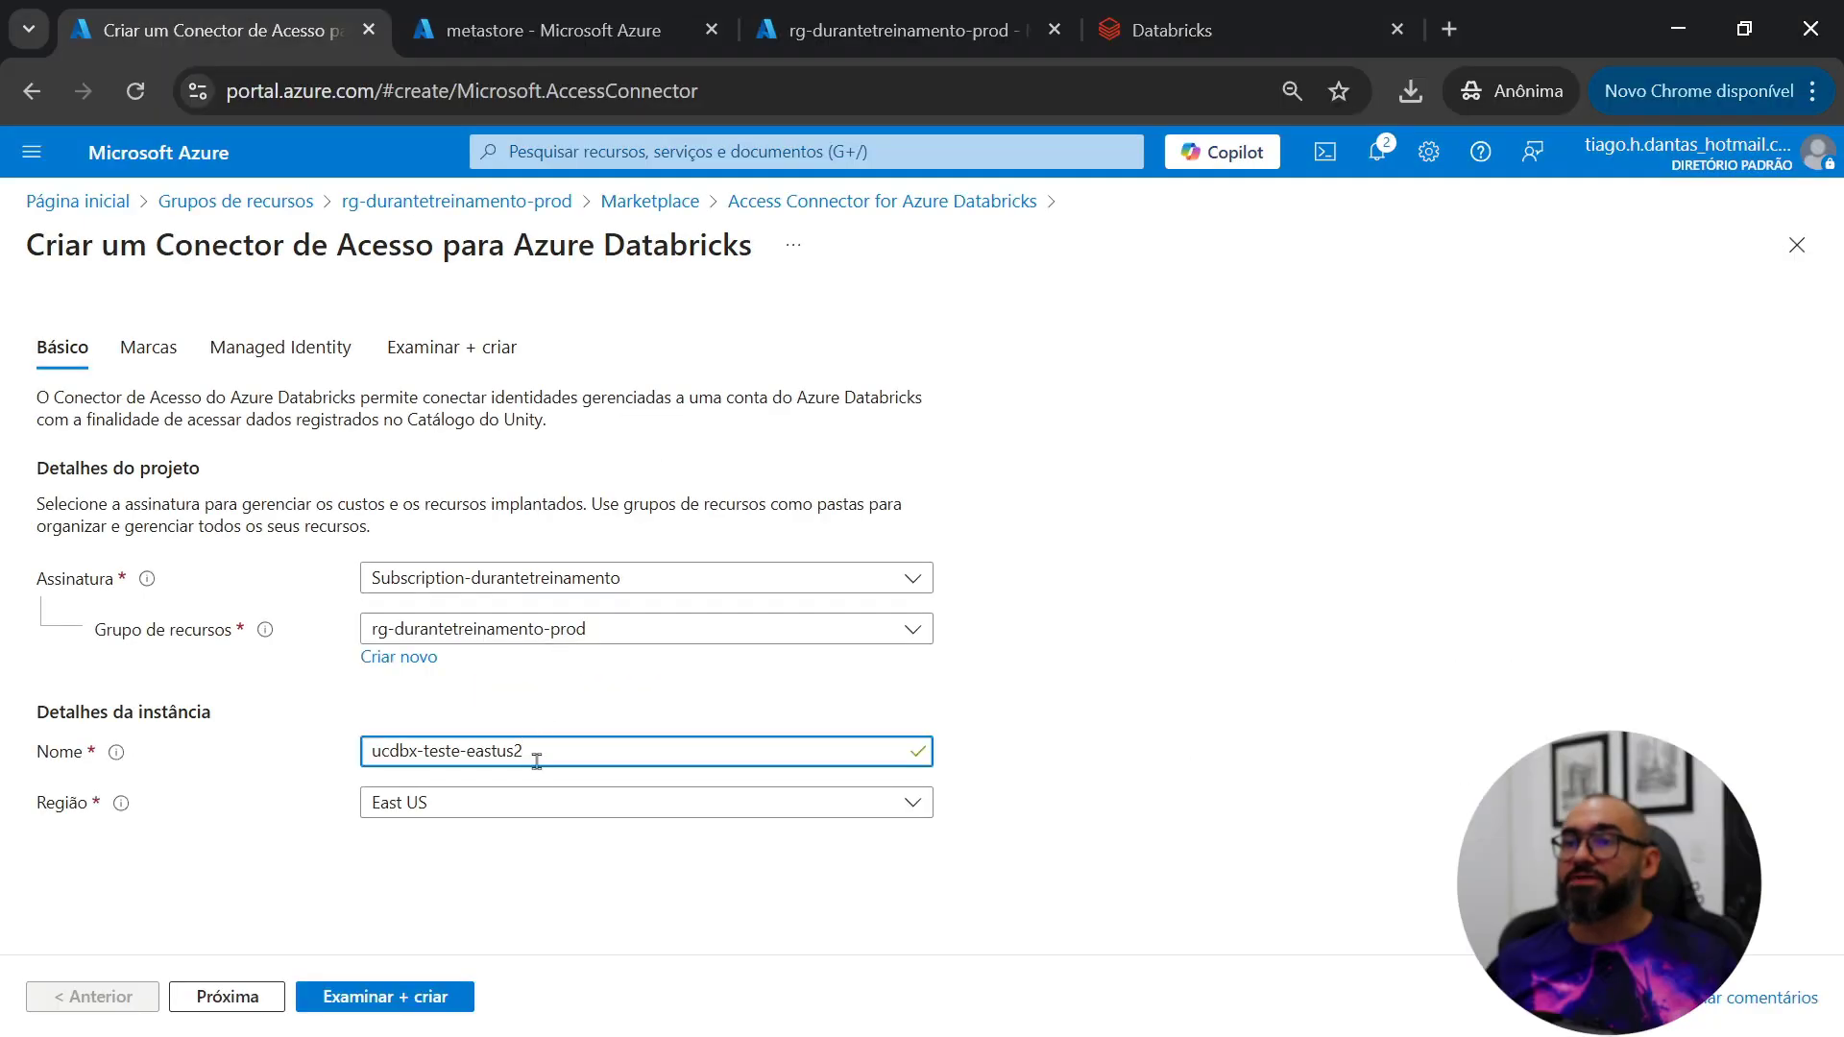
left_click(529, 802)
left_click(509, 704)
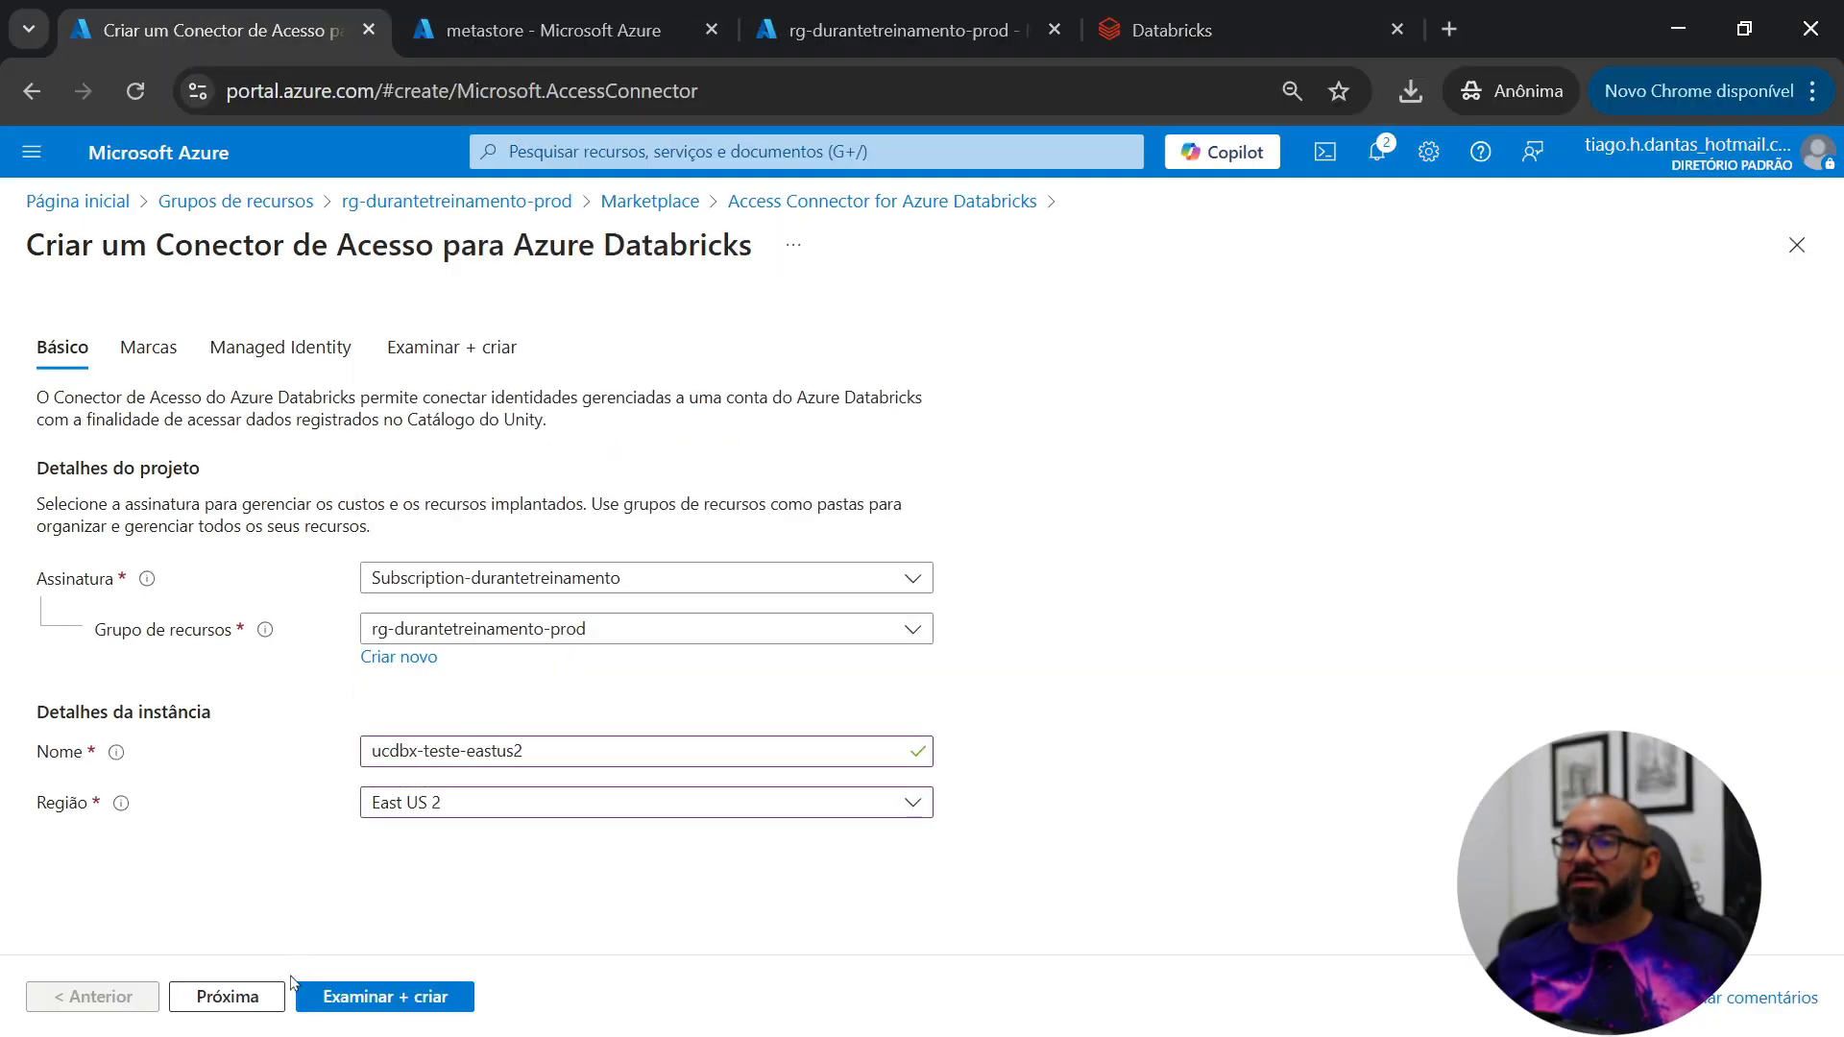
Step: Leave the tags empty, keep the system-assigned managed identity enabled, and create the access connector
left_click(268, 1001)
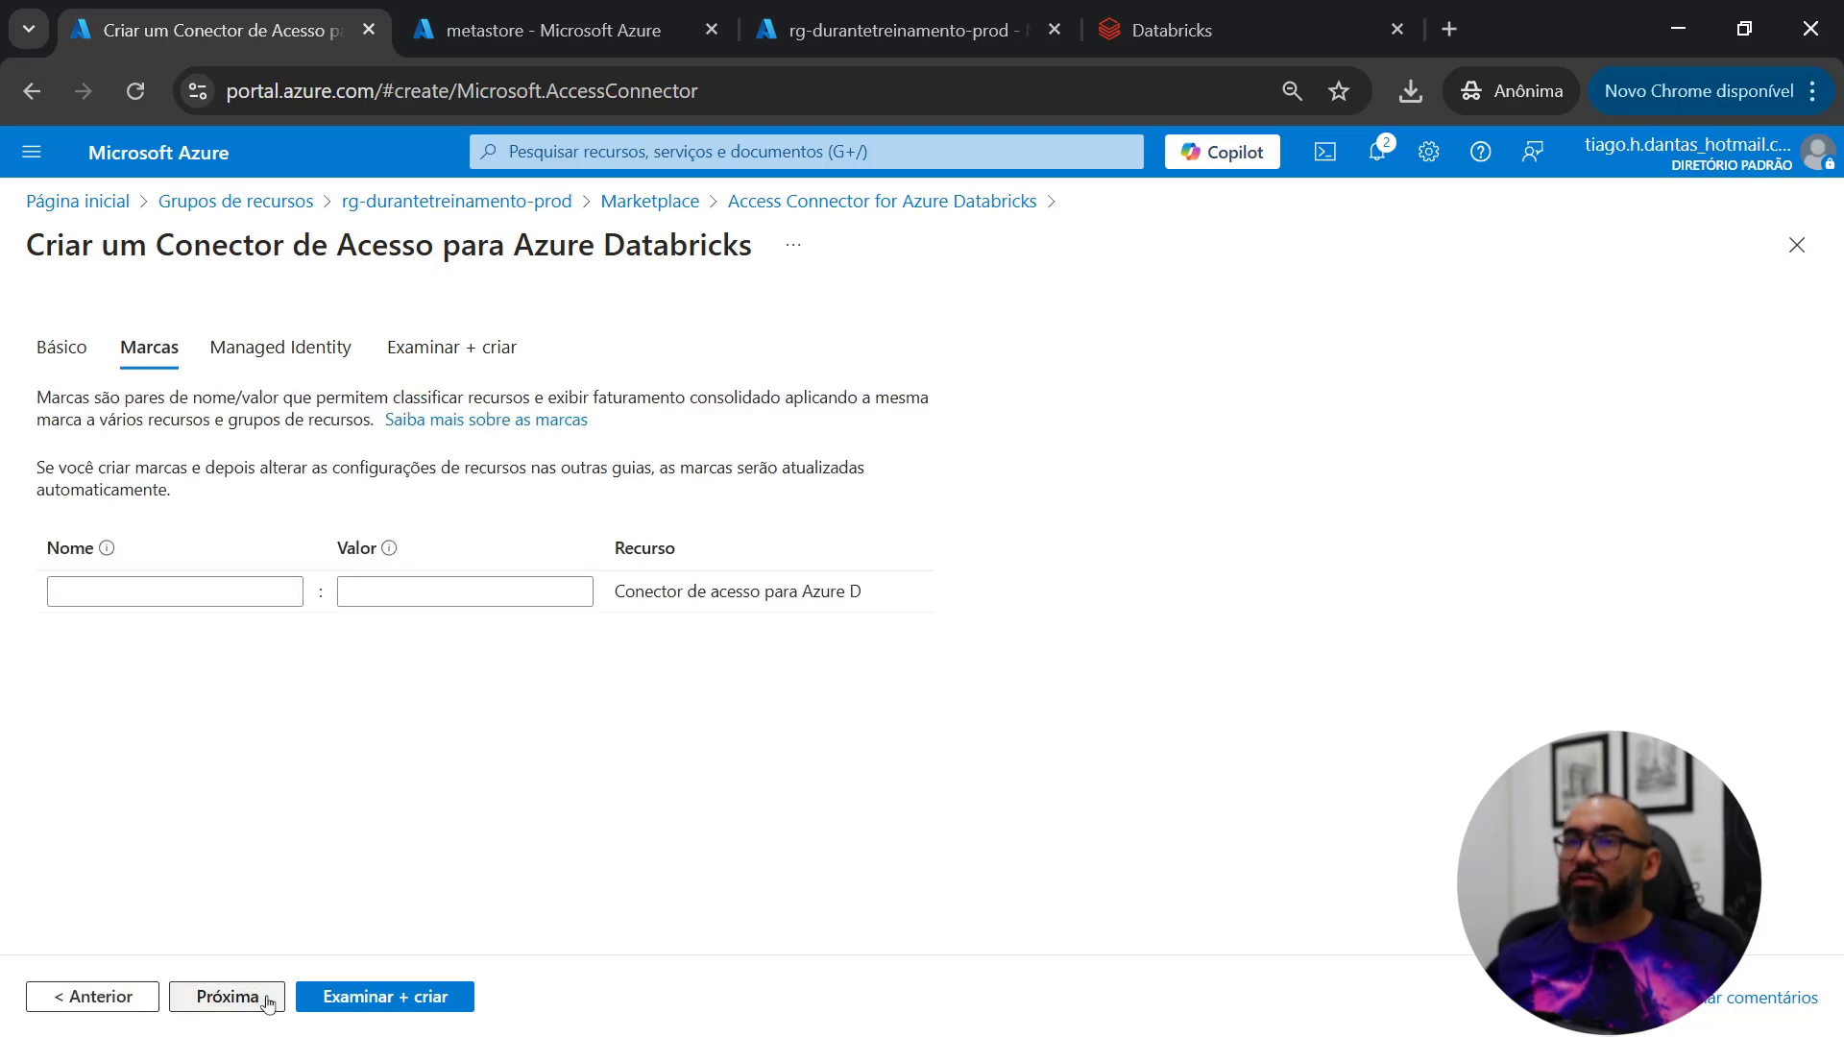
left_click(268, 1001)
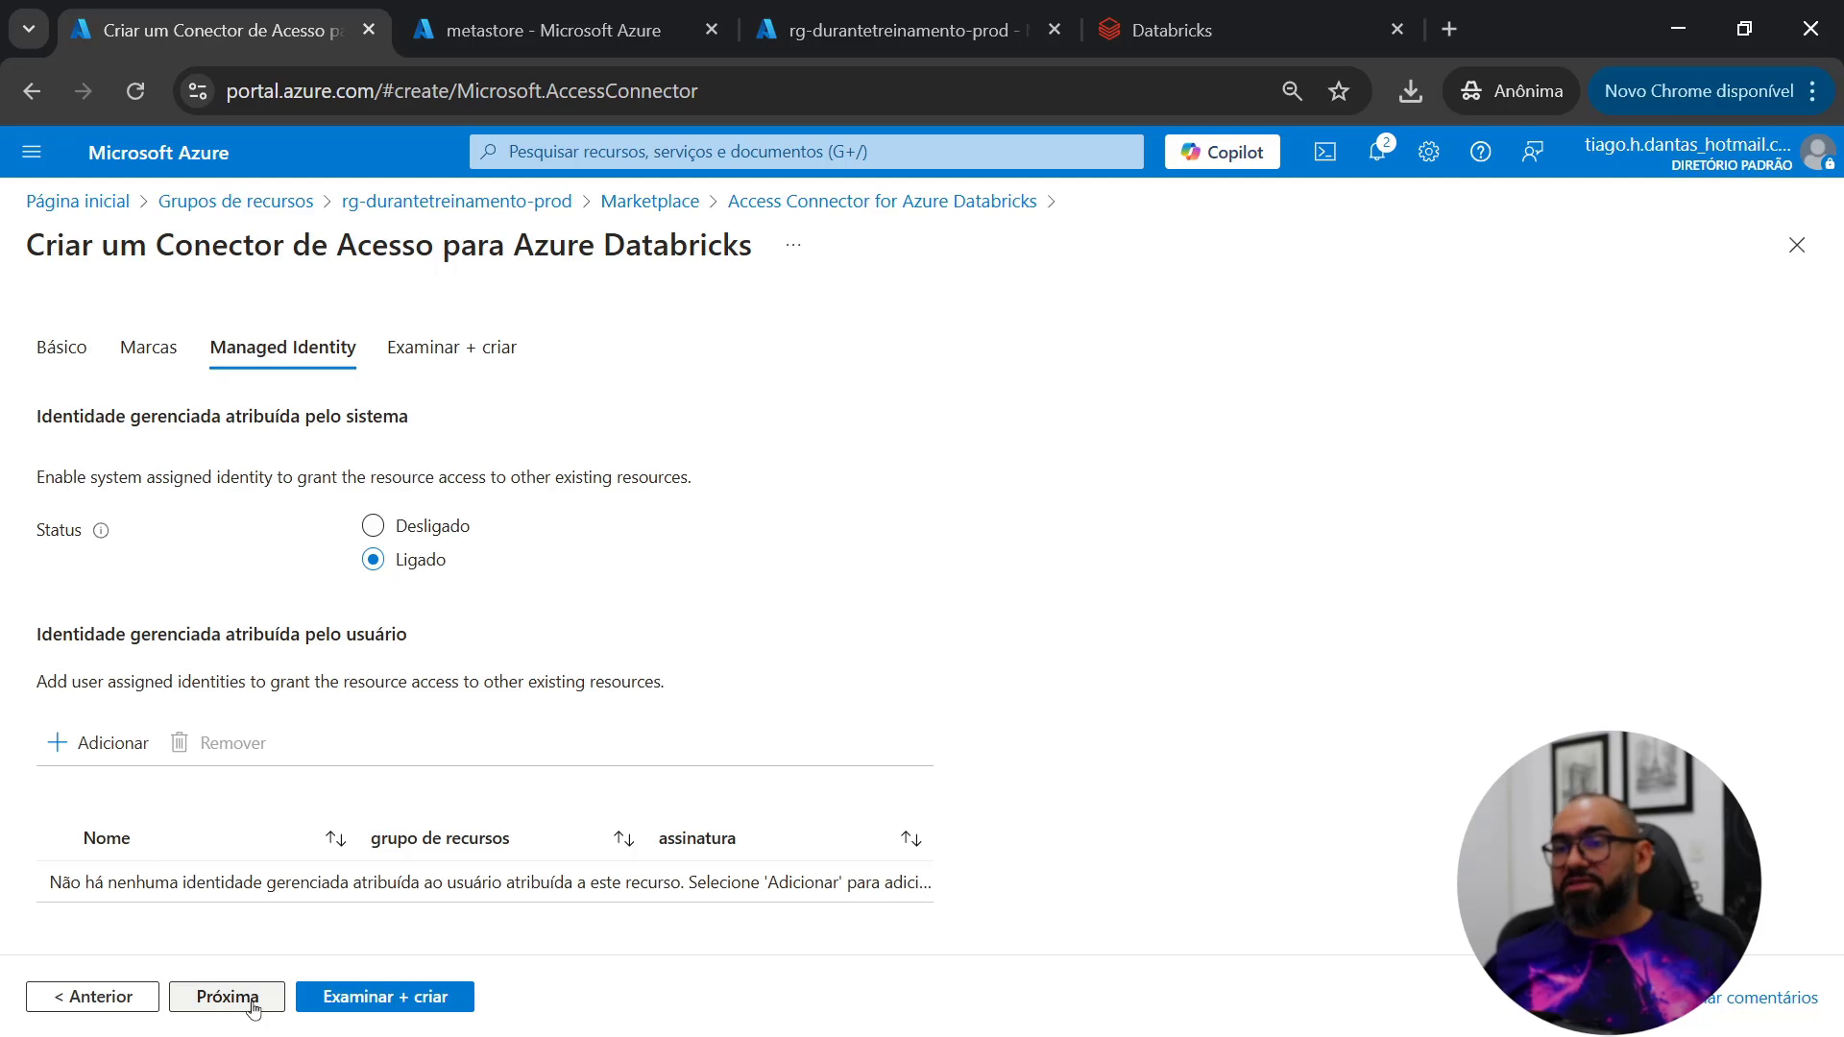
left_click(317, 1003)
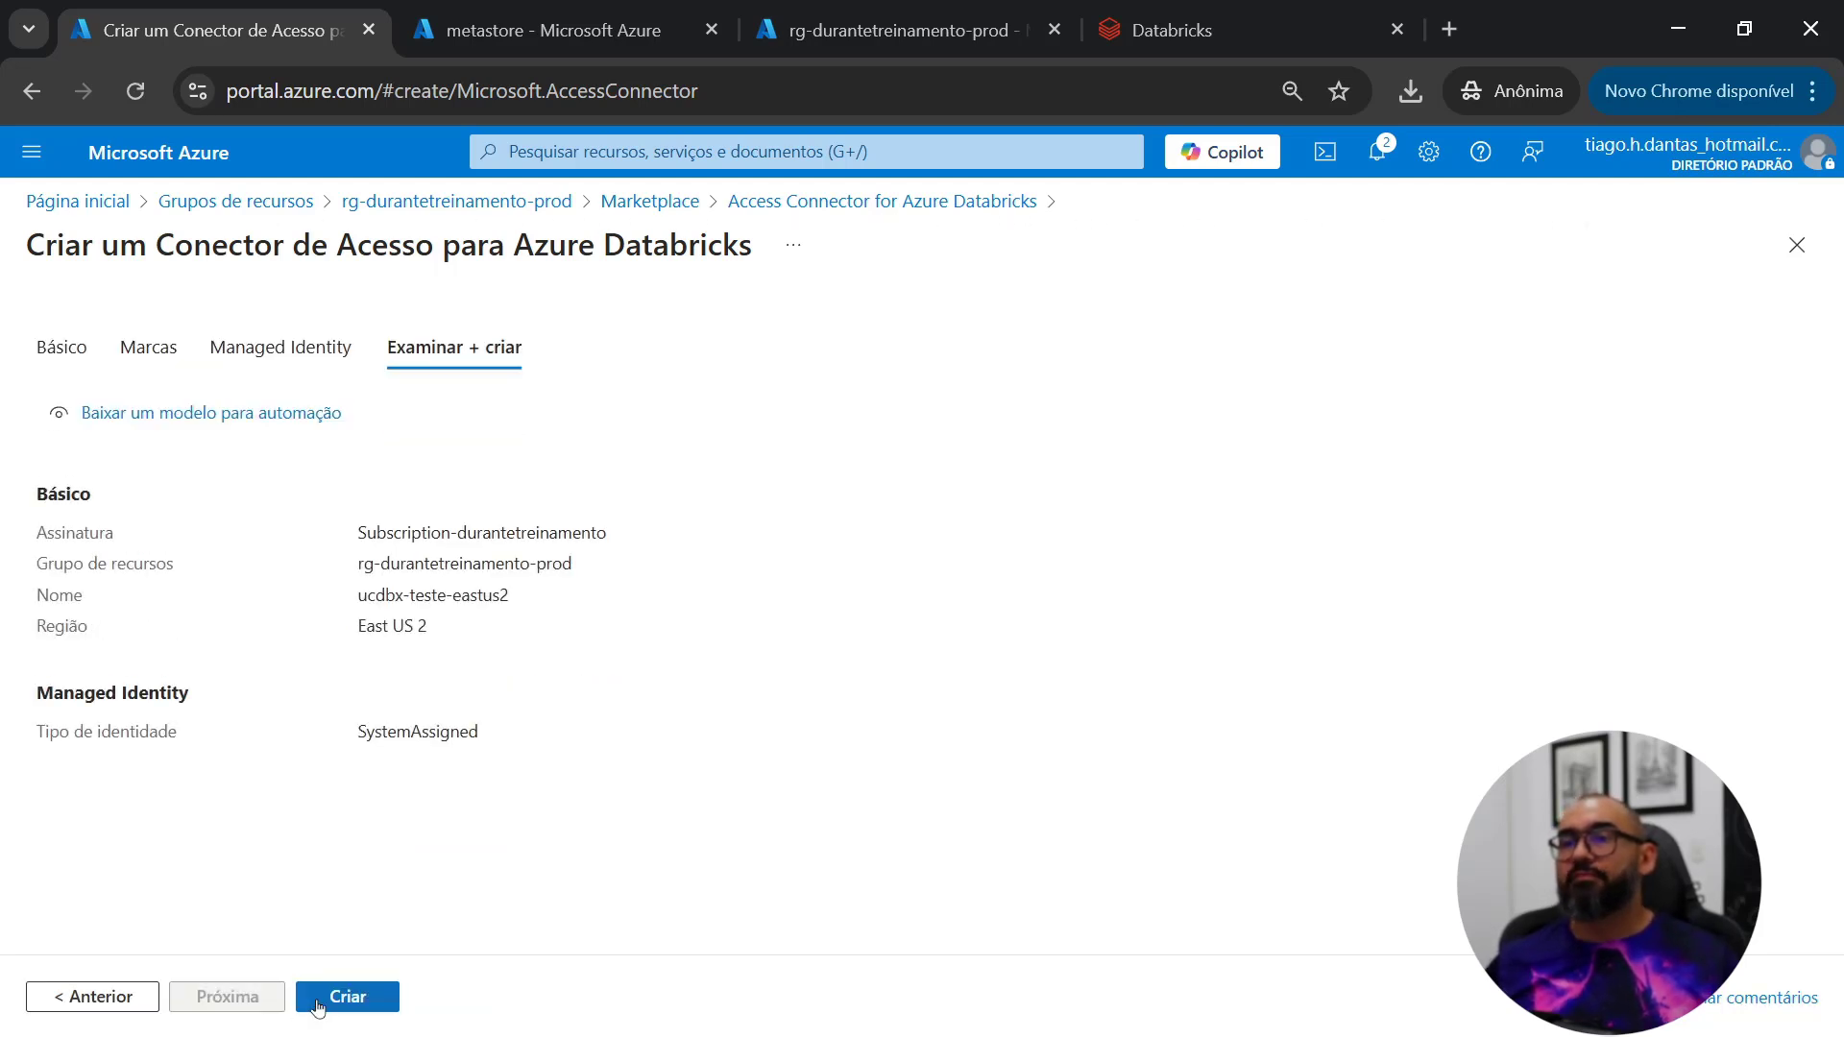
left_click(346, 1010)
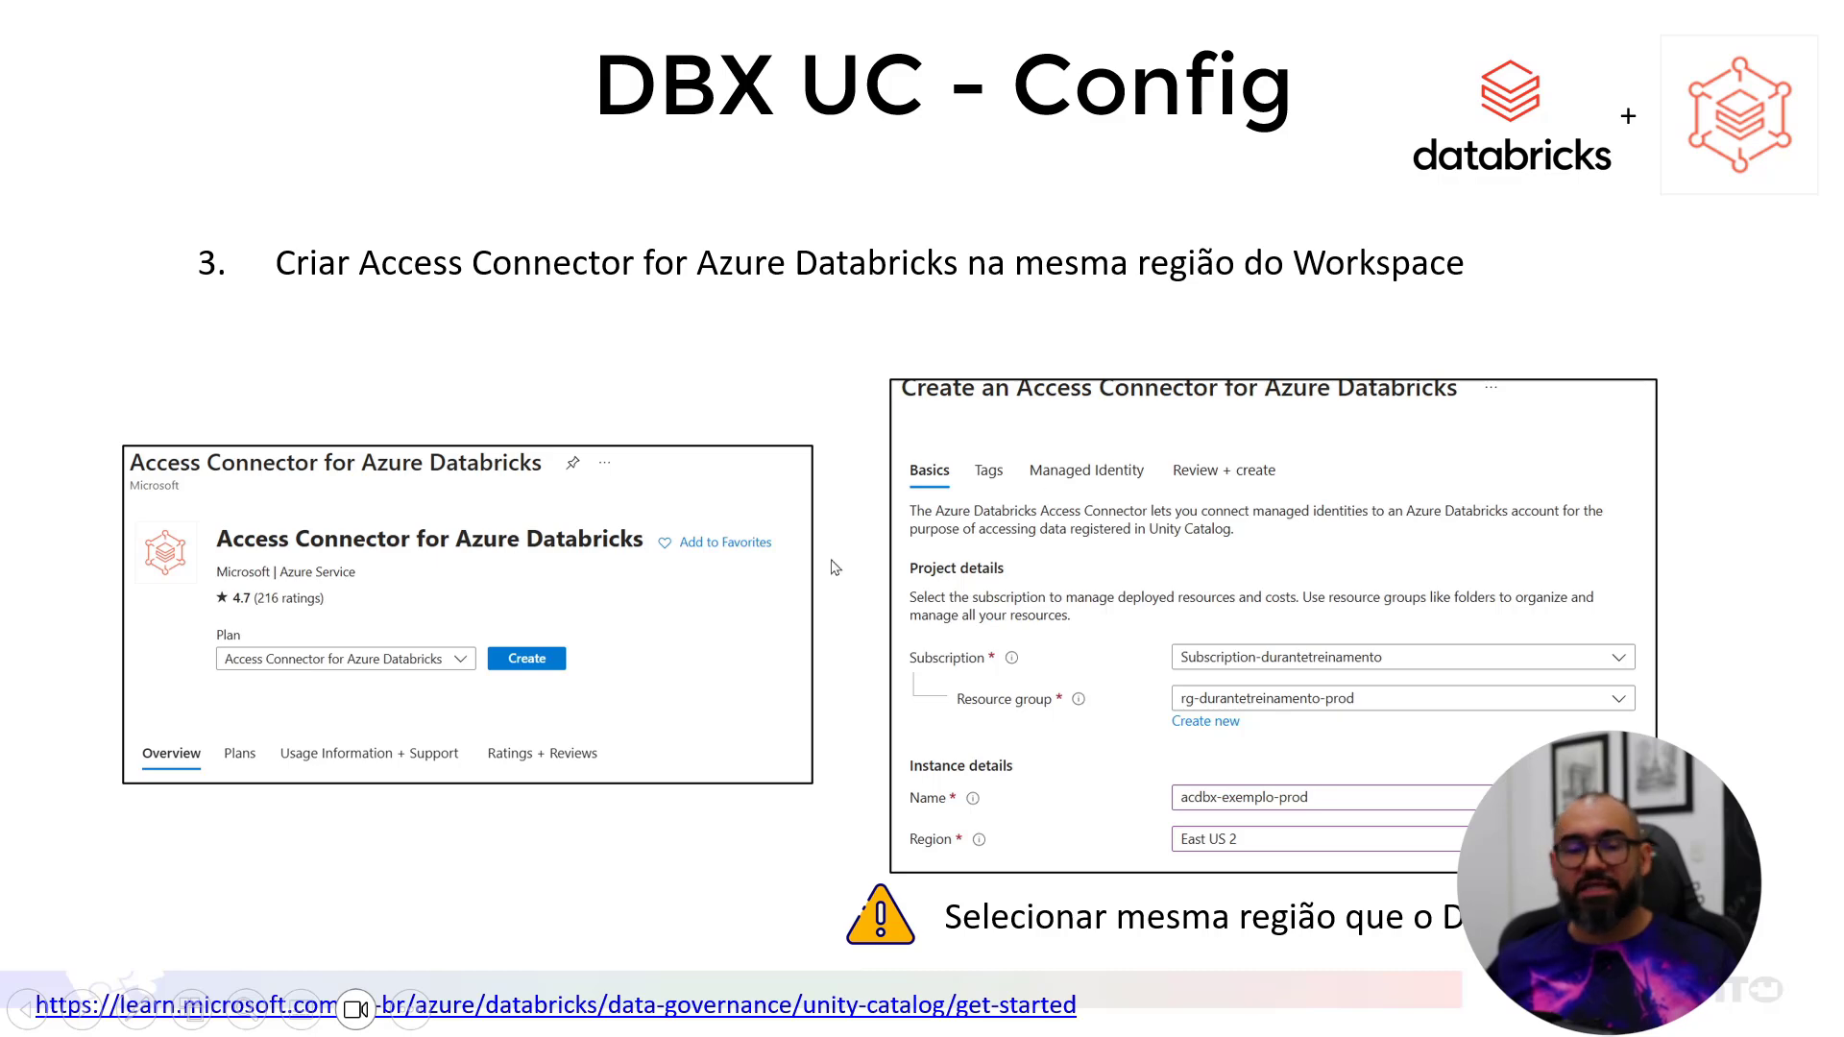
key("Right")
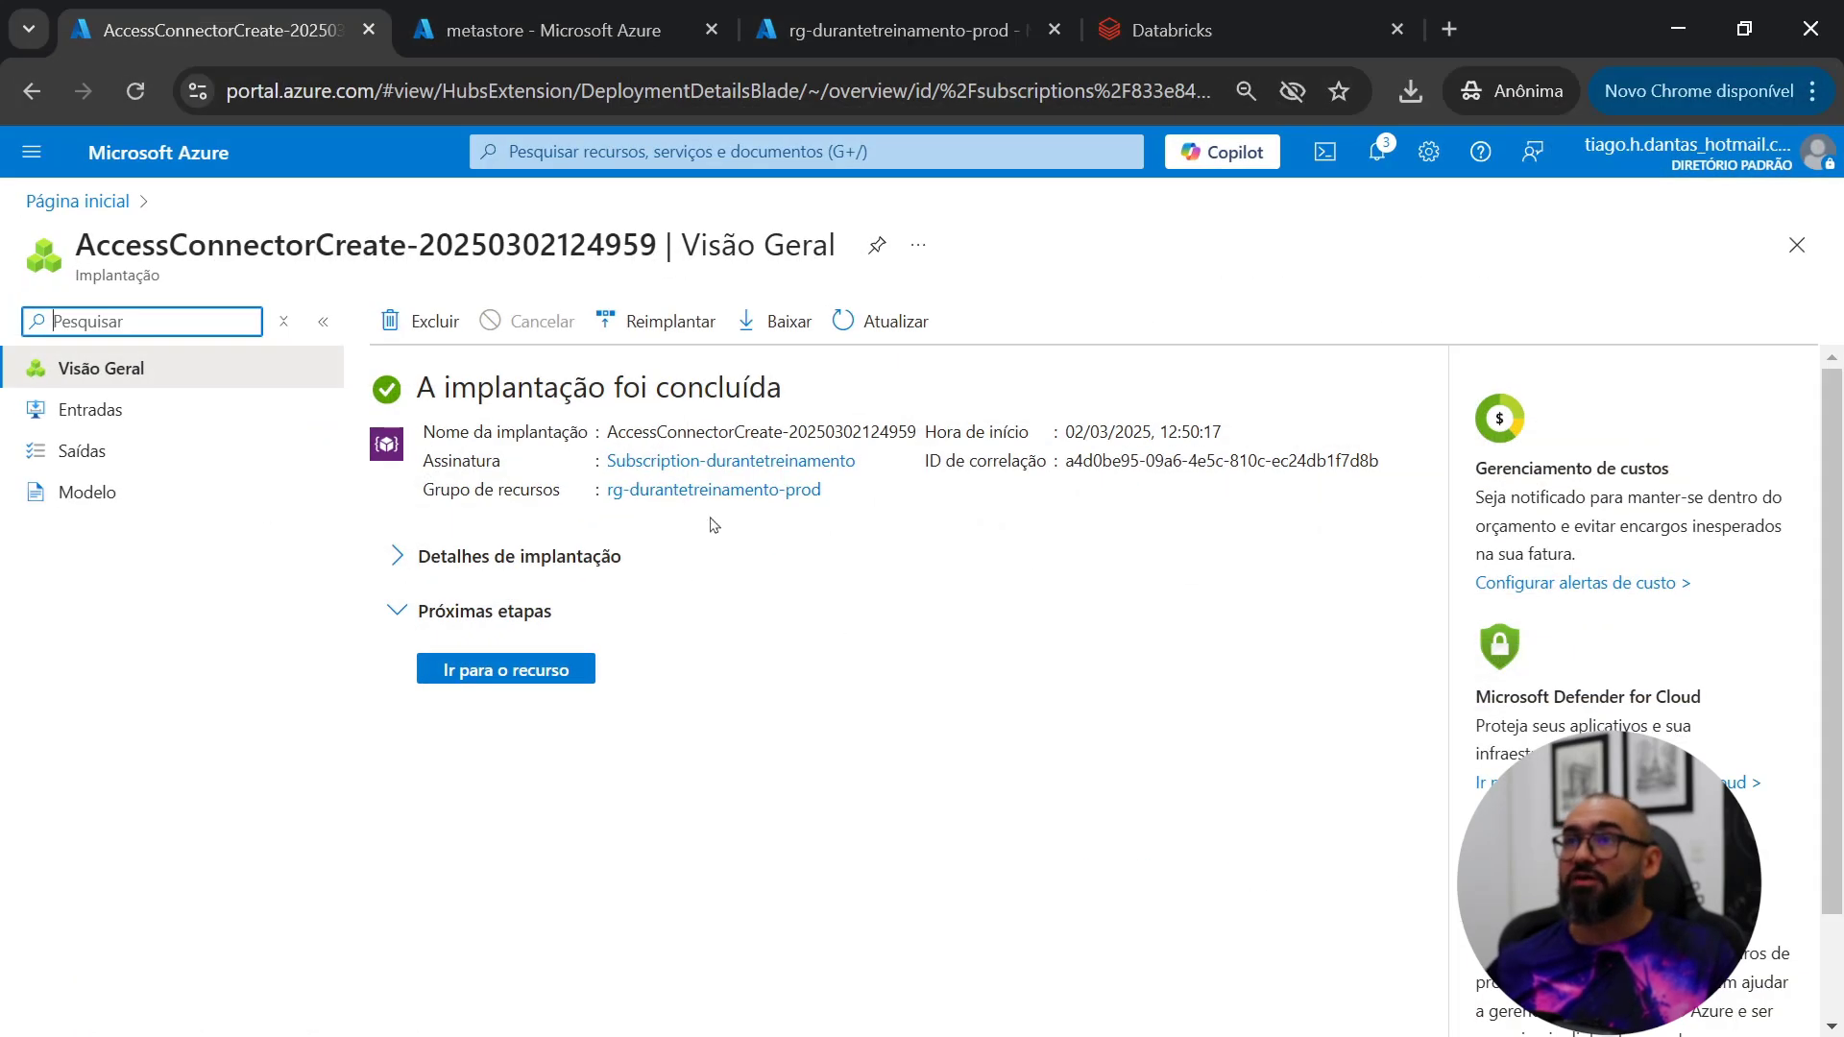
left_click(898, 30)
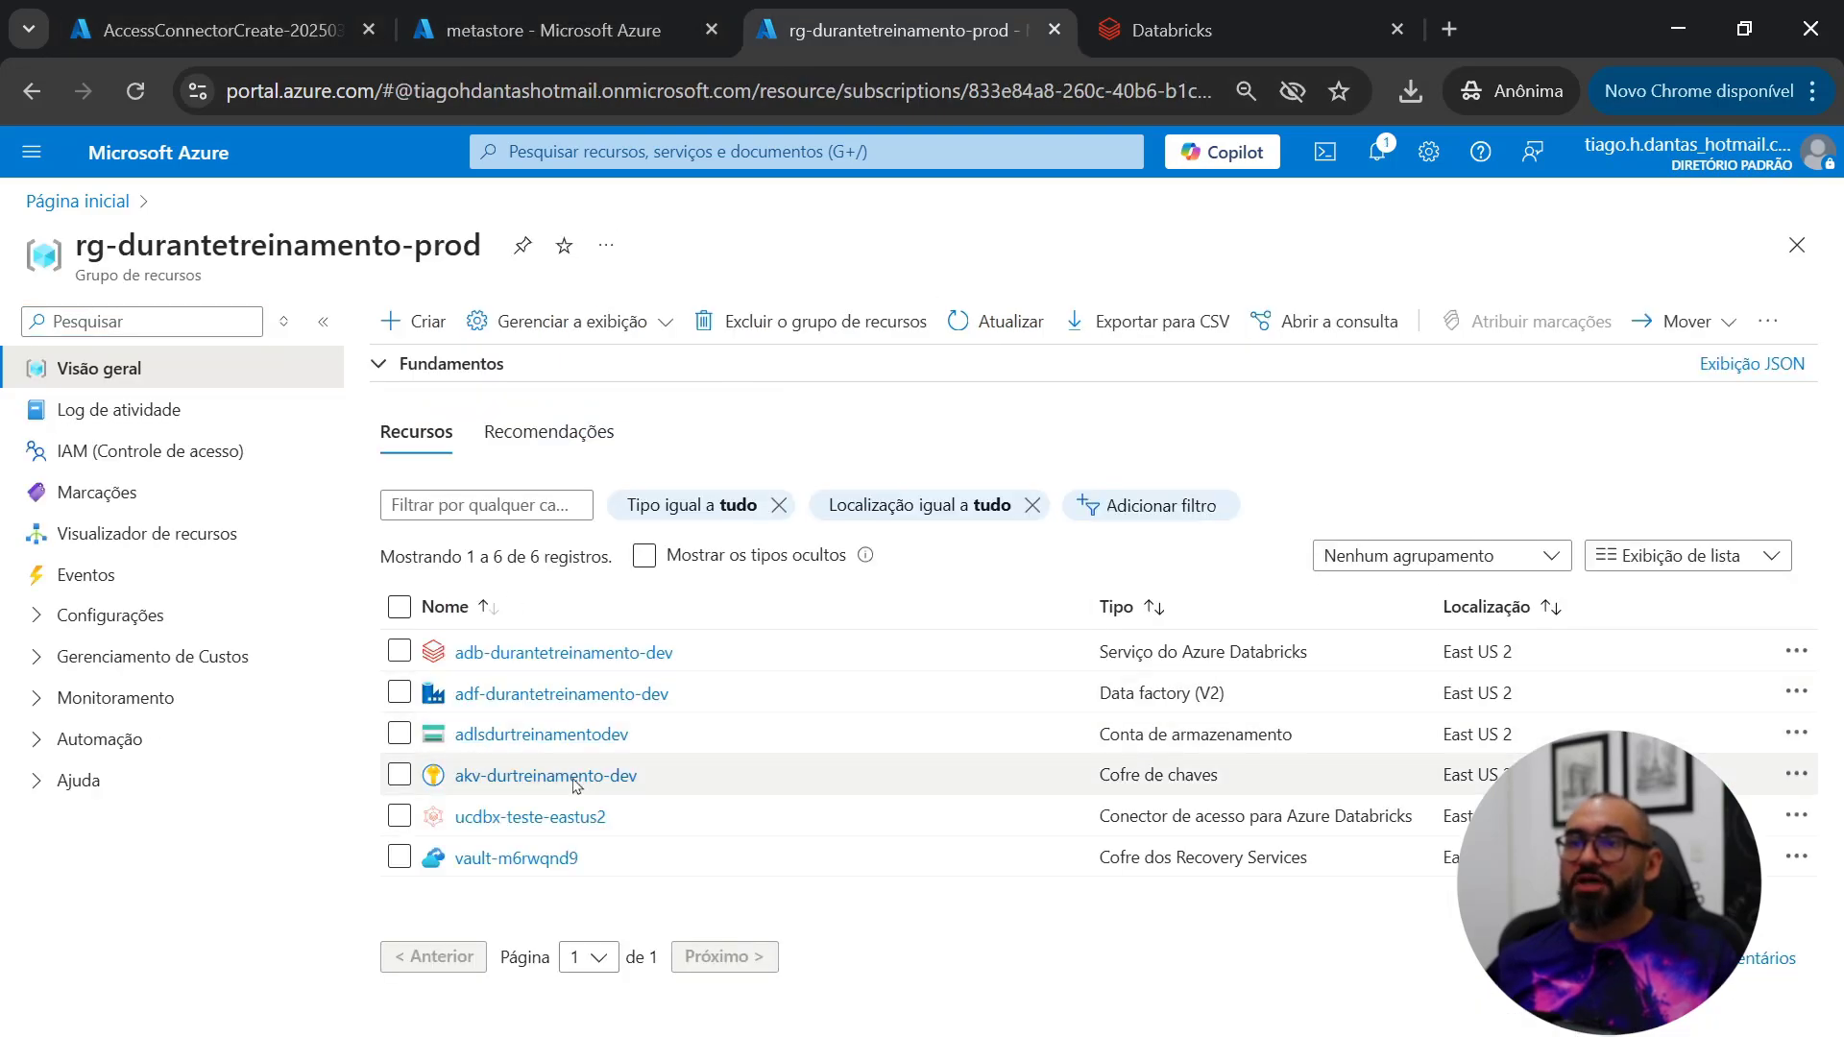
left_click(534, 735)
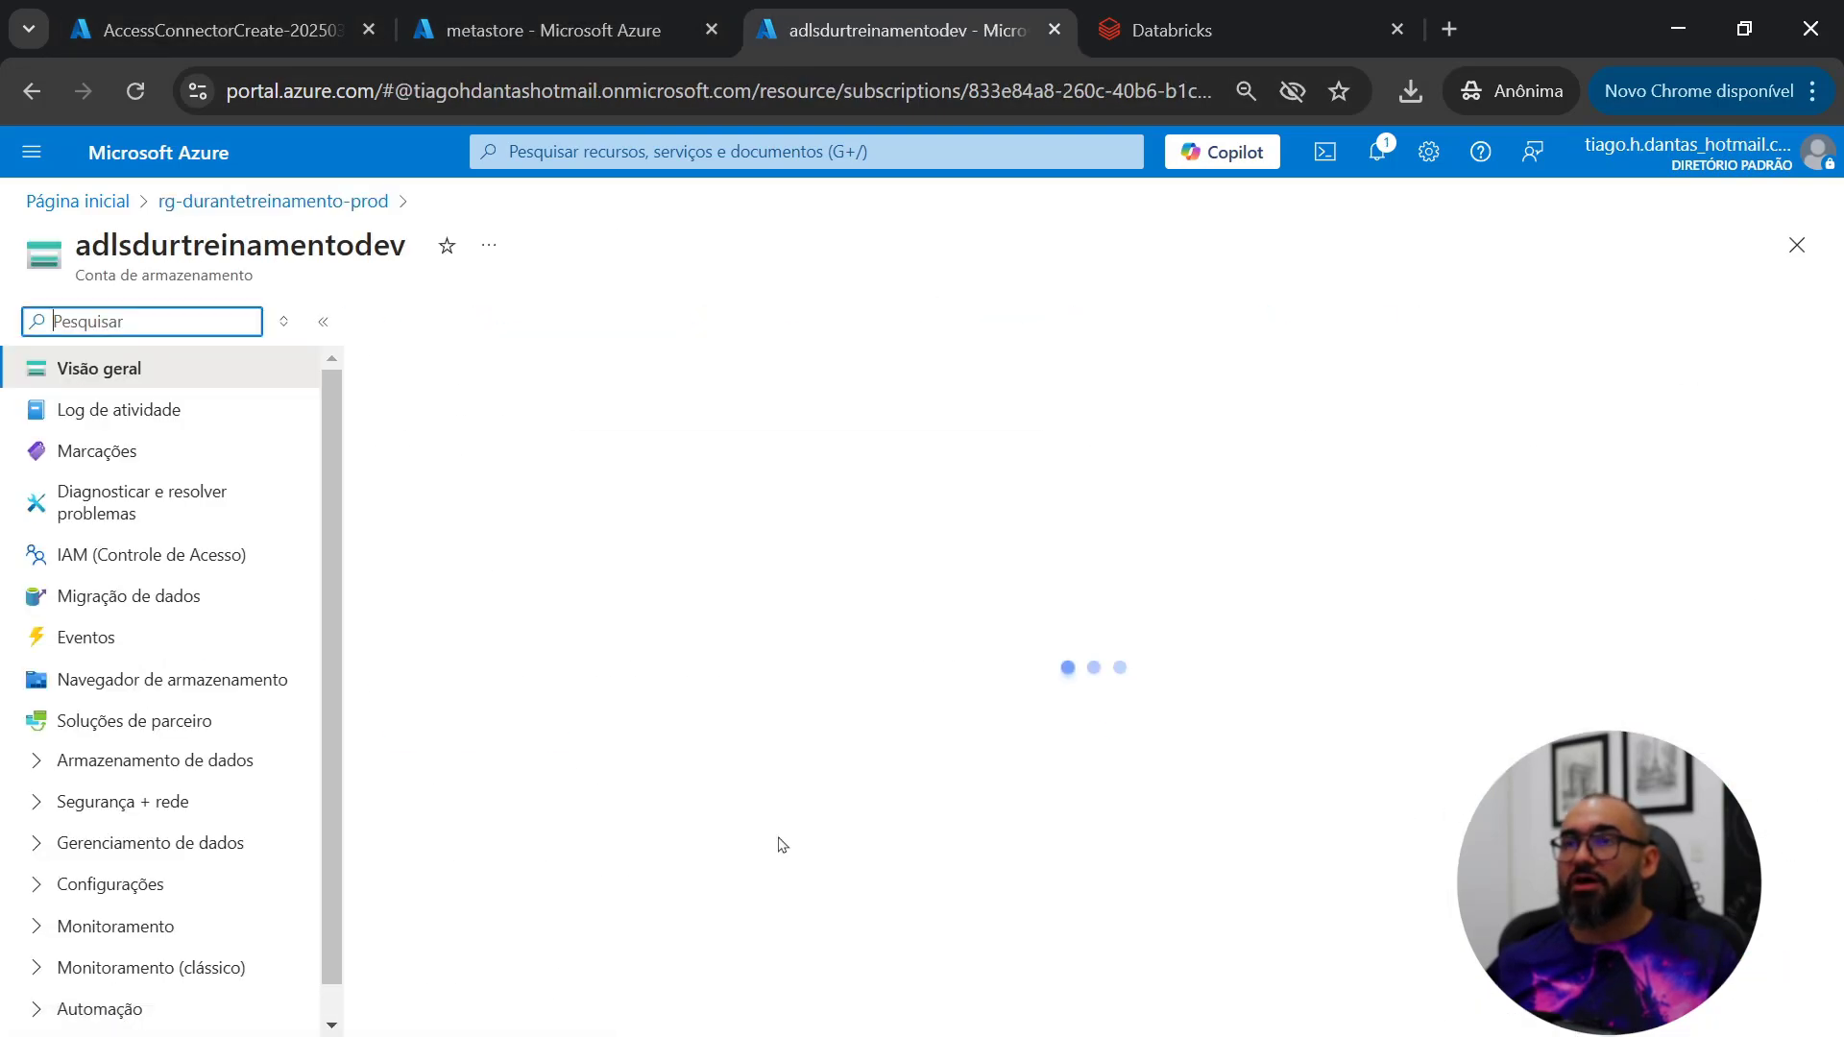
left_click(140, 557)
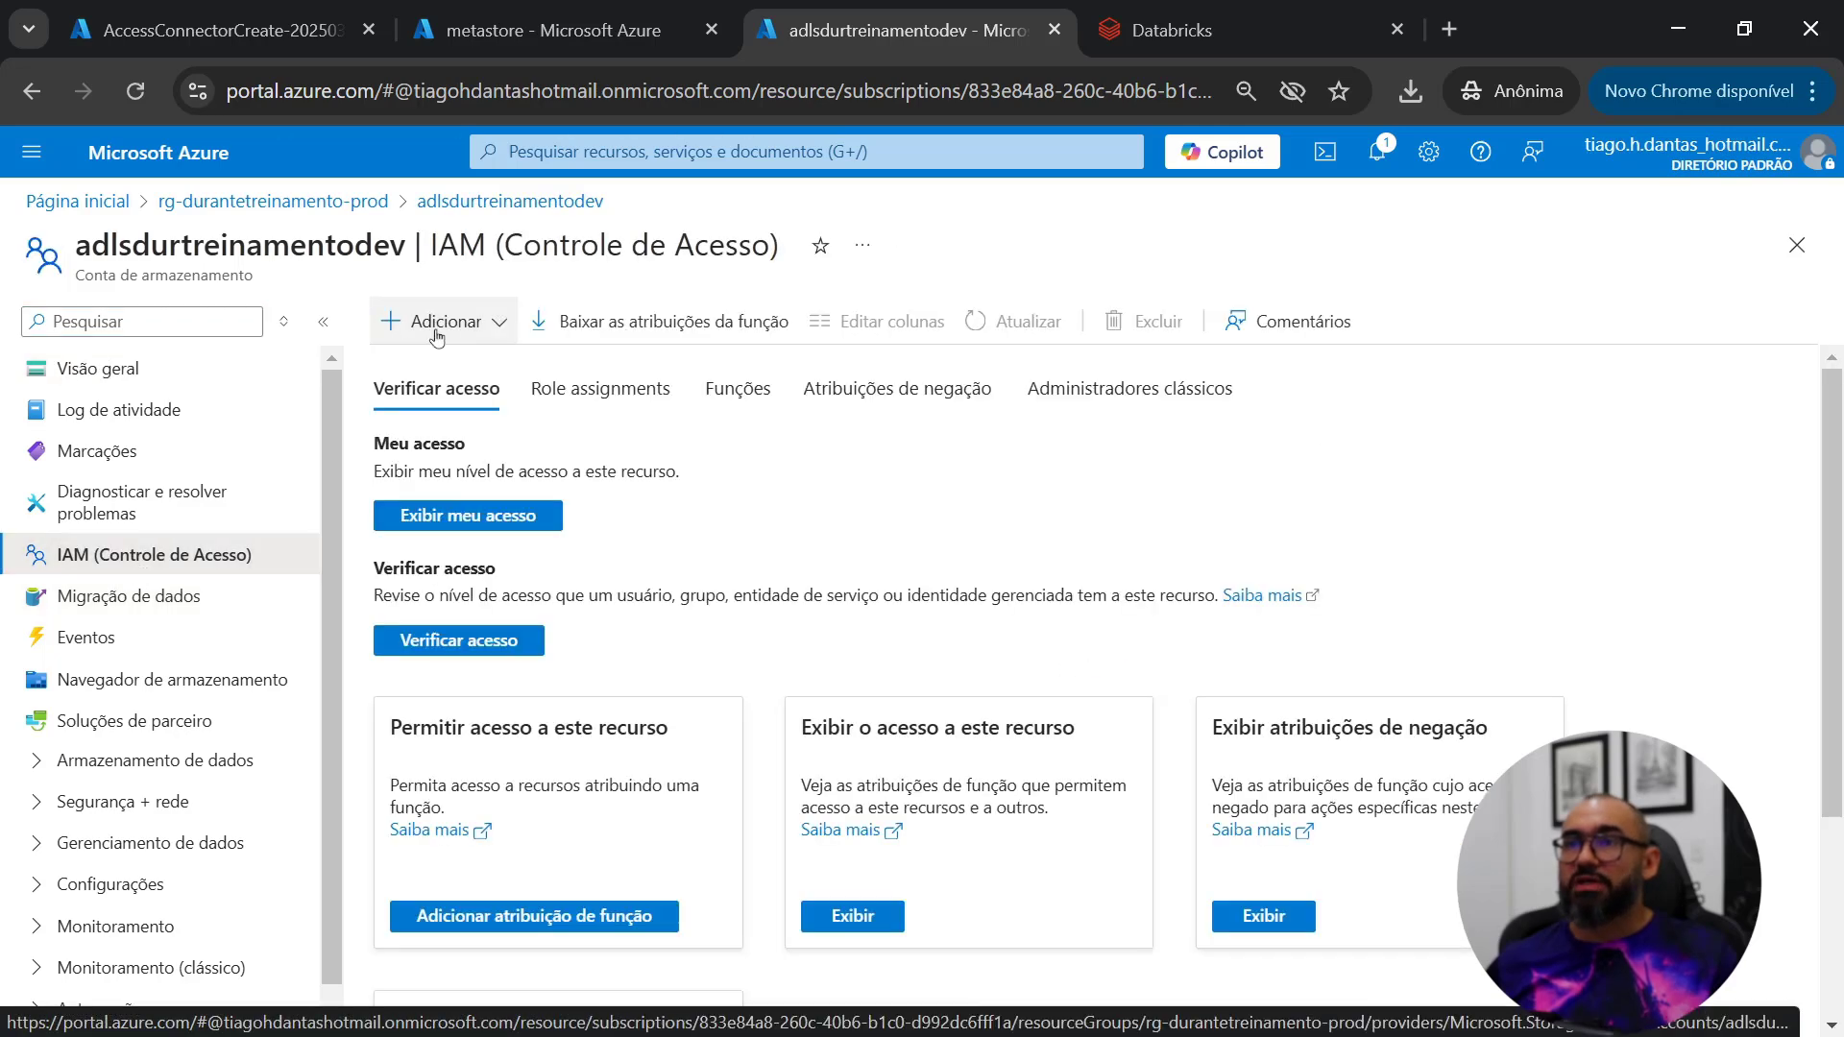
left_click(444, 322)
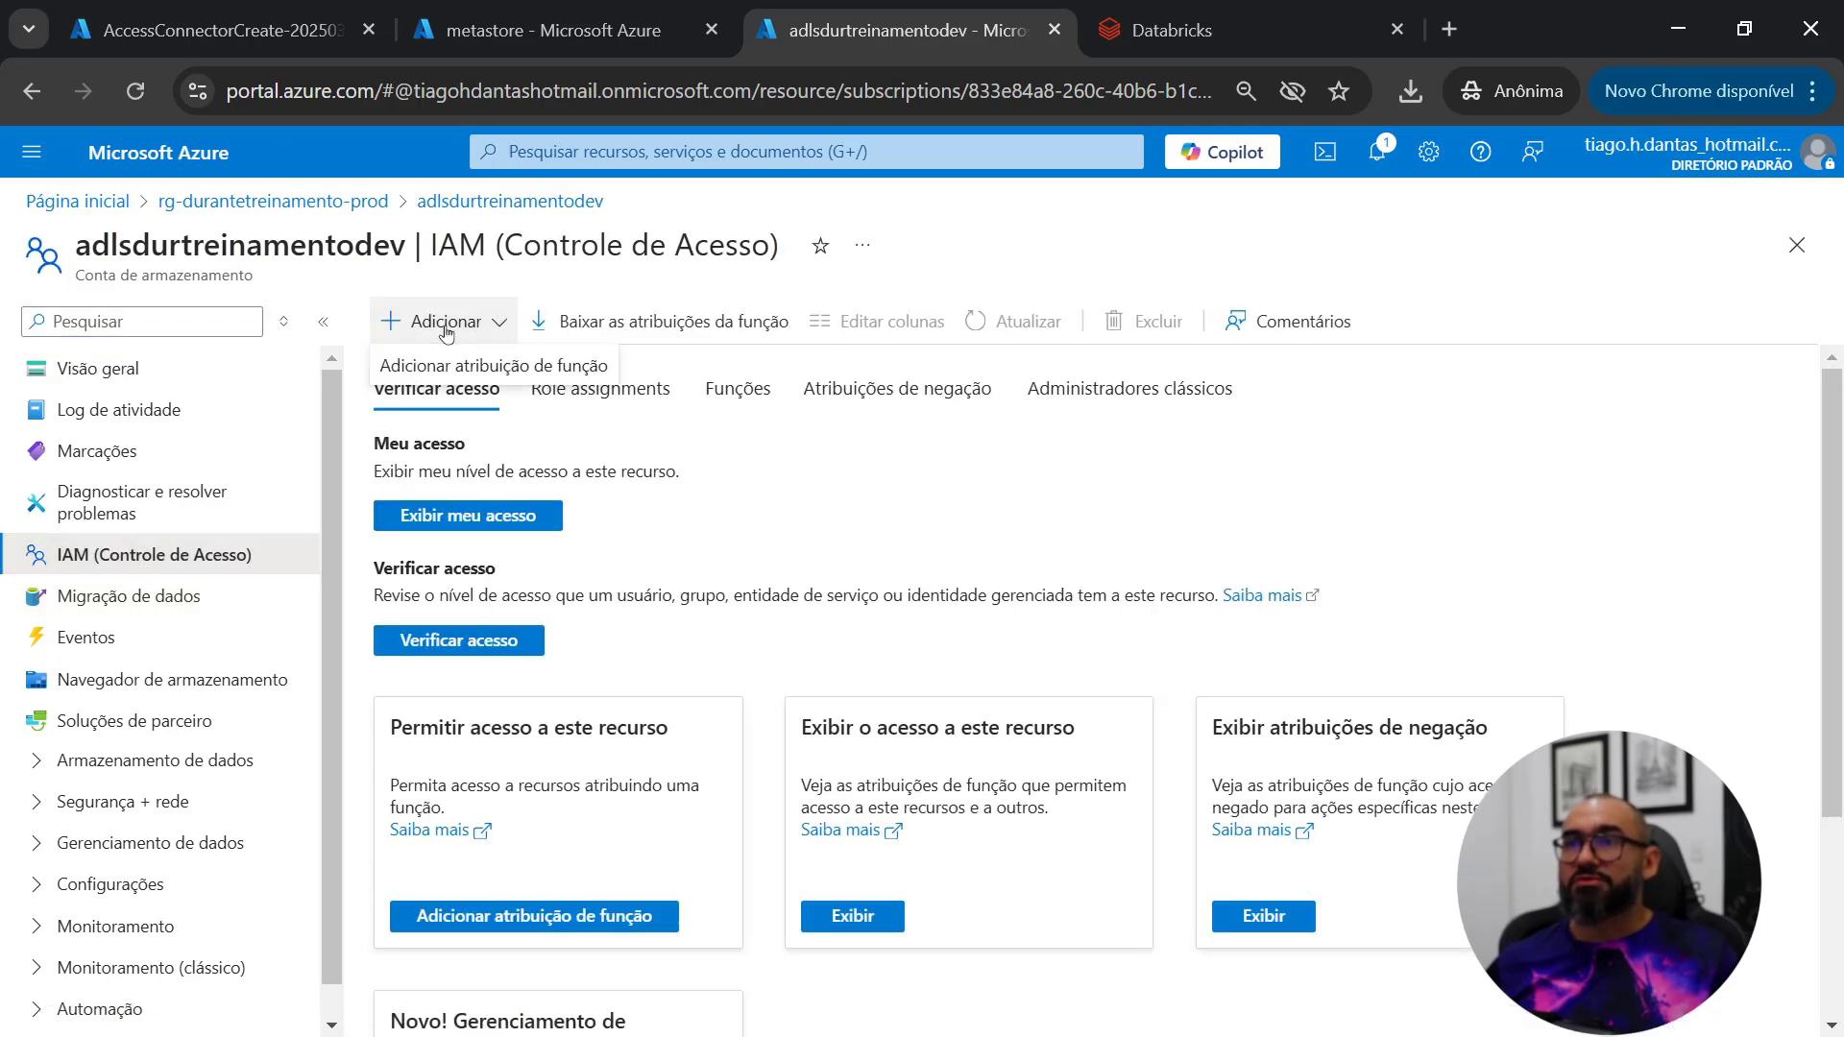
left_click(481, 374)
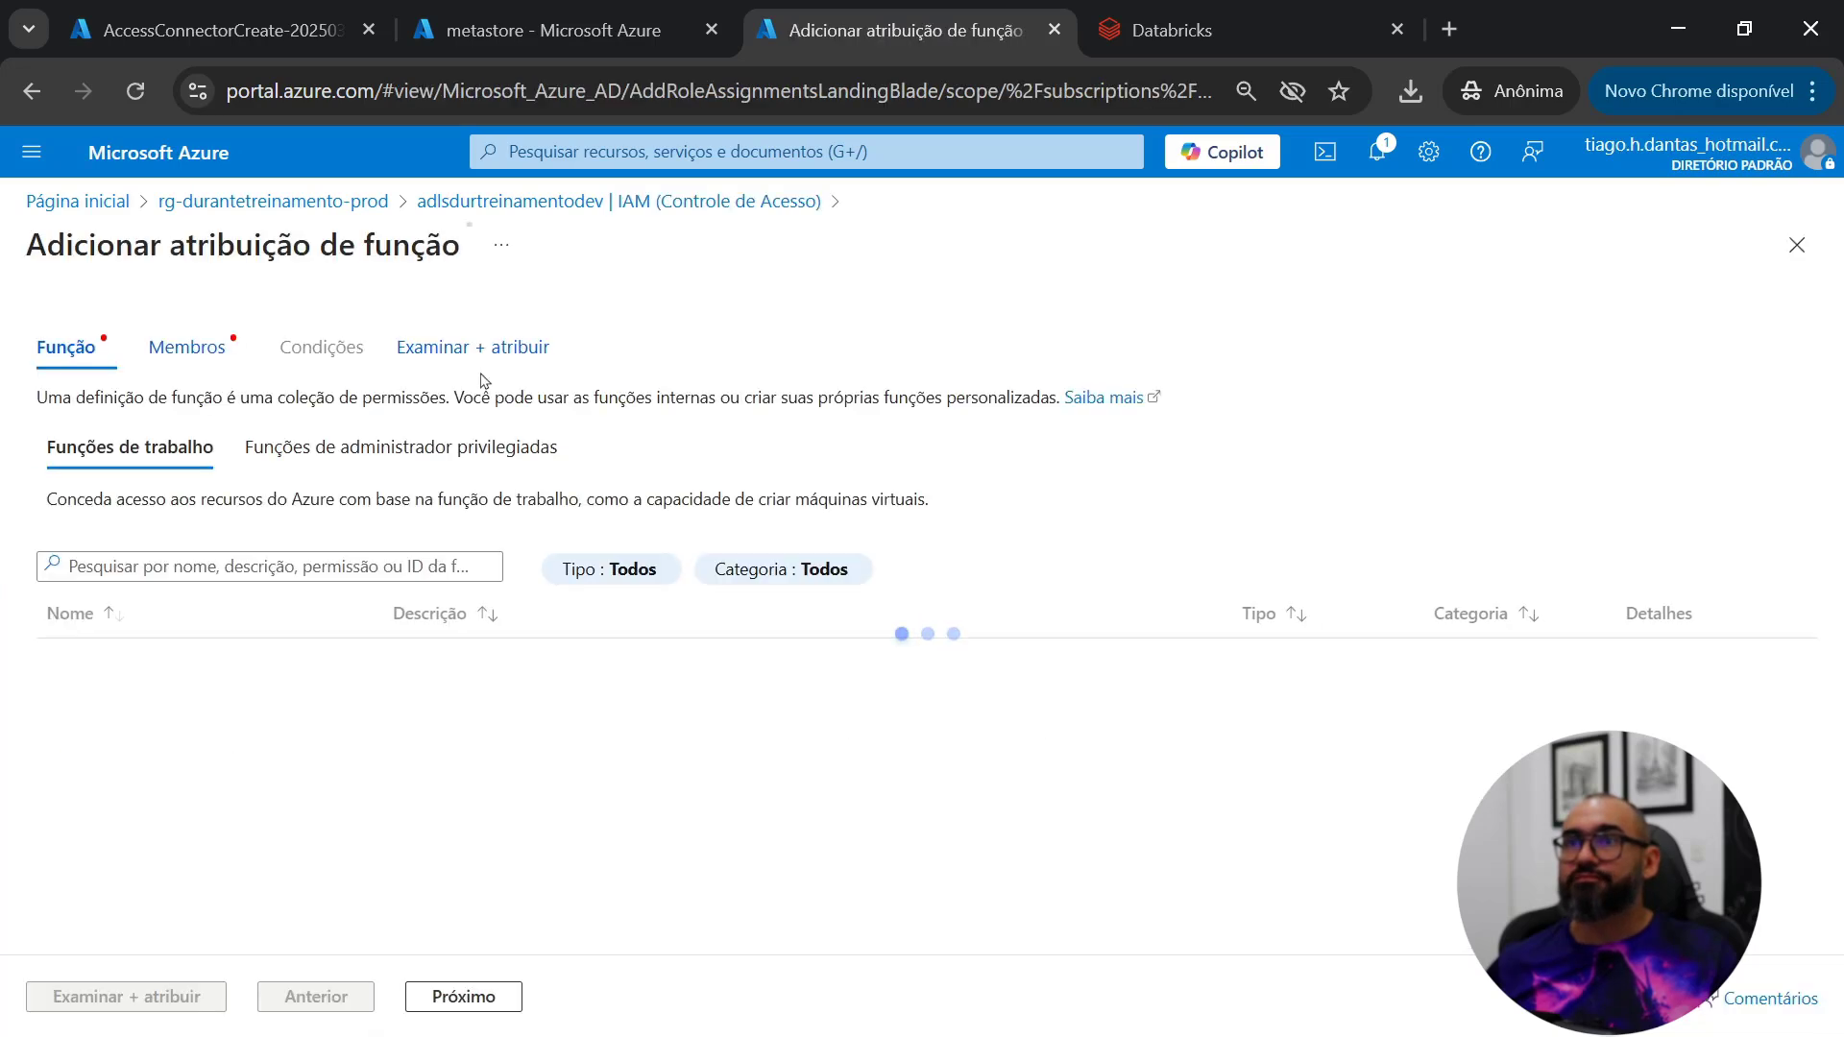
left_click(271, 565)
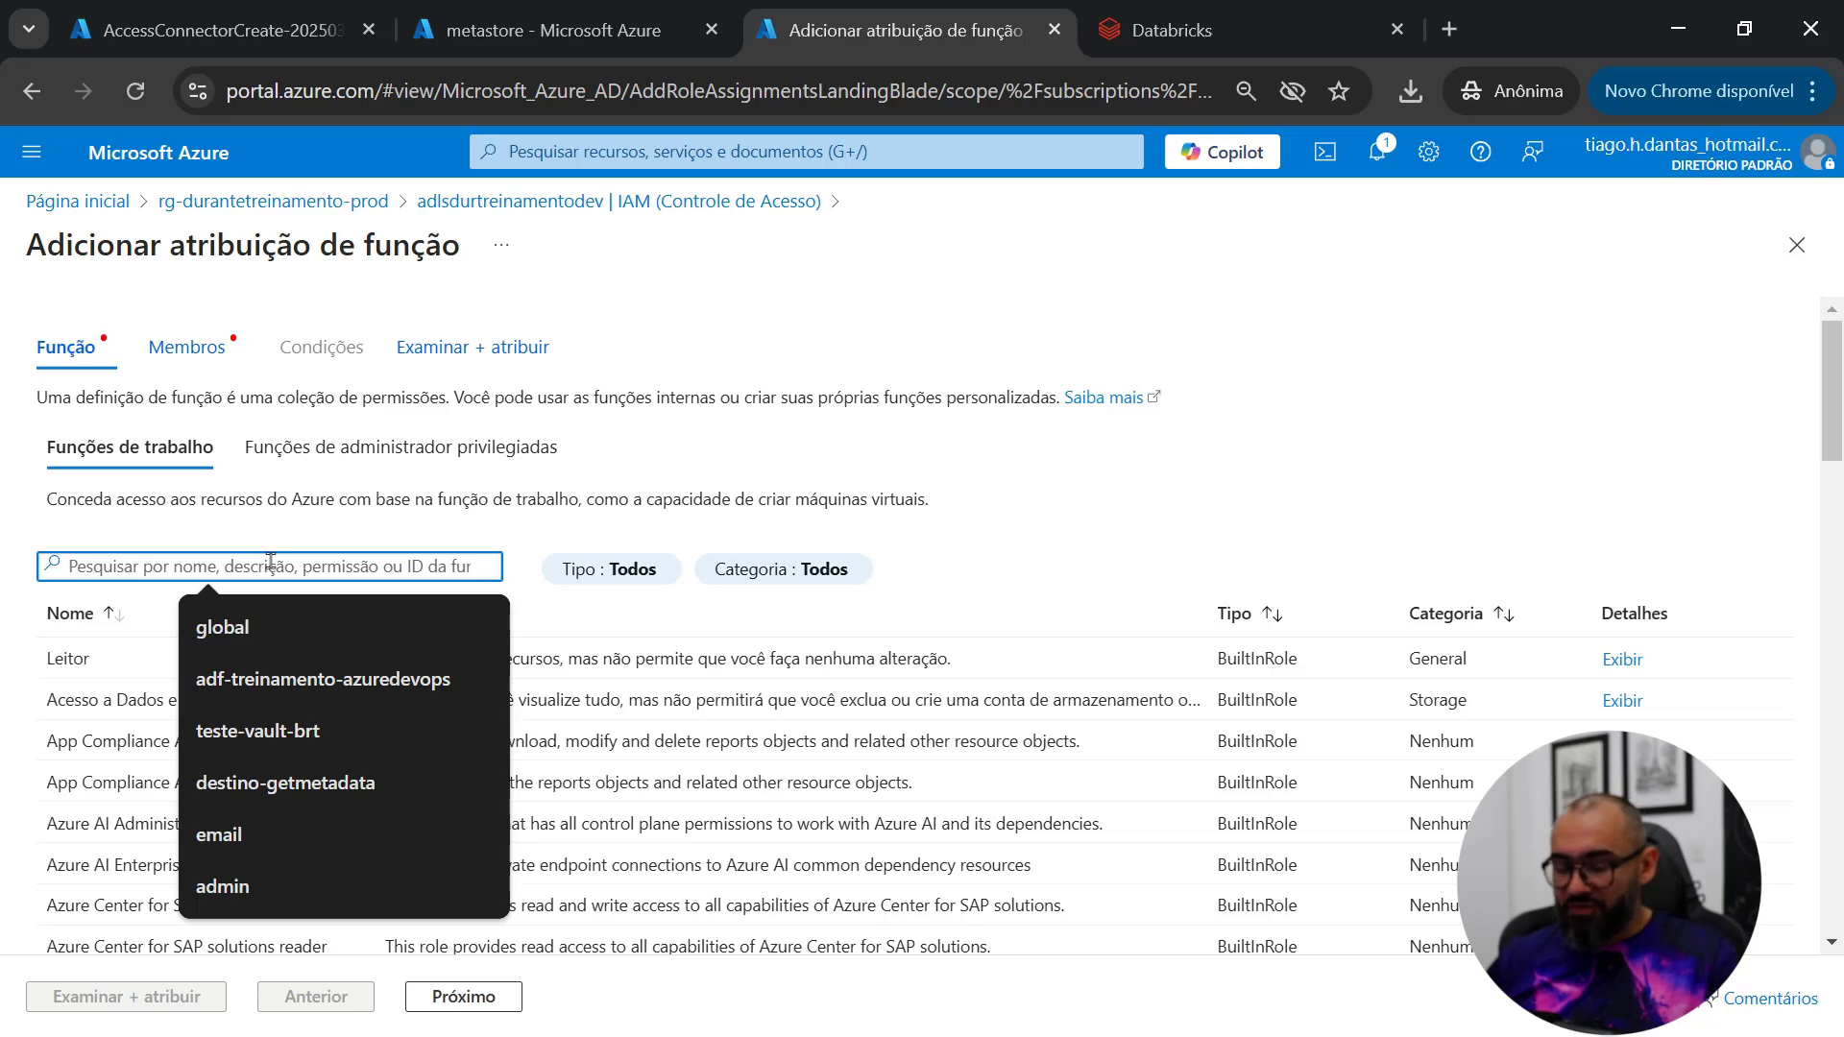
type("blob")
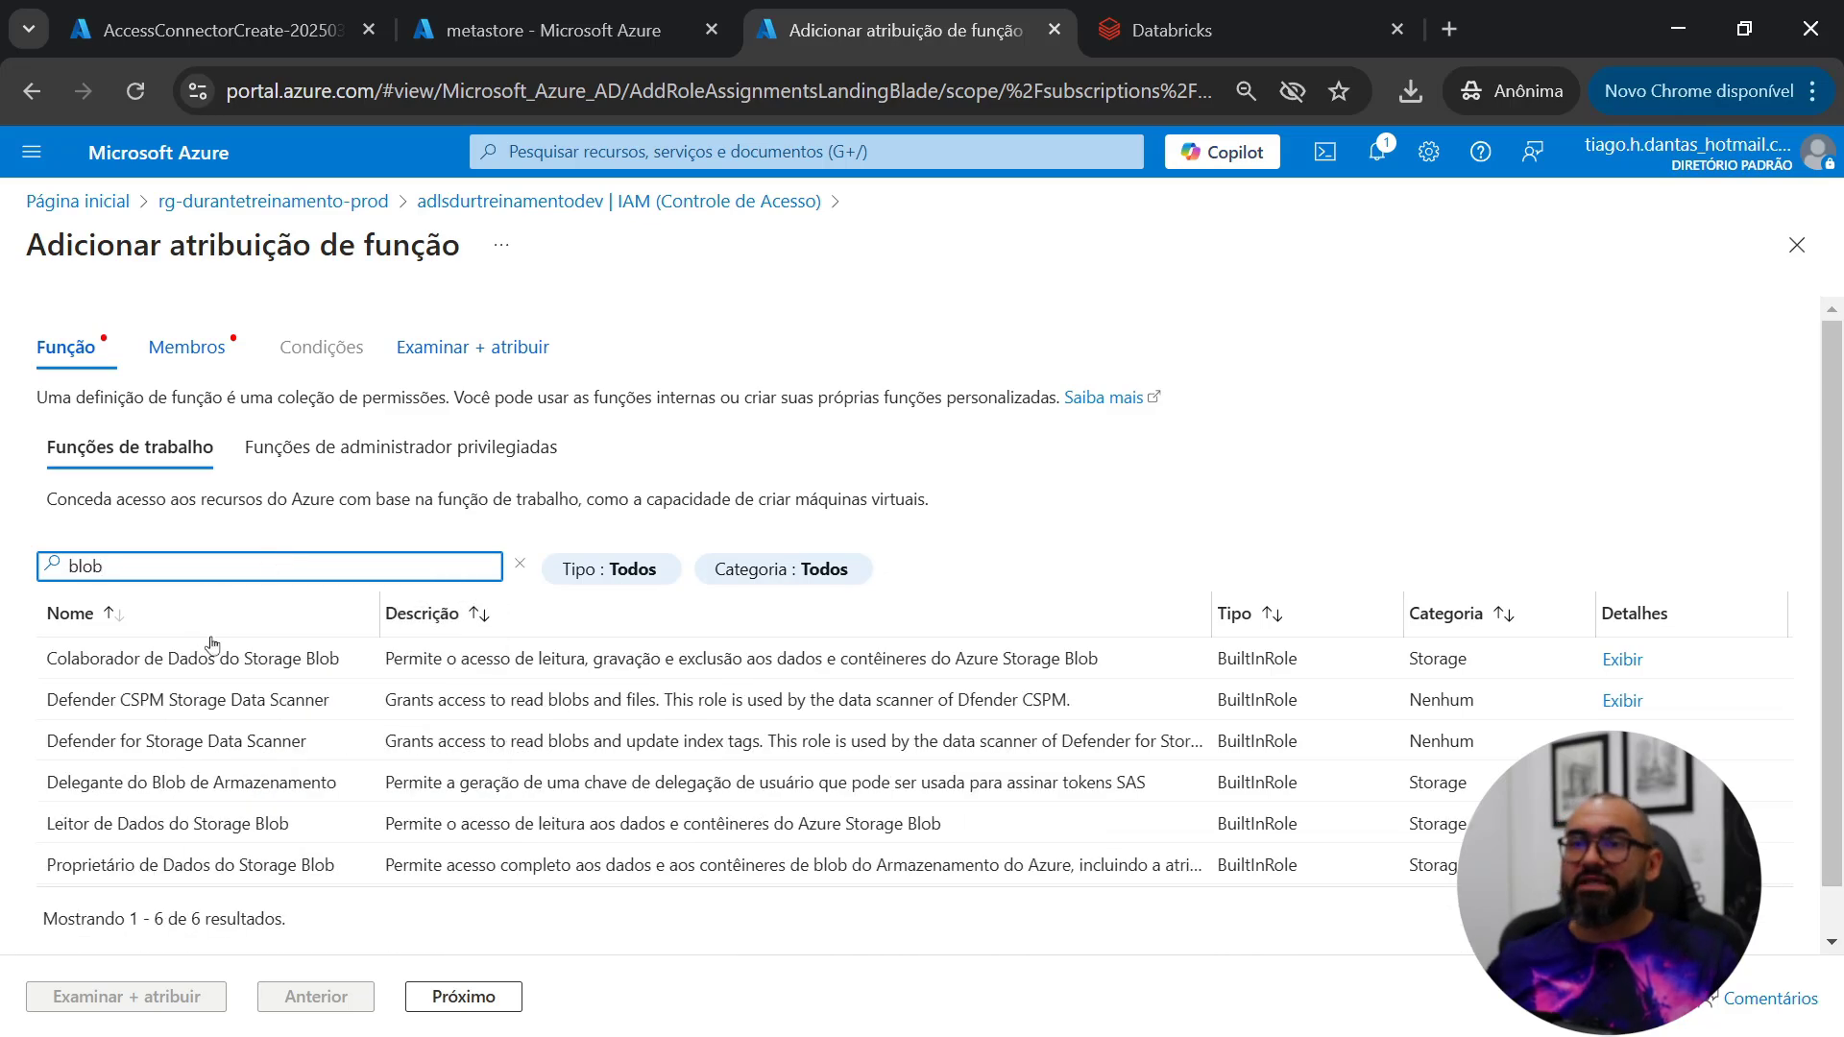
left_click(207, 657)
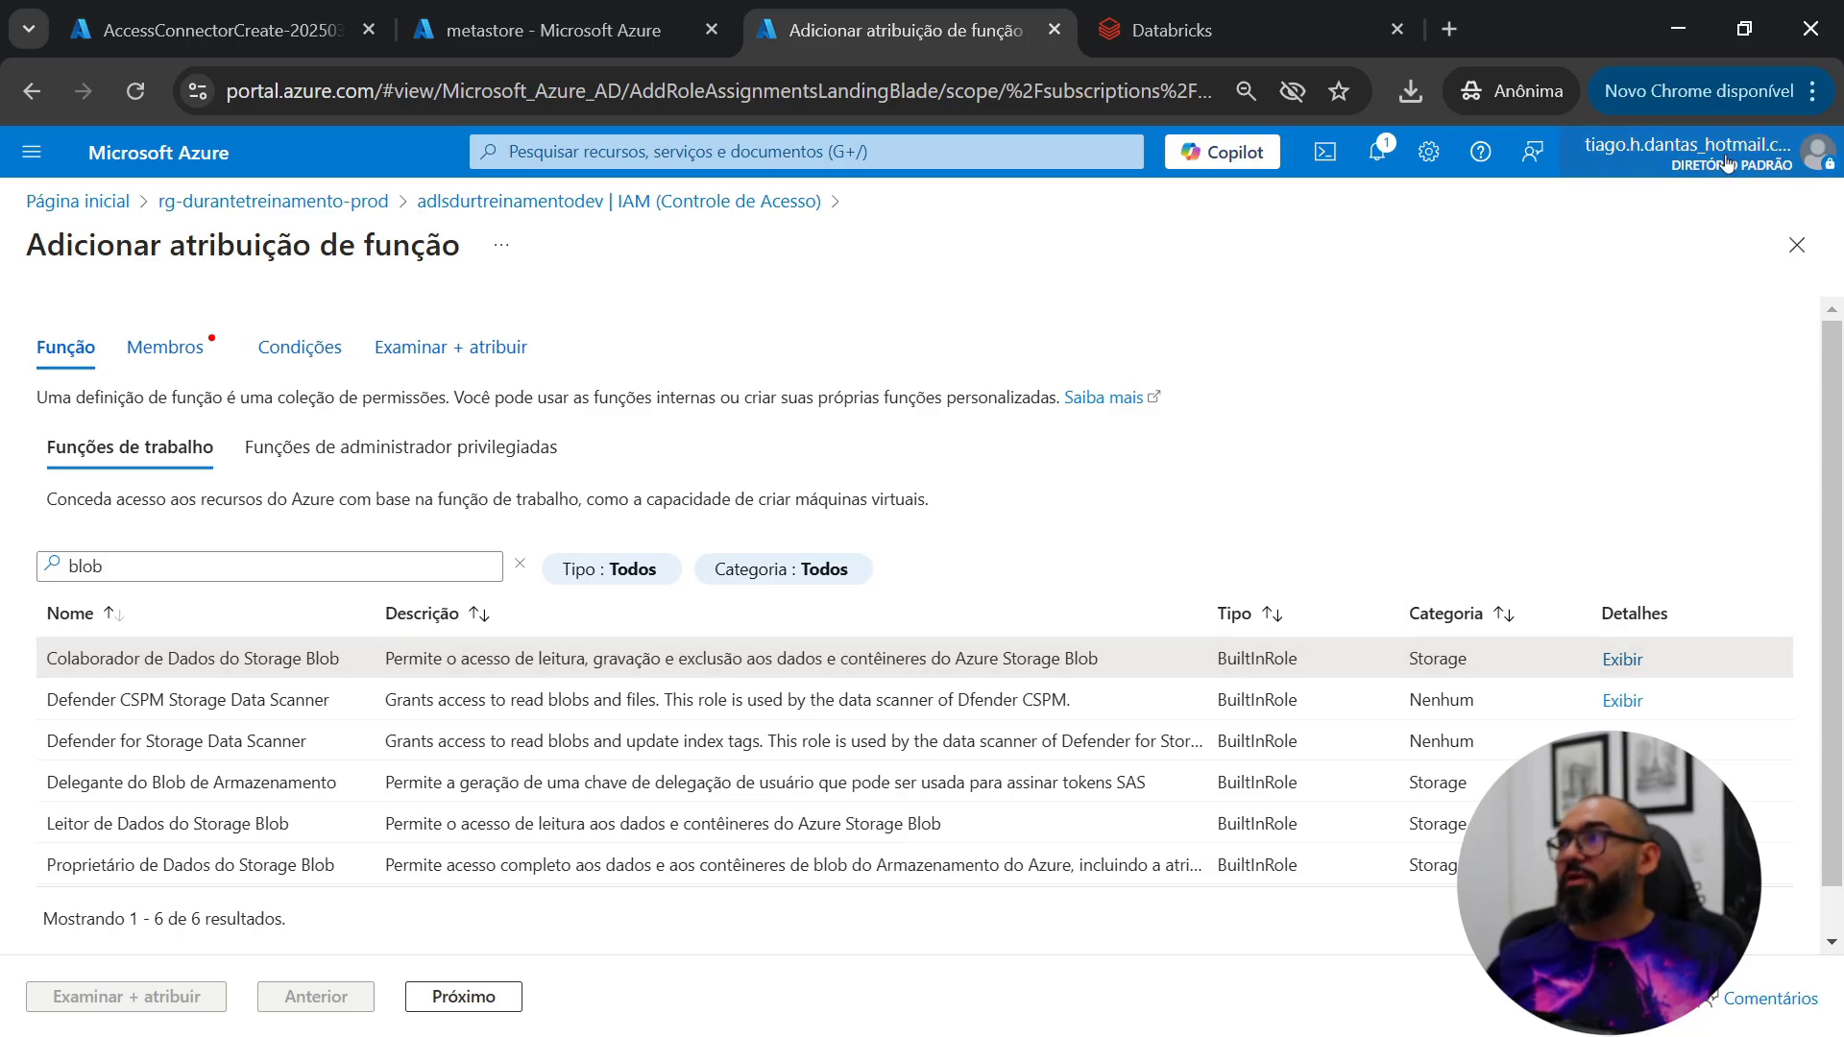
Step: Switch the Azure portal's display language to English in the portal settings and apply the change
left_click(1724, 160)
left_click(1652, 373)
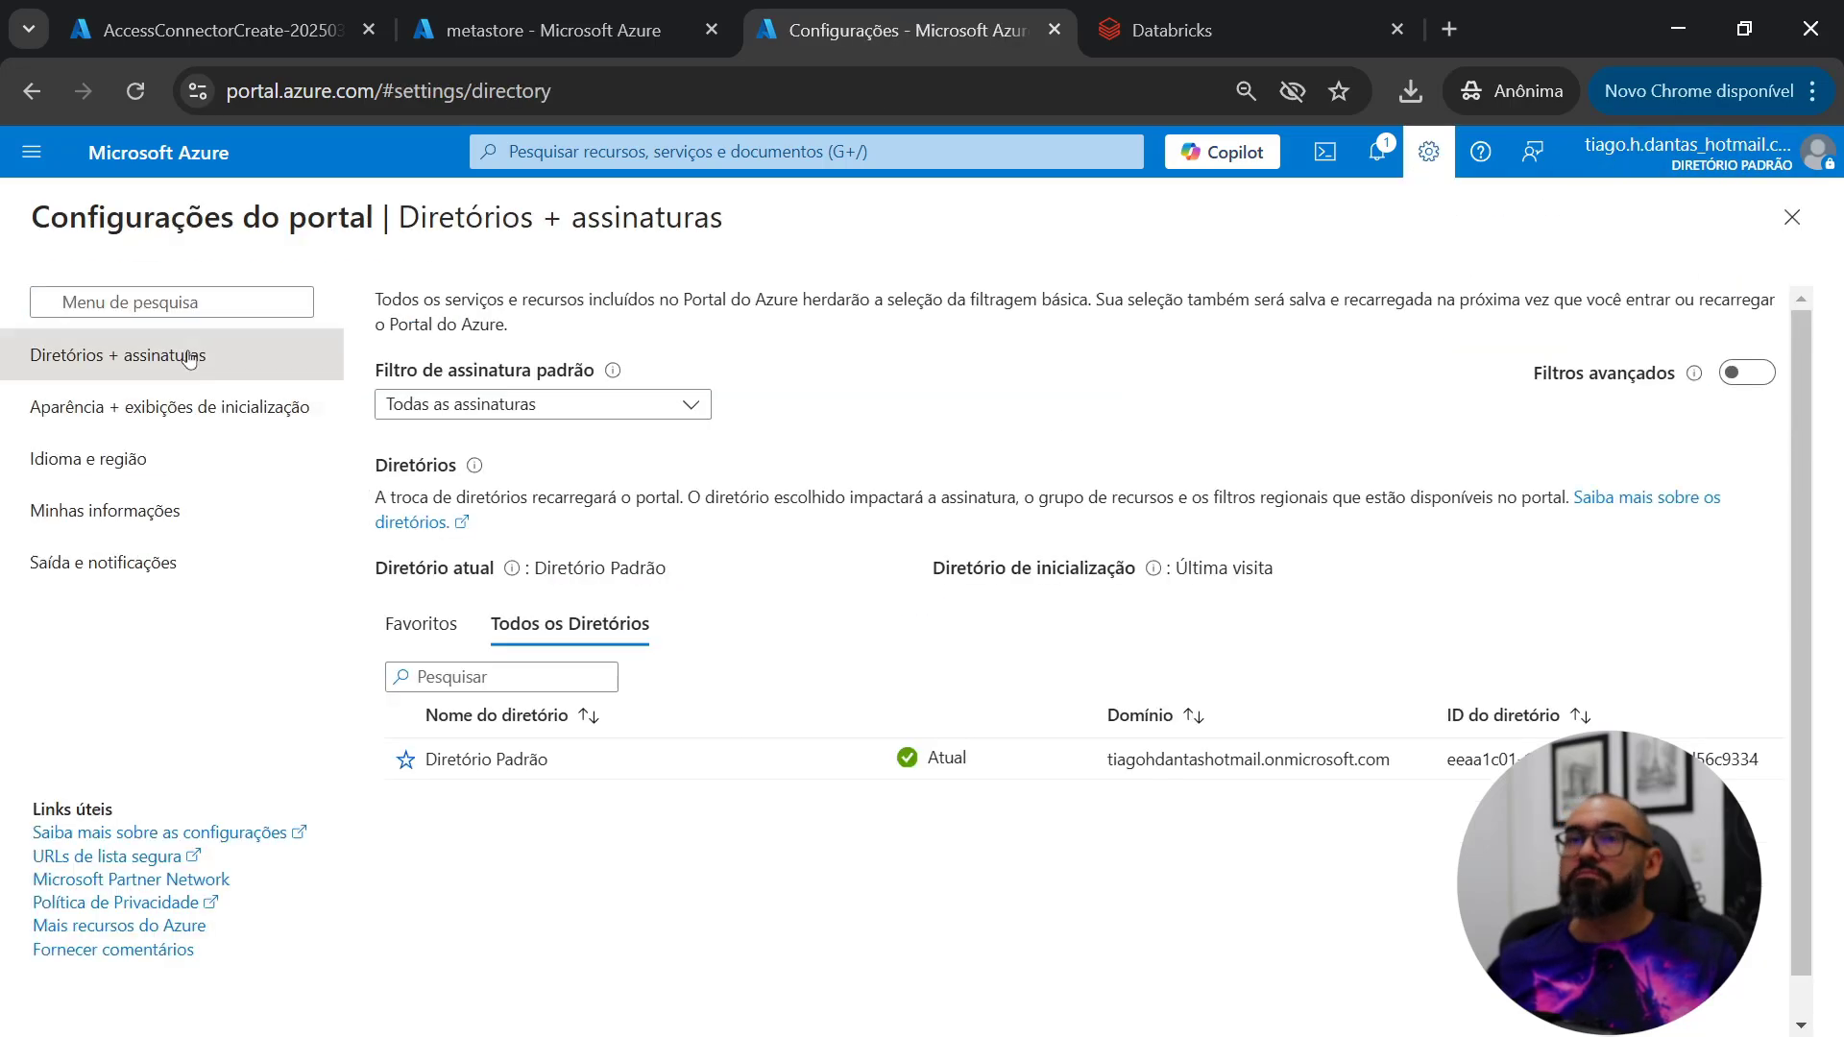
left_click(170, 408)
left_click(106, 459)
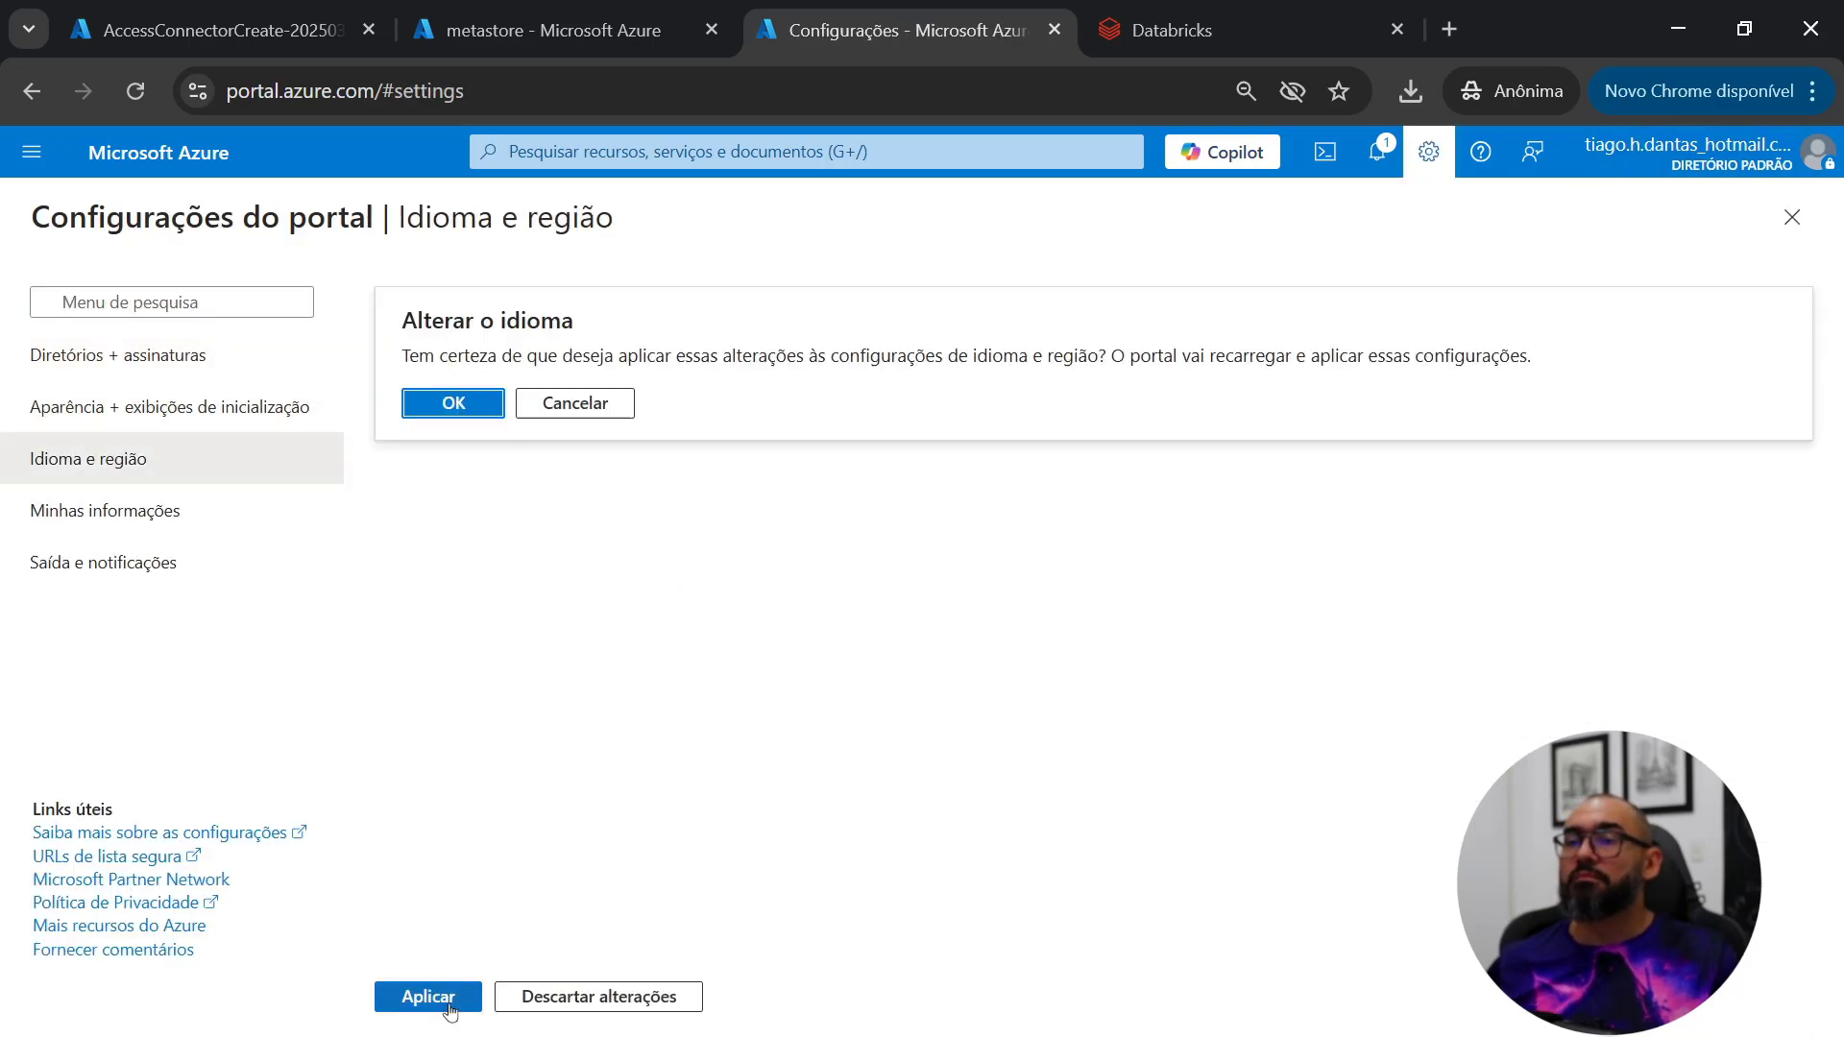
left_click(420, 403)
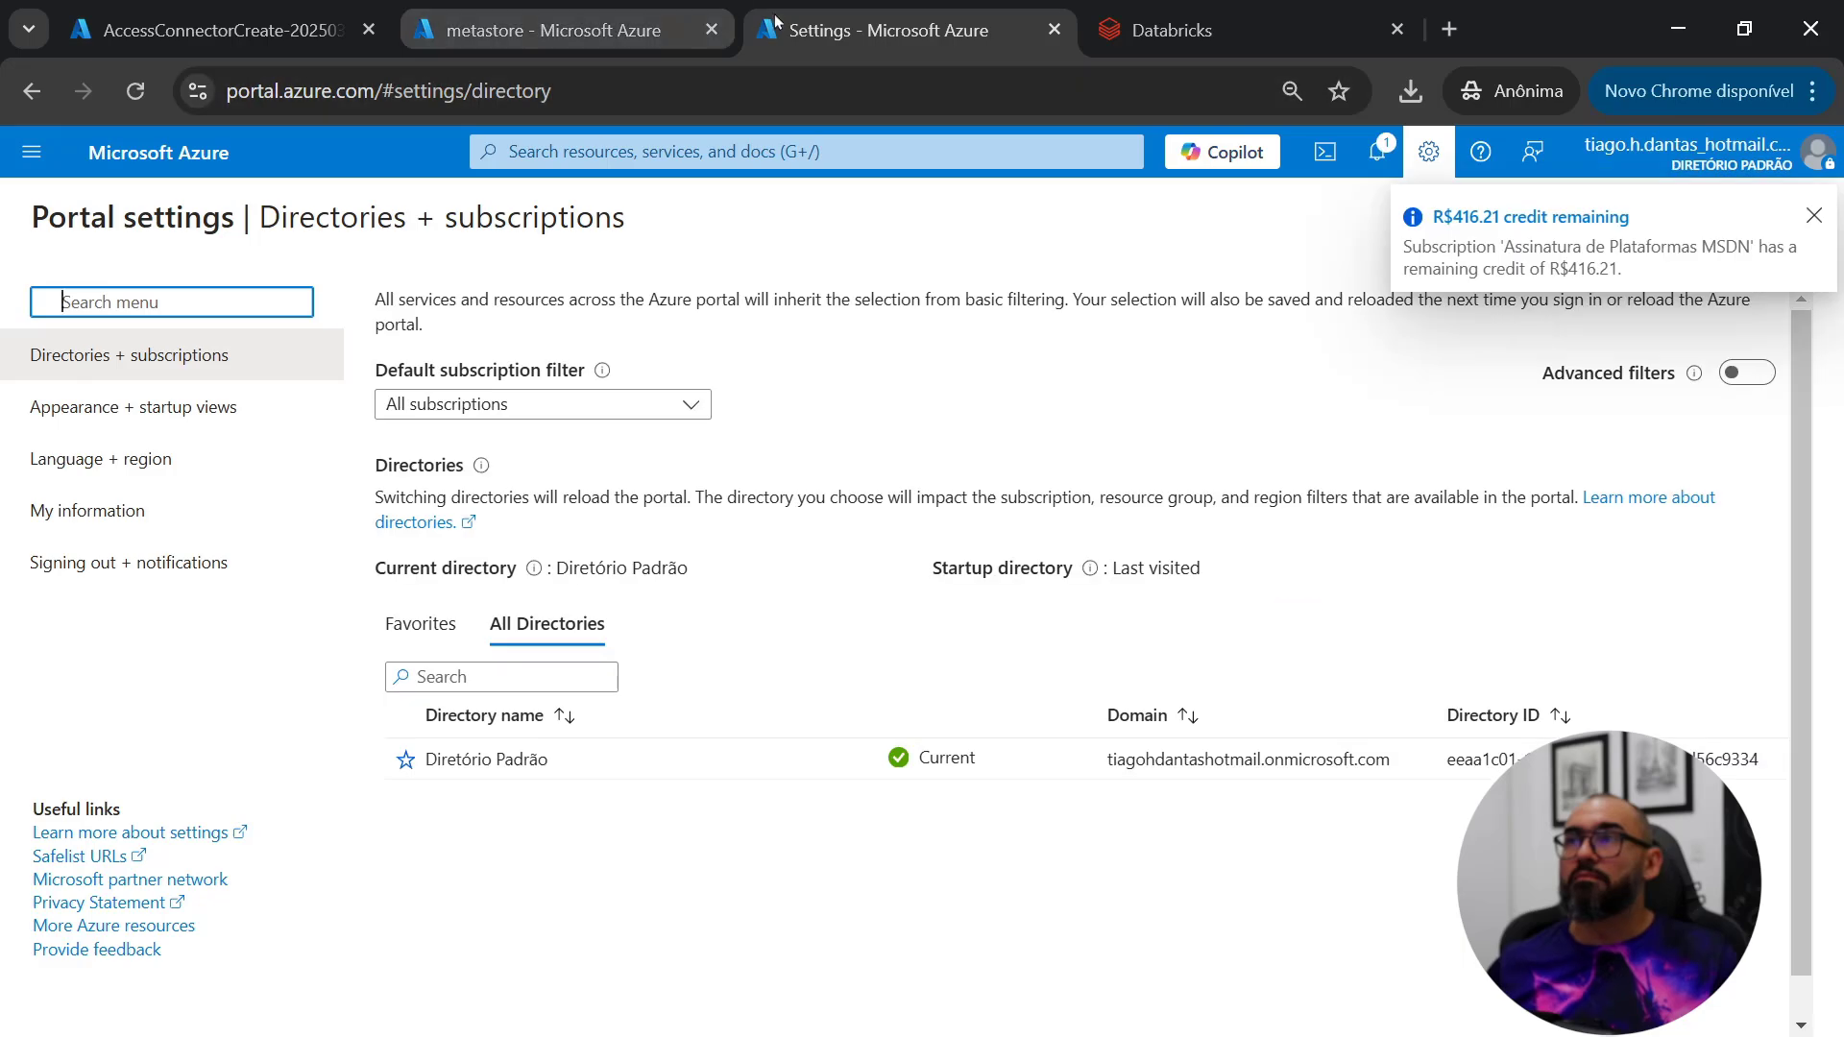
Step: Open the storage account adlsdurtreinamentodev in resource group rg-durantetreinamento-prod
left_click(32, 152)
left_click(112, 449)
left_click(185, 791)
left_click(922, 725)
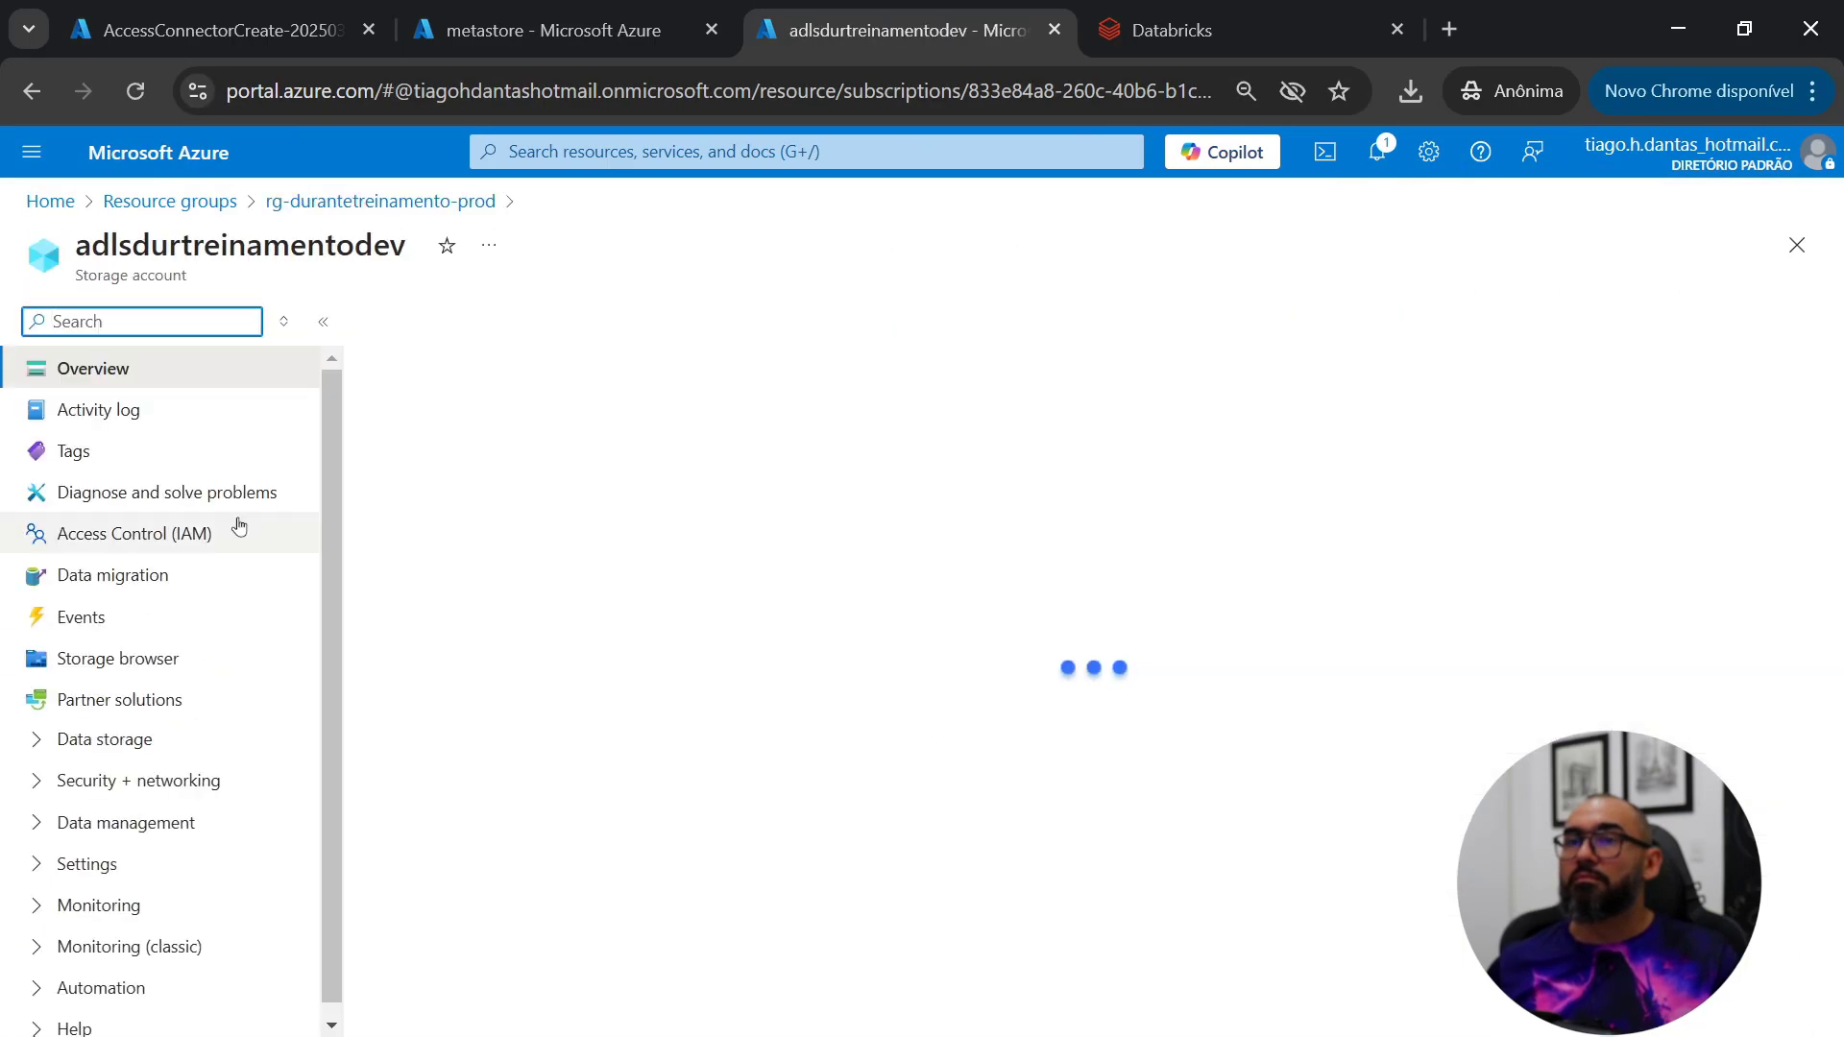
Step: In a new role assignment for the storage account, search the roles for "contributor" and choose Storage Blob Data Contributor
left_click(211, 565)
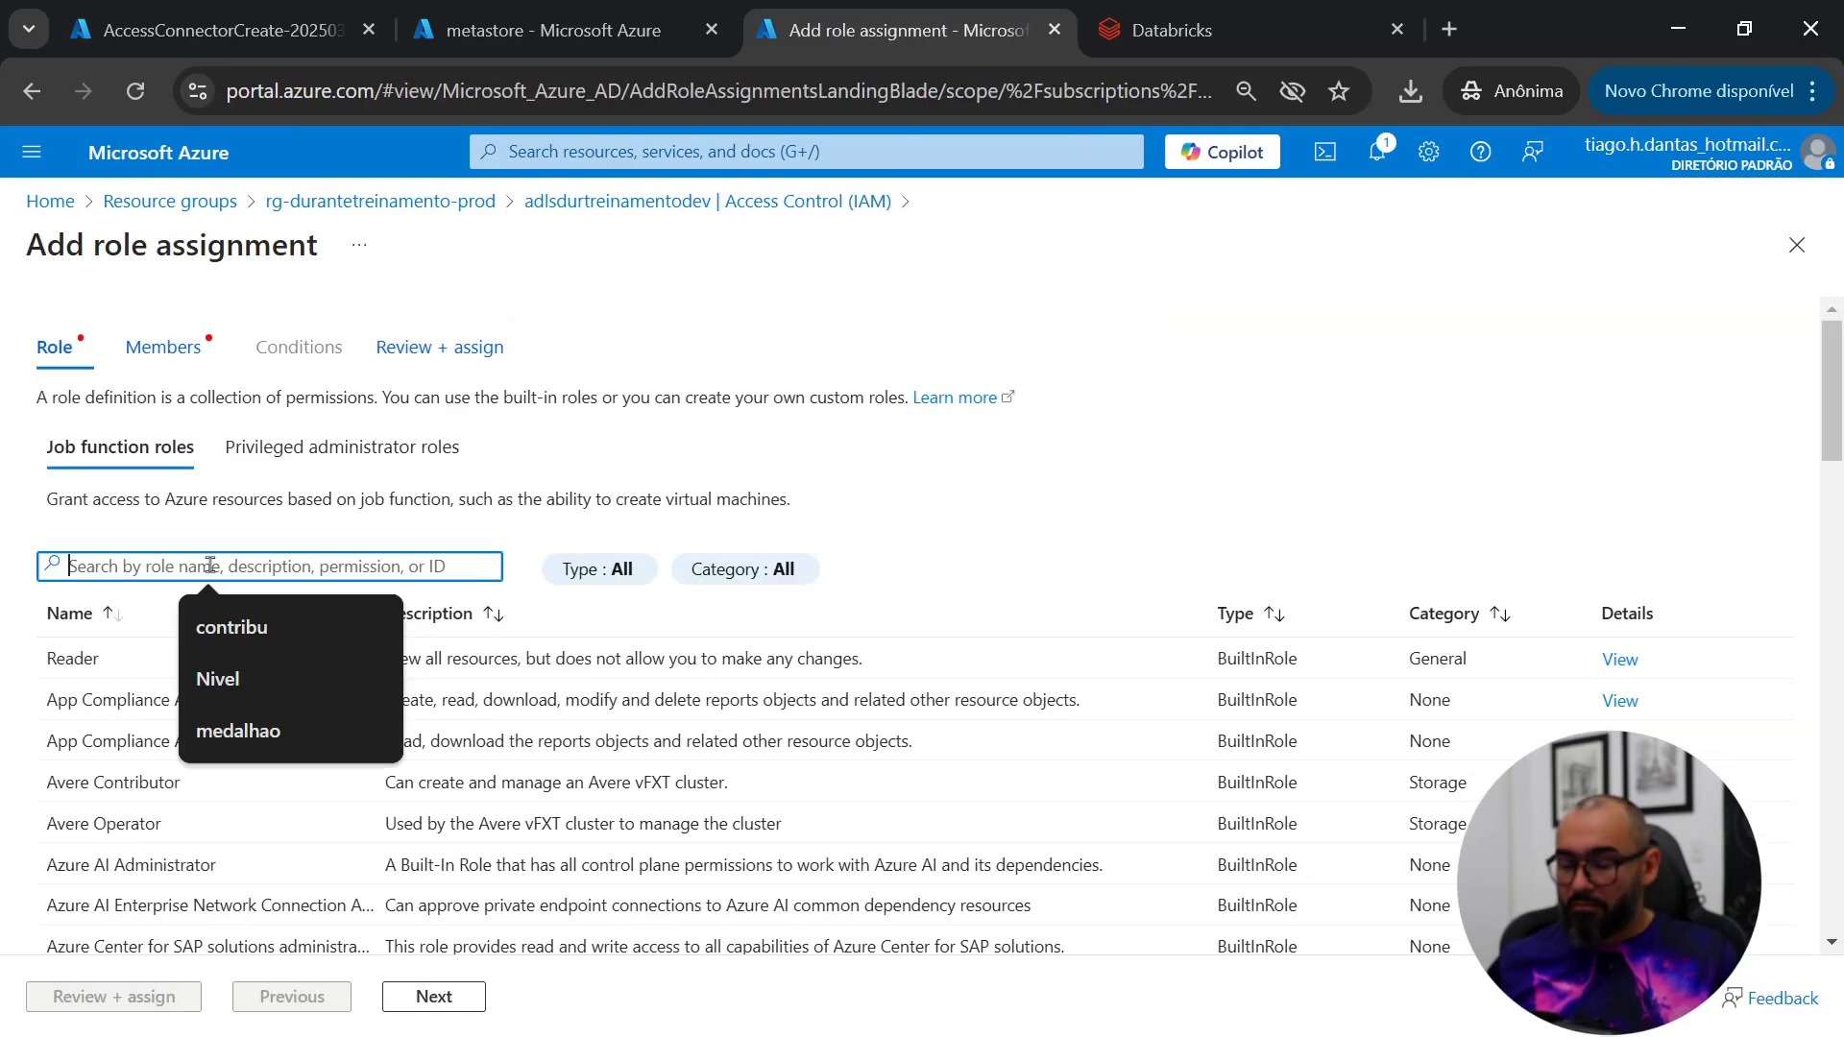
type("contrivu")
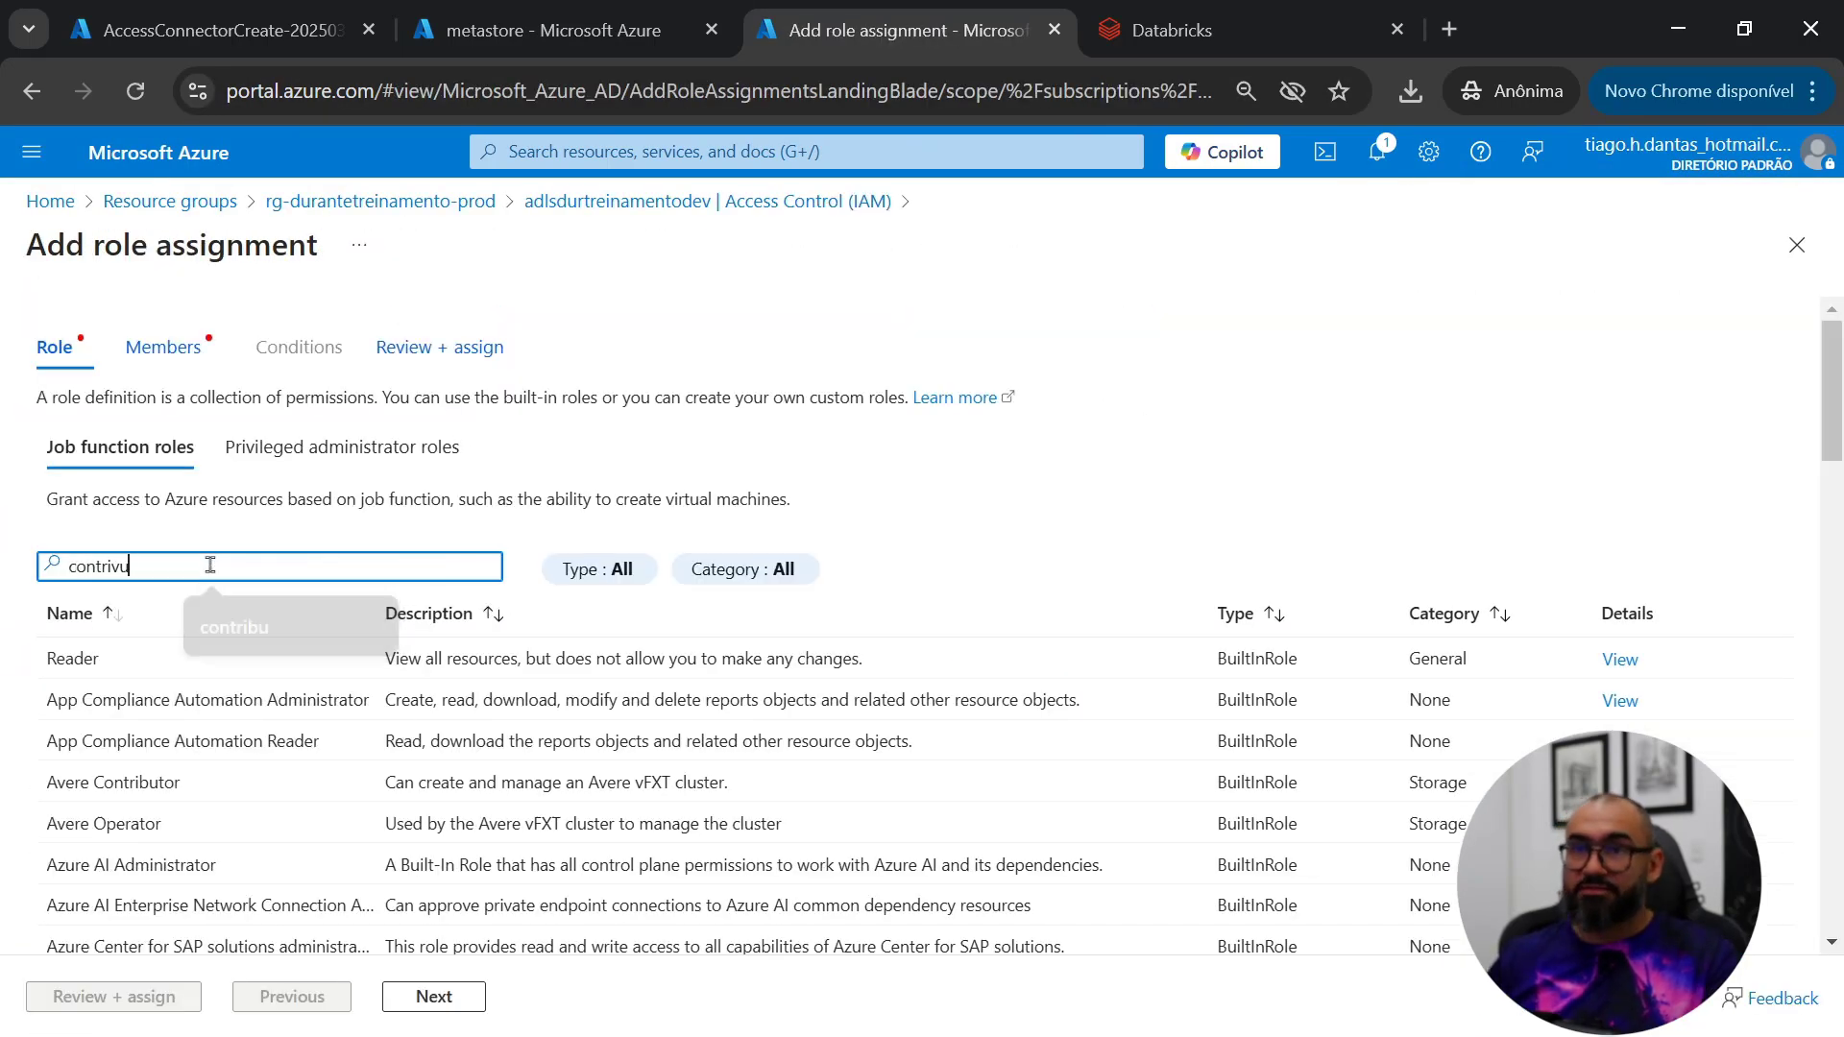
key("BackSpace")
key("BackSpace")
type("butor")
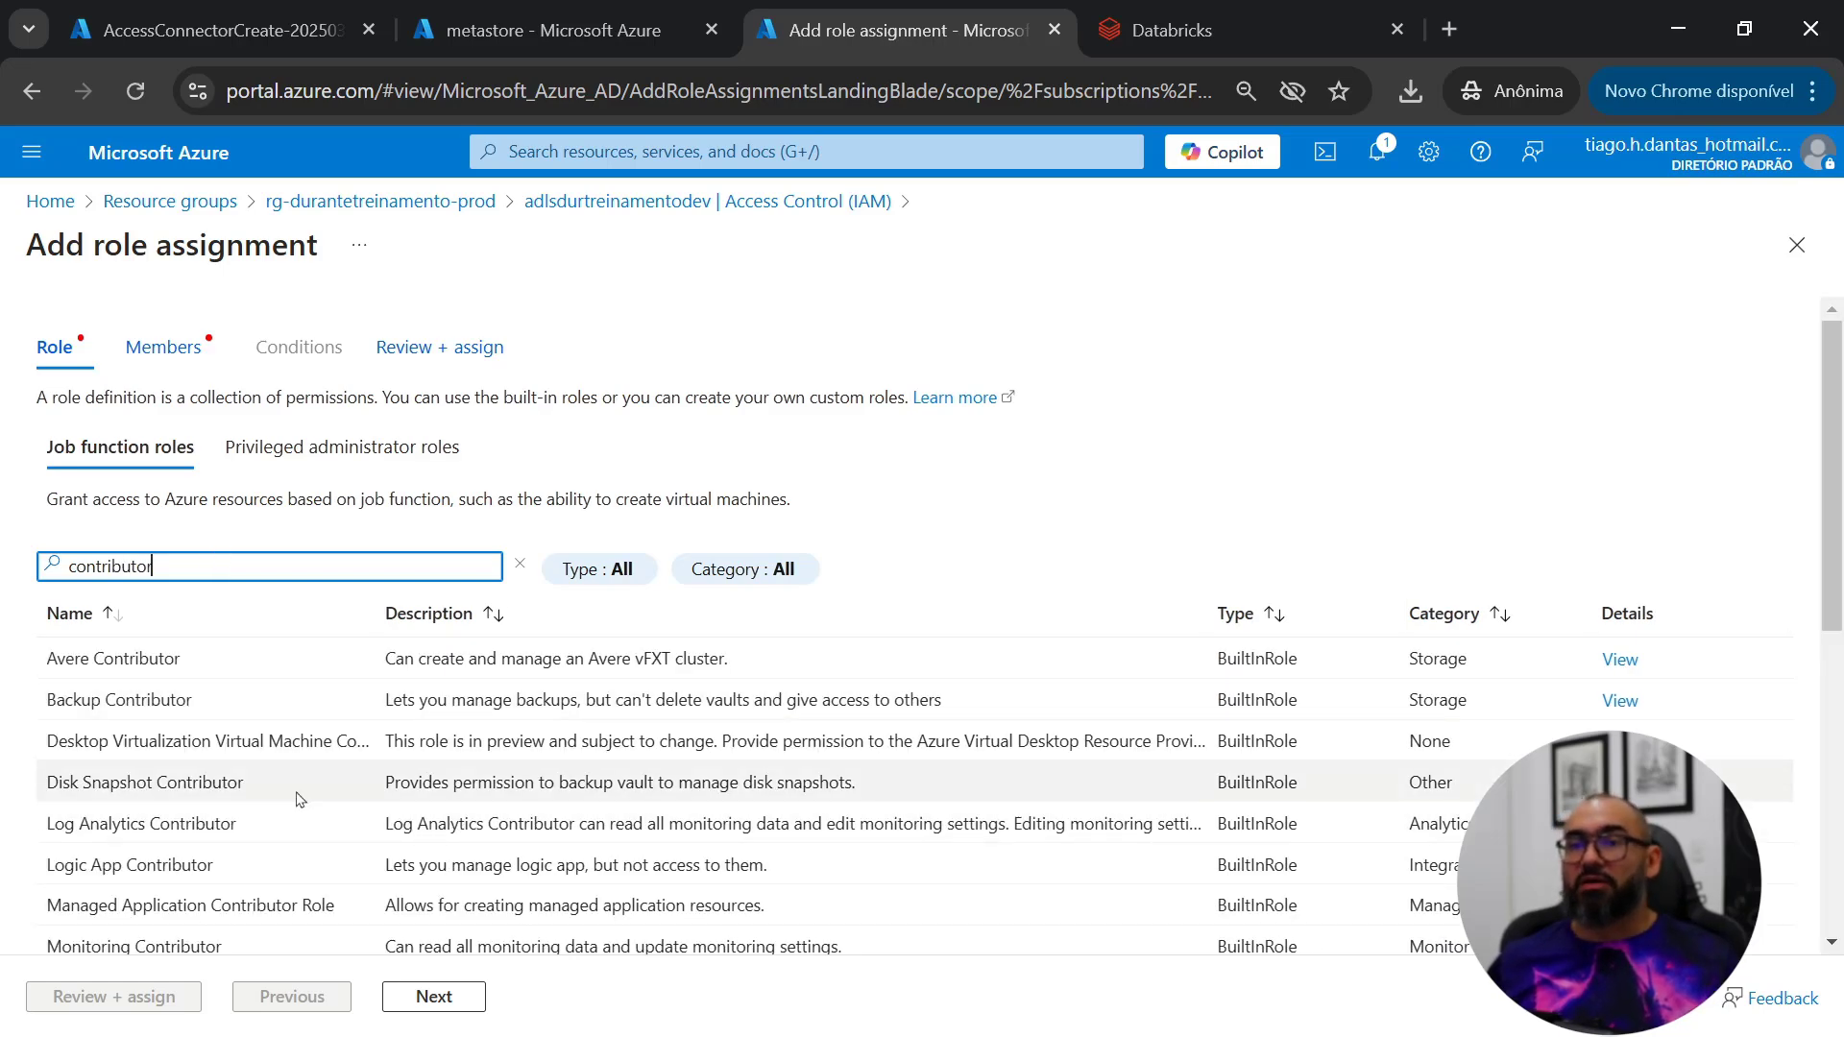
scroll(297, 792, "down", 3)
scroll(308, 807, "down", 2)
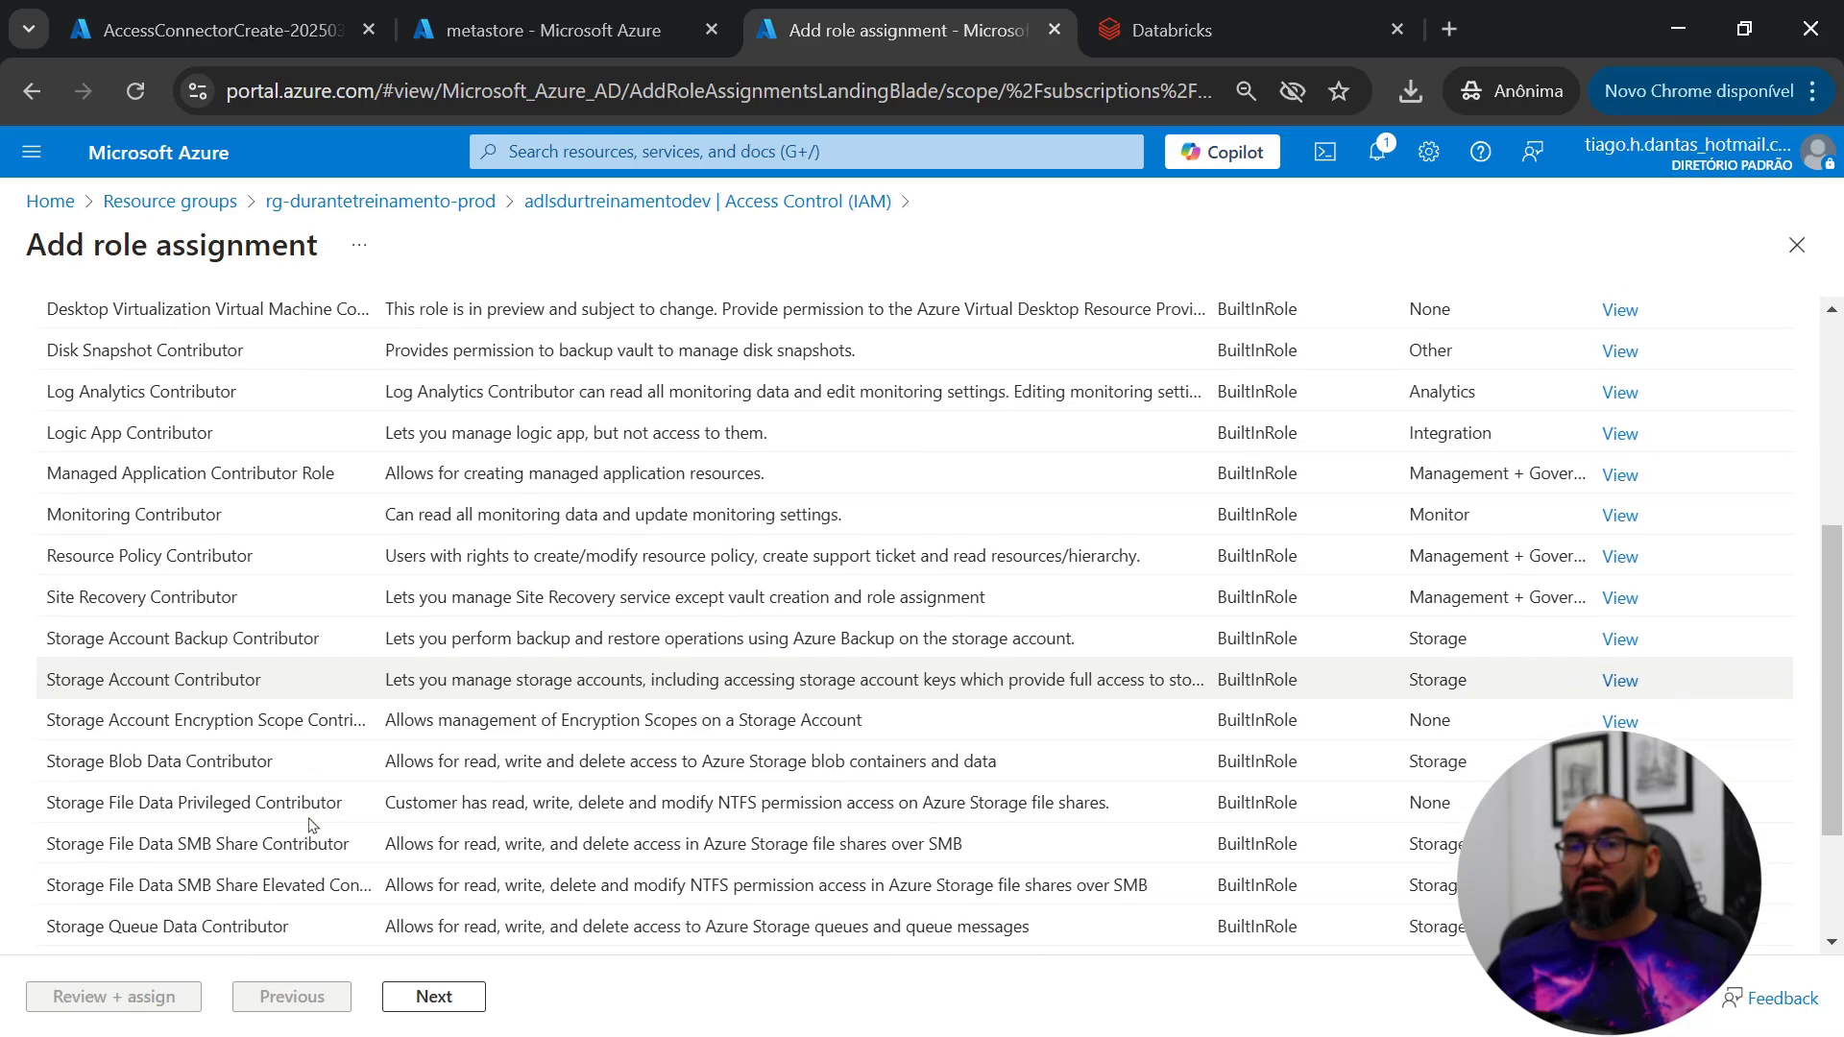
left_click(317, 776)
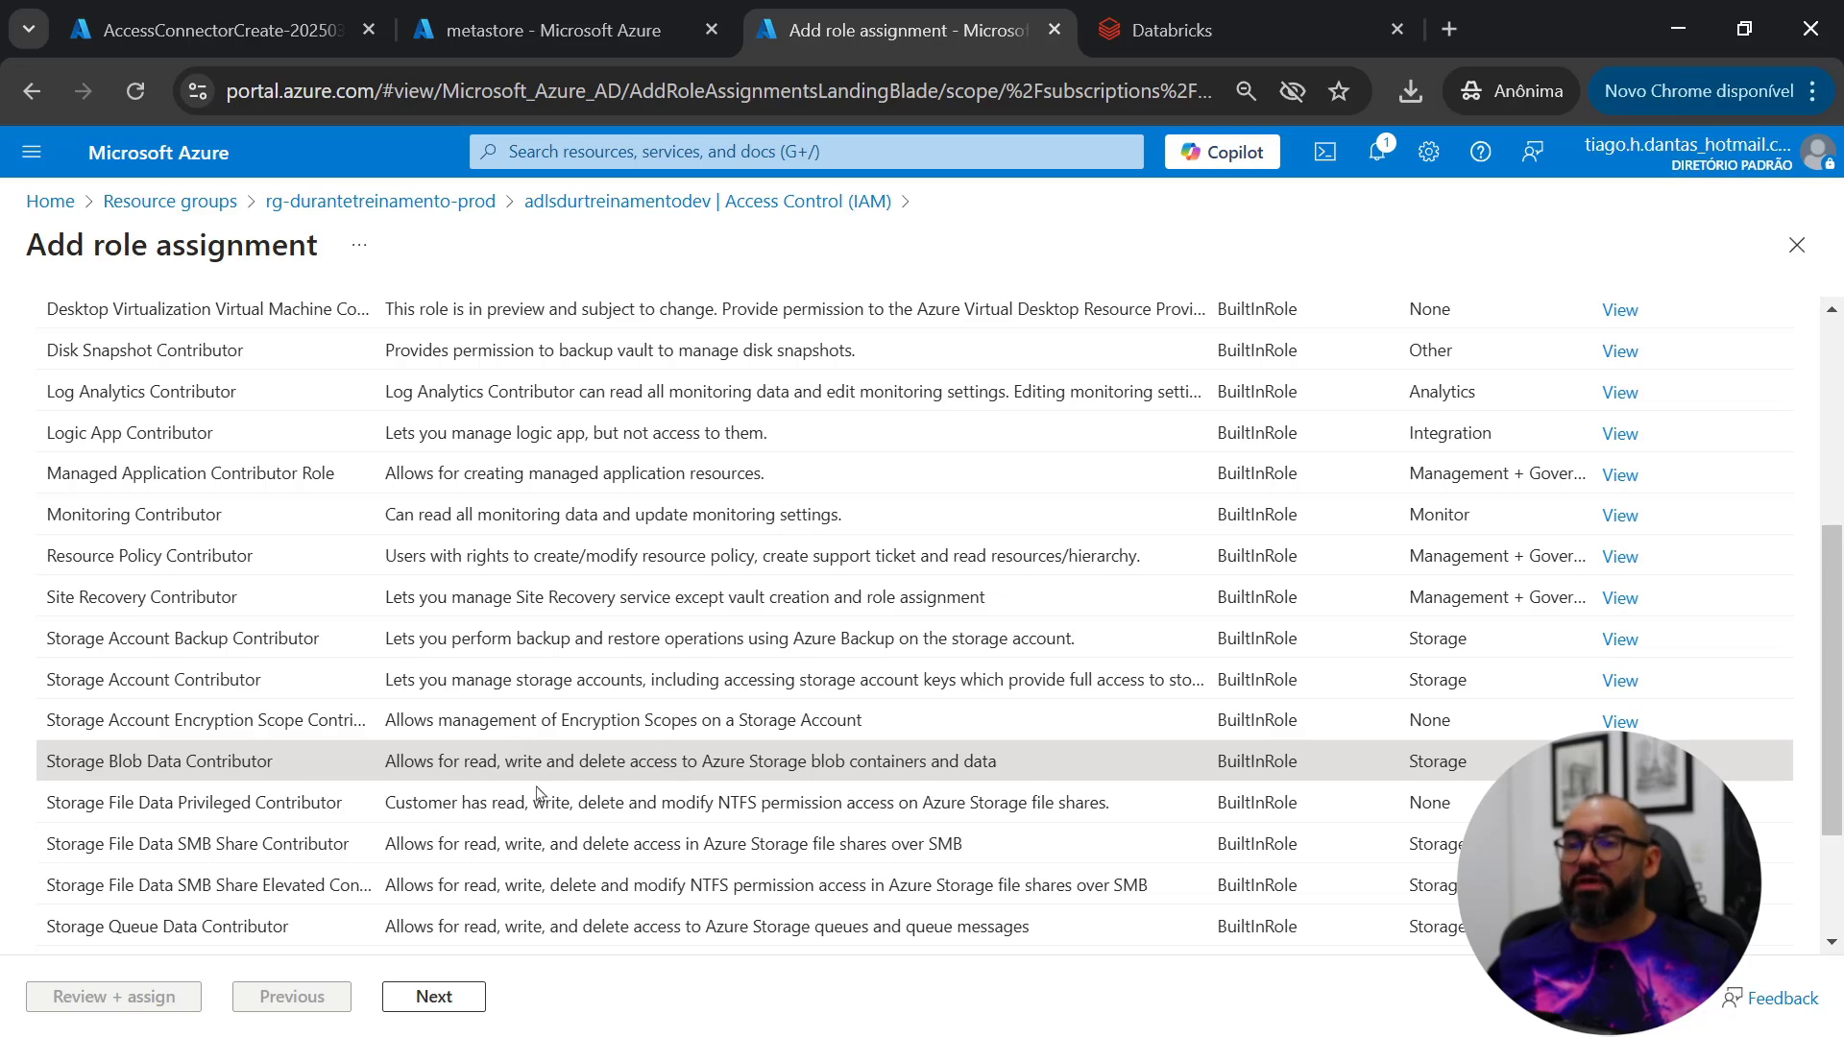
left_click(435, 997)
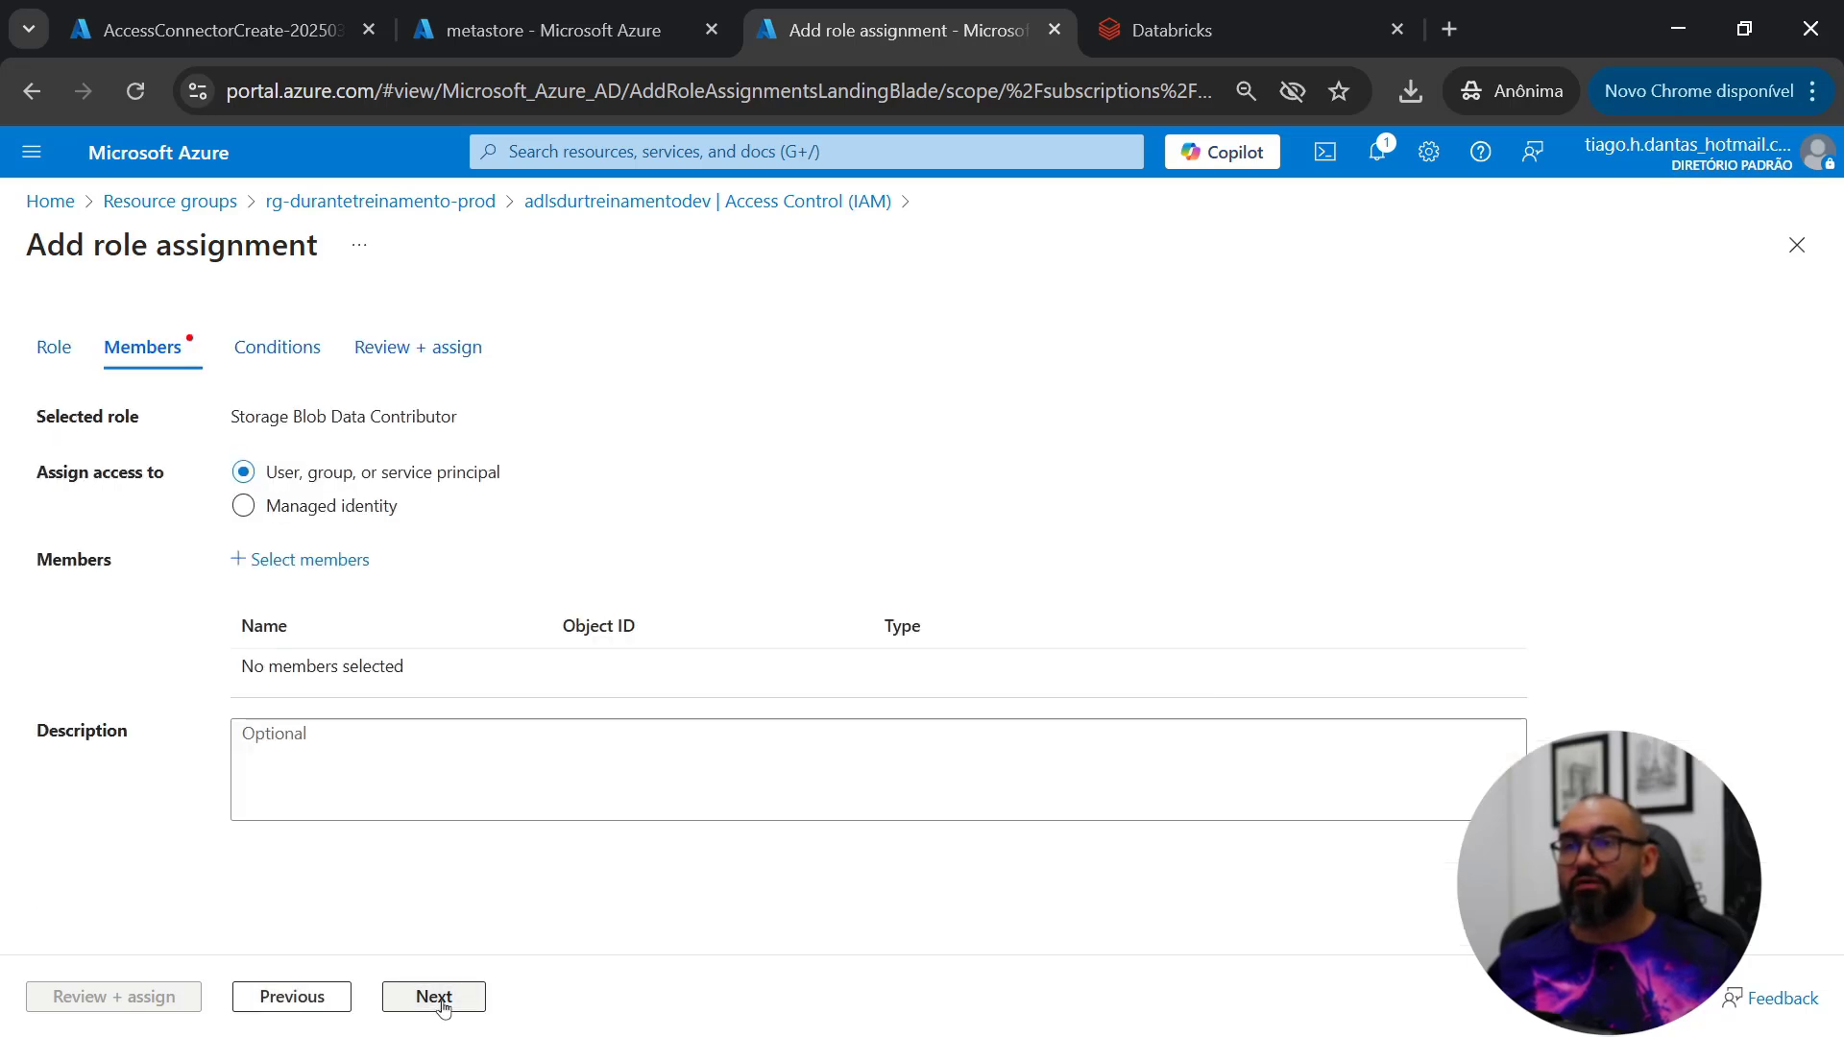
Step: Assign access to a managed identity and add the Access Connector for Azure Databricks ucdbx-teste-eastus2 as the member
left_click(386, 508)
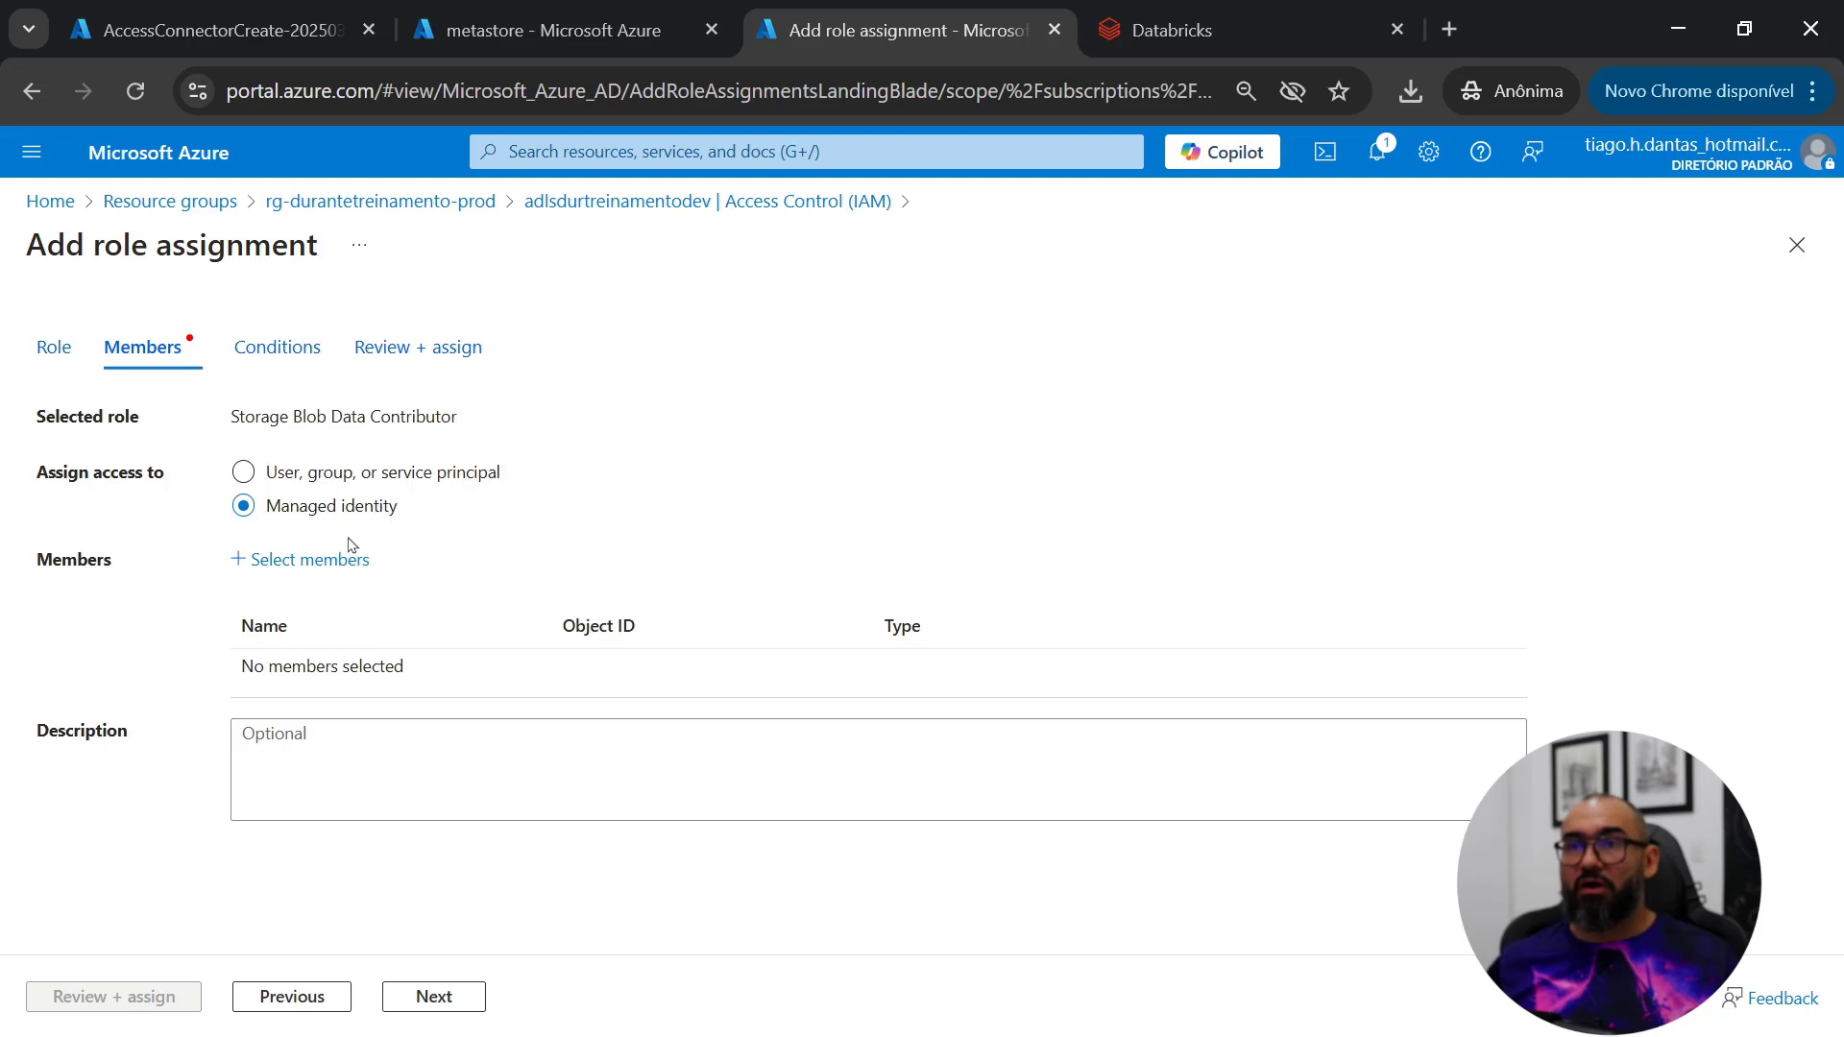
left_click(336, 563)
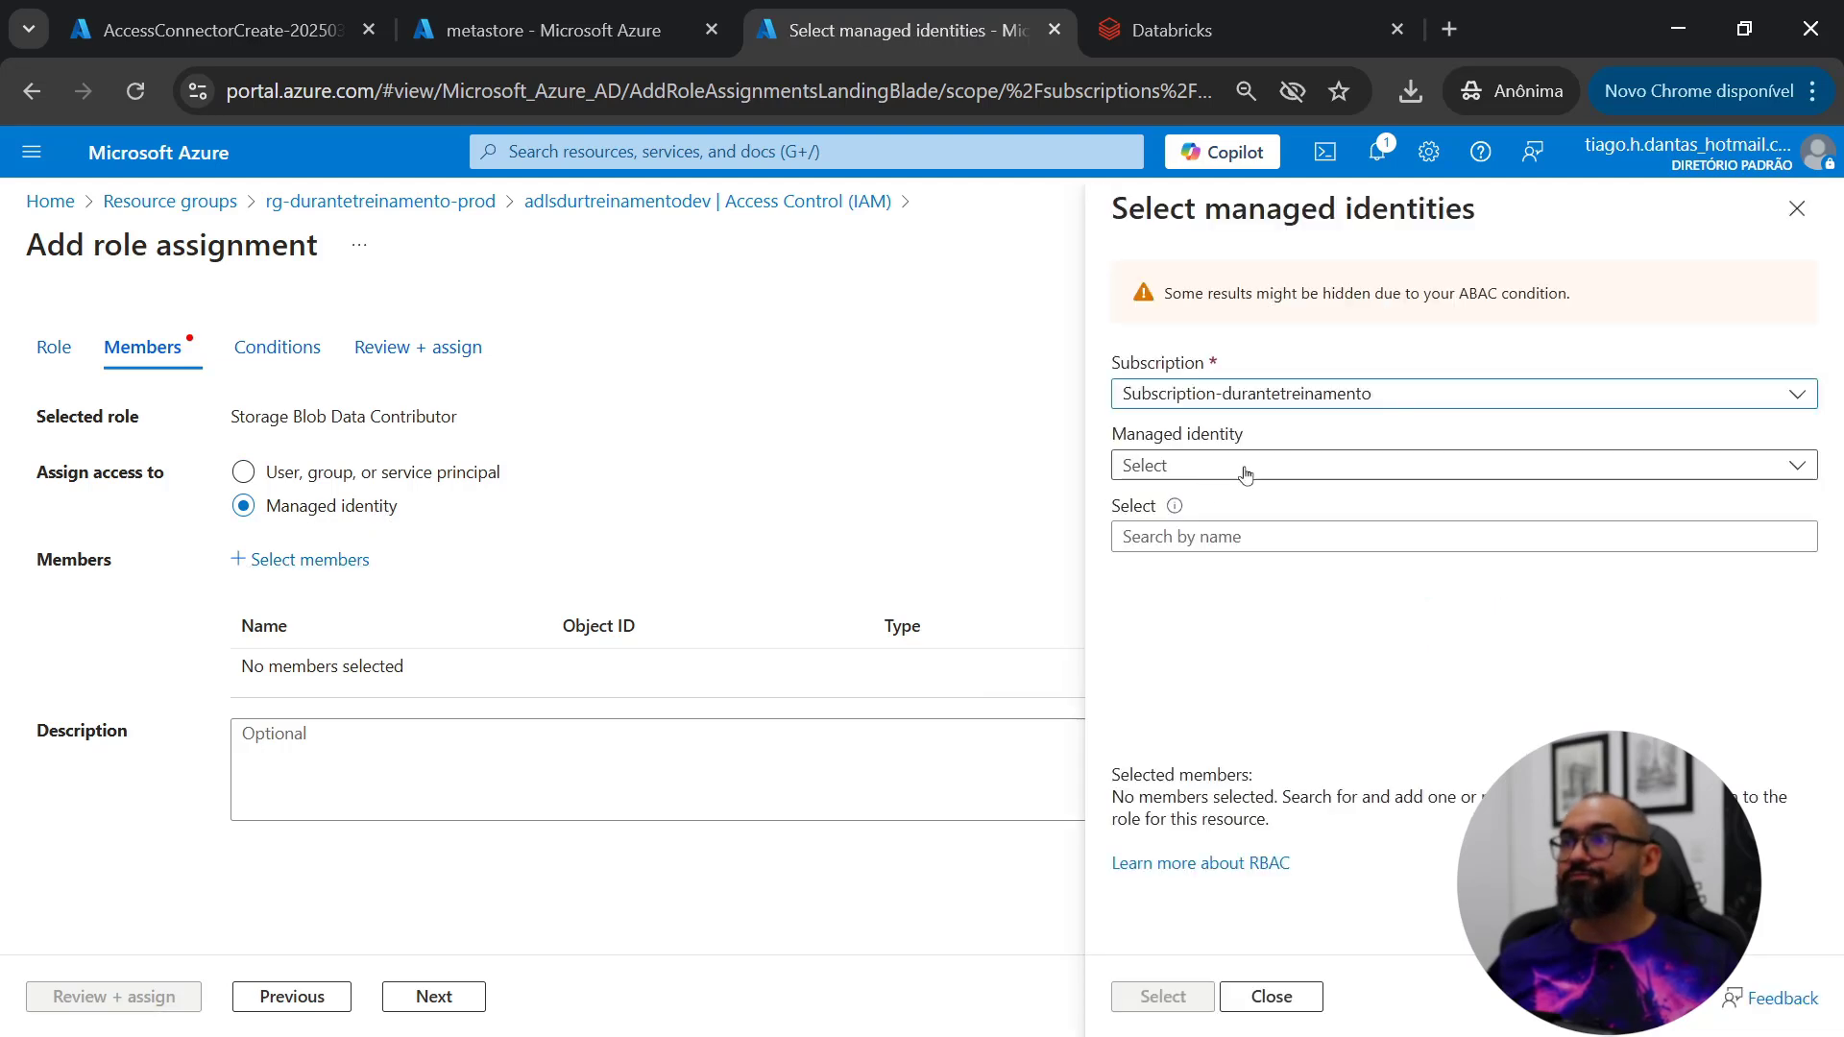
left_click(1243, 465)
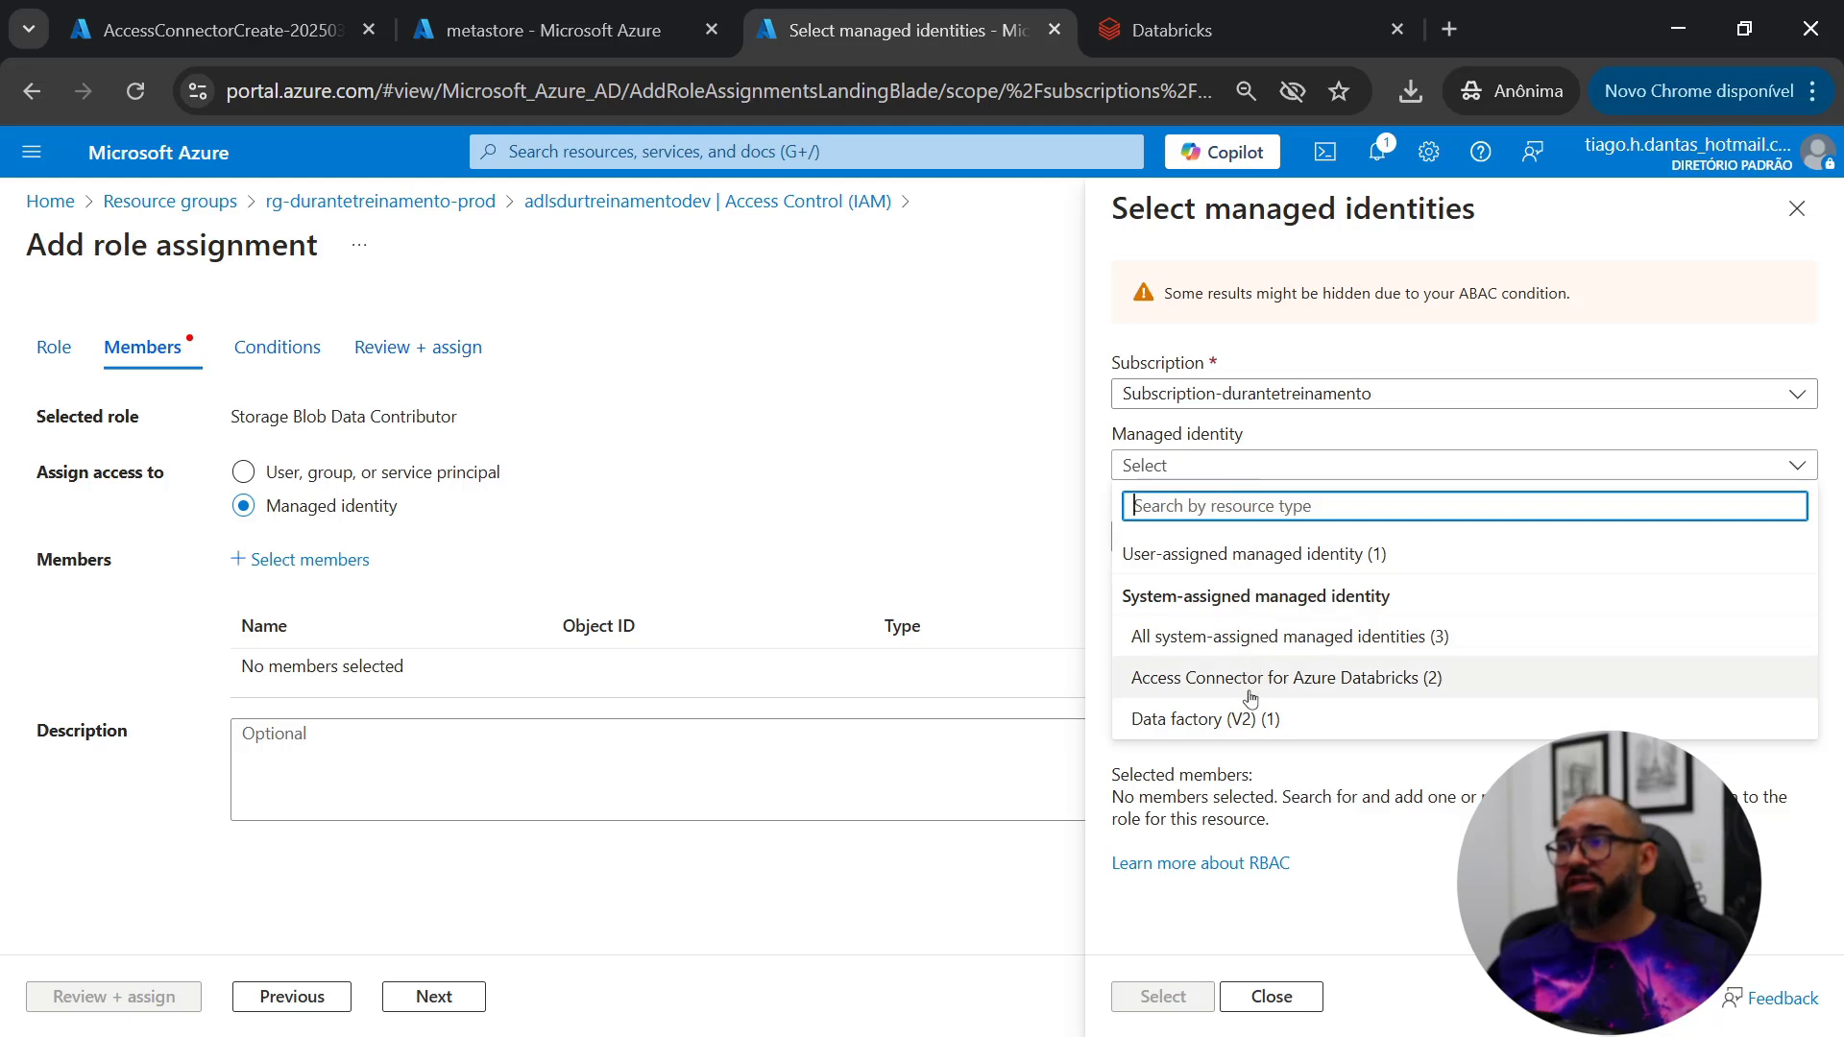
left_click(1347, 685)
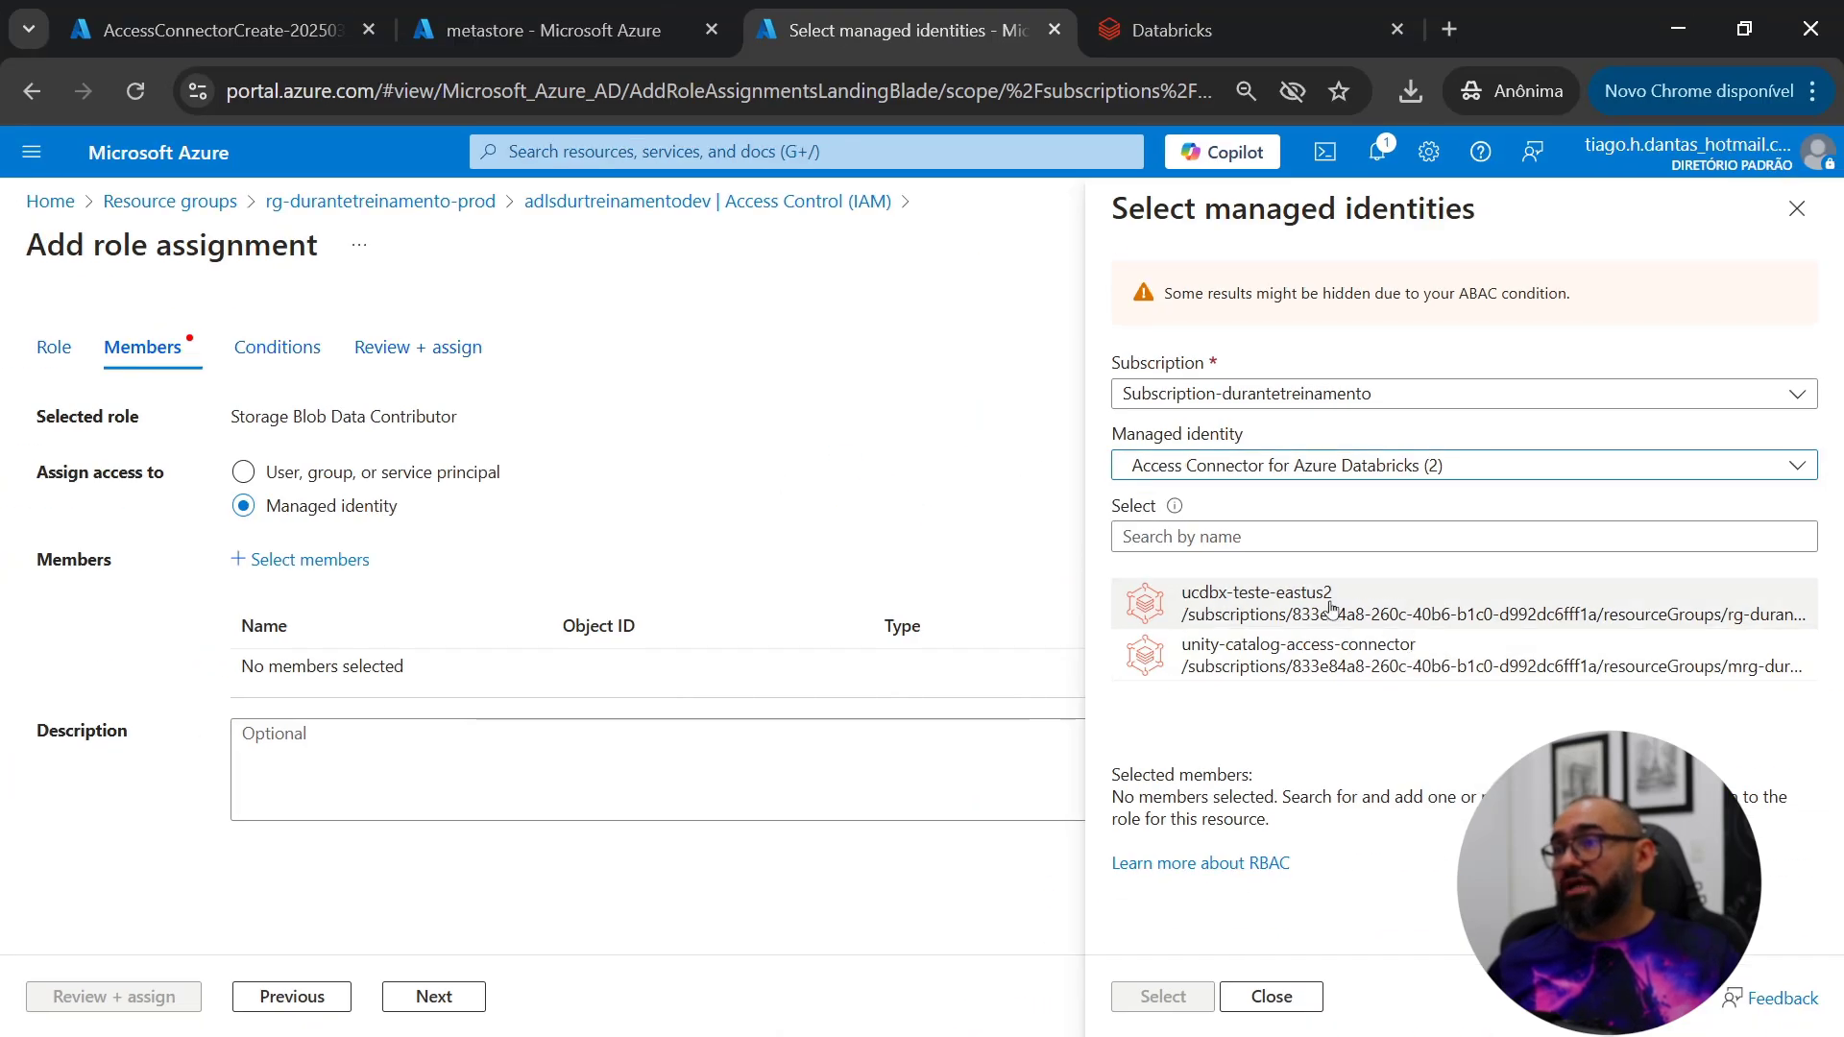
left_click(1307, 665)
left_click(1163, 996)
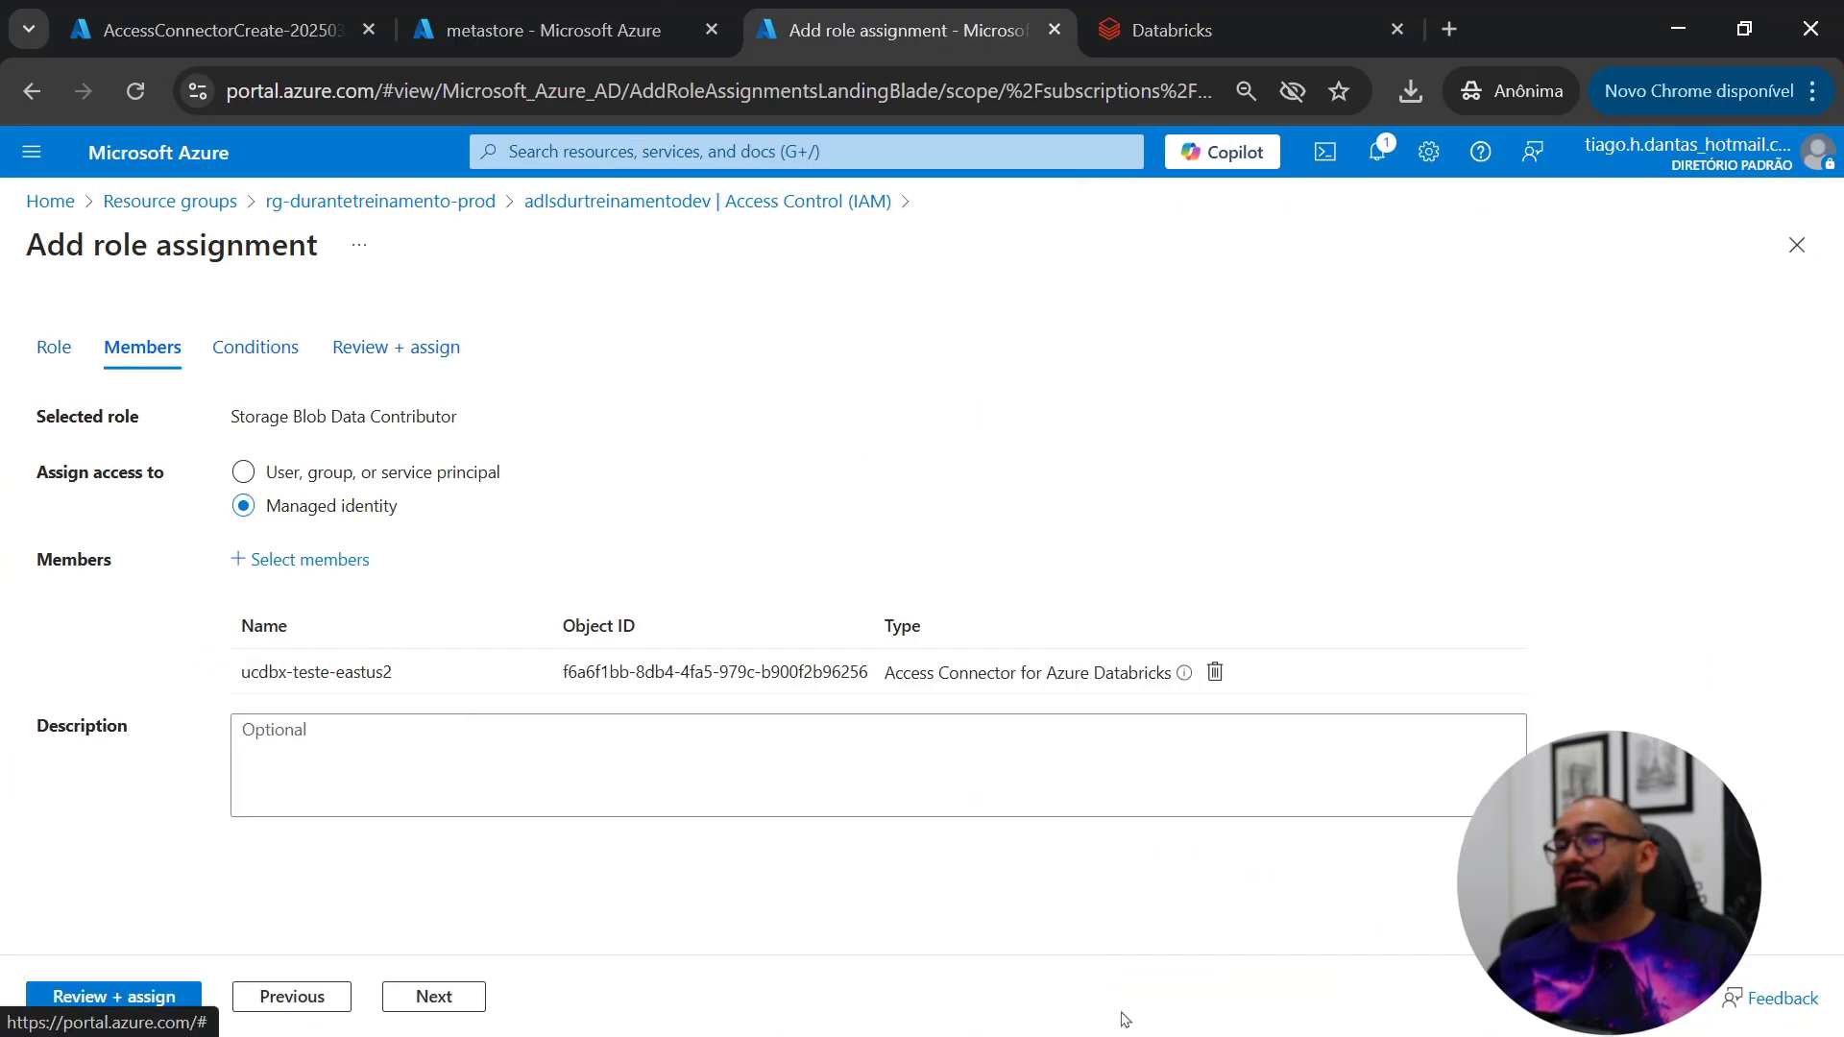
Step: Review and submit the role assignment, and open the storage account's list of role assignments
left_click(188, 1003)
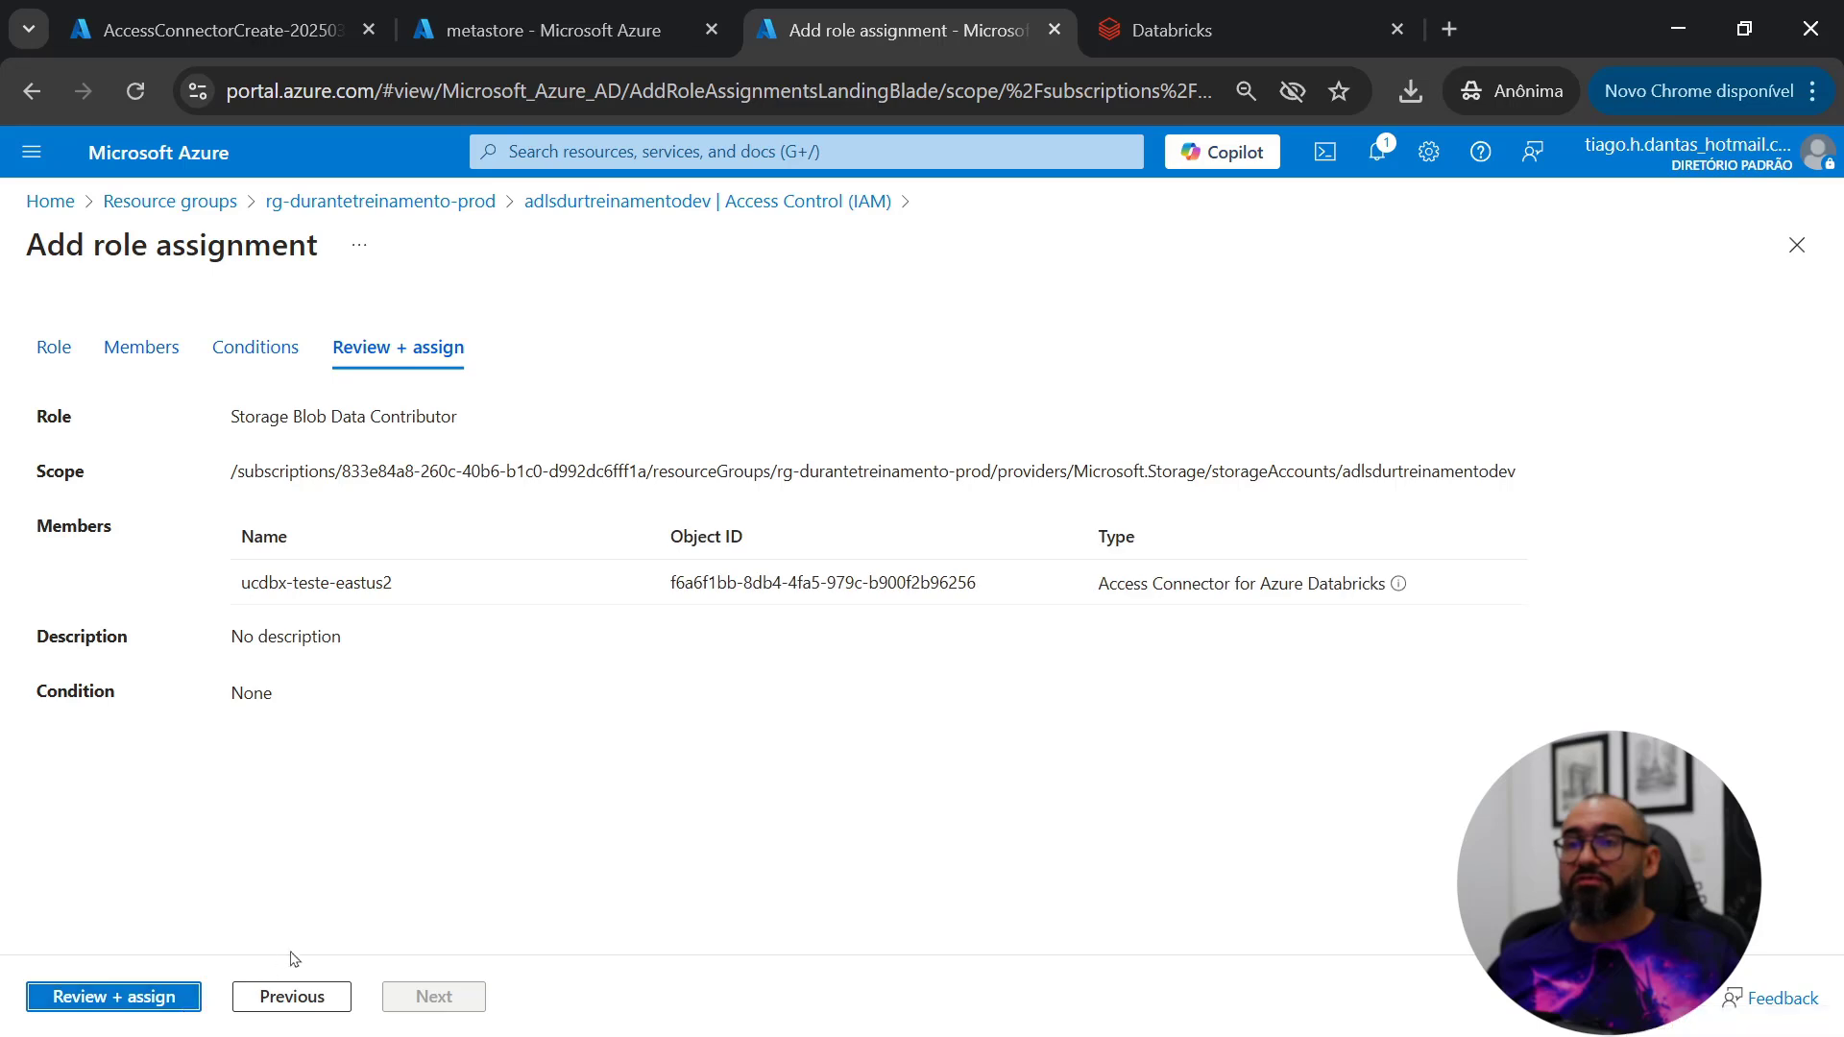
left_click(140, 1002)
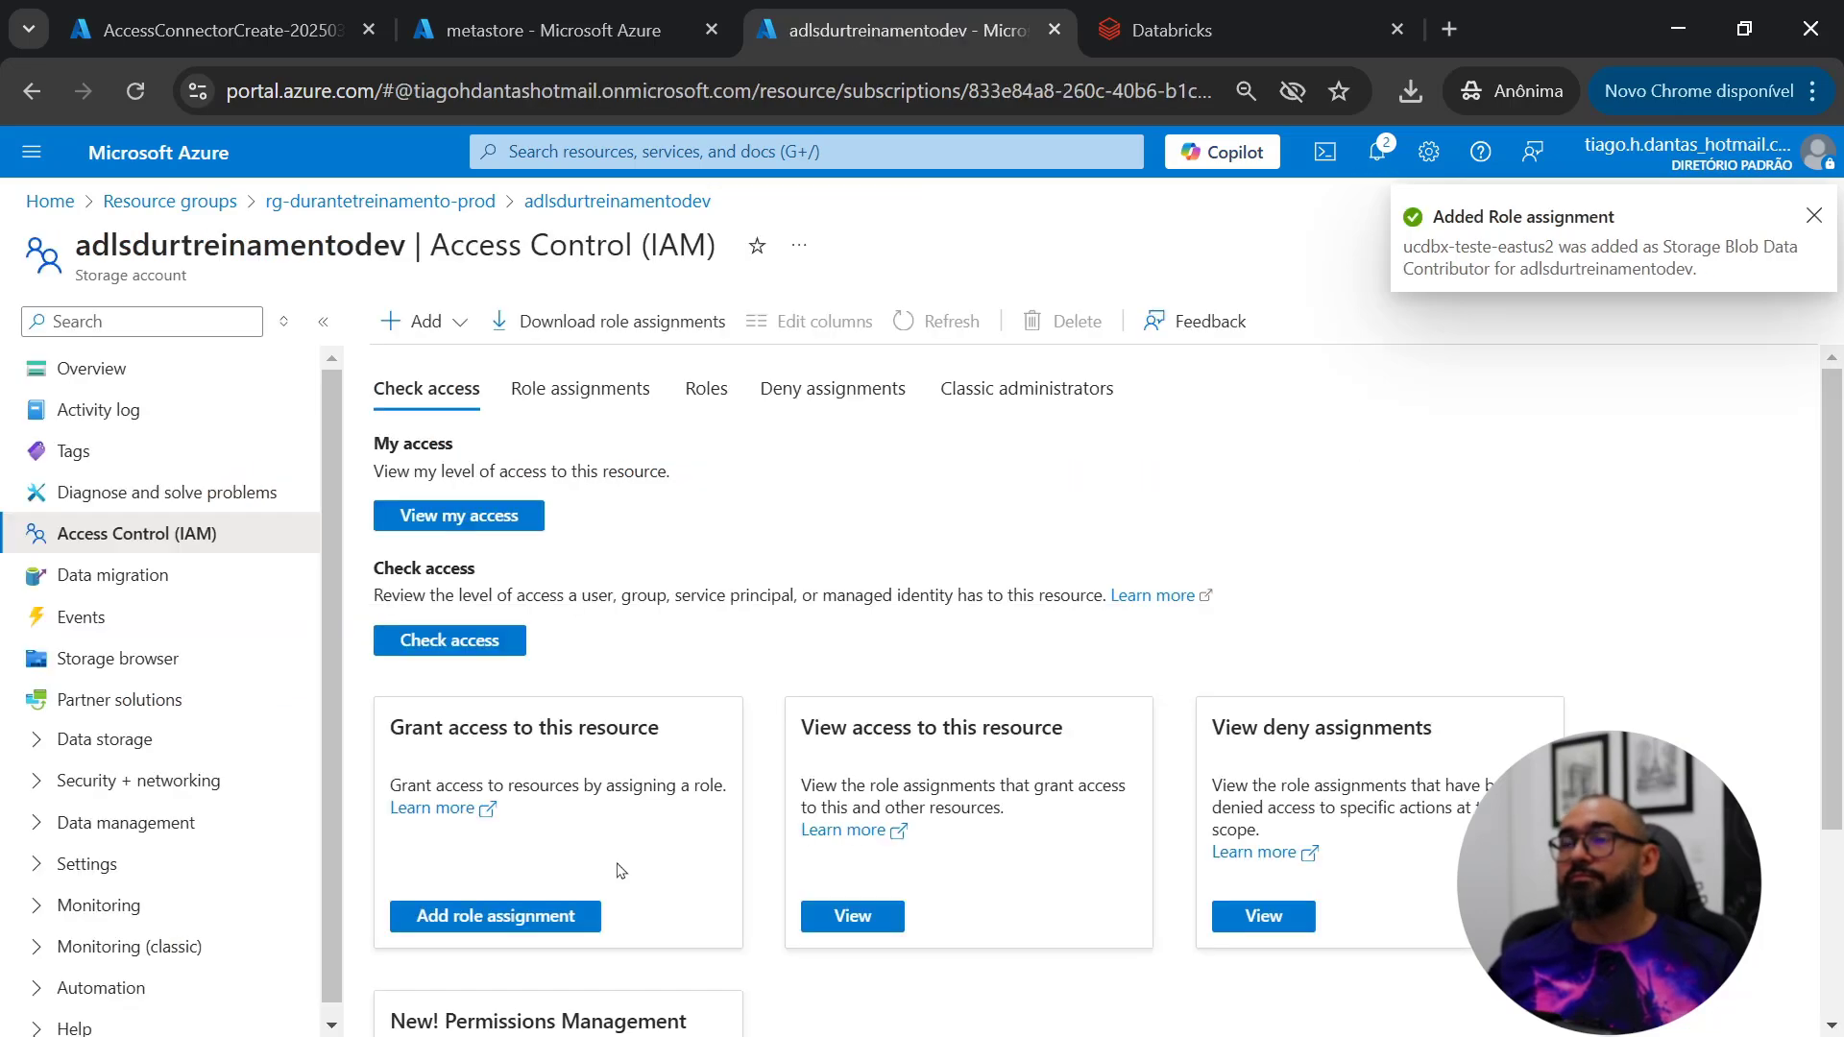
left_click(579, 390)
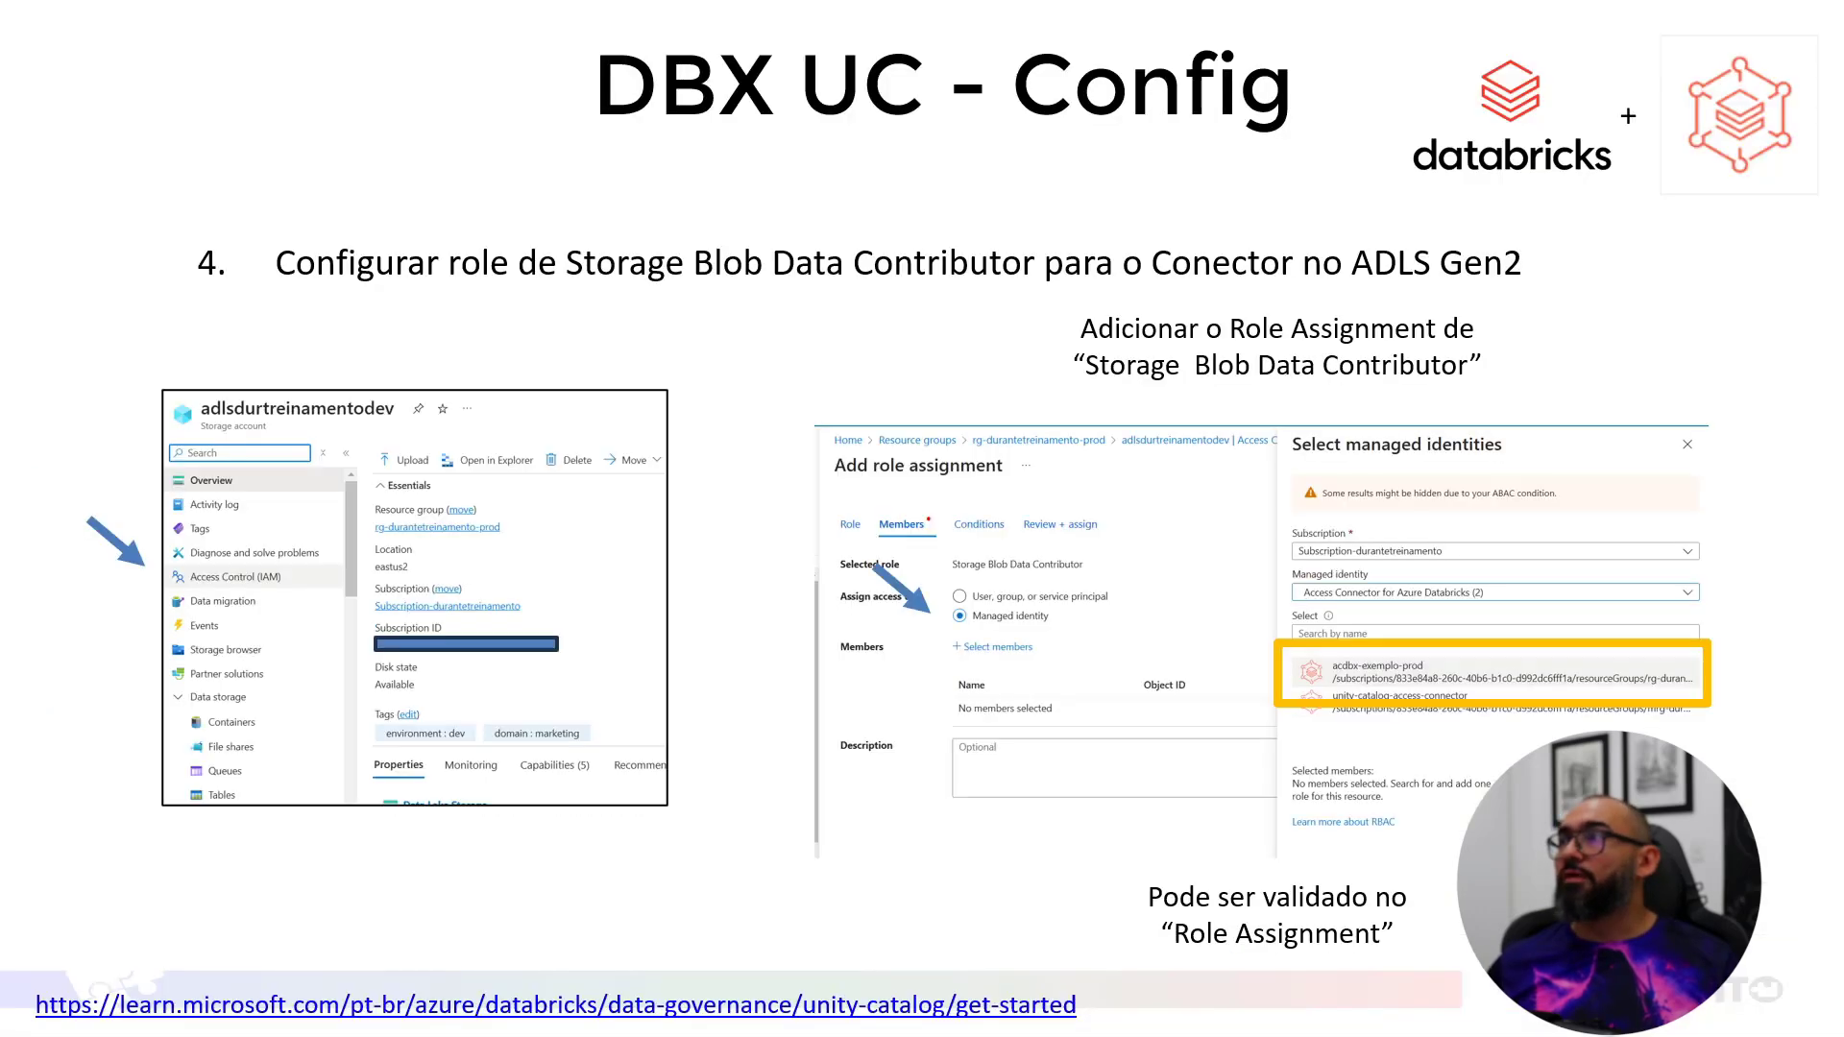
Step: Launch the adb-durantetreinamento-dev workspace with the signed-in personal account and check which entries its workspace switcher offers
left_click(859, 366)
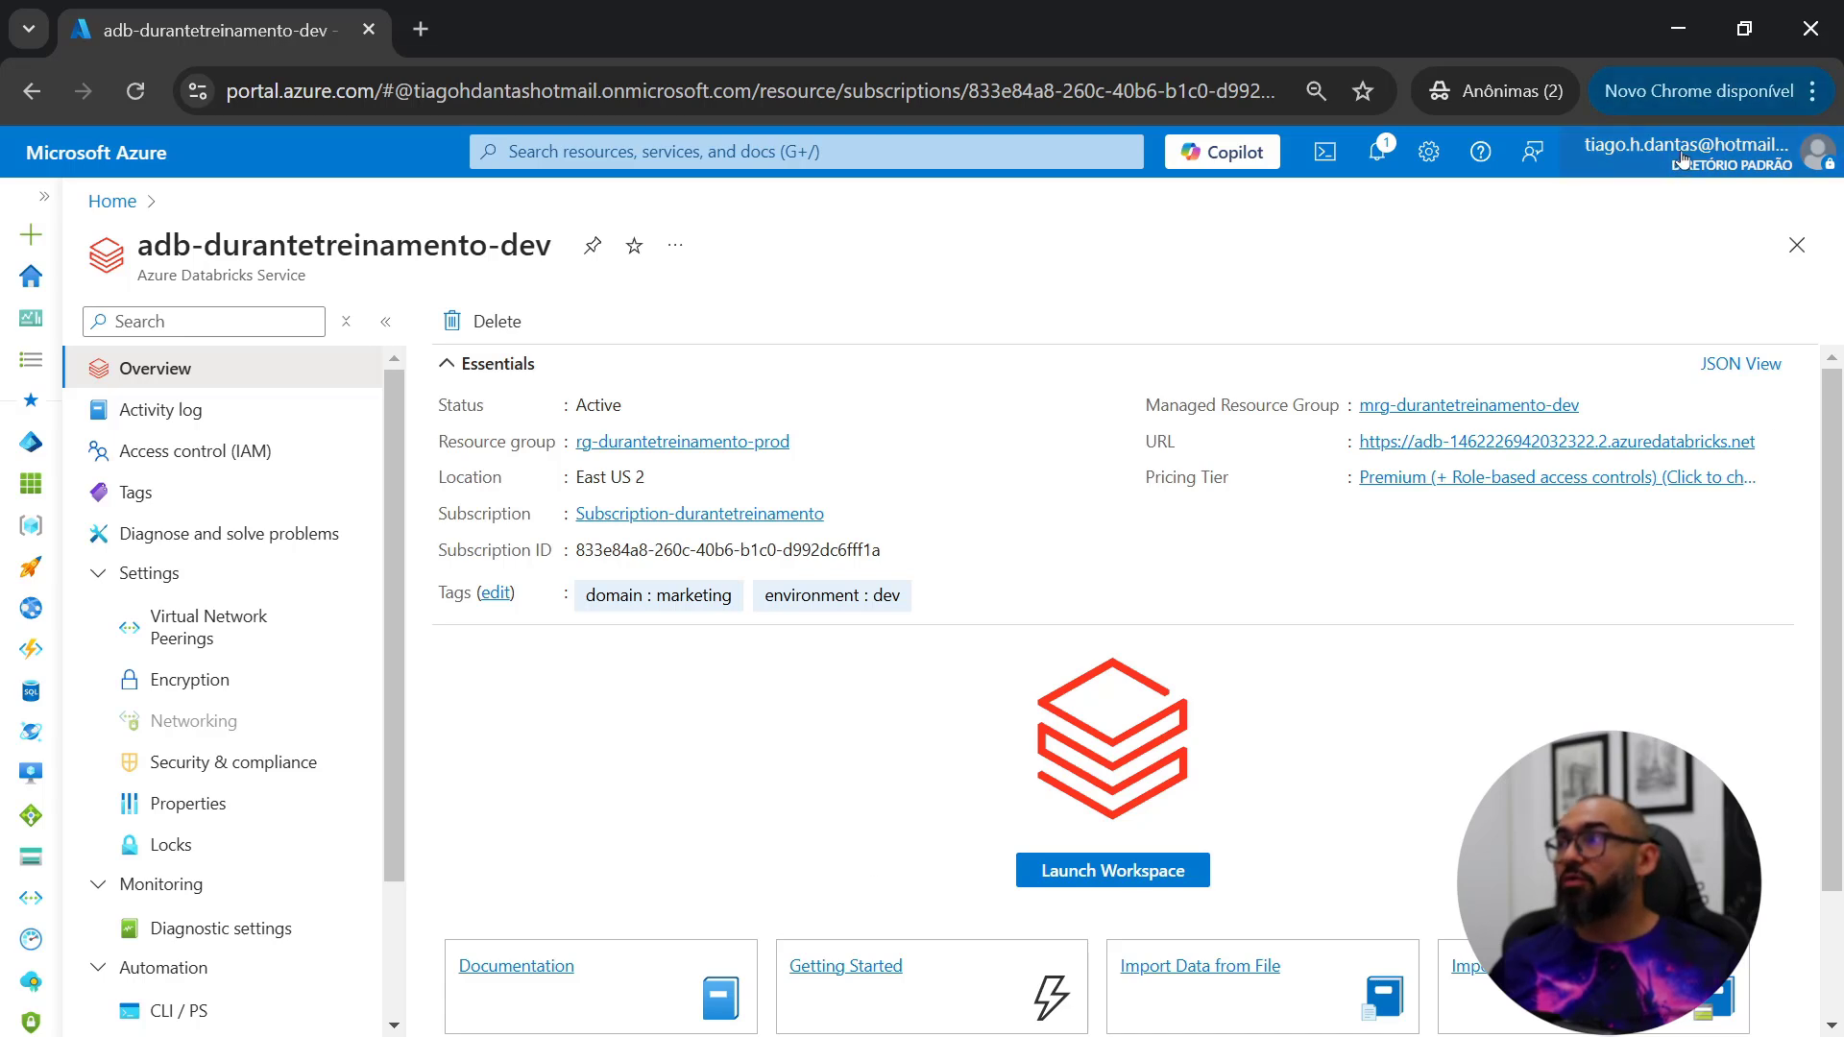
left_click(1104, 882)
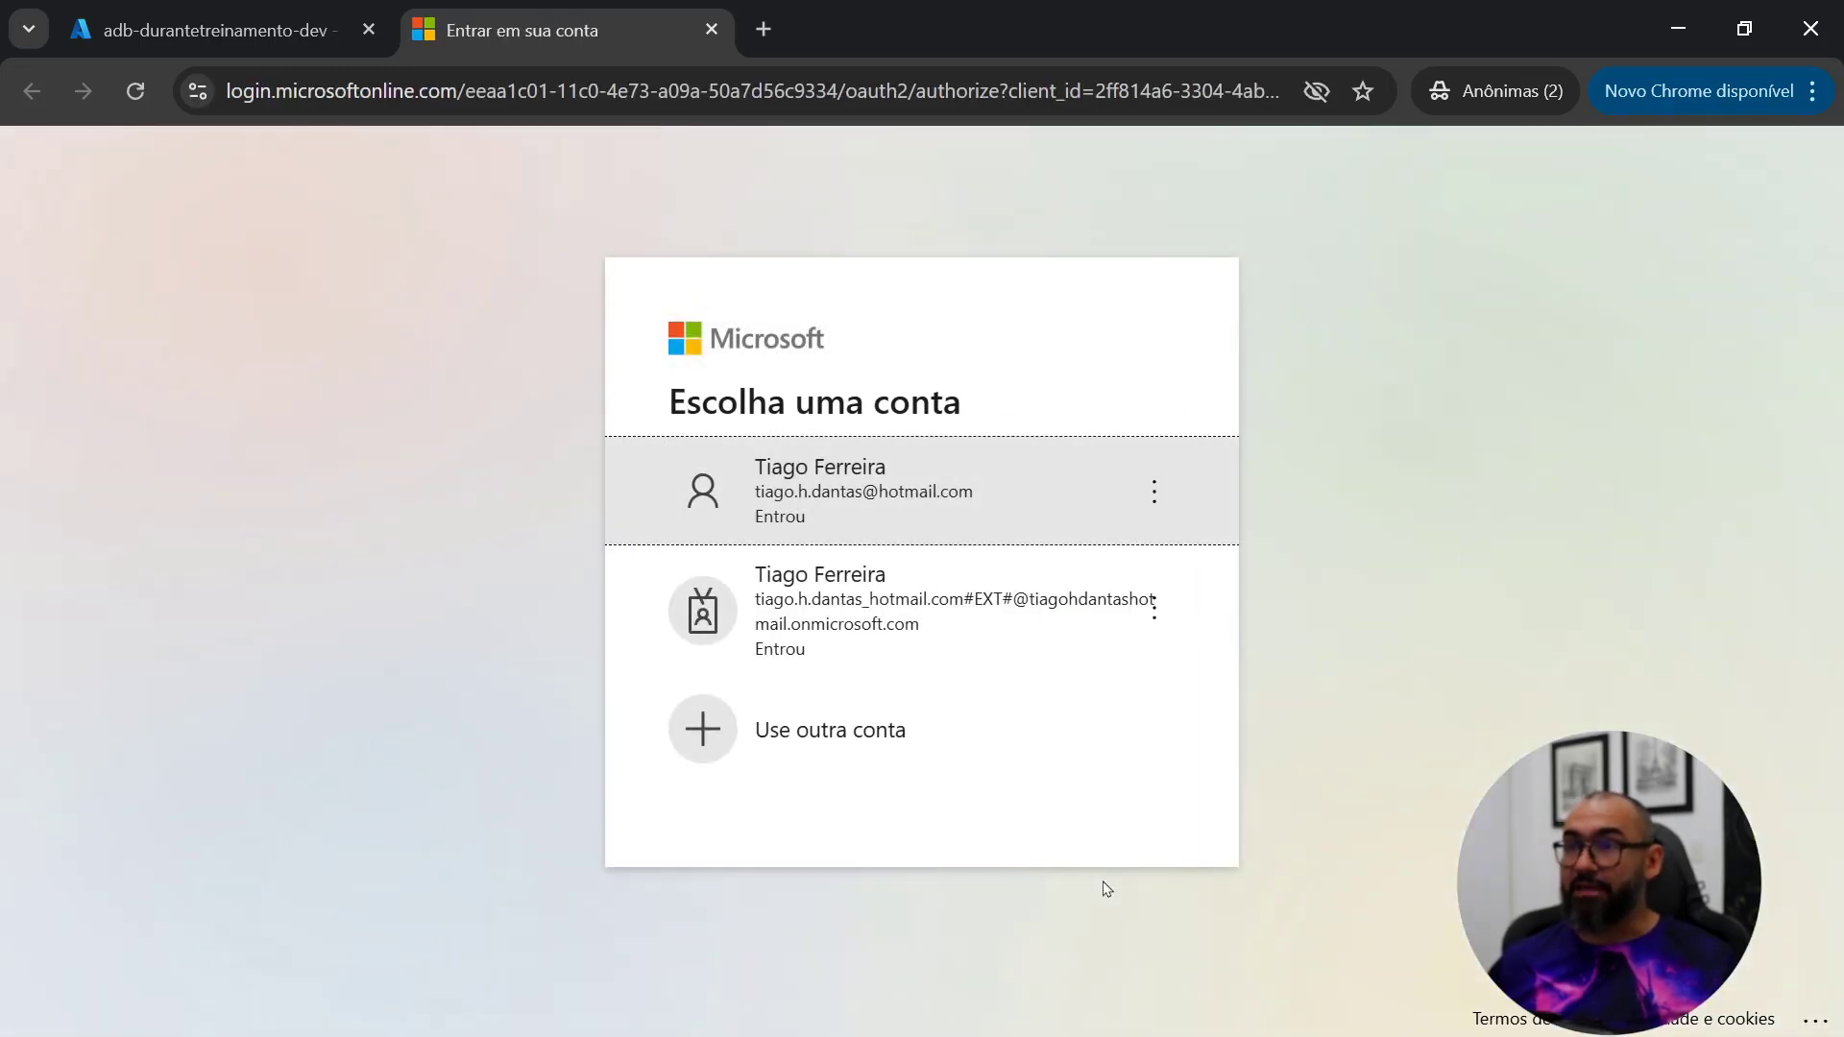
left_click(979, 497)
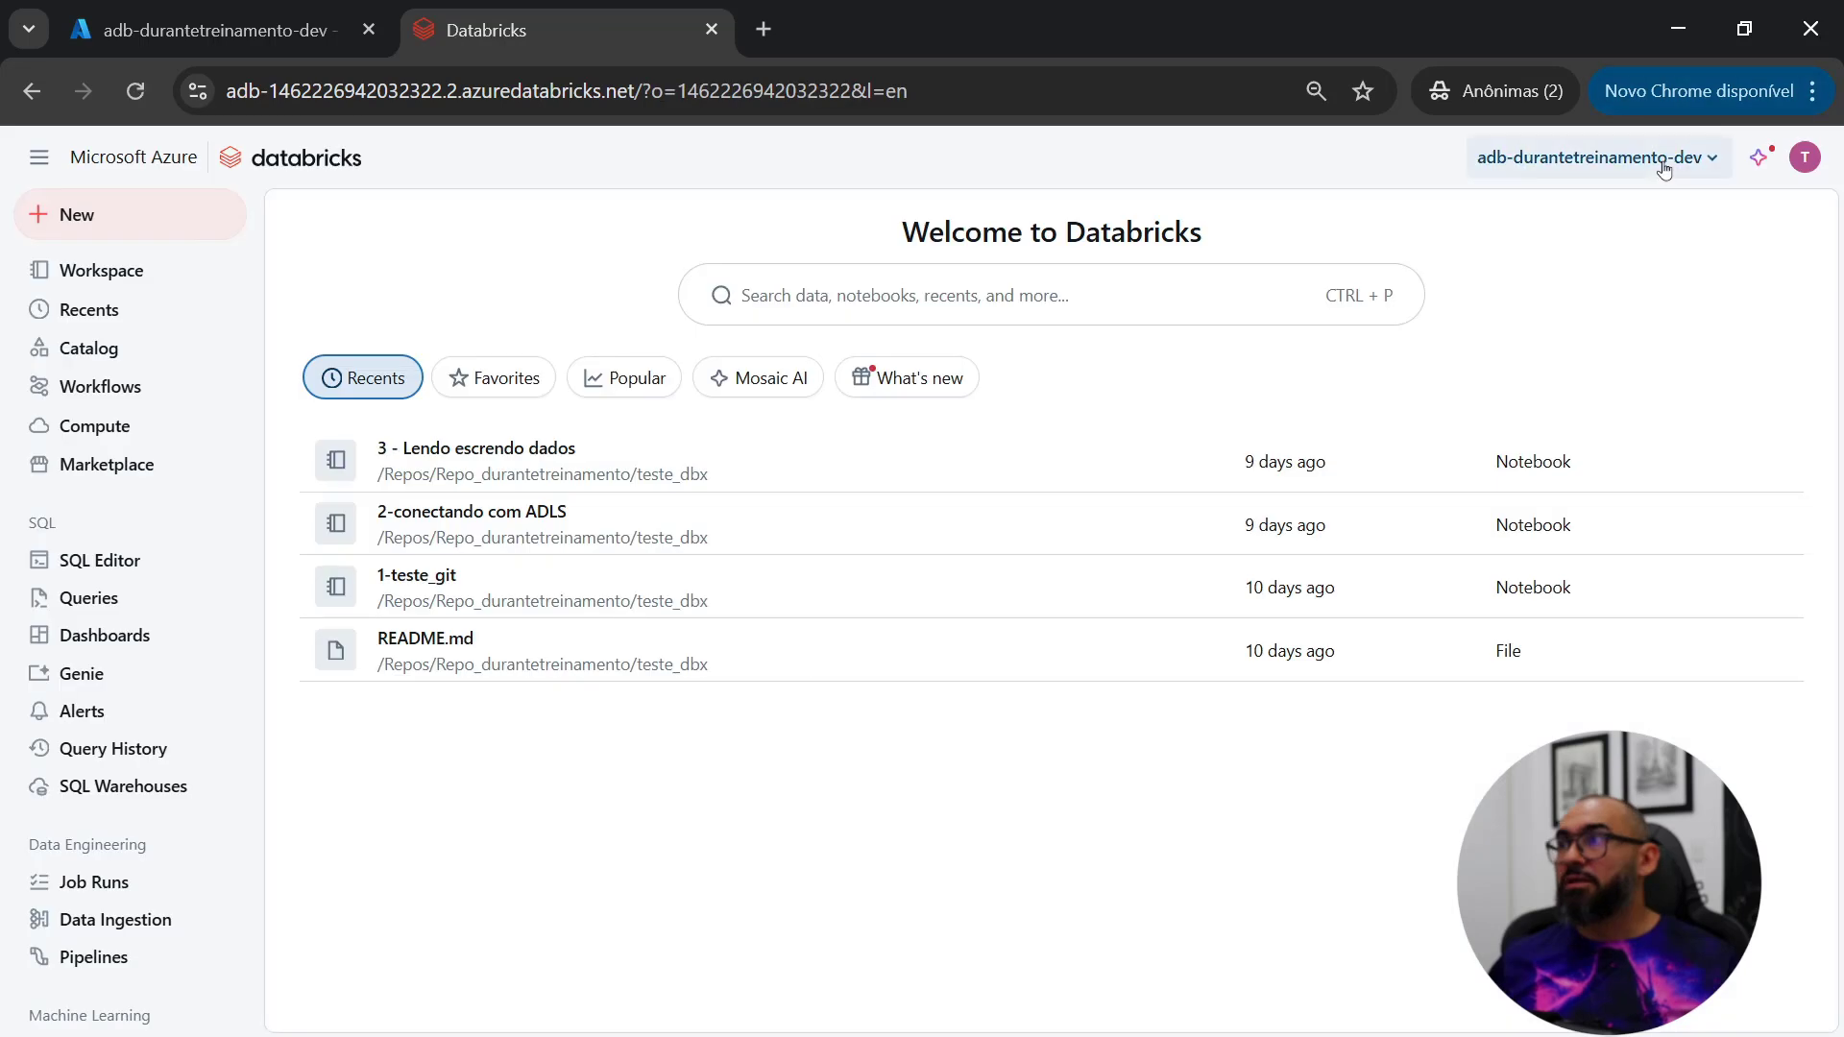
left_click(1668, 167)
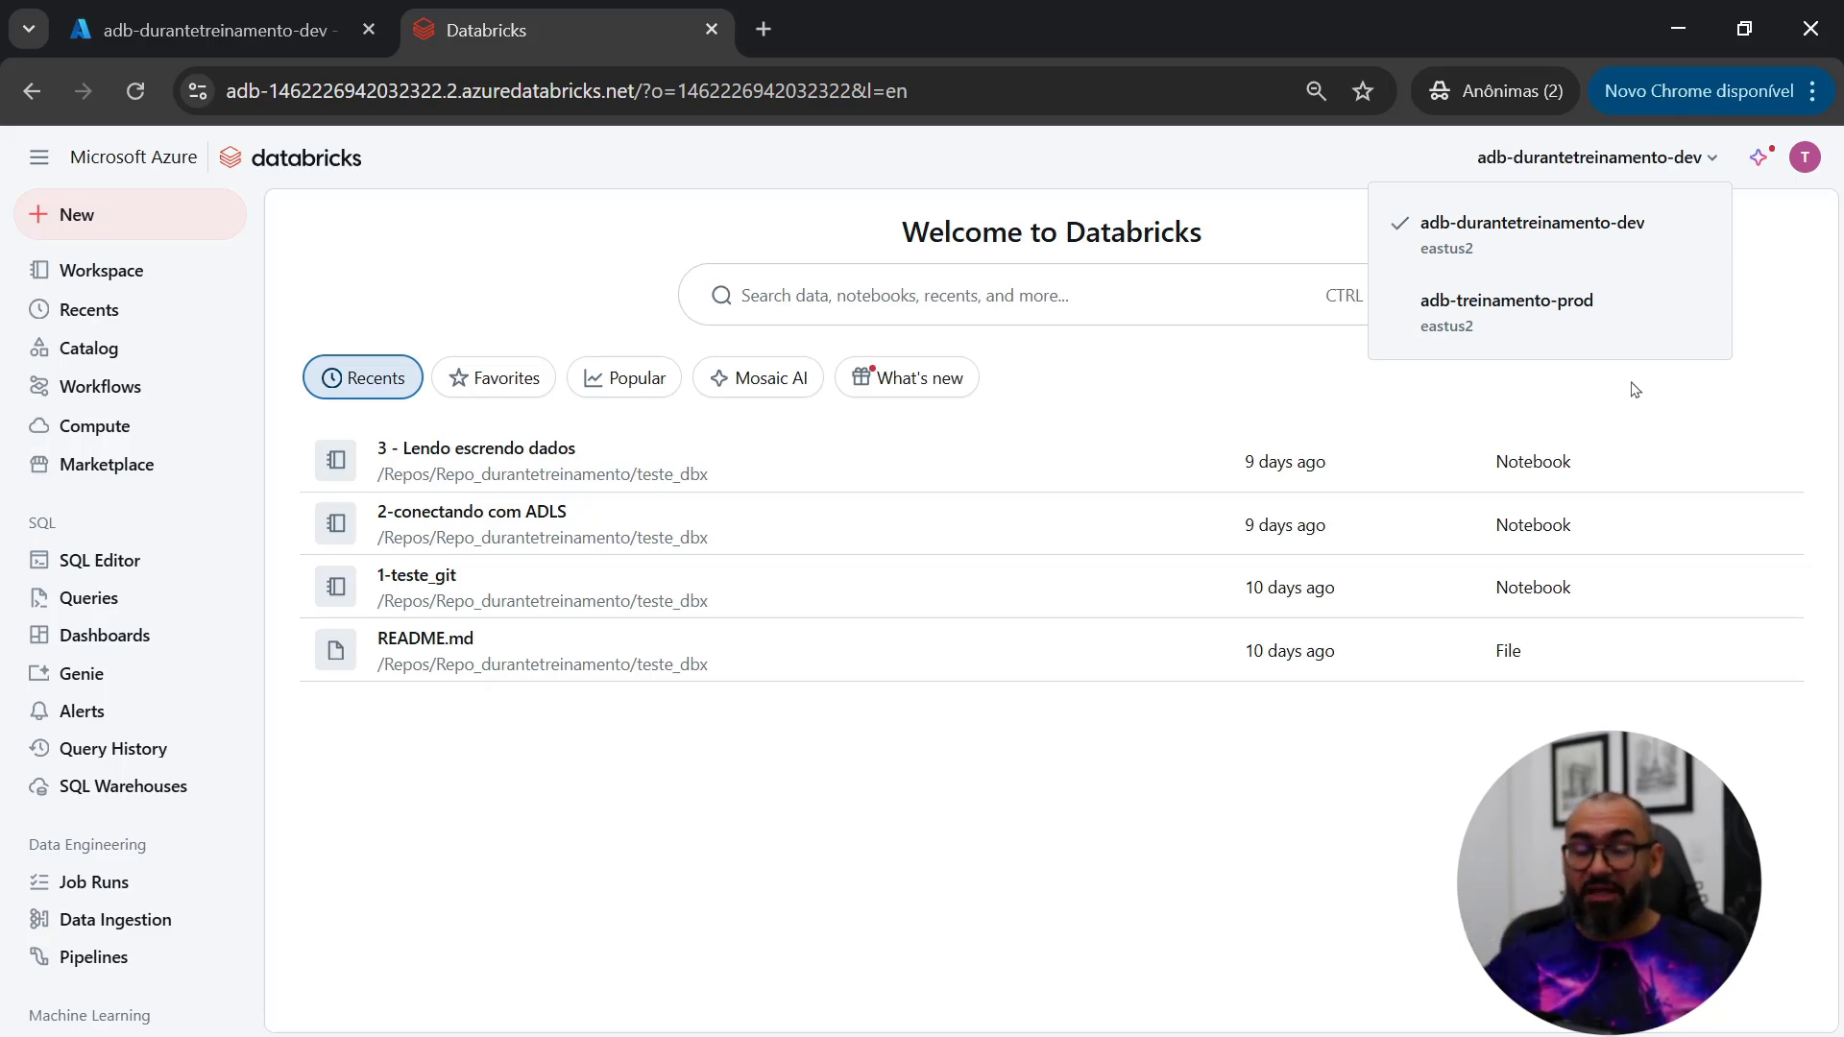
left_click(1679, 27)
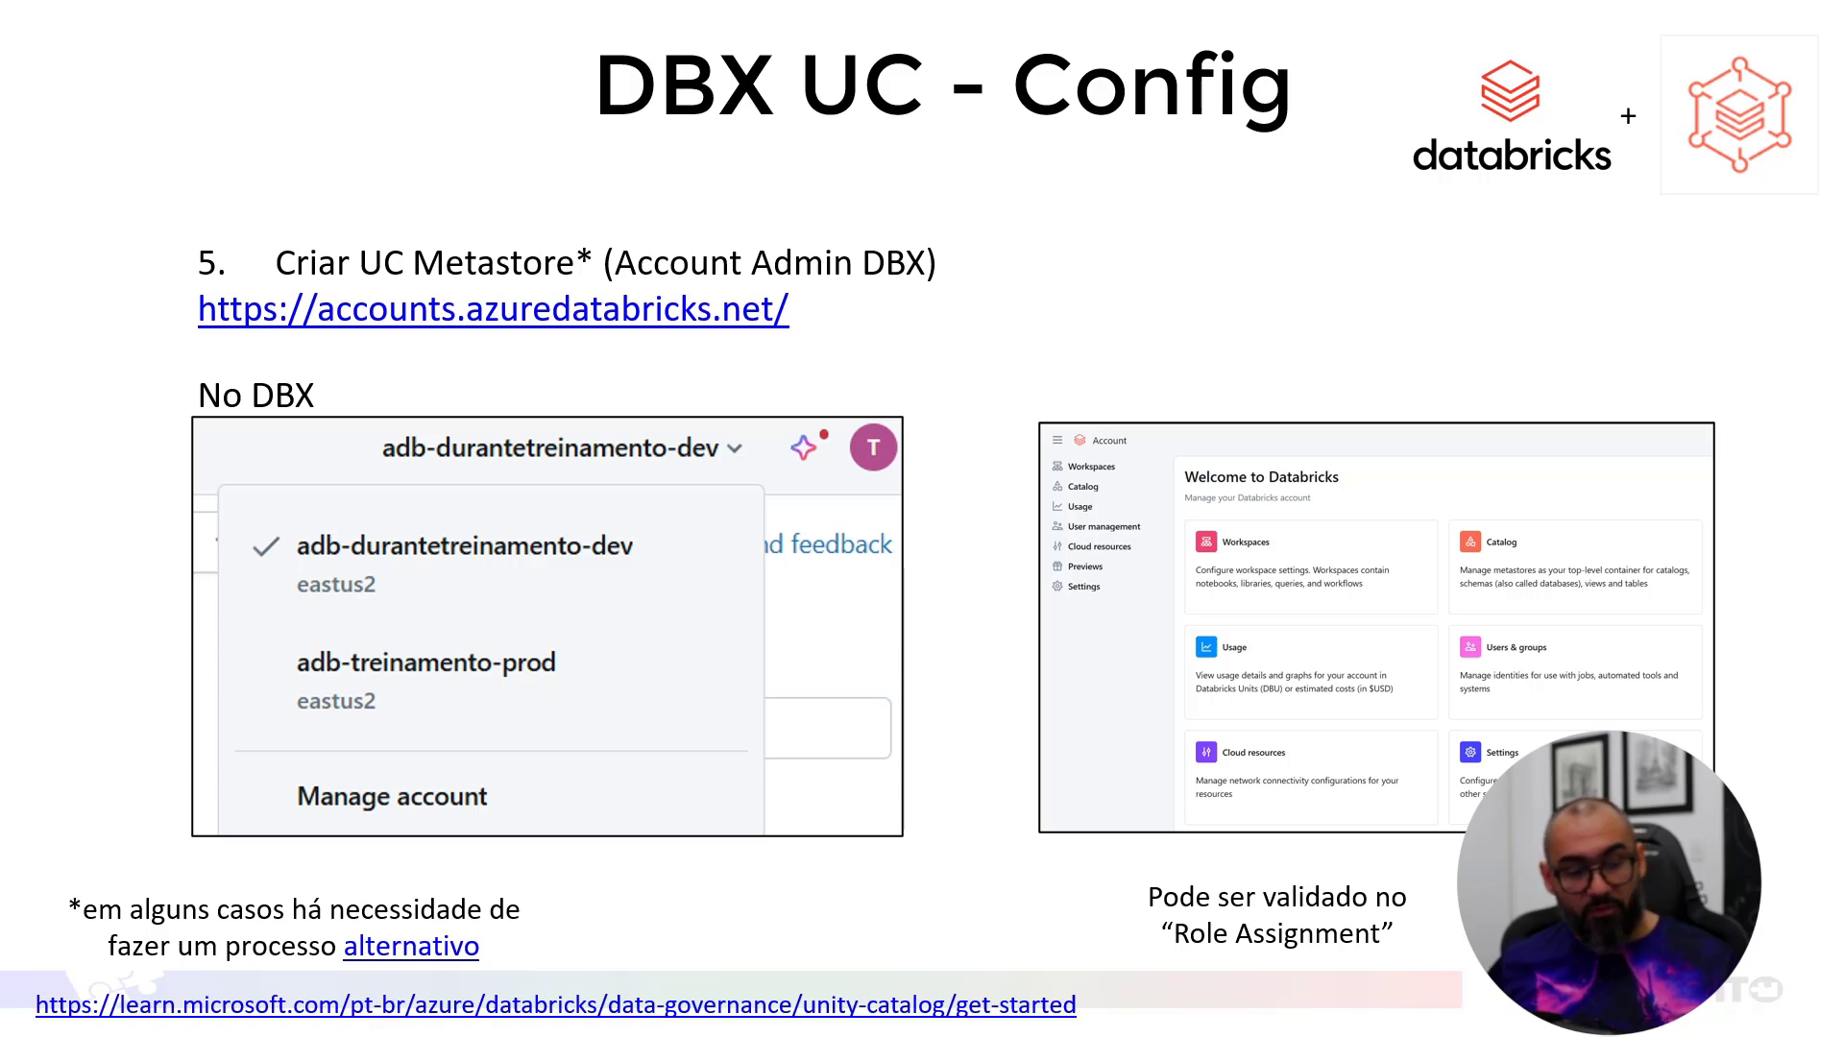
Step: Switch back to the other Azure portal window, launch adb-durantetreinamento-dev from resource group rg-durantetreinamento-prod, and close the extra Databricks tab
key("alt+Tab")
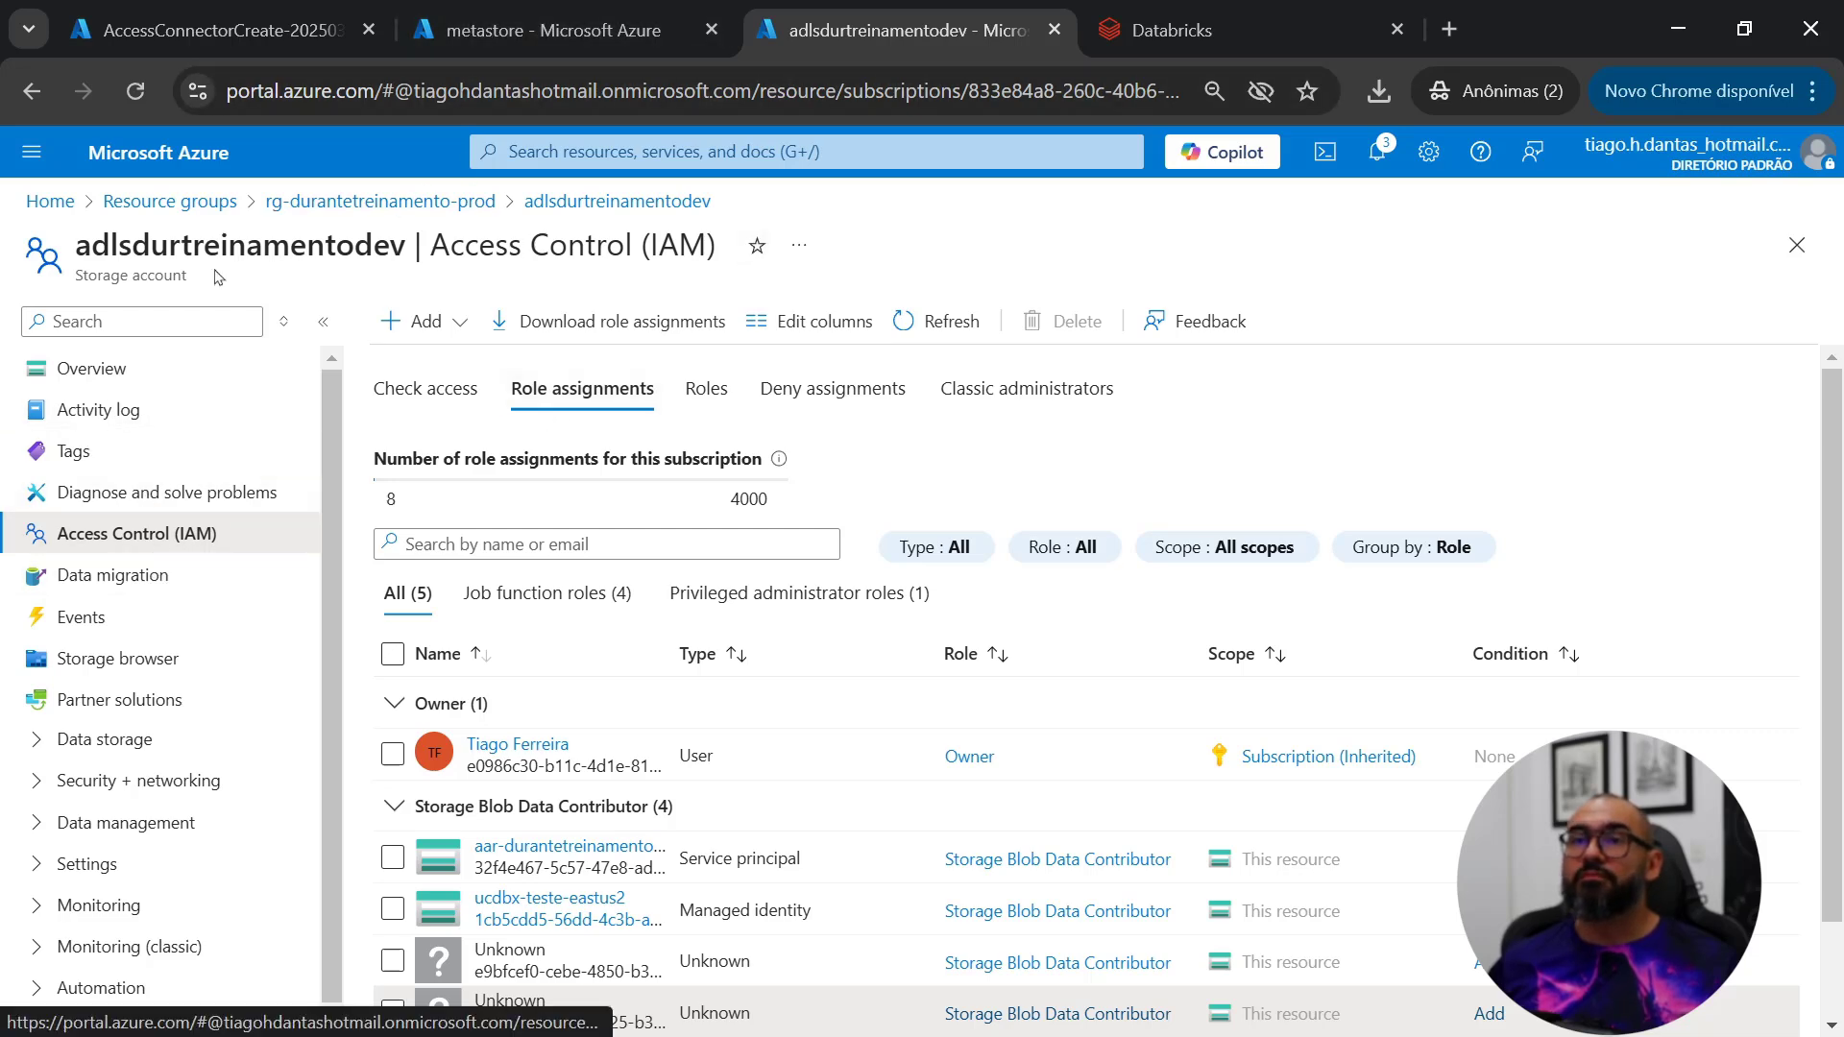
left_click(204, 202)
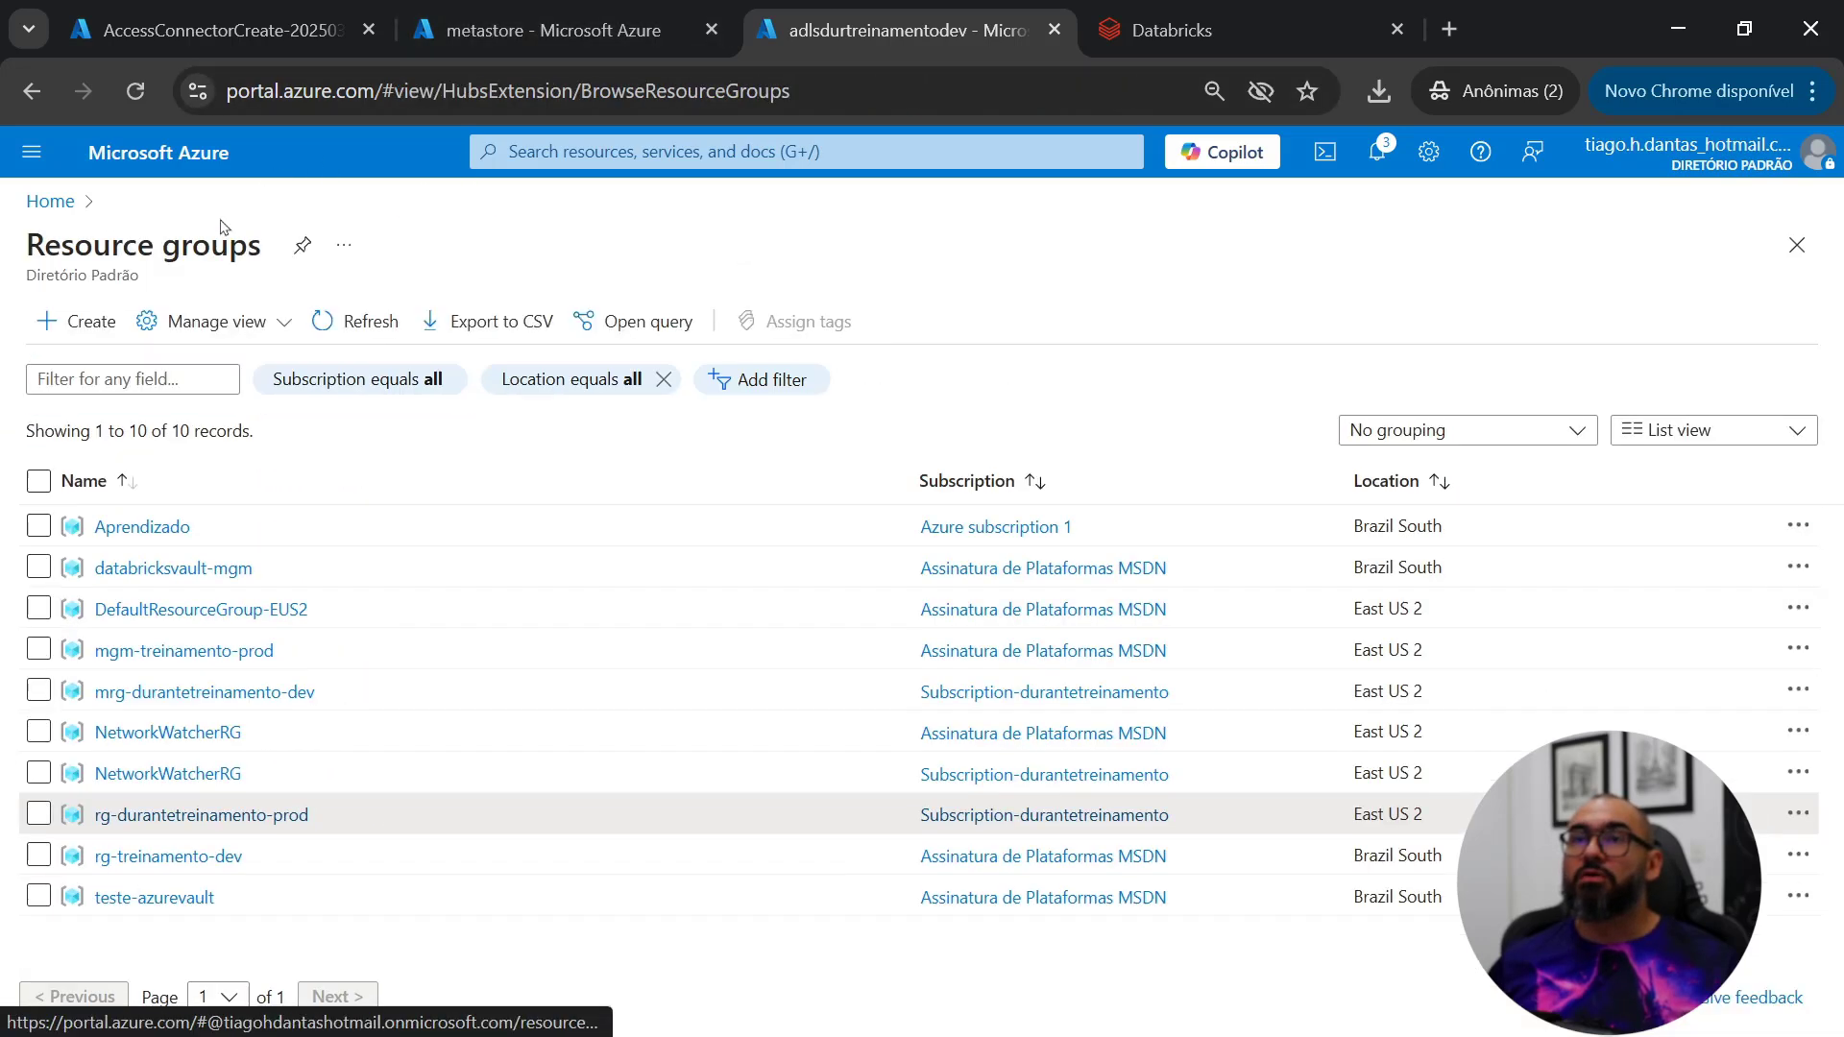
left_click(210, 816)
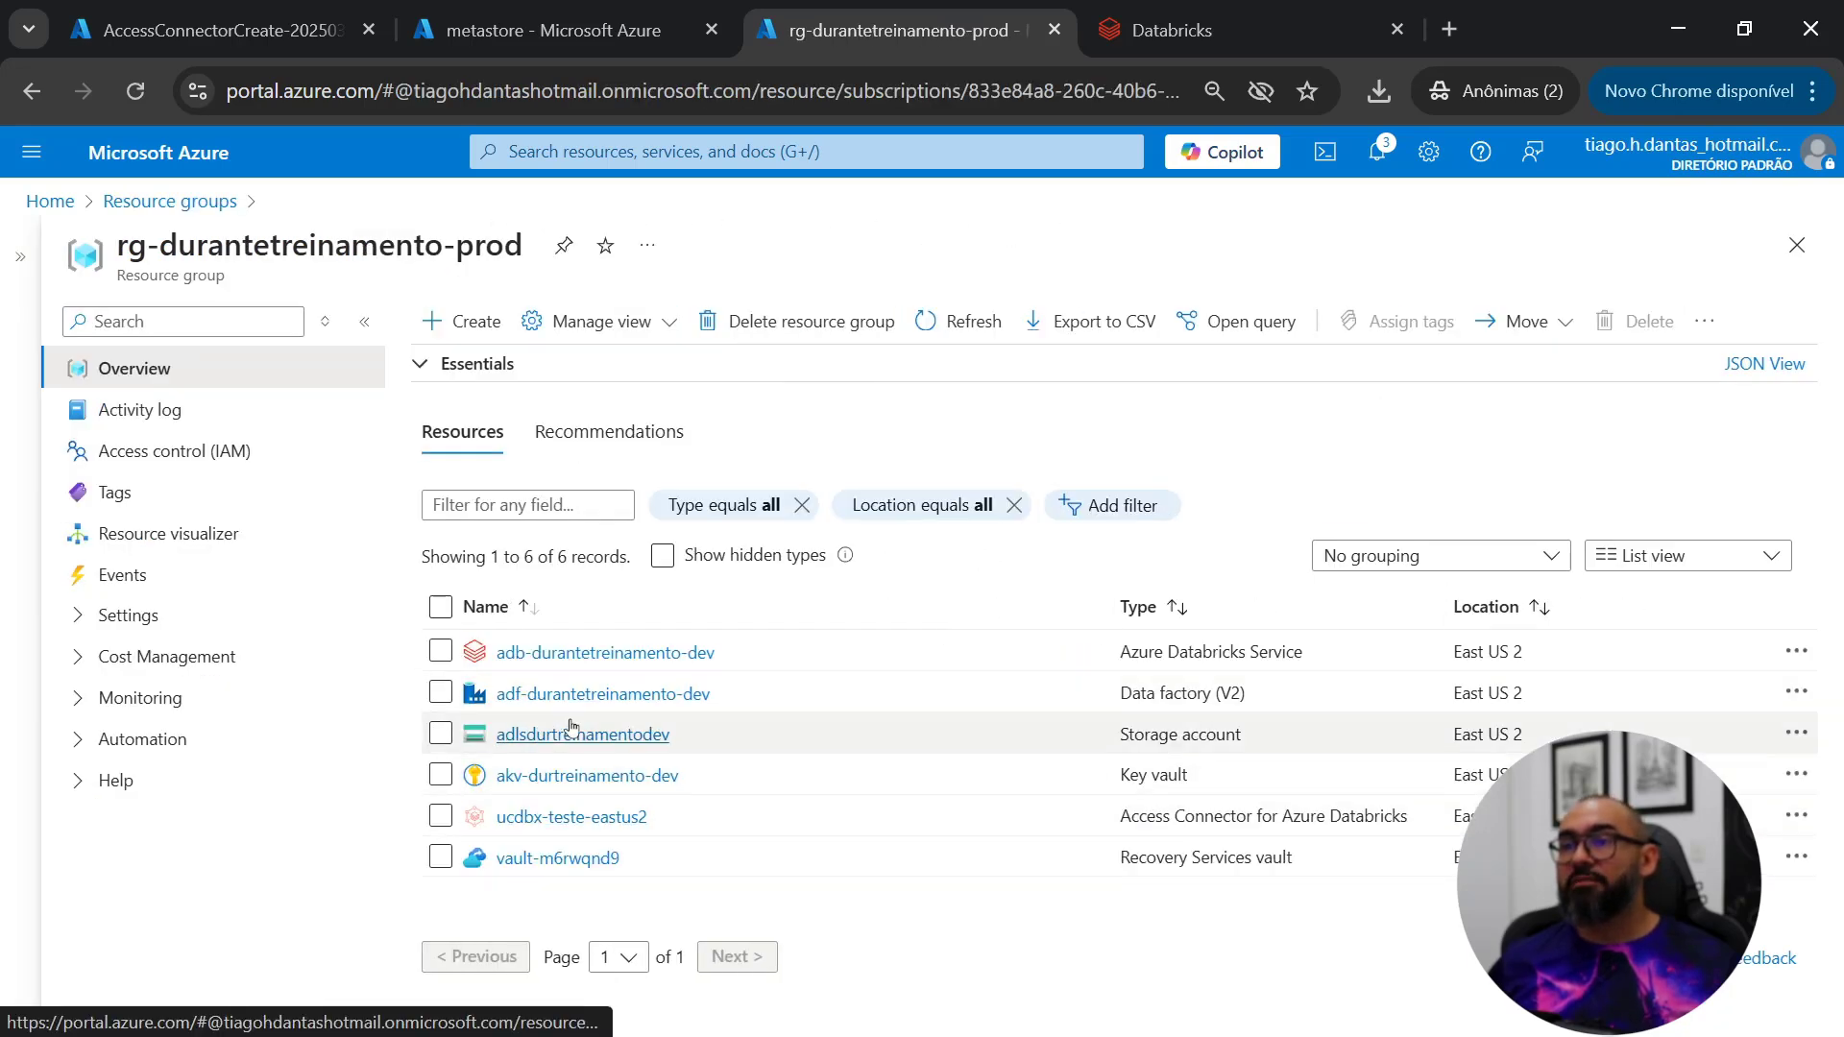
left_click(585, 654)
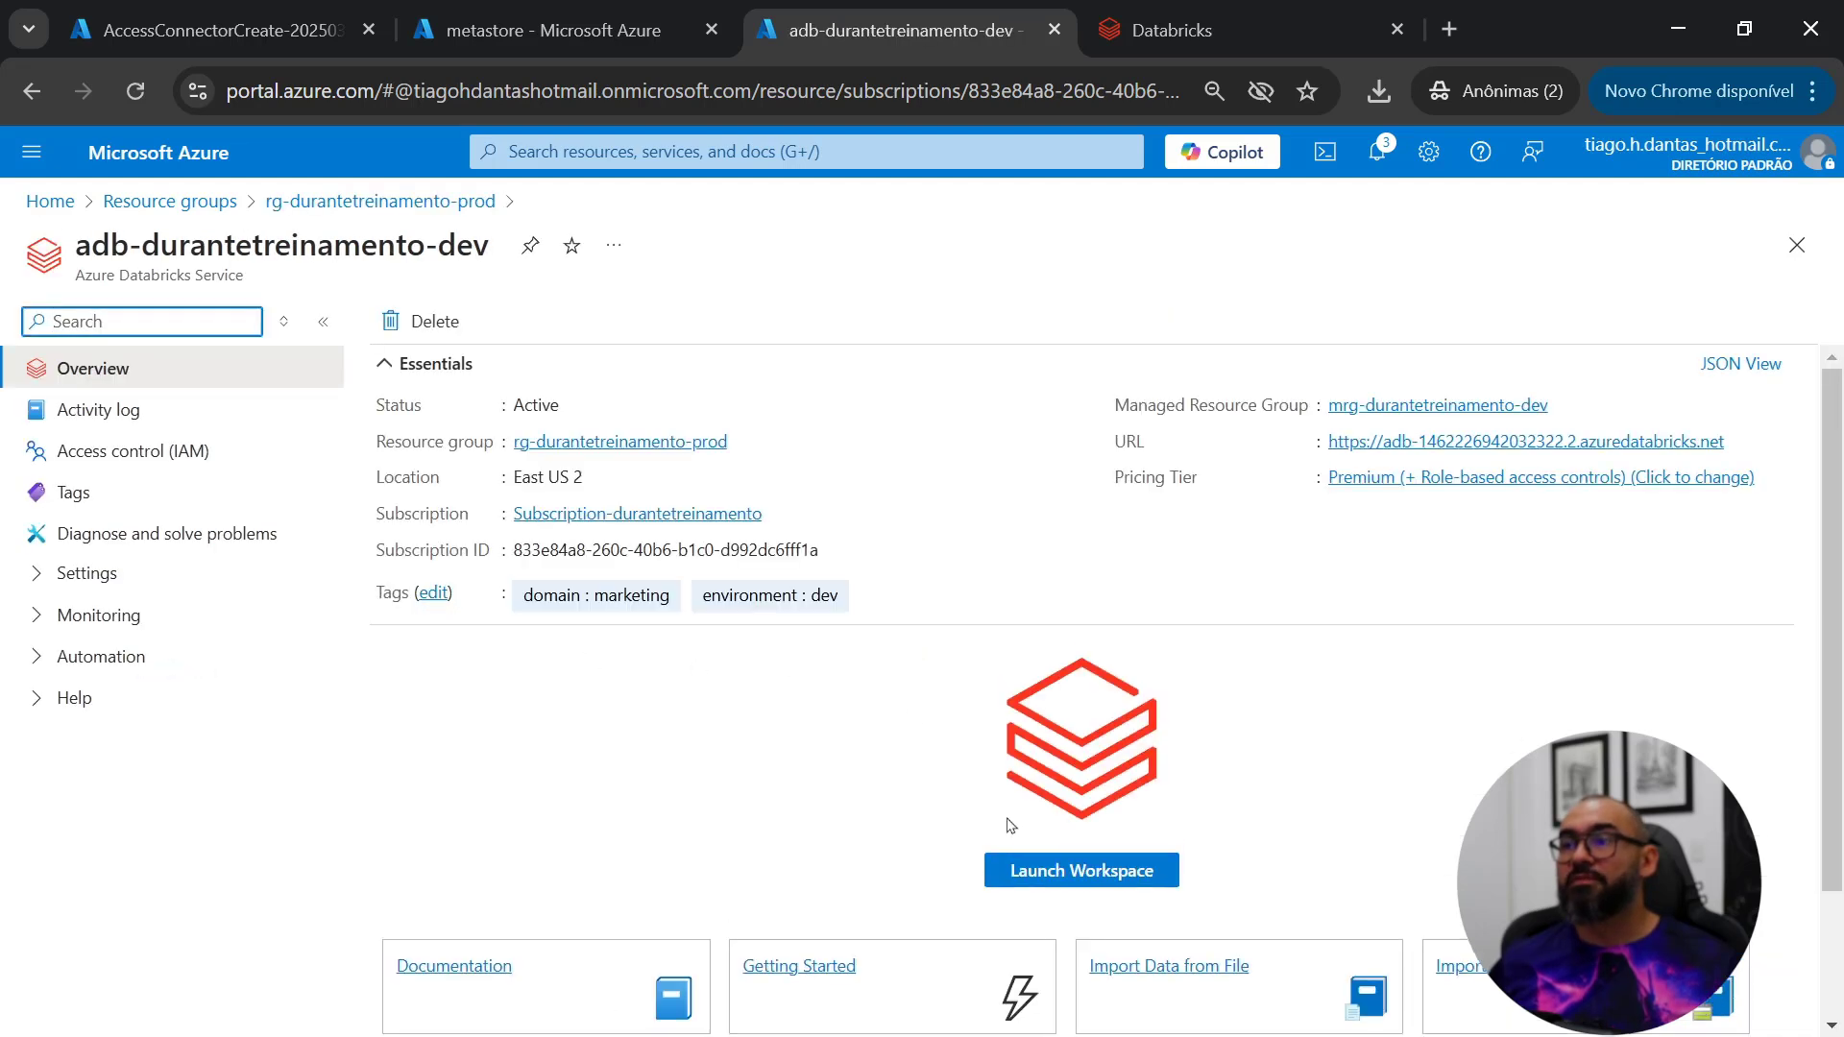
left_click(1055, 876)
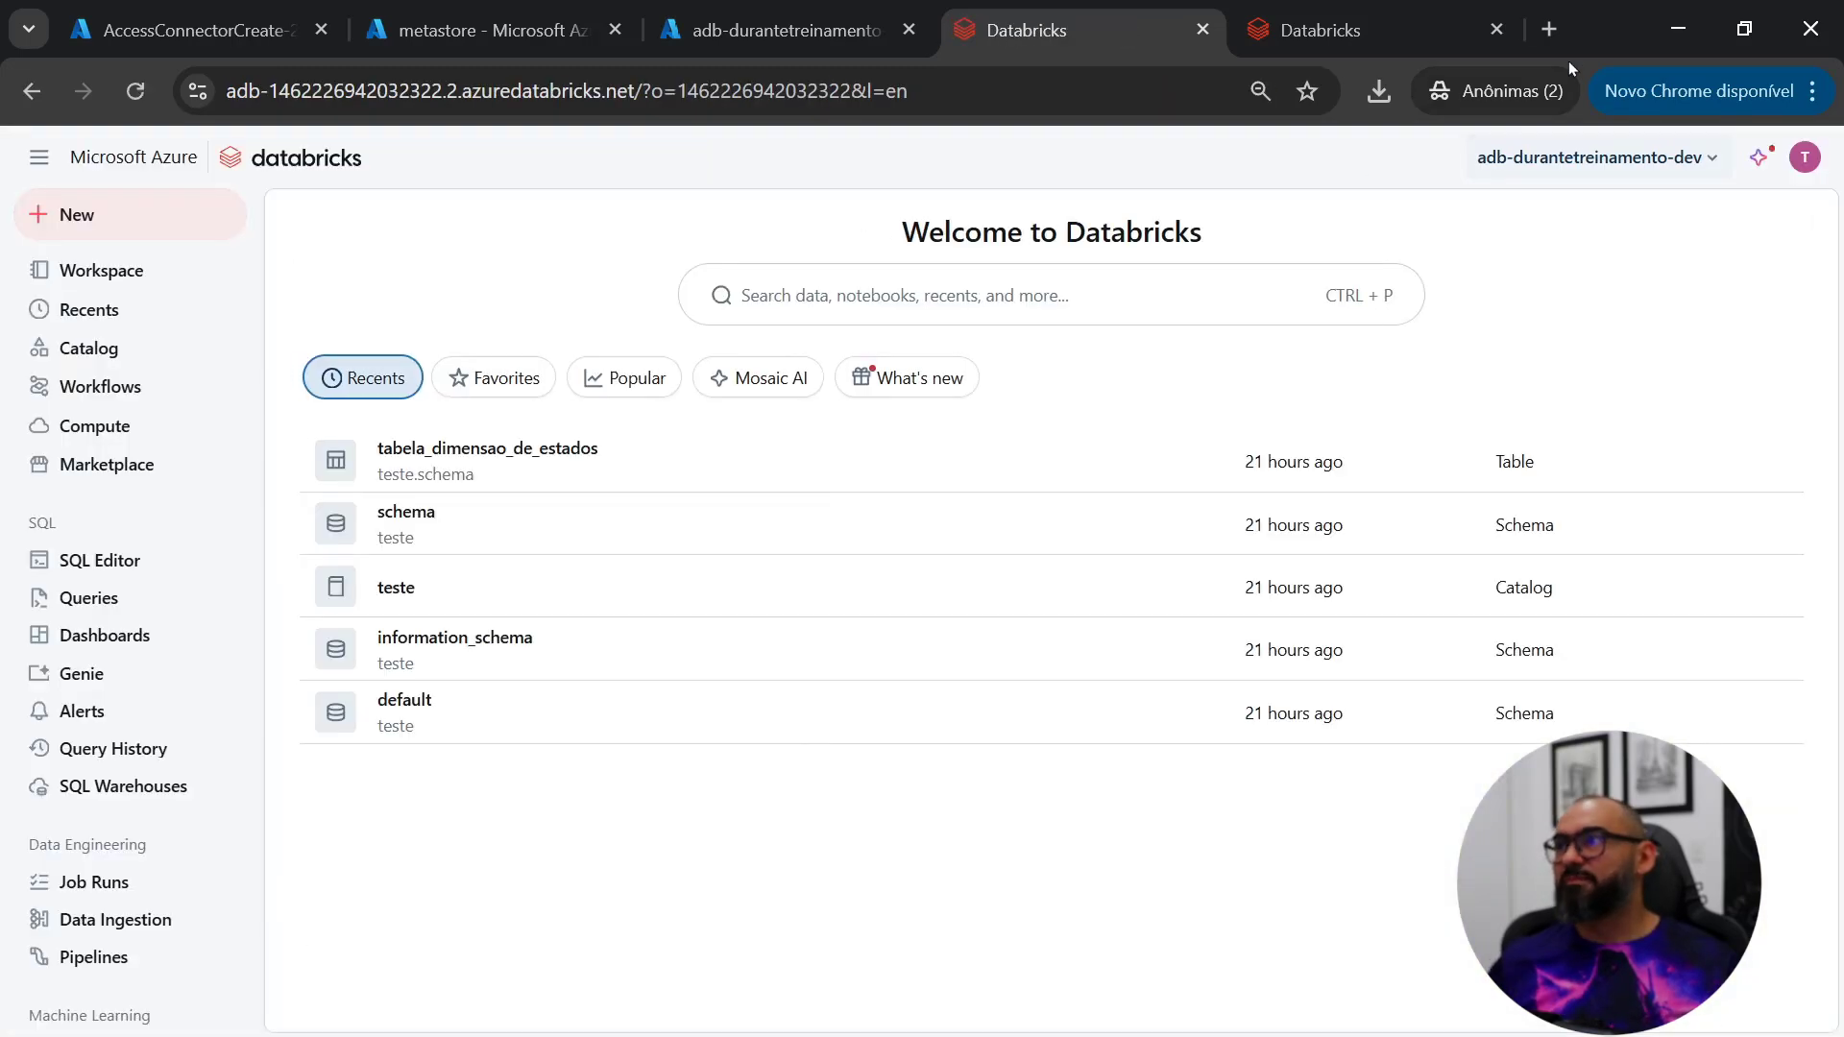
left_click(1496, 29)
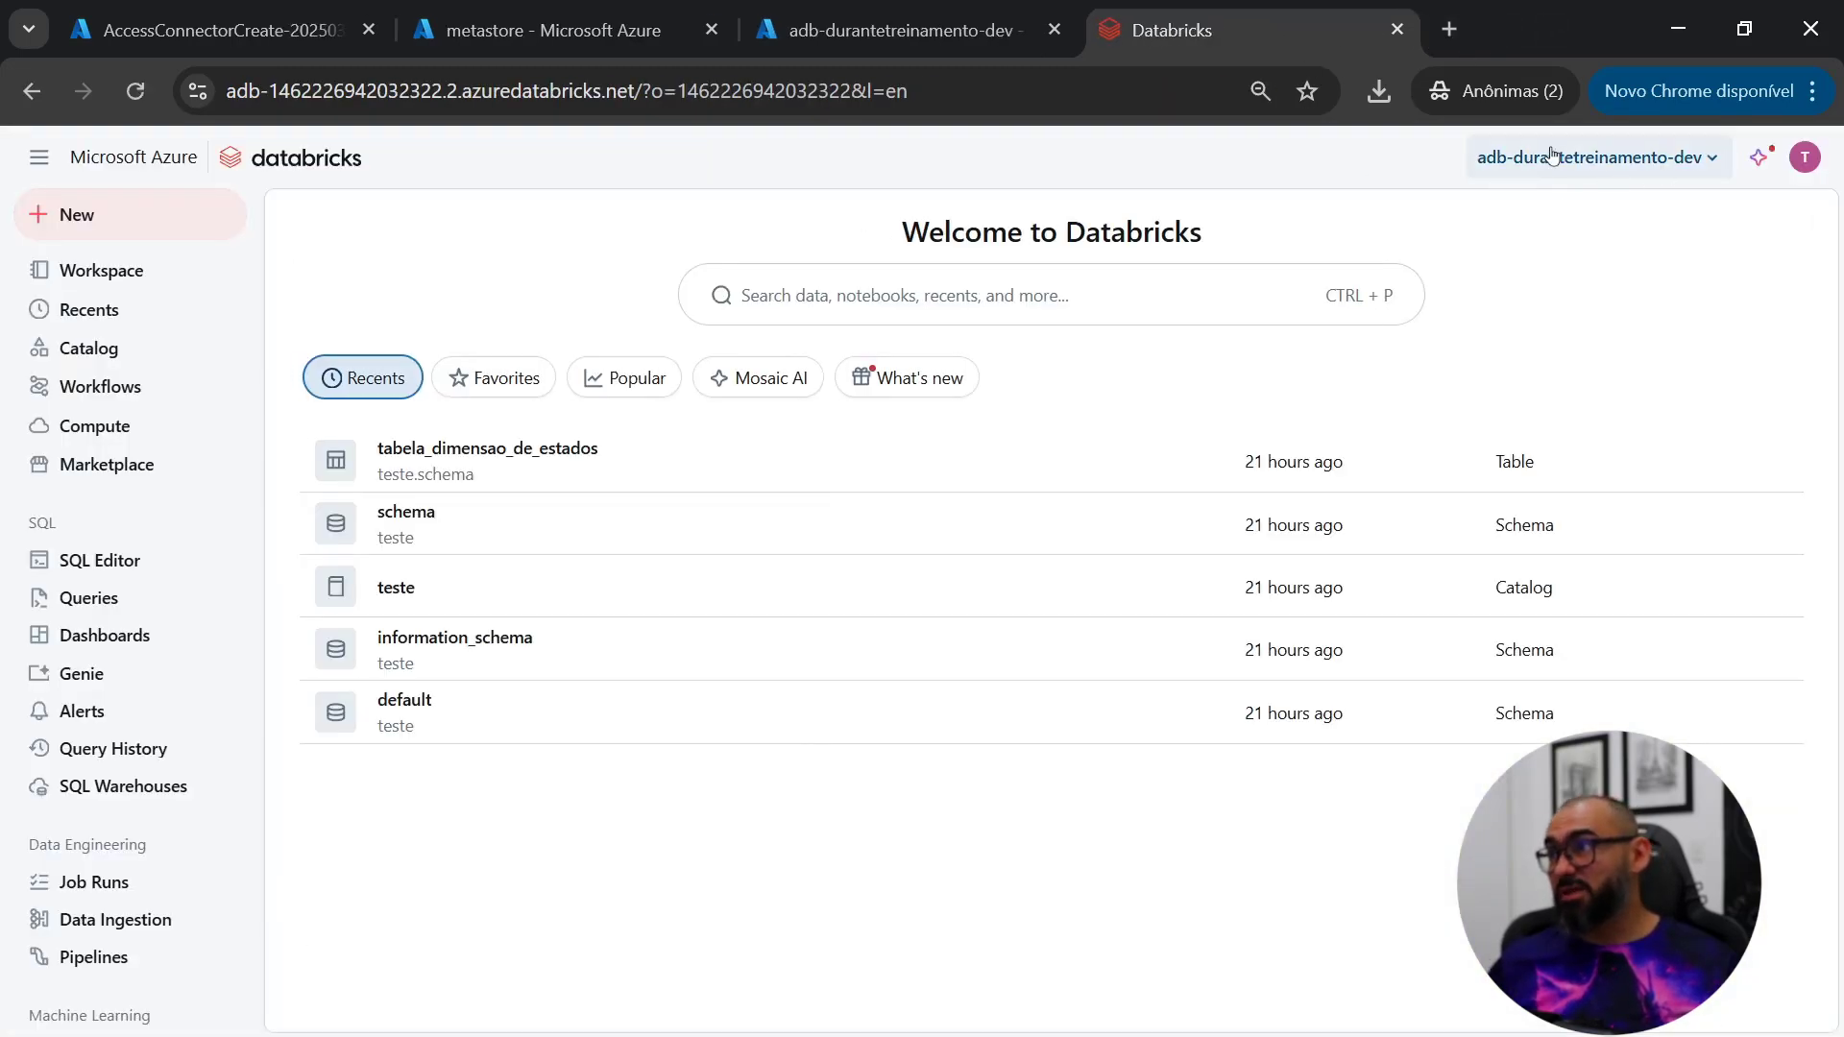
Step: Open the Databricks account console from the workspace and start creating a new metastore in its catalog section
left_click(1611, 166)
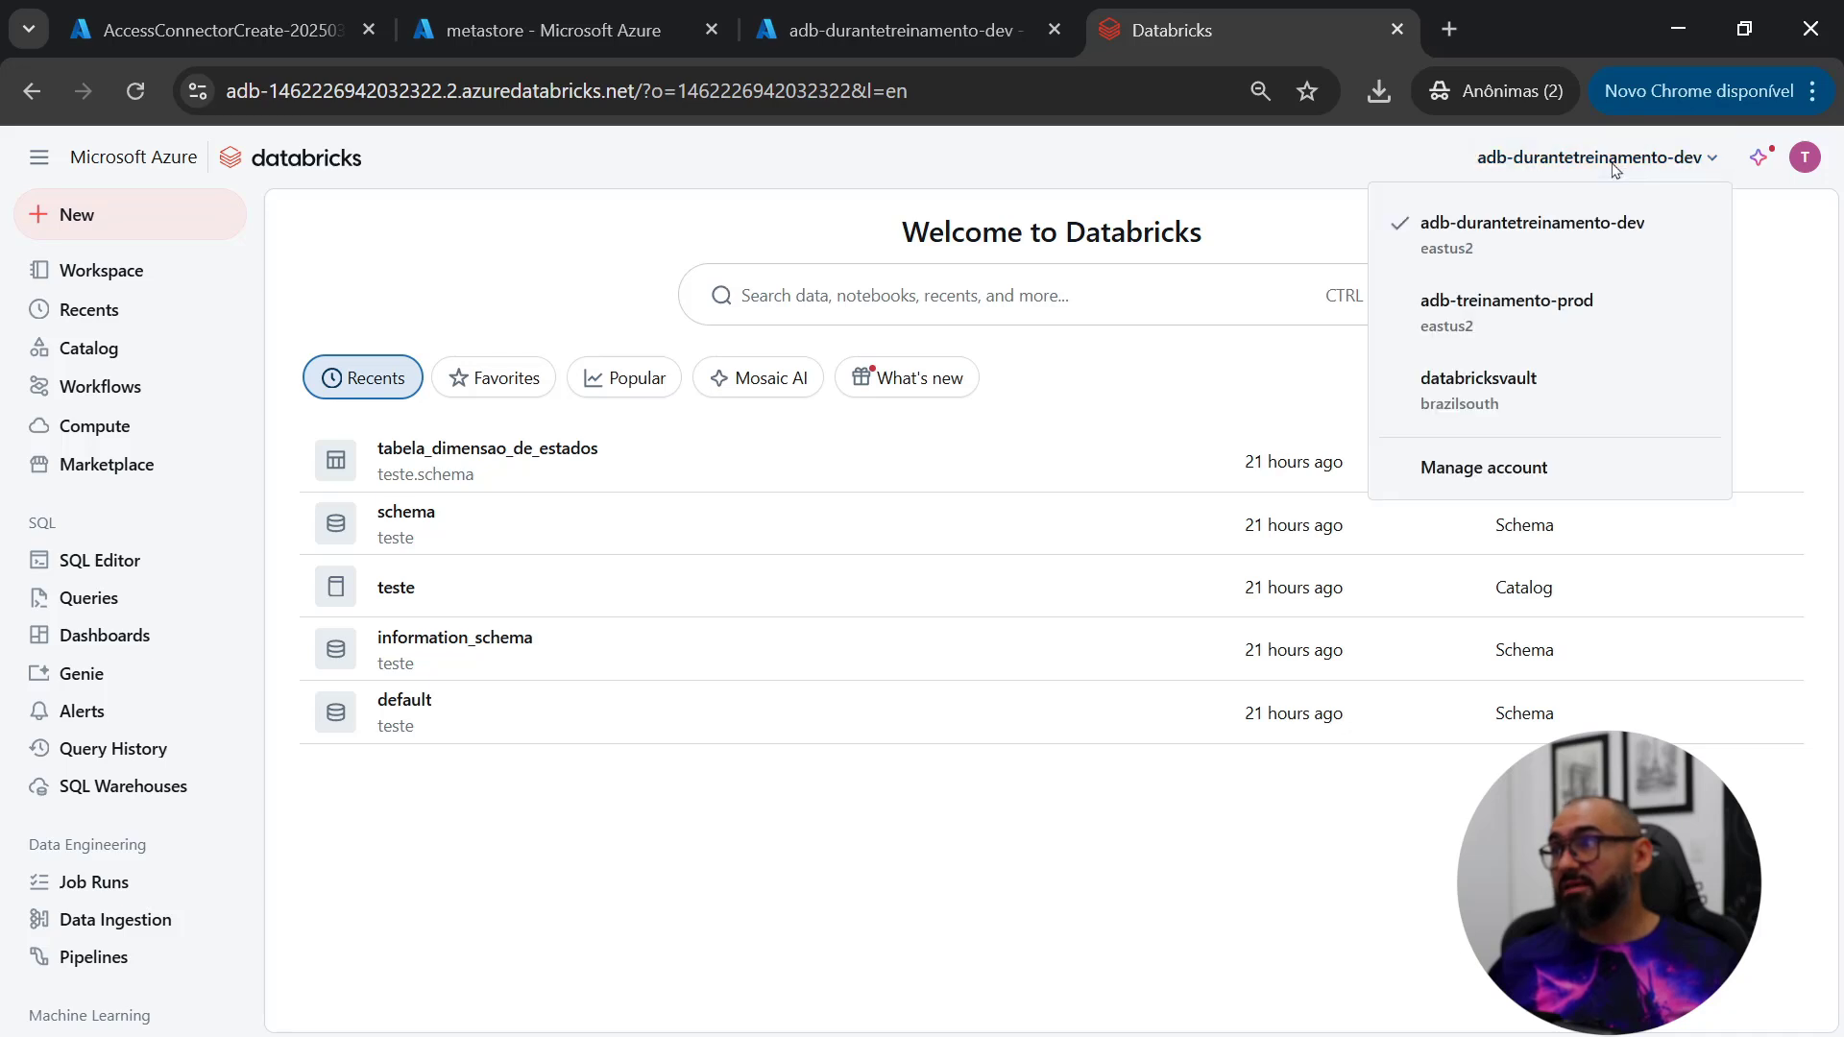
left_click(1521, 477)
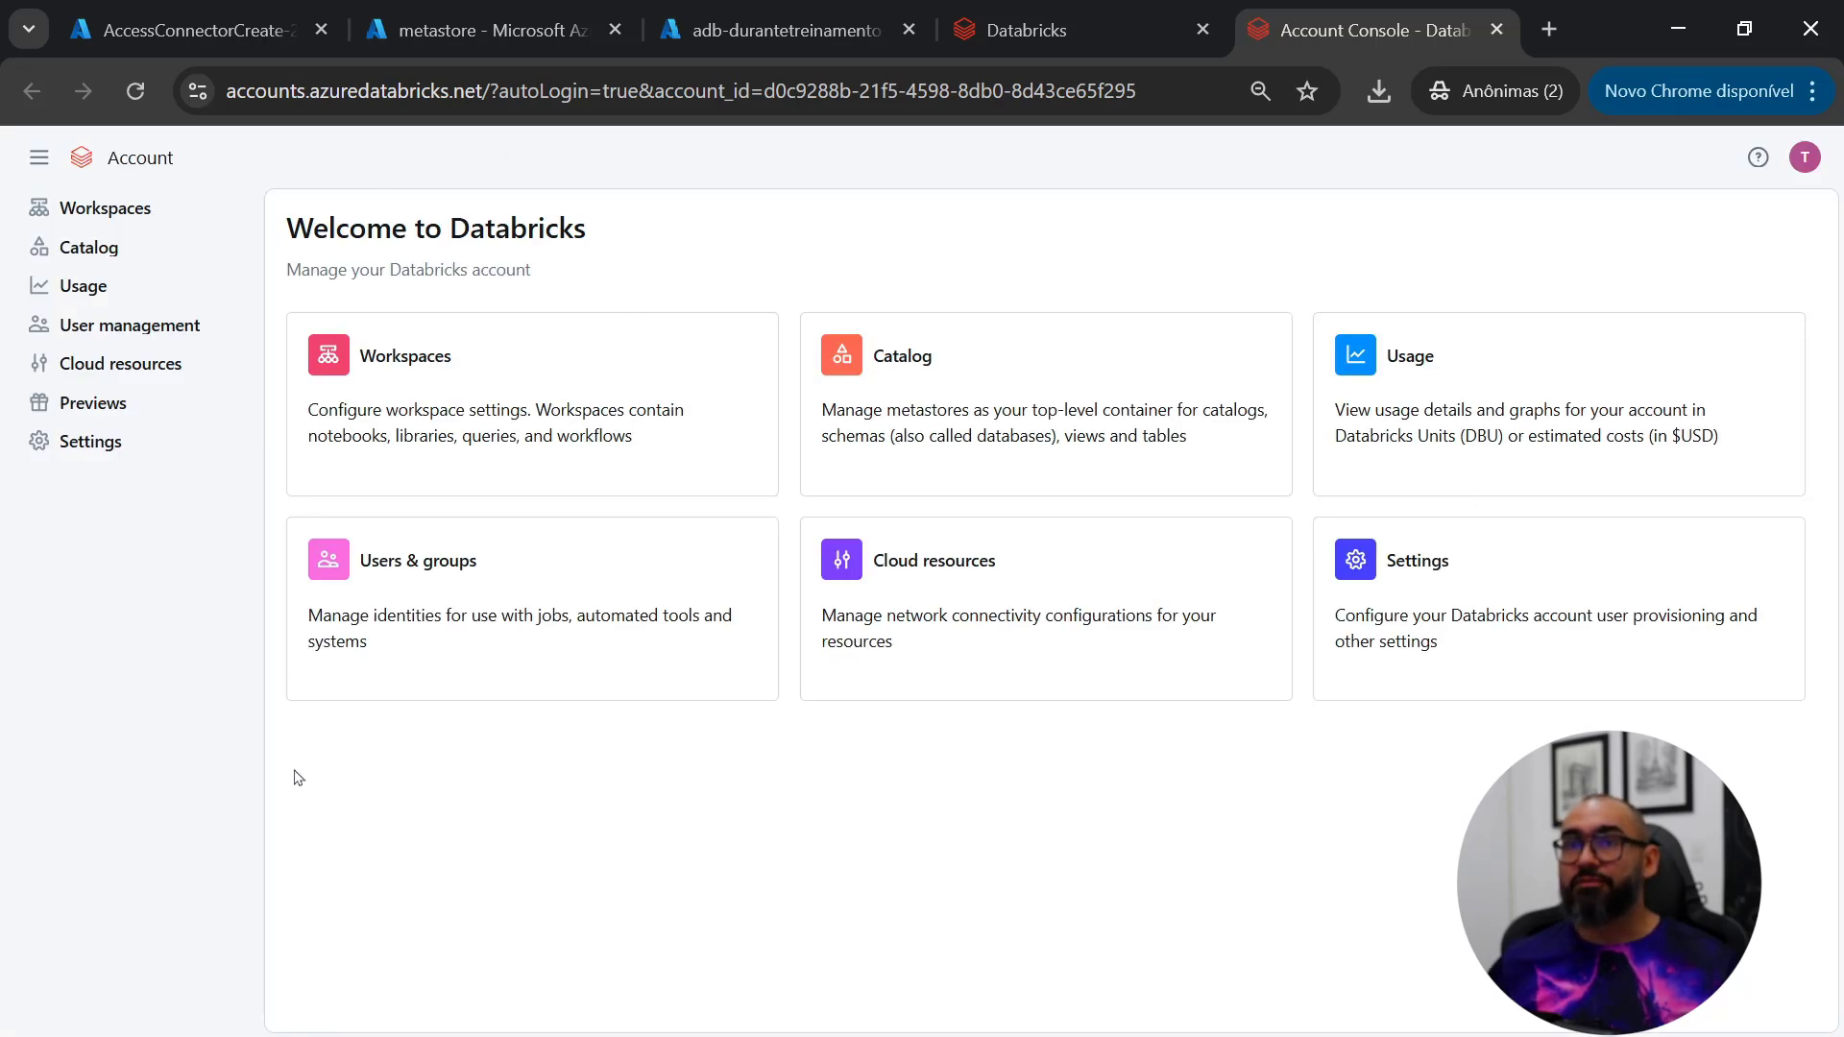
left_click(137, 262)
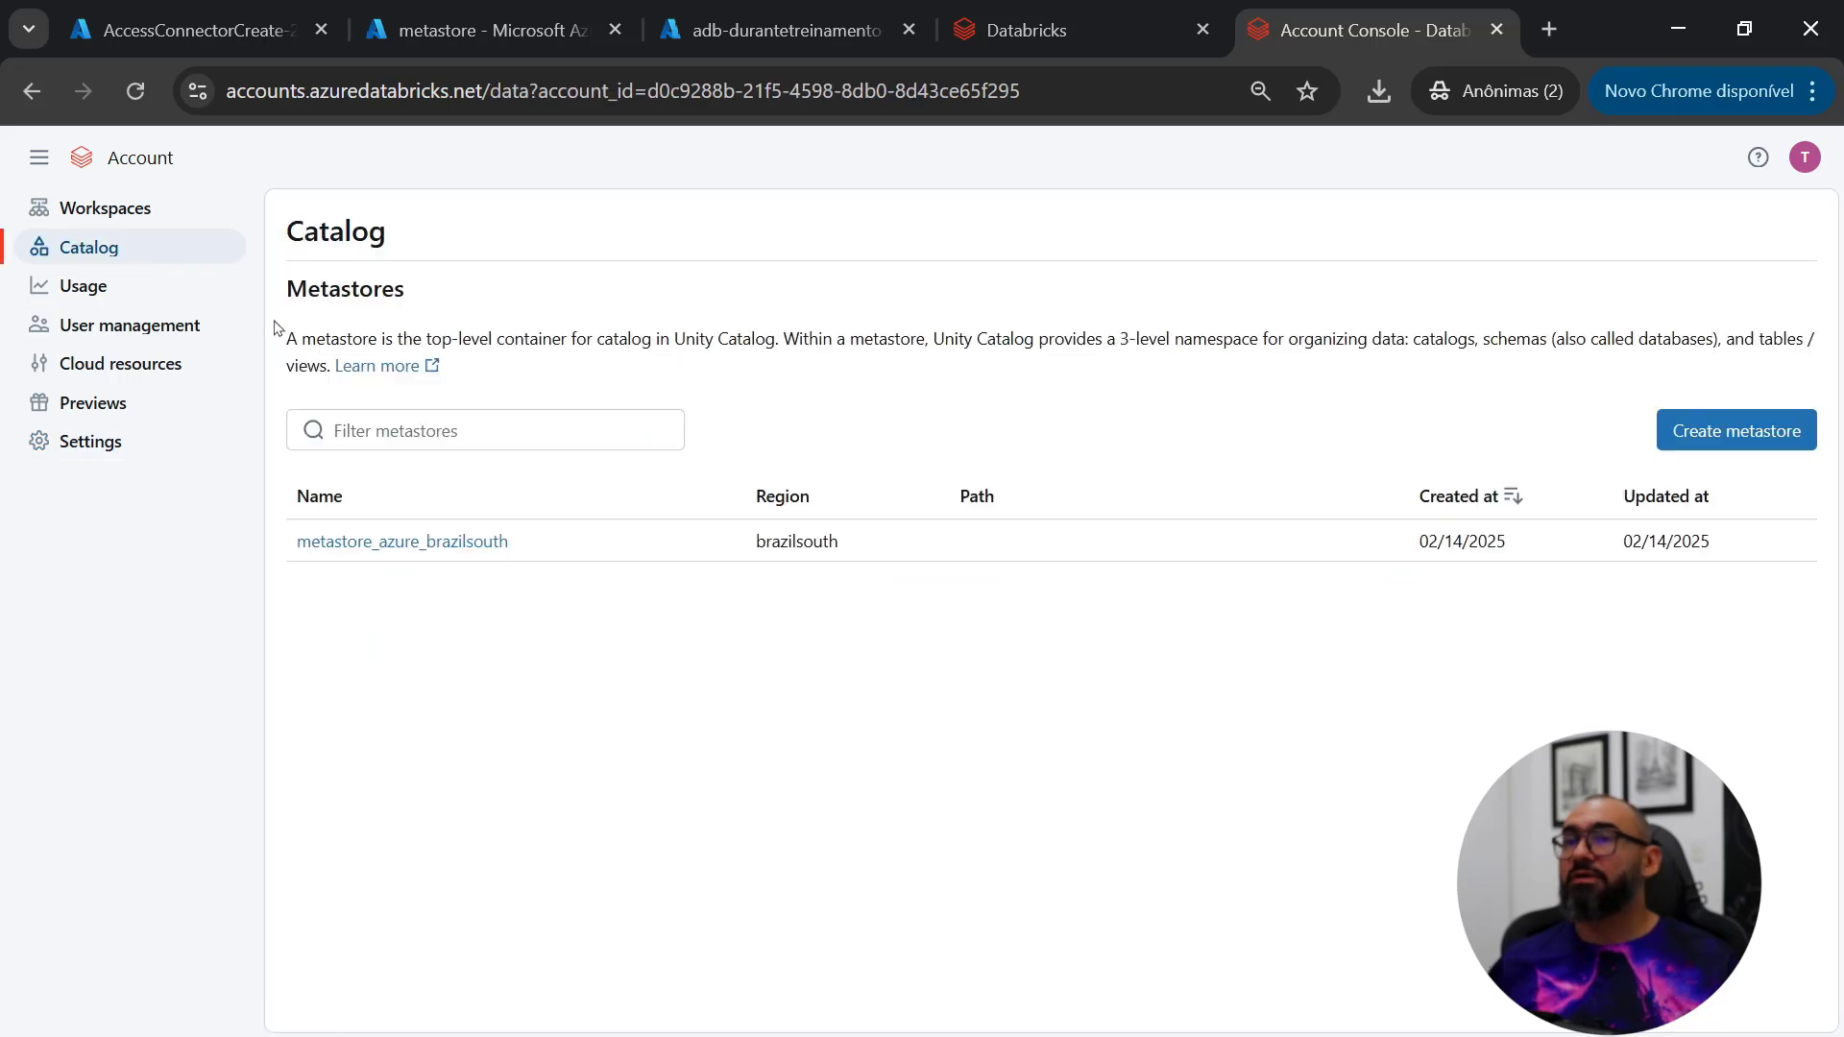
left_click(1745, 429)
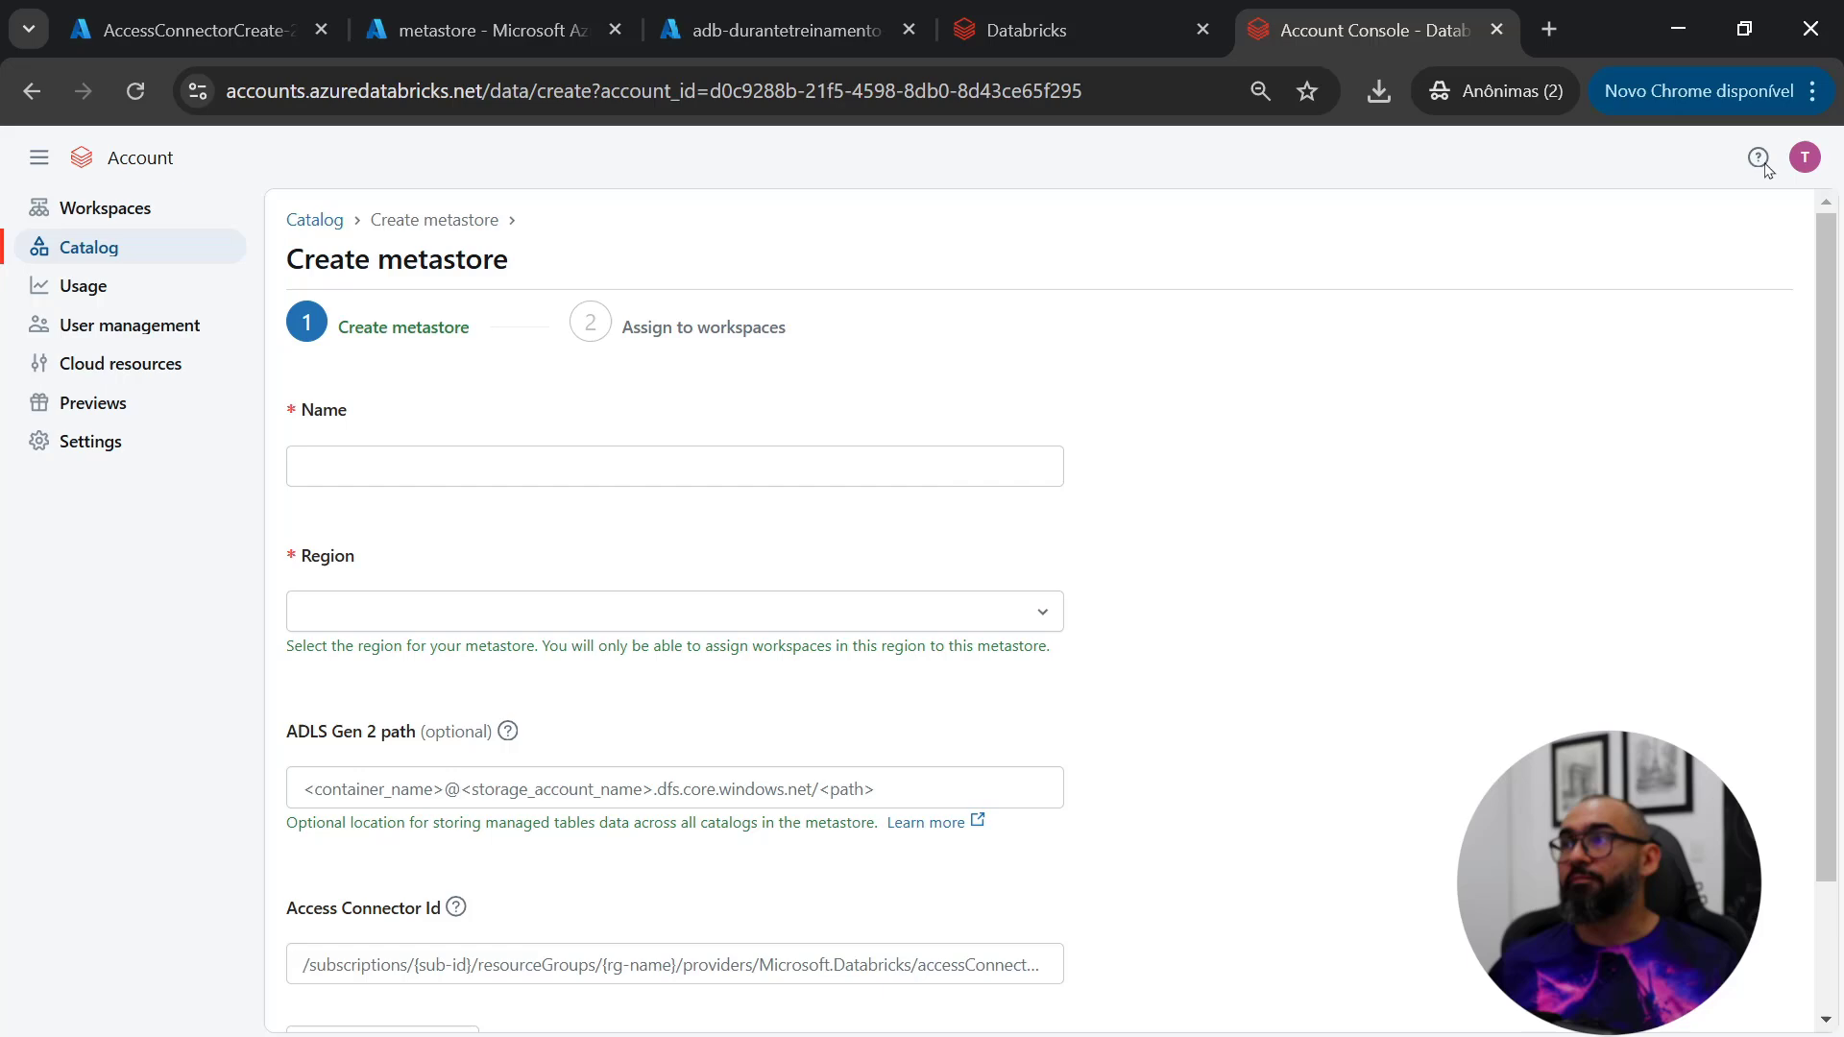
left_click(1667, 34)
scroll(1429, 404, "up", 3)
scroll(1430, 439, "up", 6)
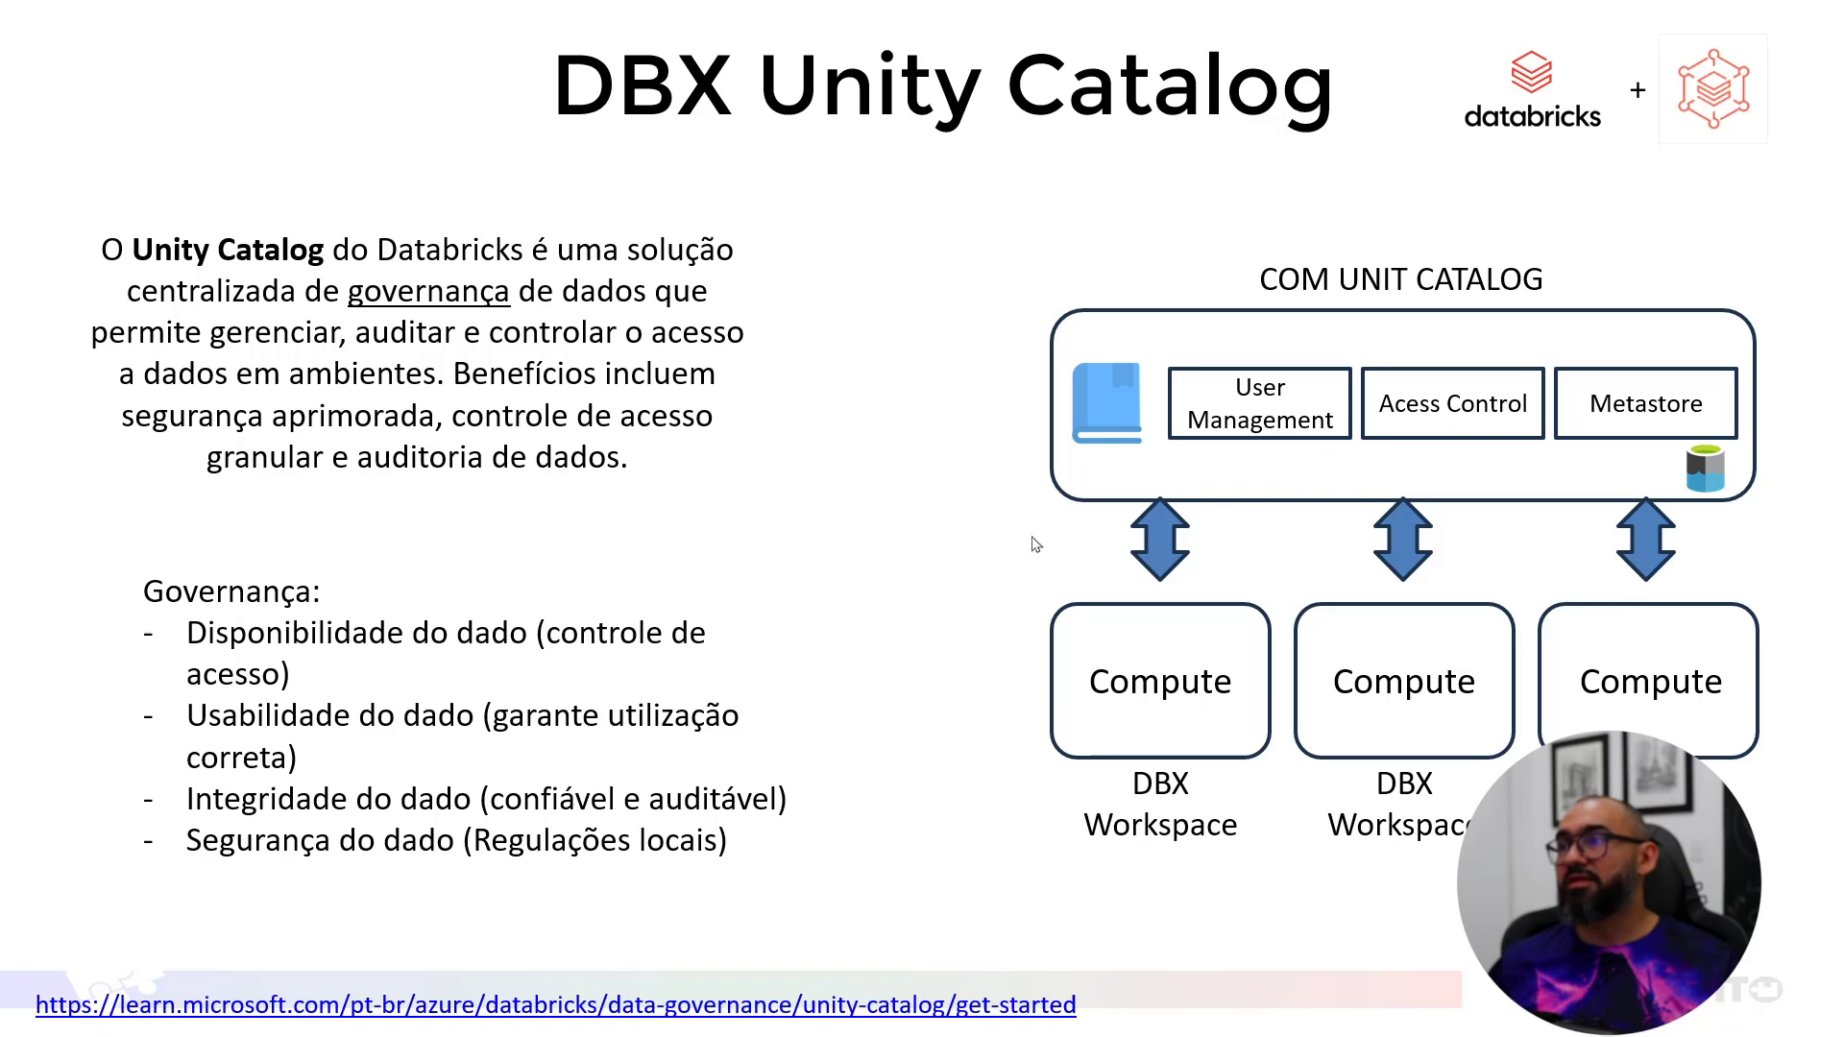
left_click(990, 735)
left_click(990, 735)
scroll(990, 736, "down", 10)
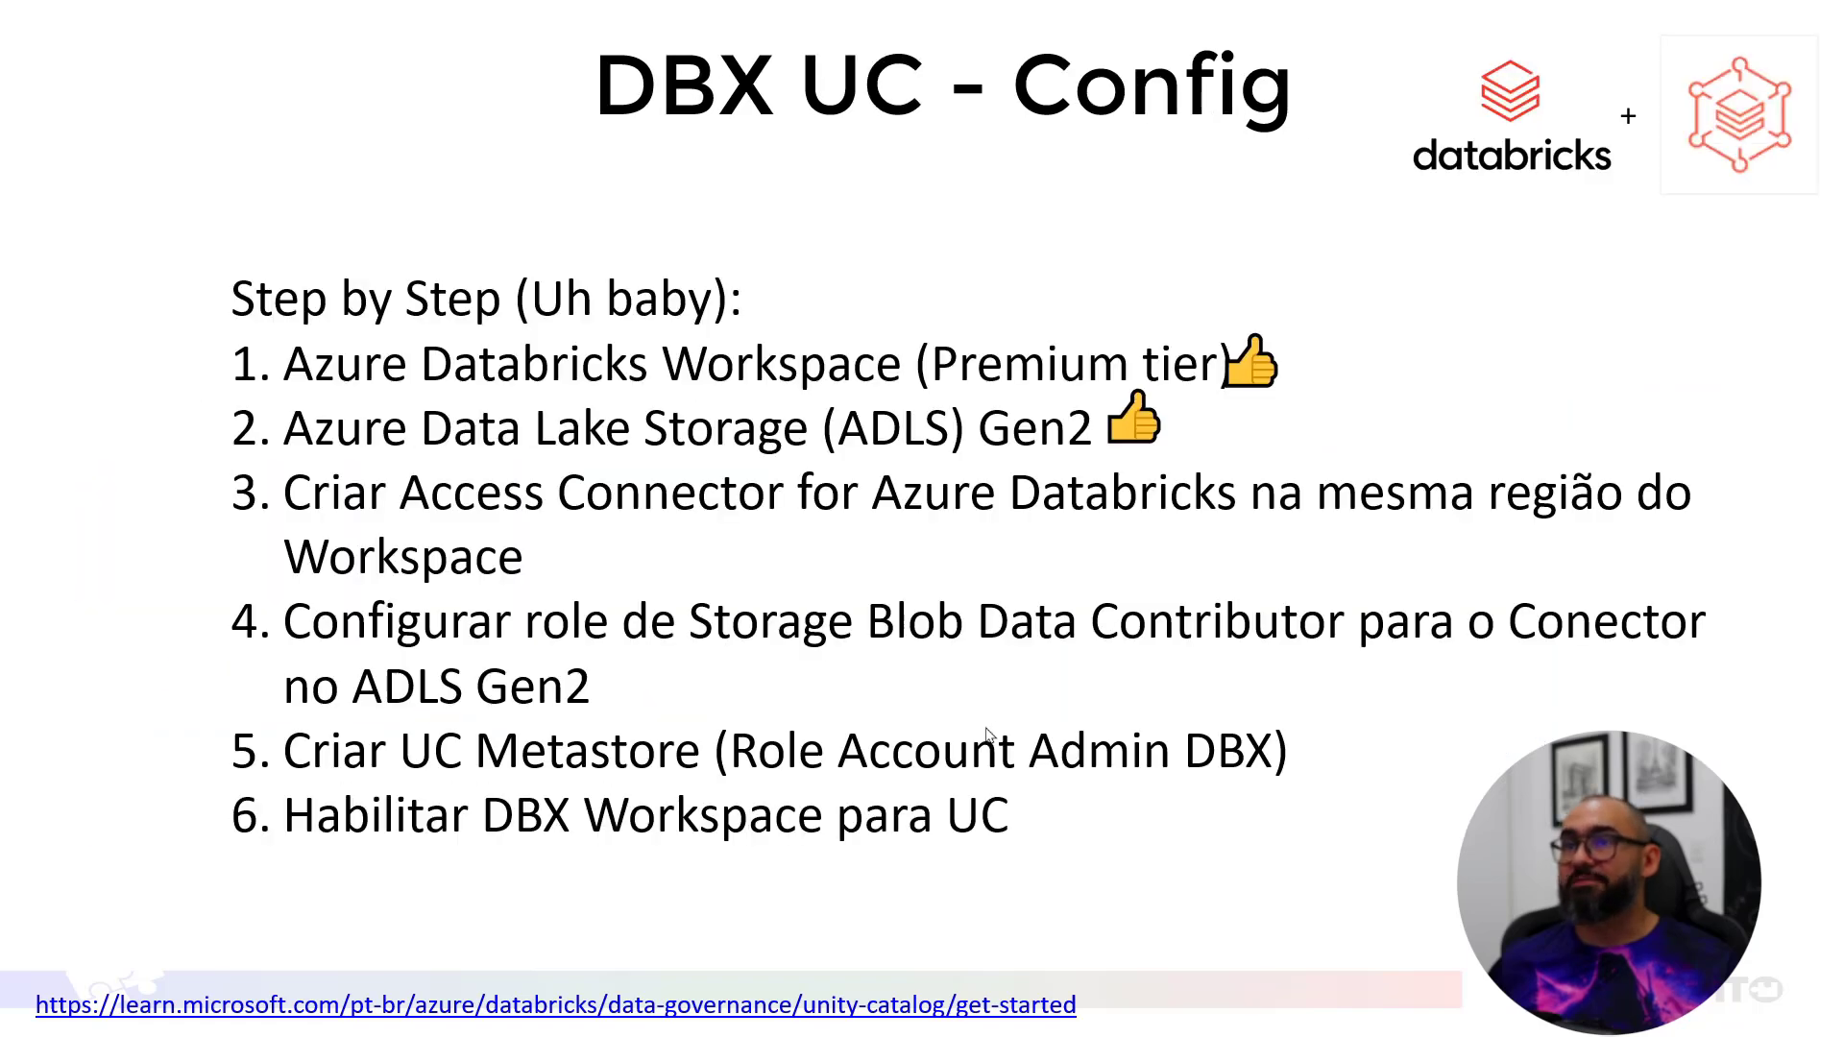
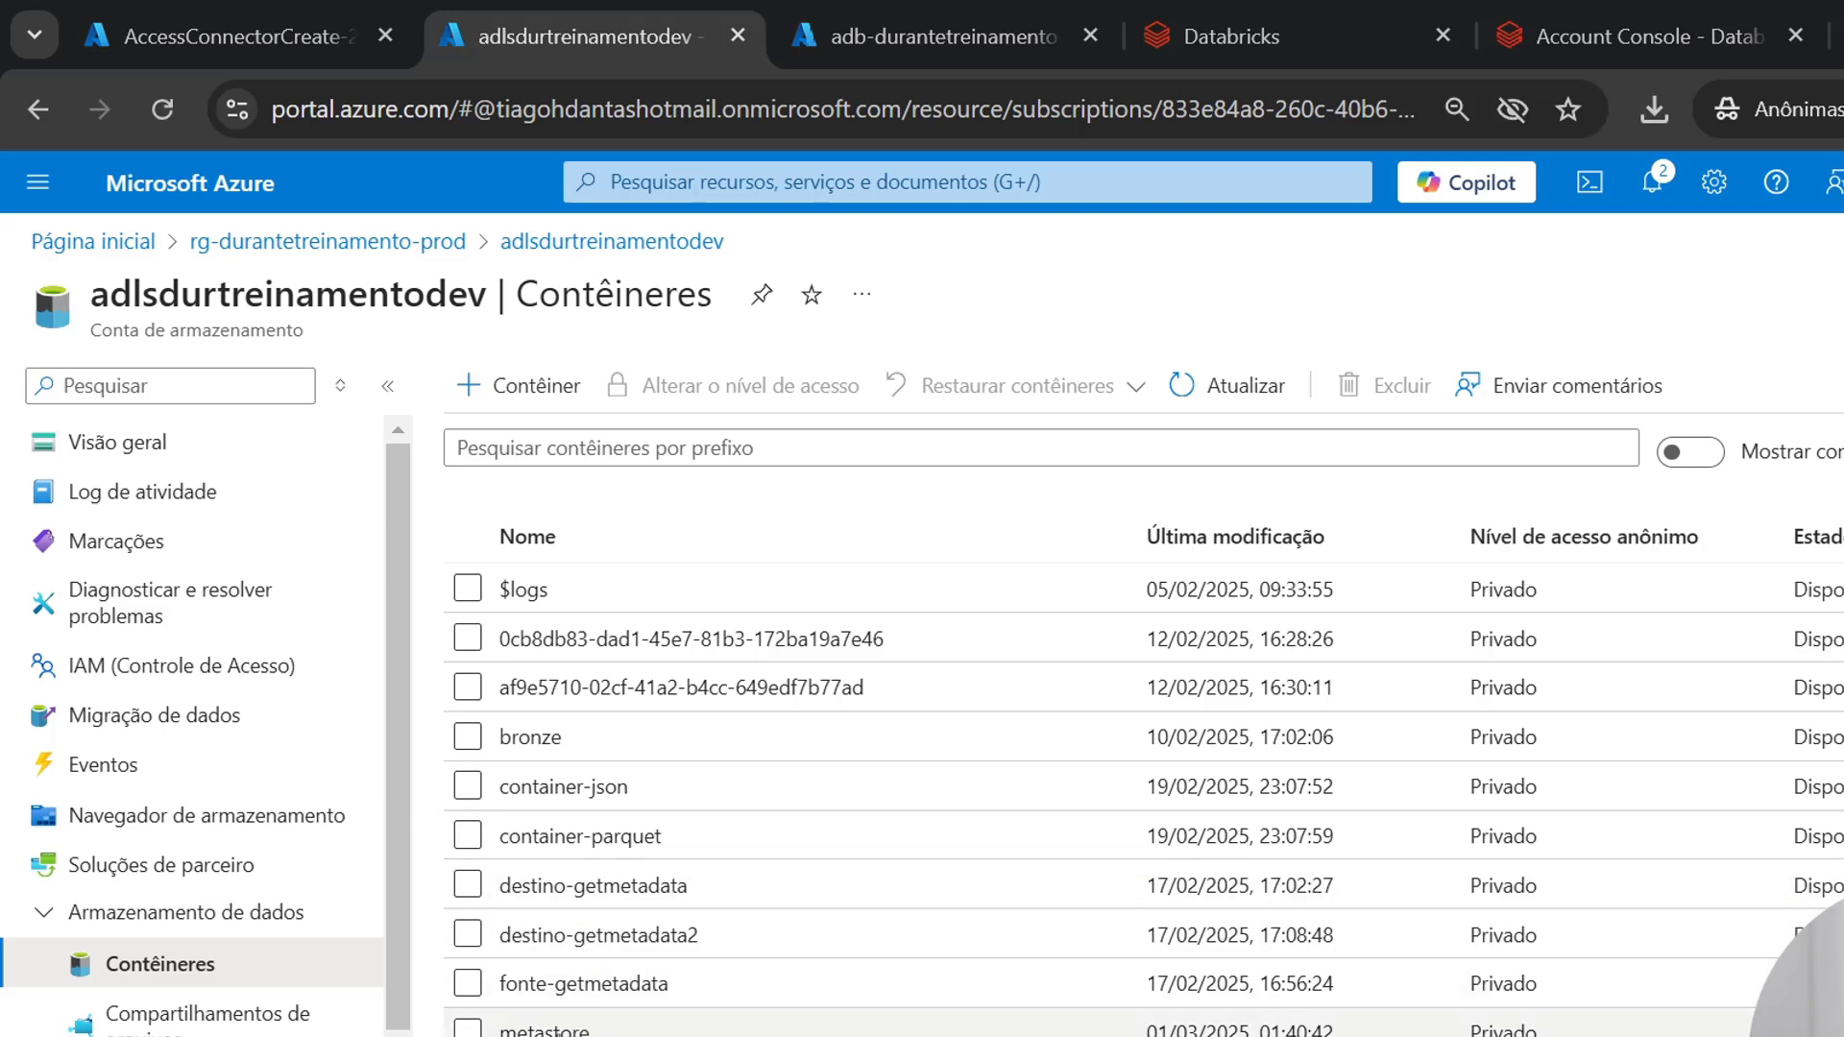
Step: Open the metastore container in adlsdurtreinamentodev, bring up the Notepad notes with the ADLS path, and move them clear of the container details
left_click(545, 1027)
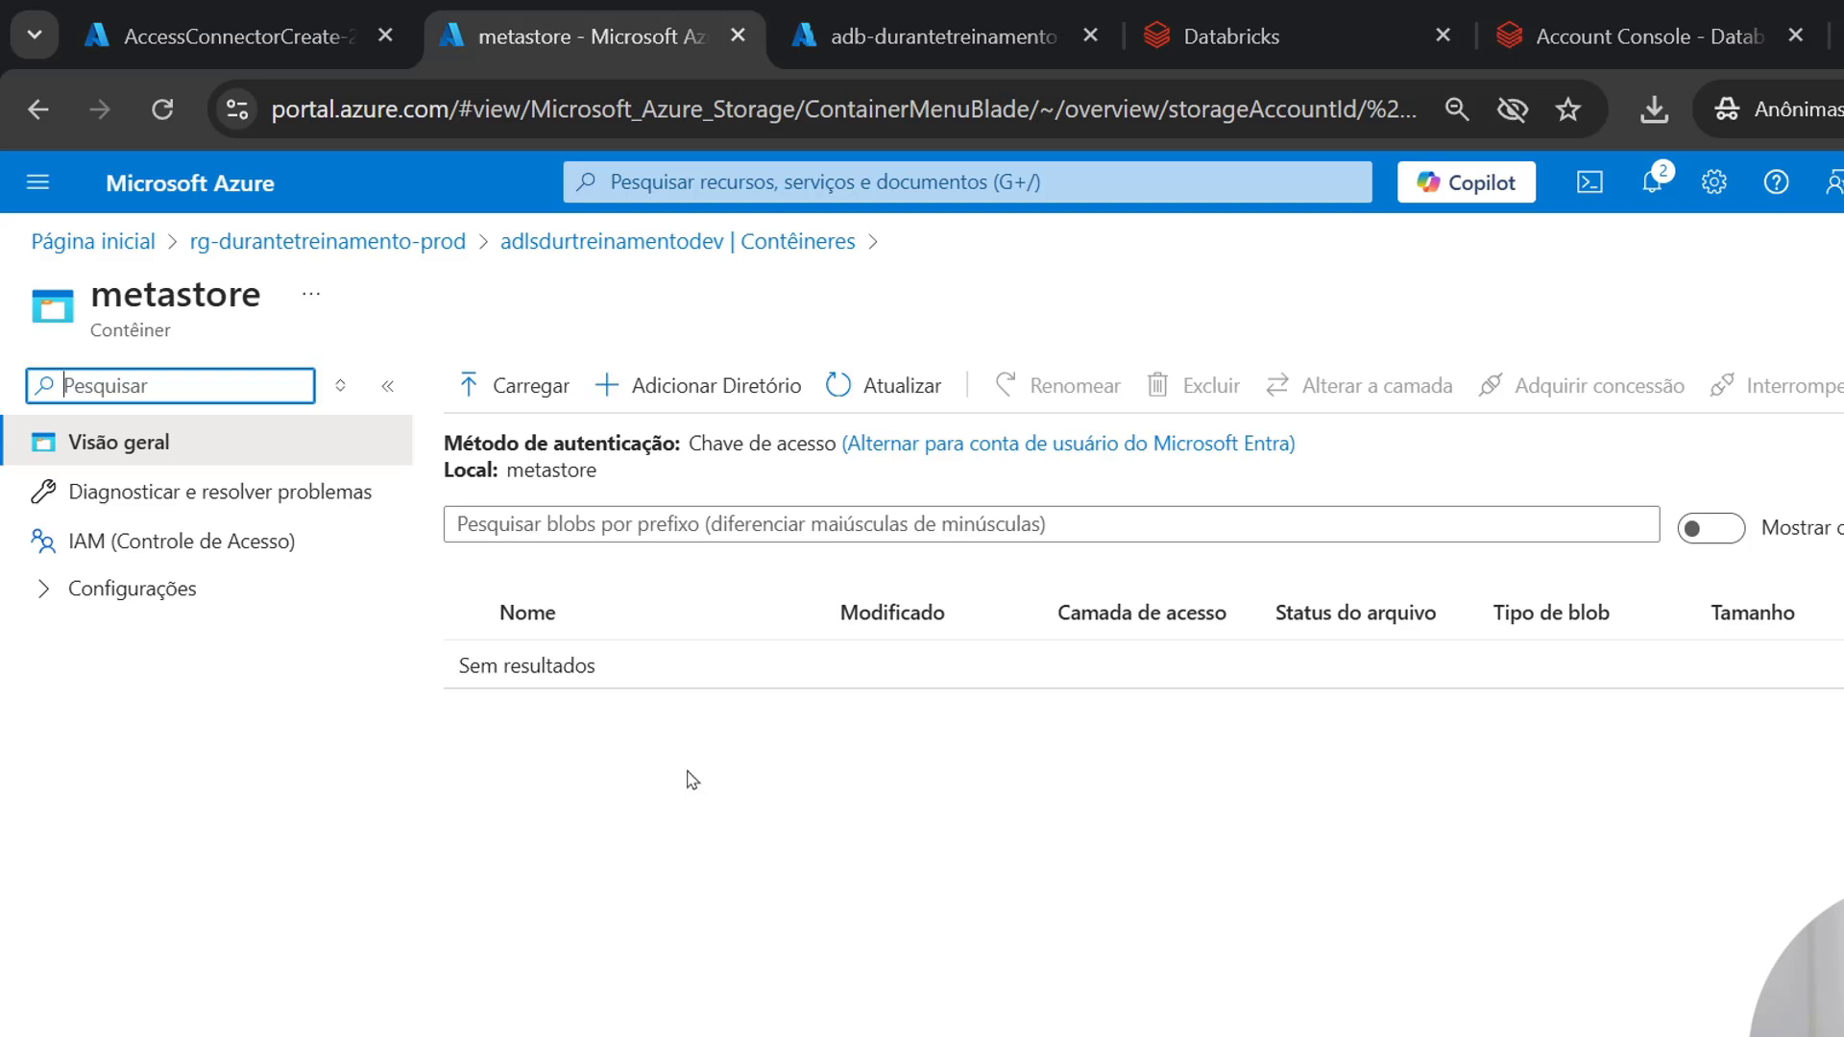
key("alt+Tab")
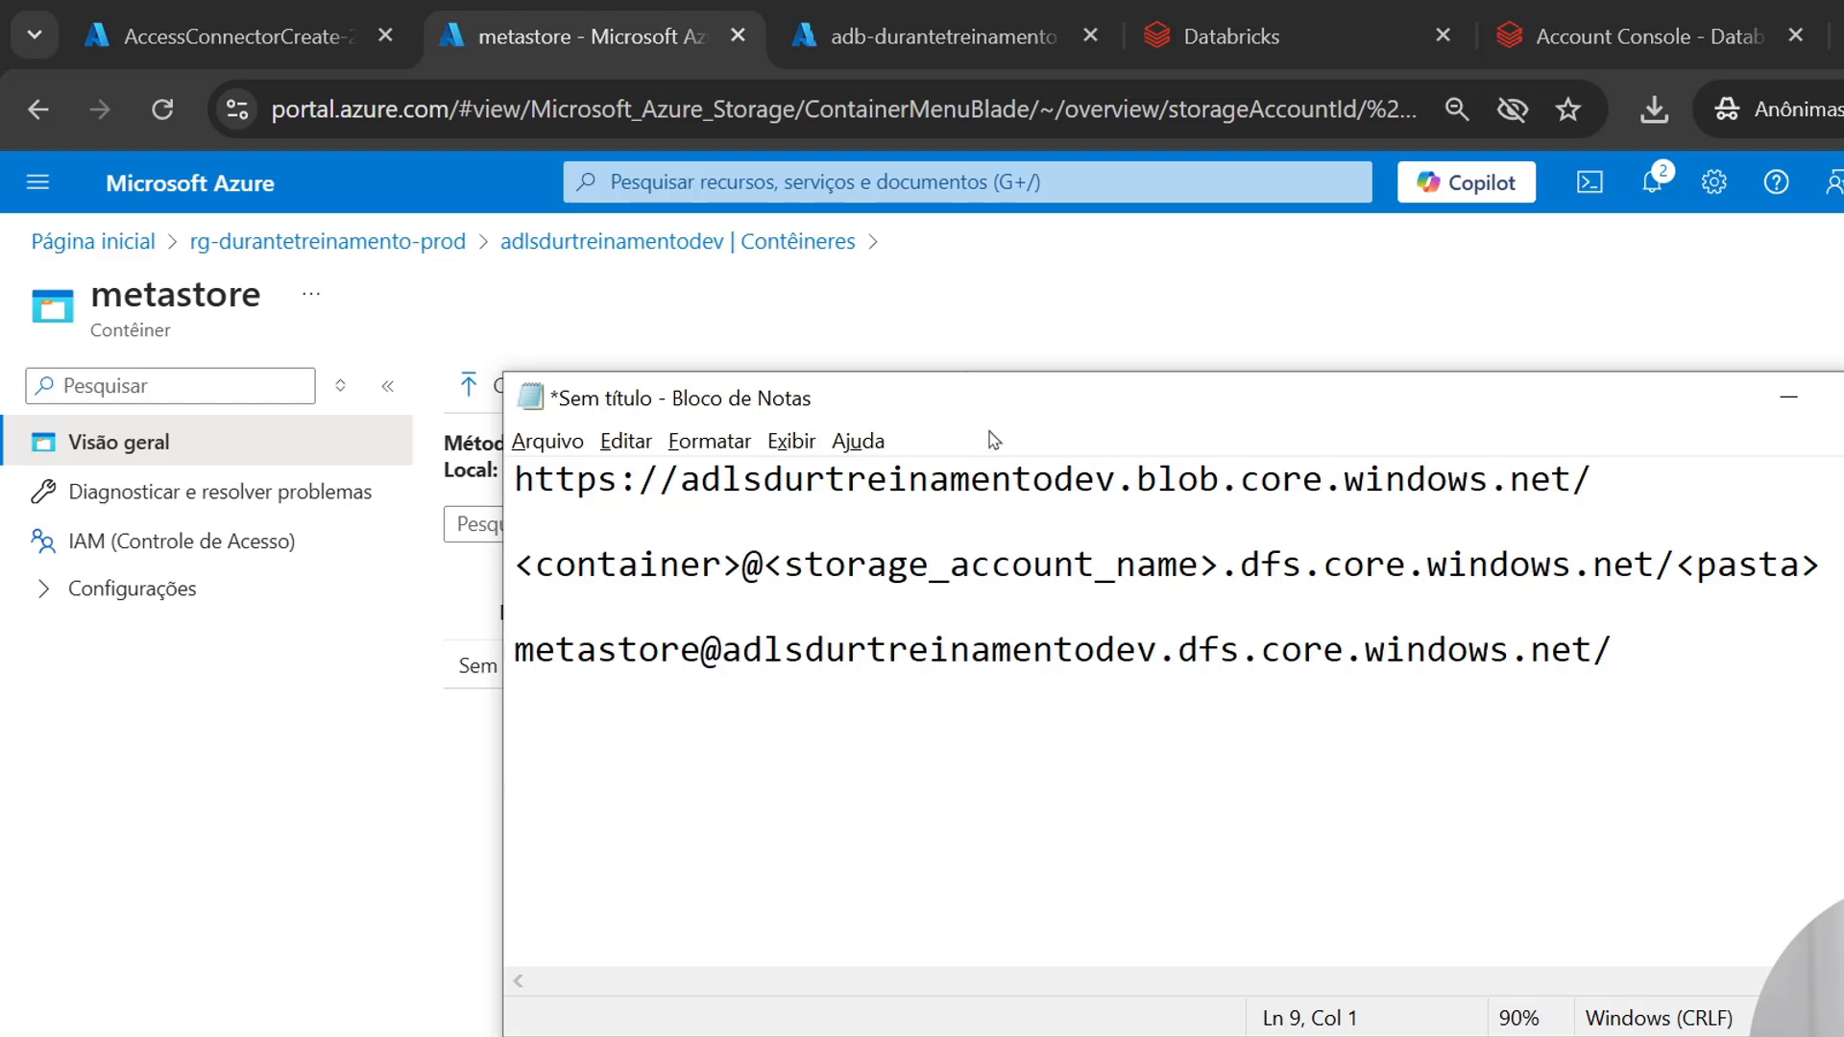
left_click_drag(1000, 400, 1086, 664)
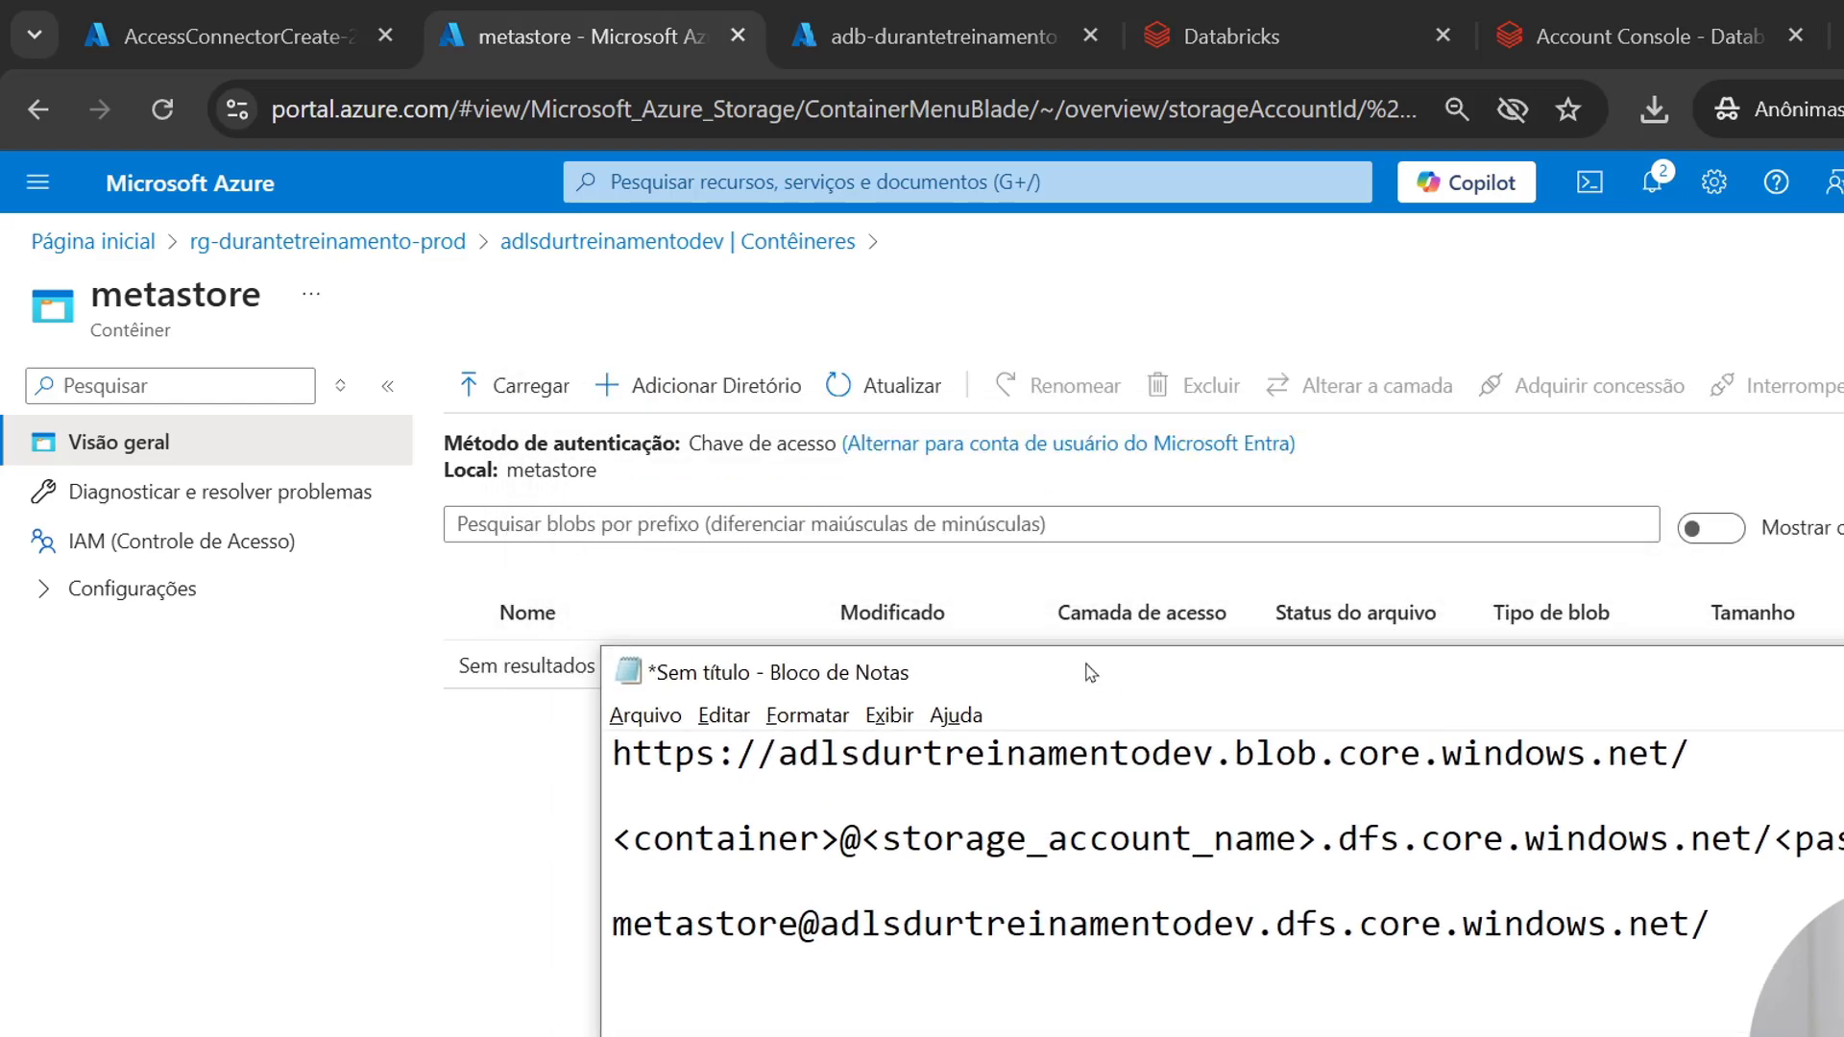
left_click_drag(675, 885, 574, 499)
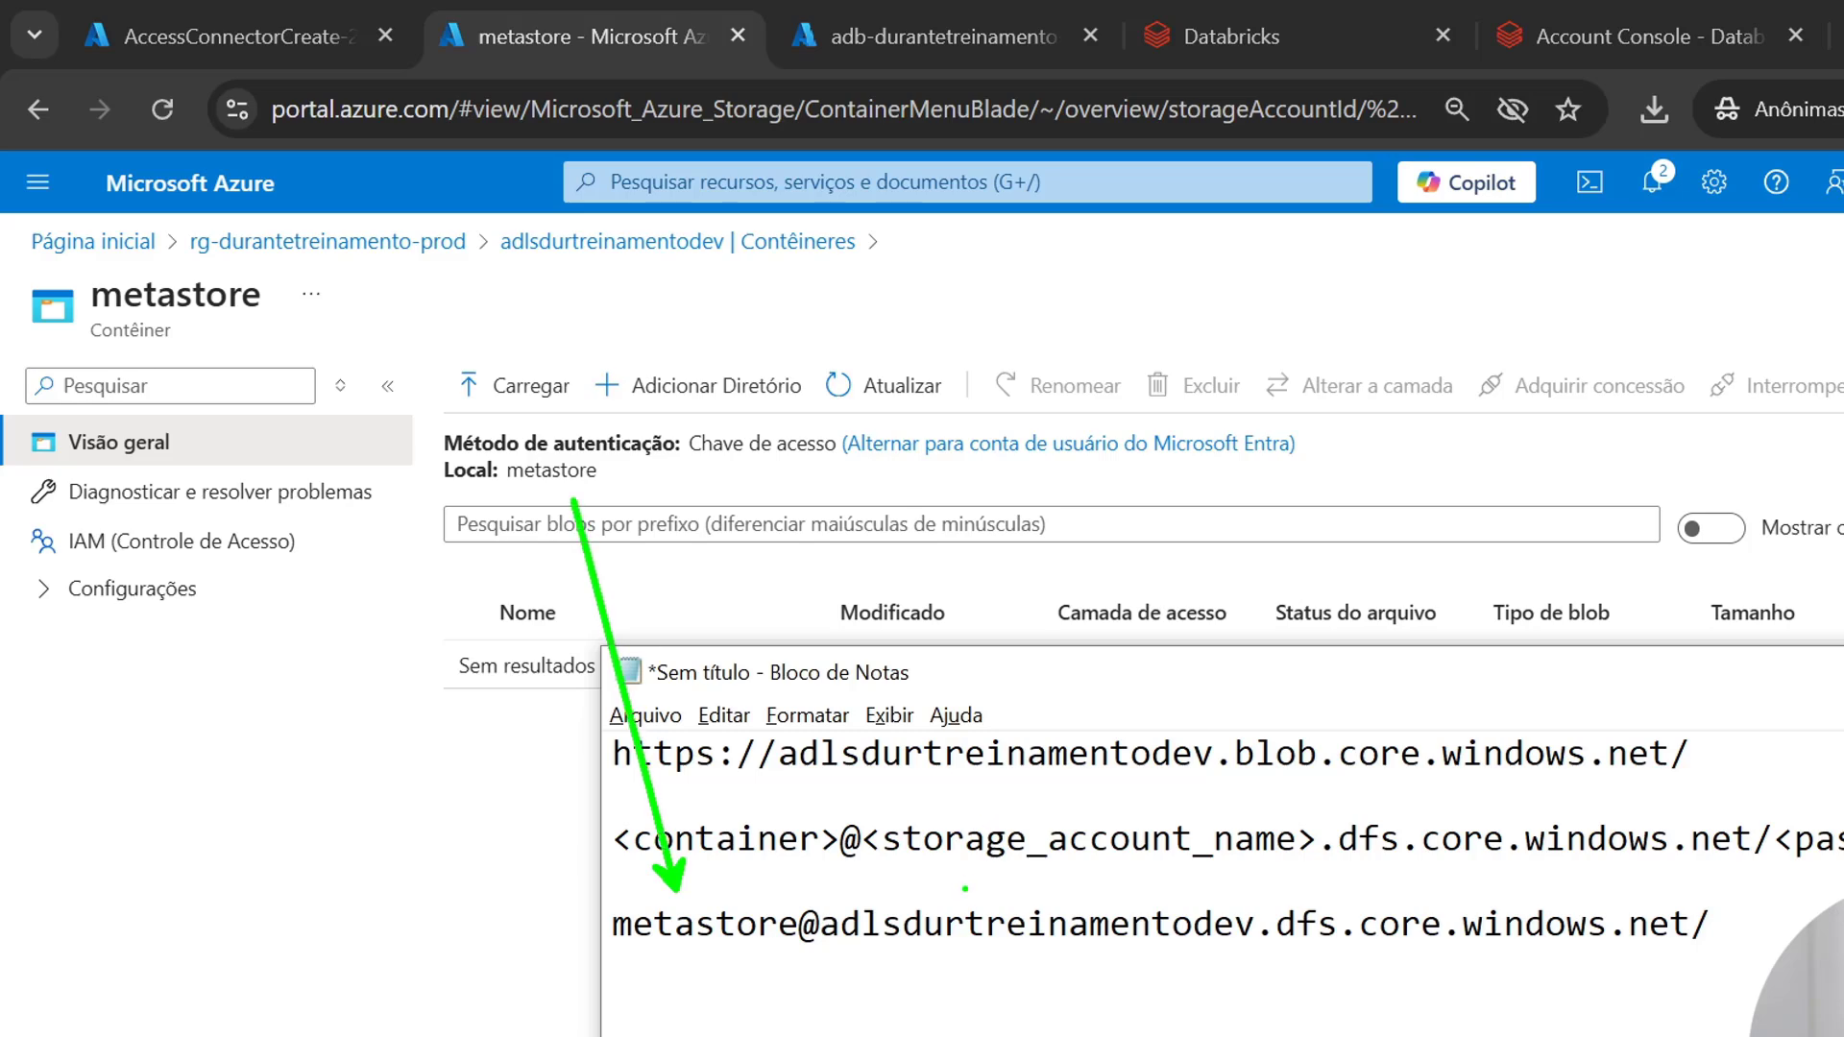
mouse_move(963, 895)
left_mouse_down()
mouse_move(685, 499)
mouse_move(666, 256)
left_mouse_up()
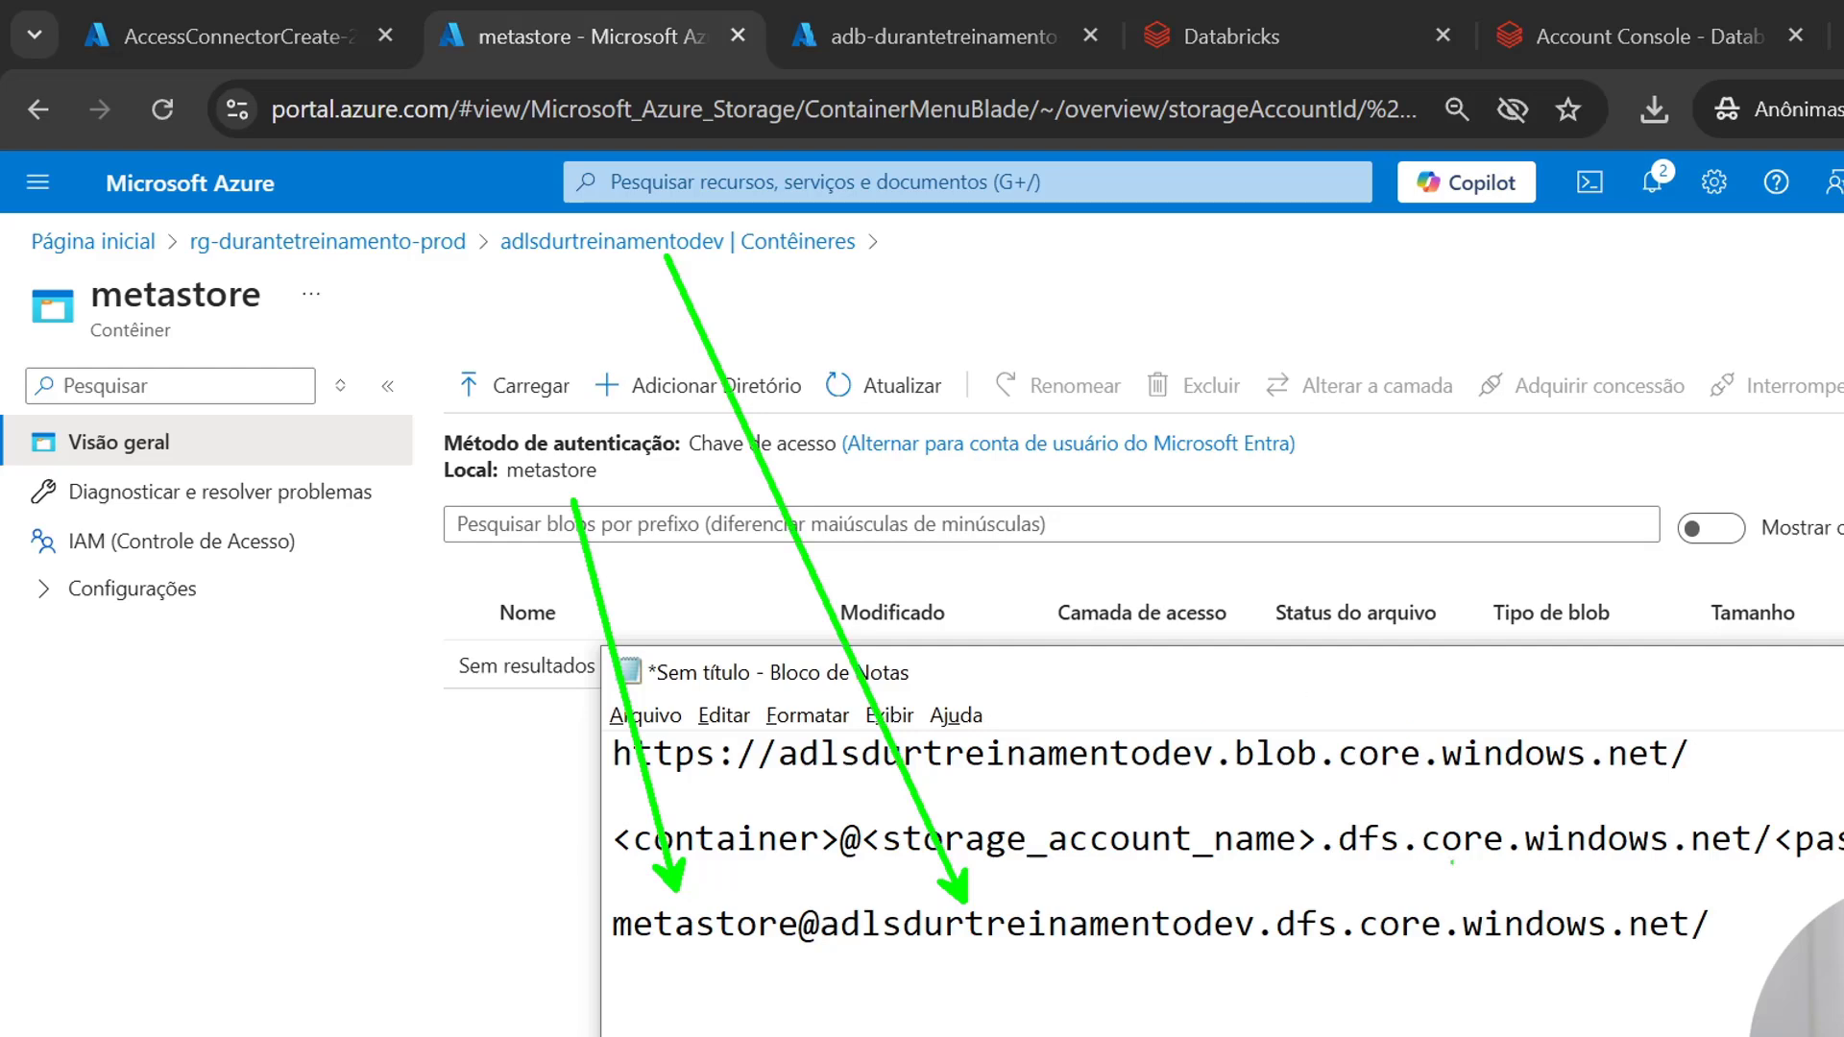
left_click_drag(1754, 826, 1843, 823)
key("Escape")
left_click_drag(1724, 929, 612, 927)
key("ctrl+c")
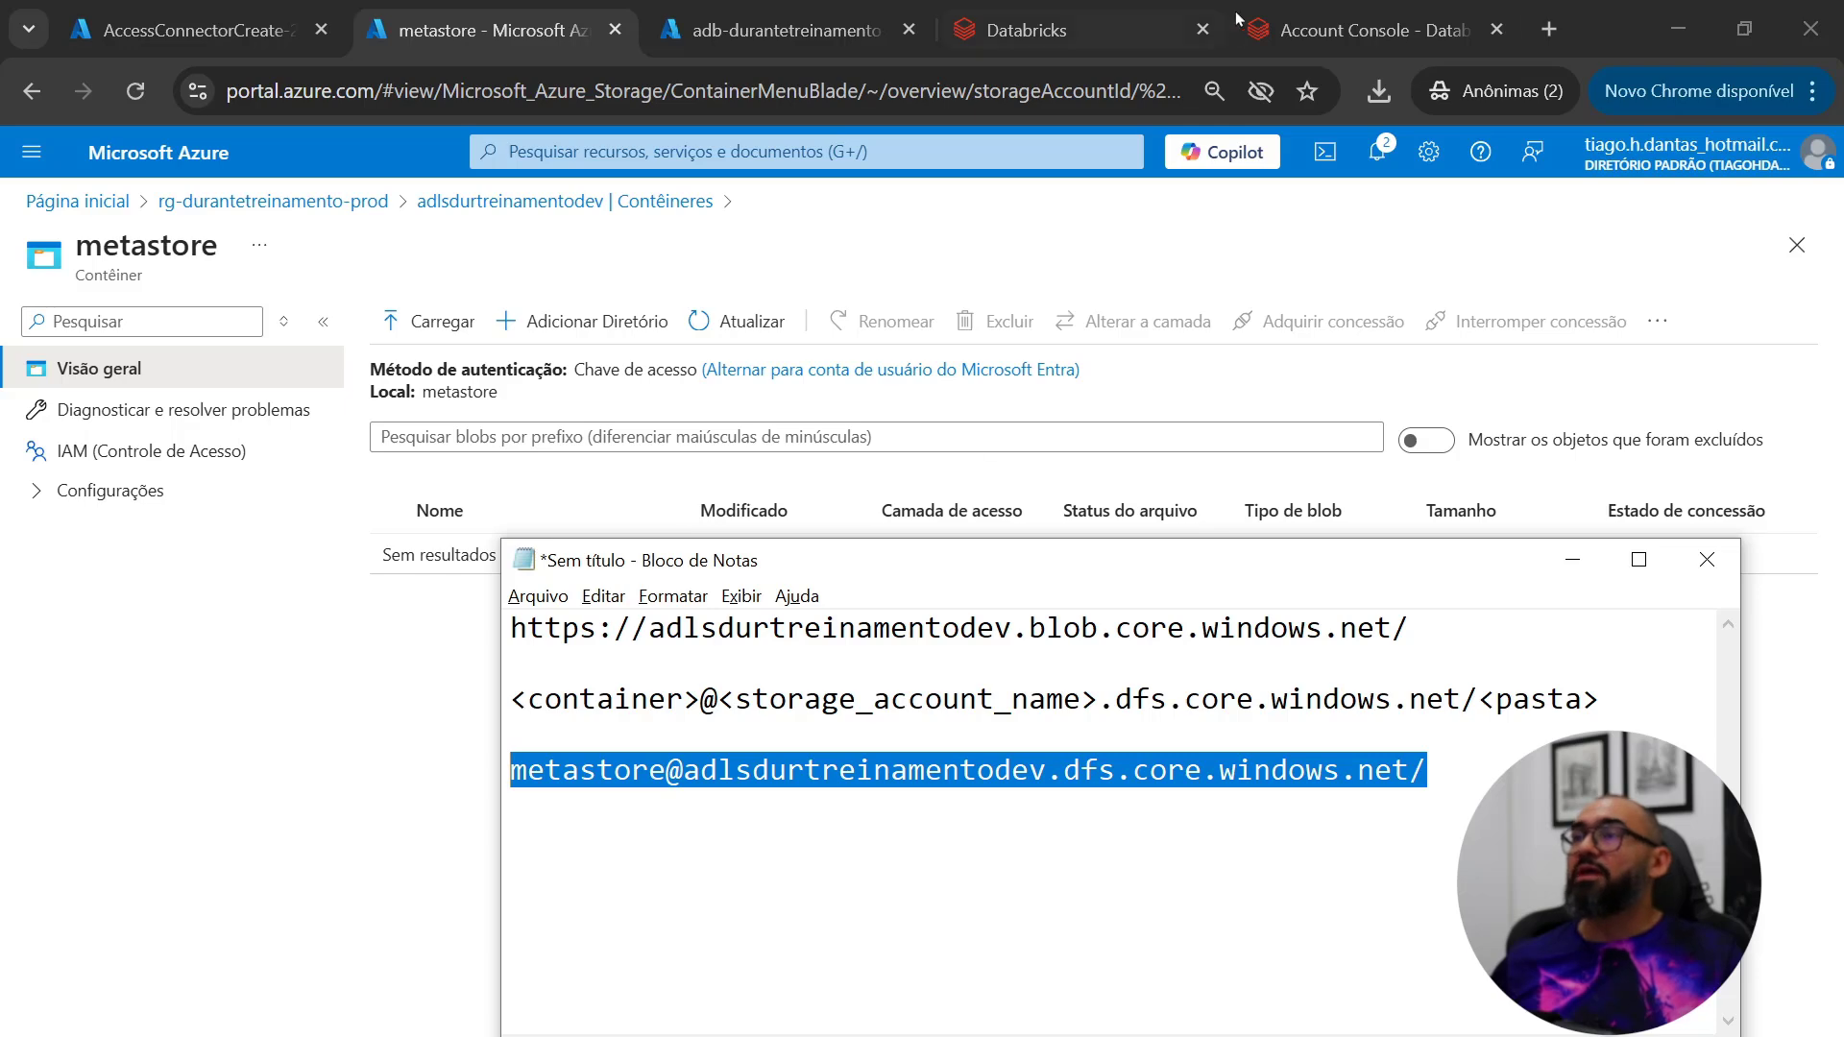
left_click(1276, 2)
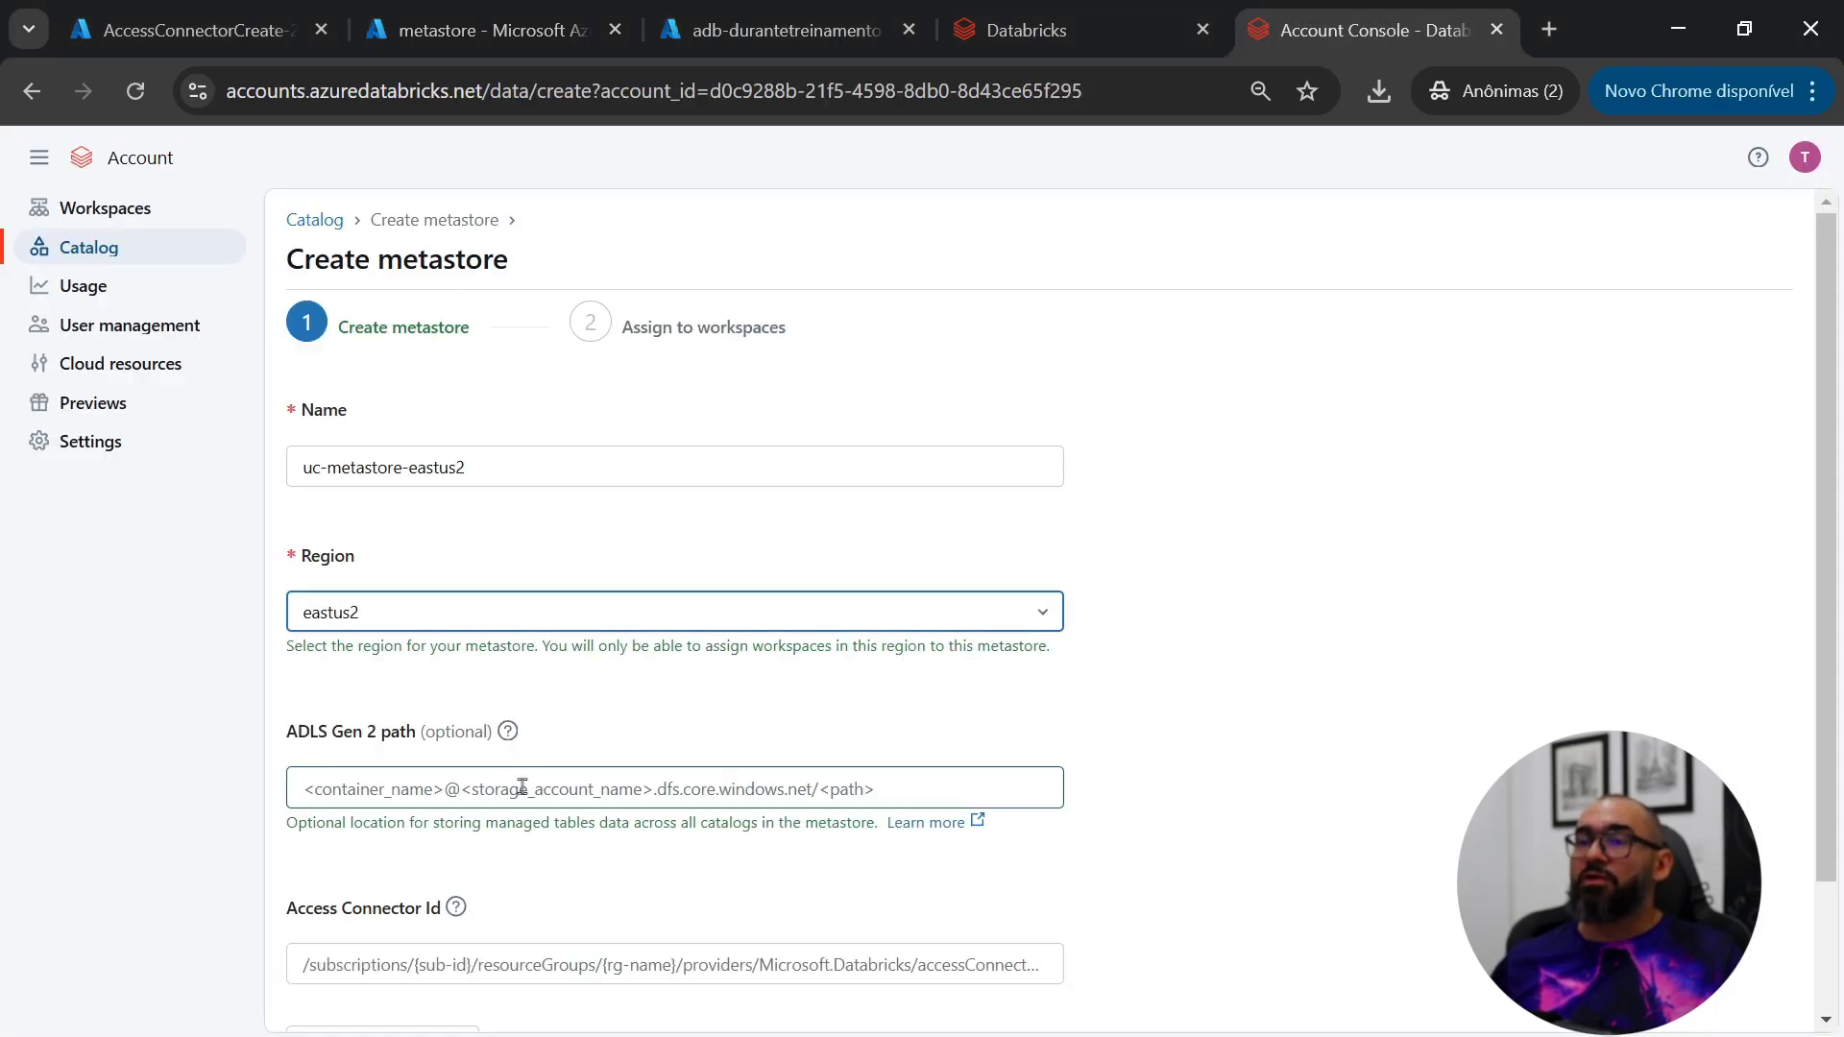
left_click(799, 790)
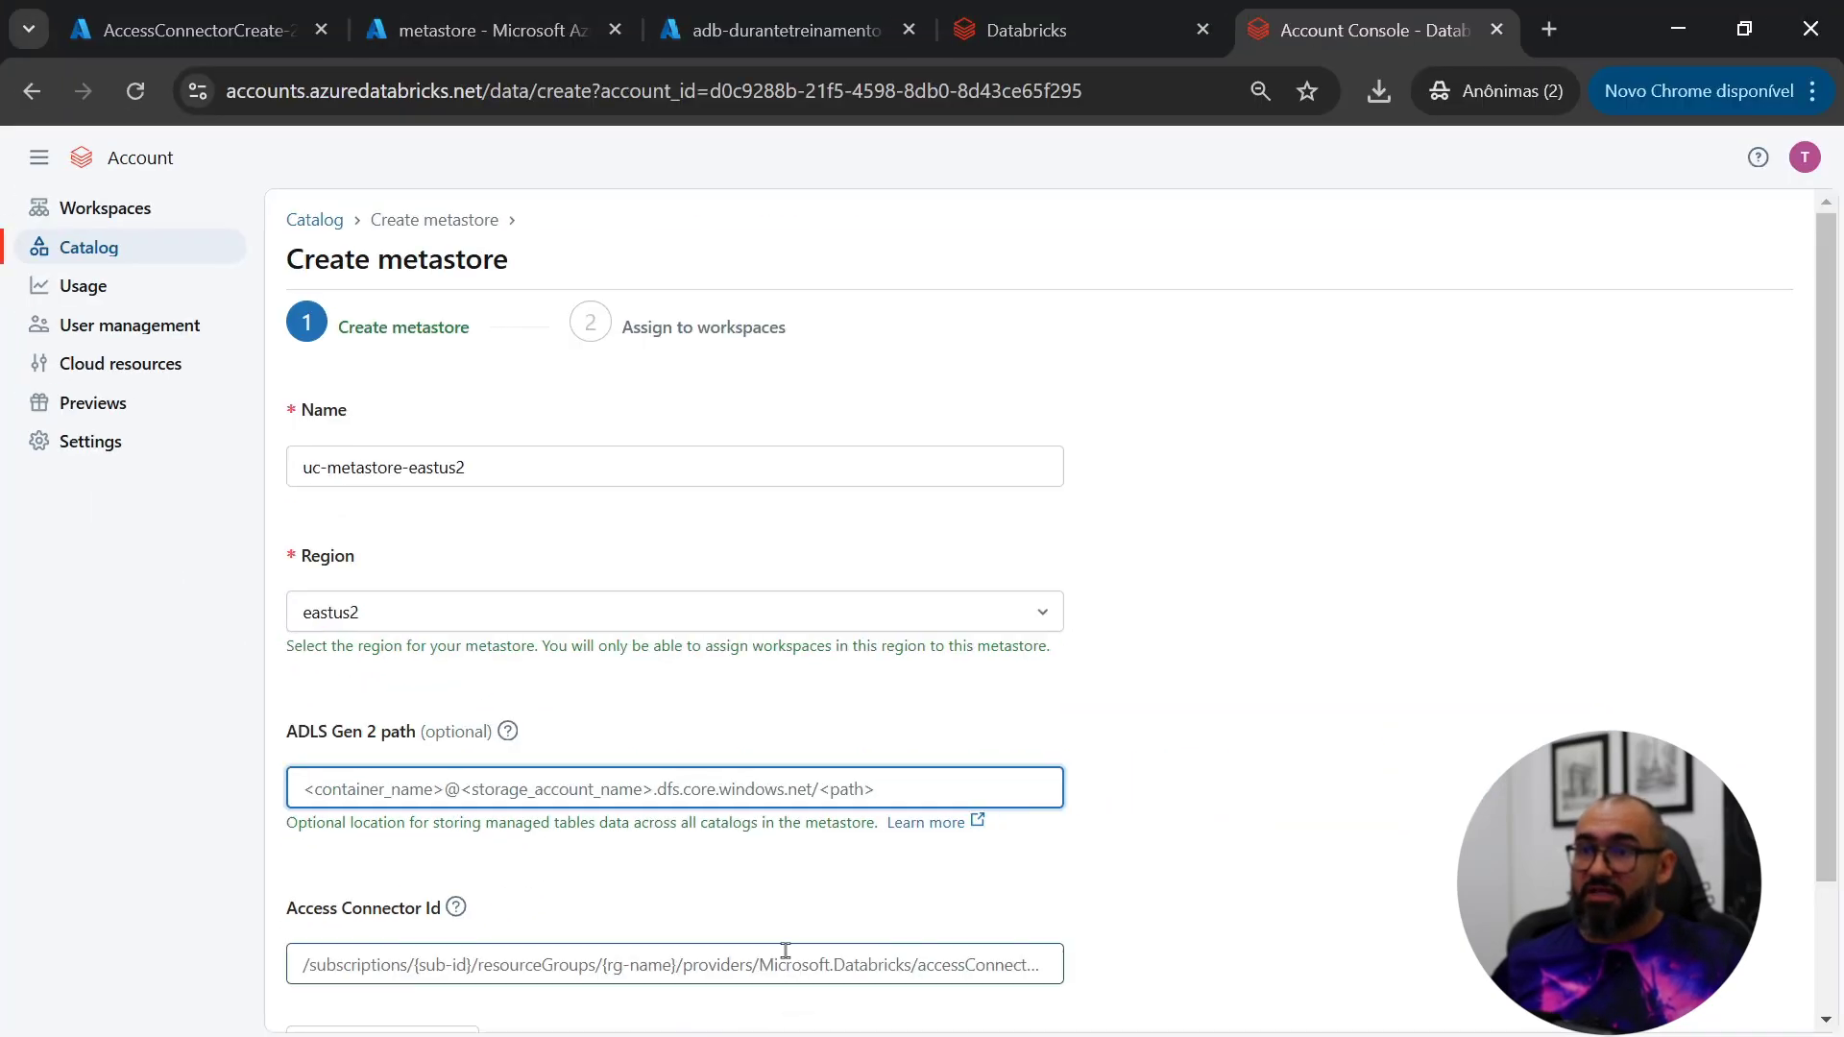
key("ctrl+v")
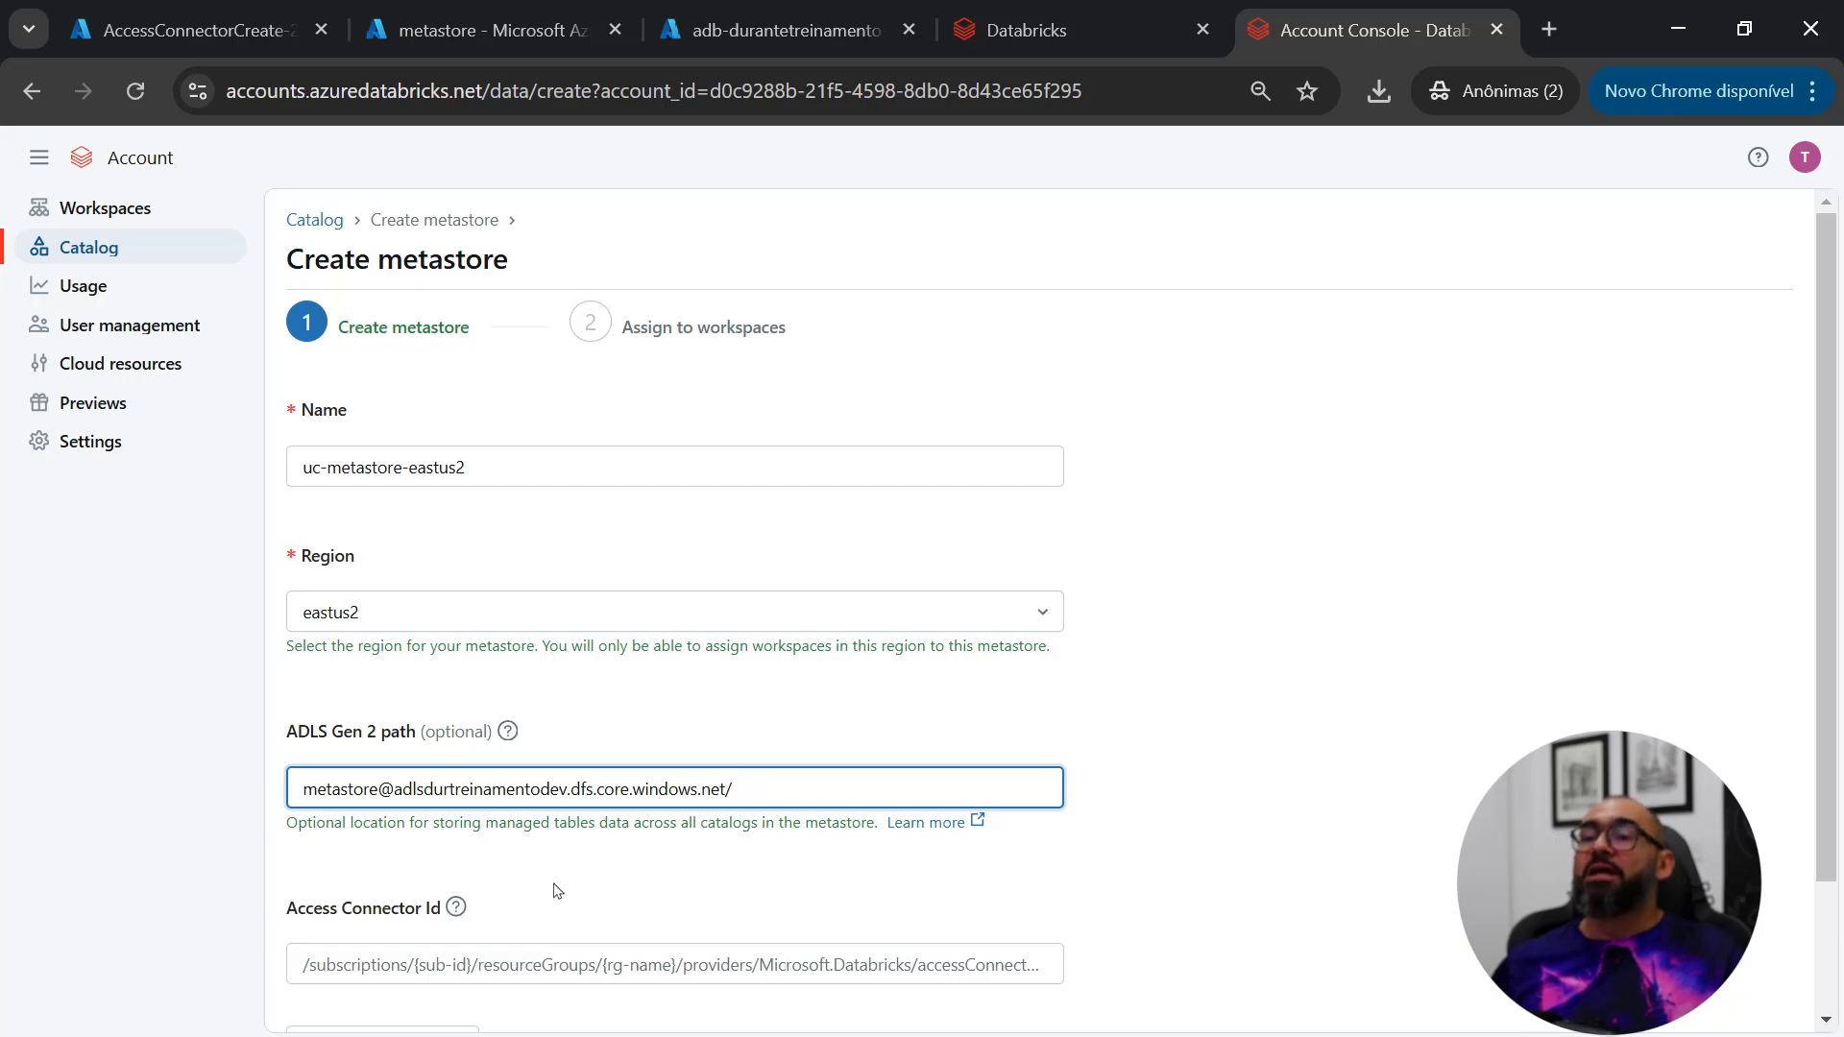
Step: In the Azure portal, open the ucdbx-teste-eastus2 access connector from rg-durantetreinamento-prod and copy its resource ID
left_click(182, 27)
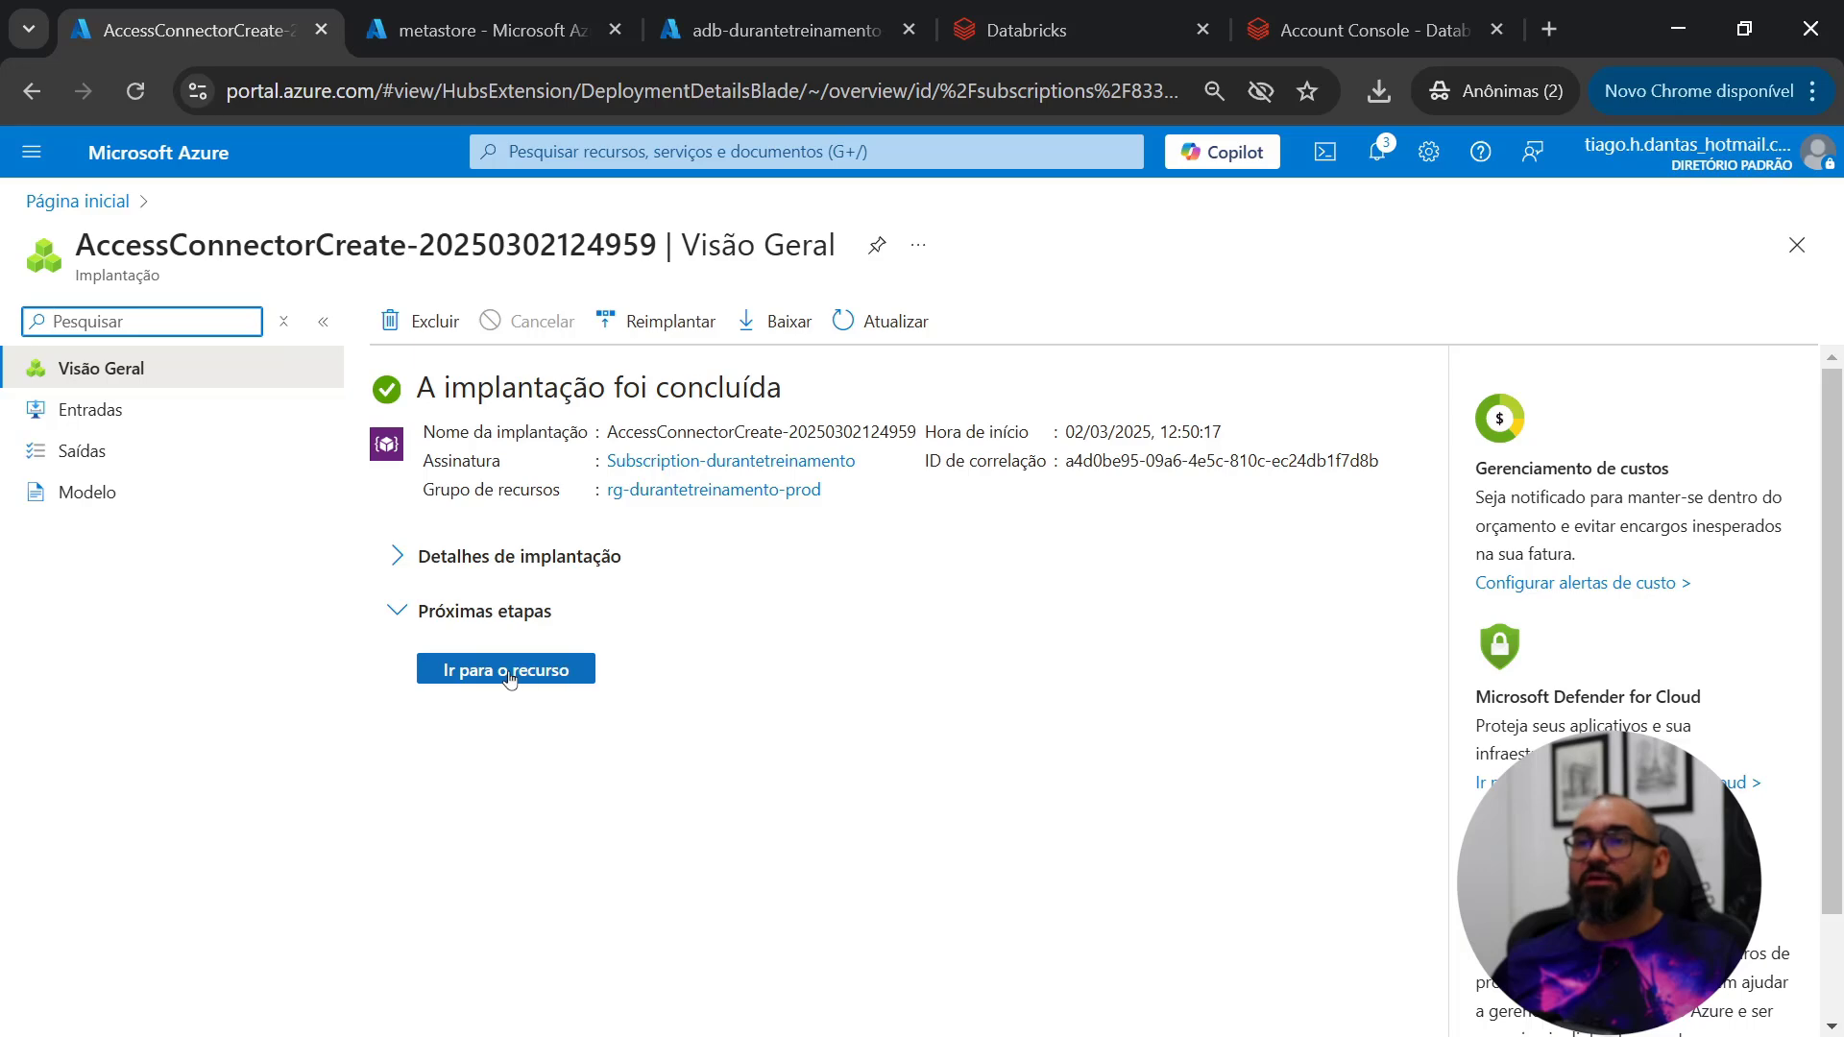
left_click(492, 667)
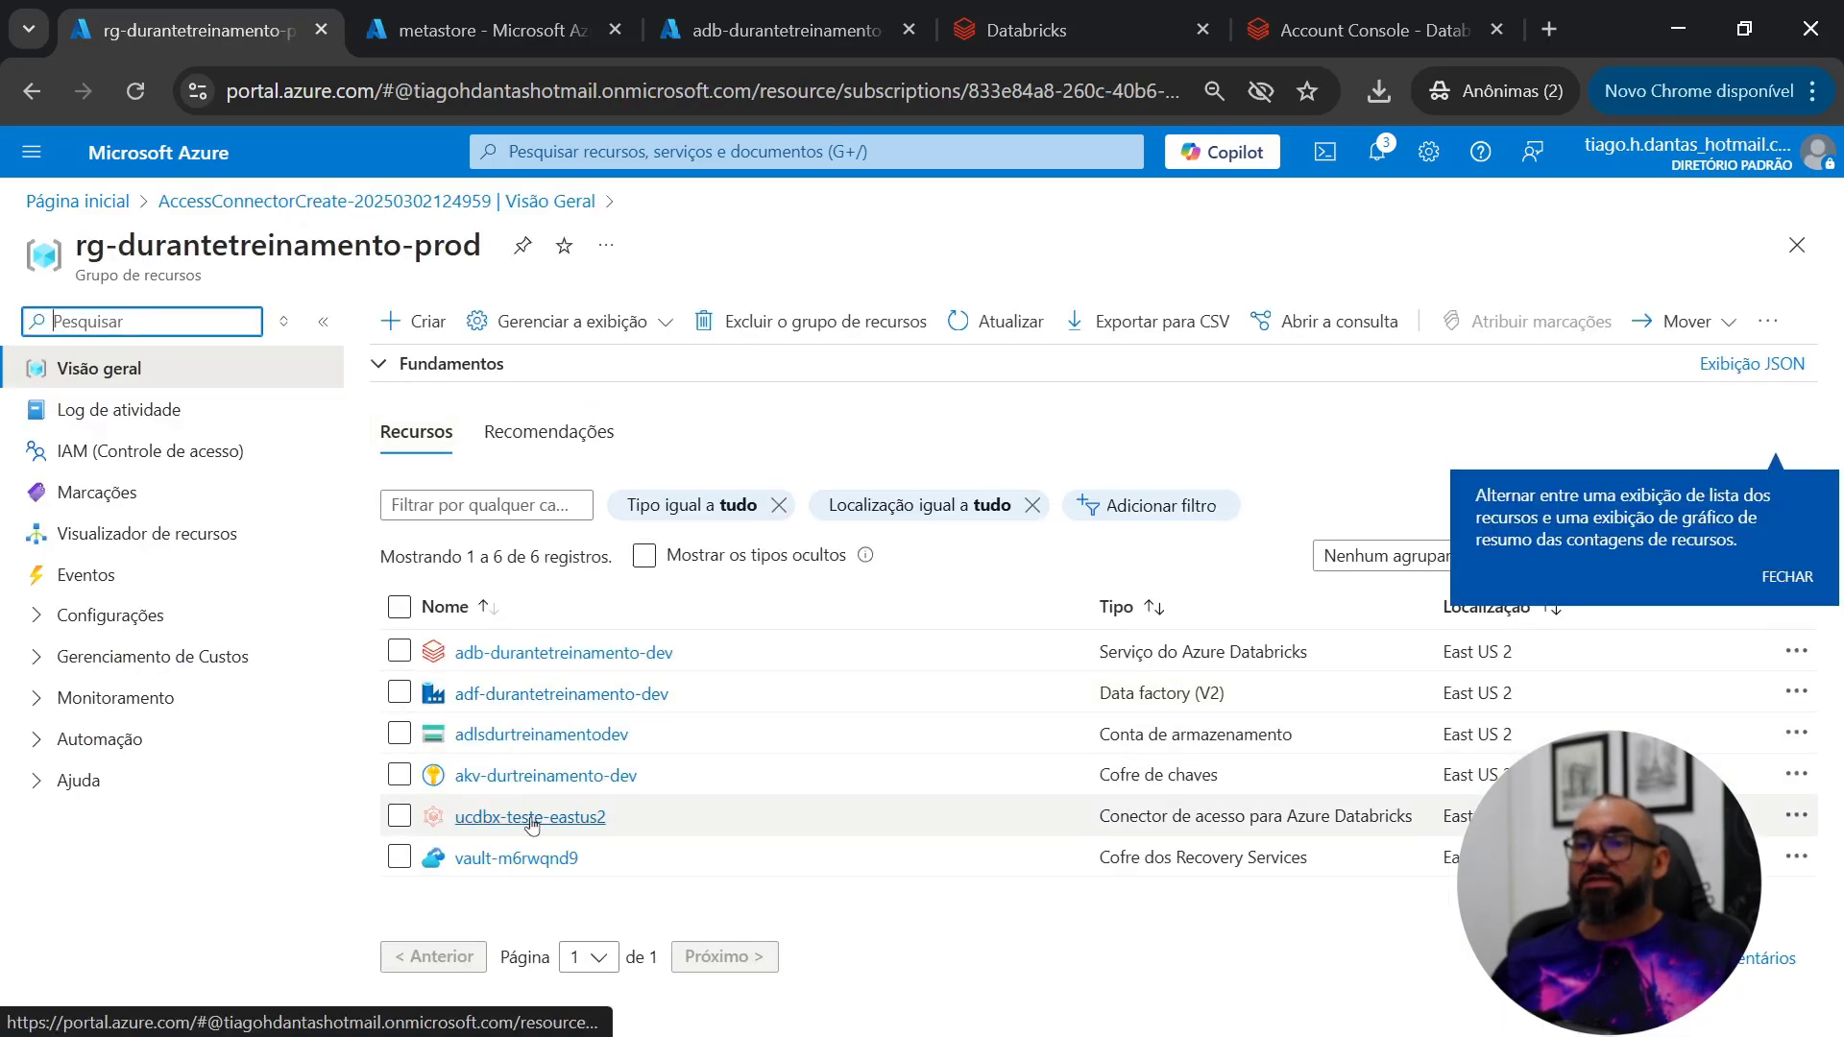
left_click(531, 817)
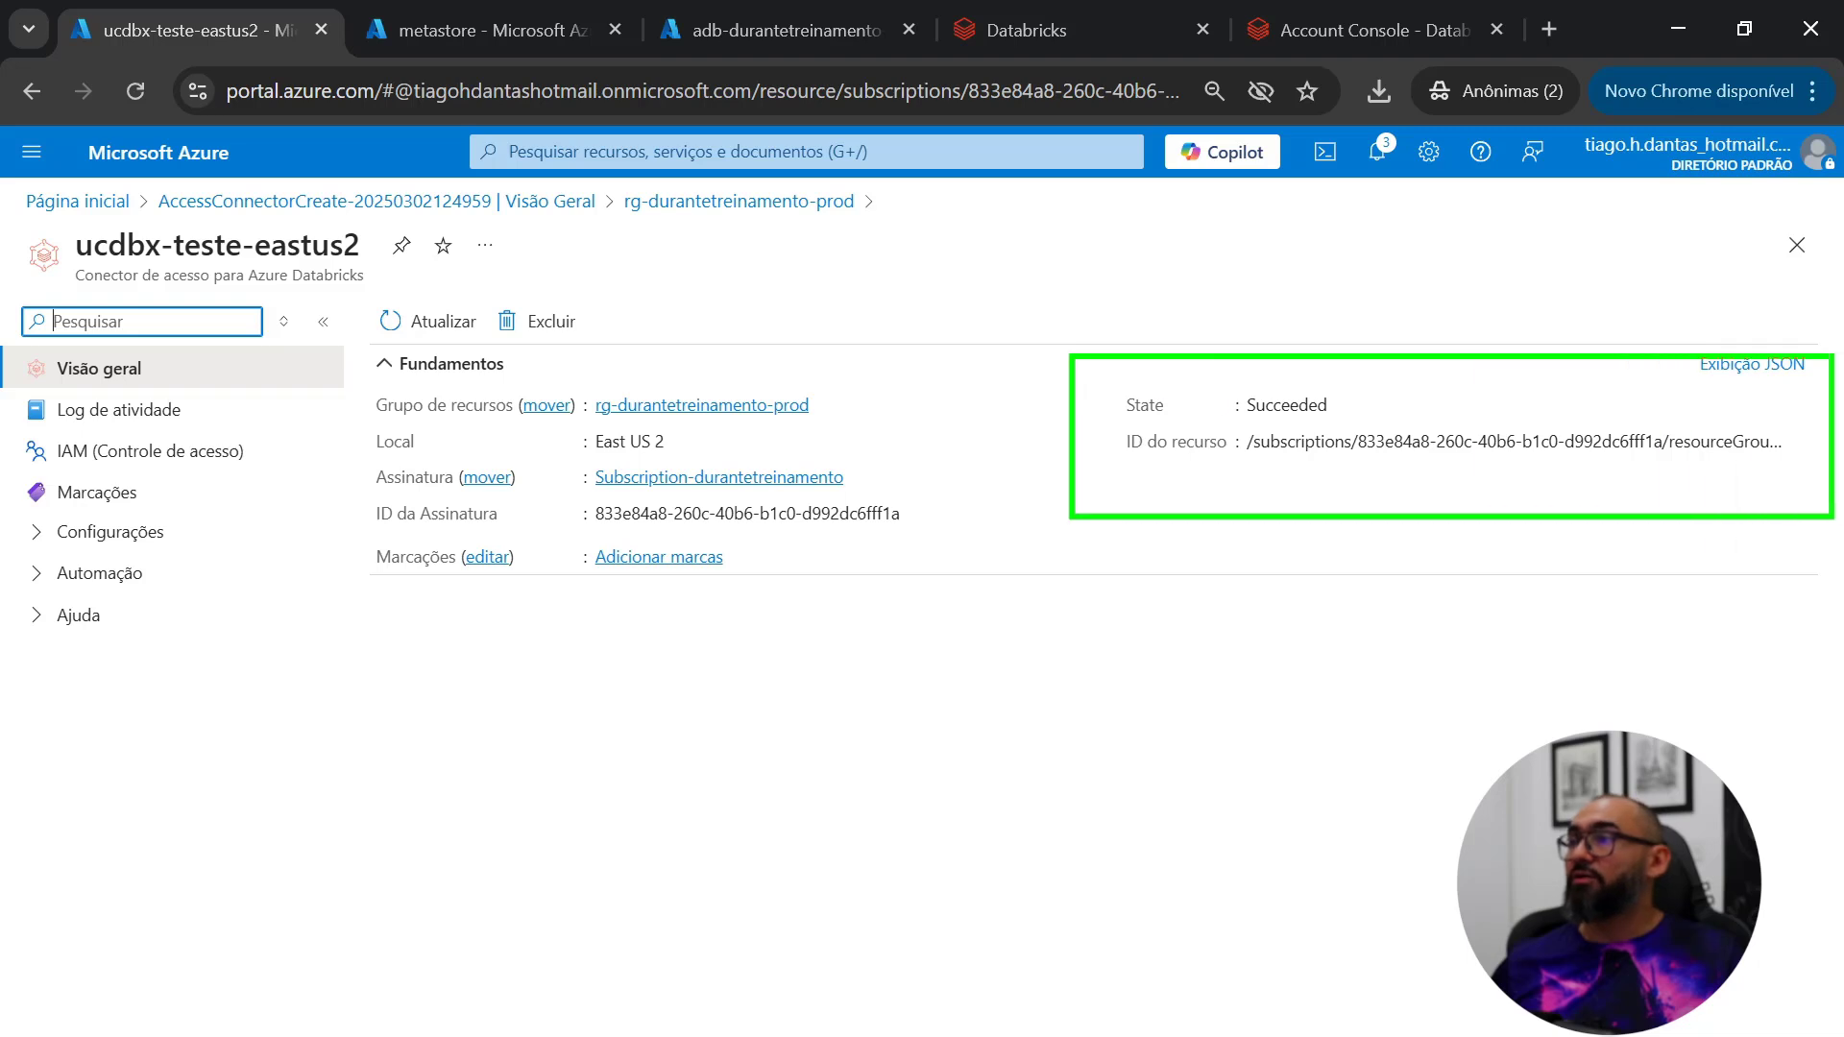
left_click(1799, 445)
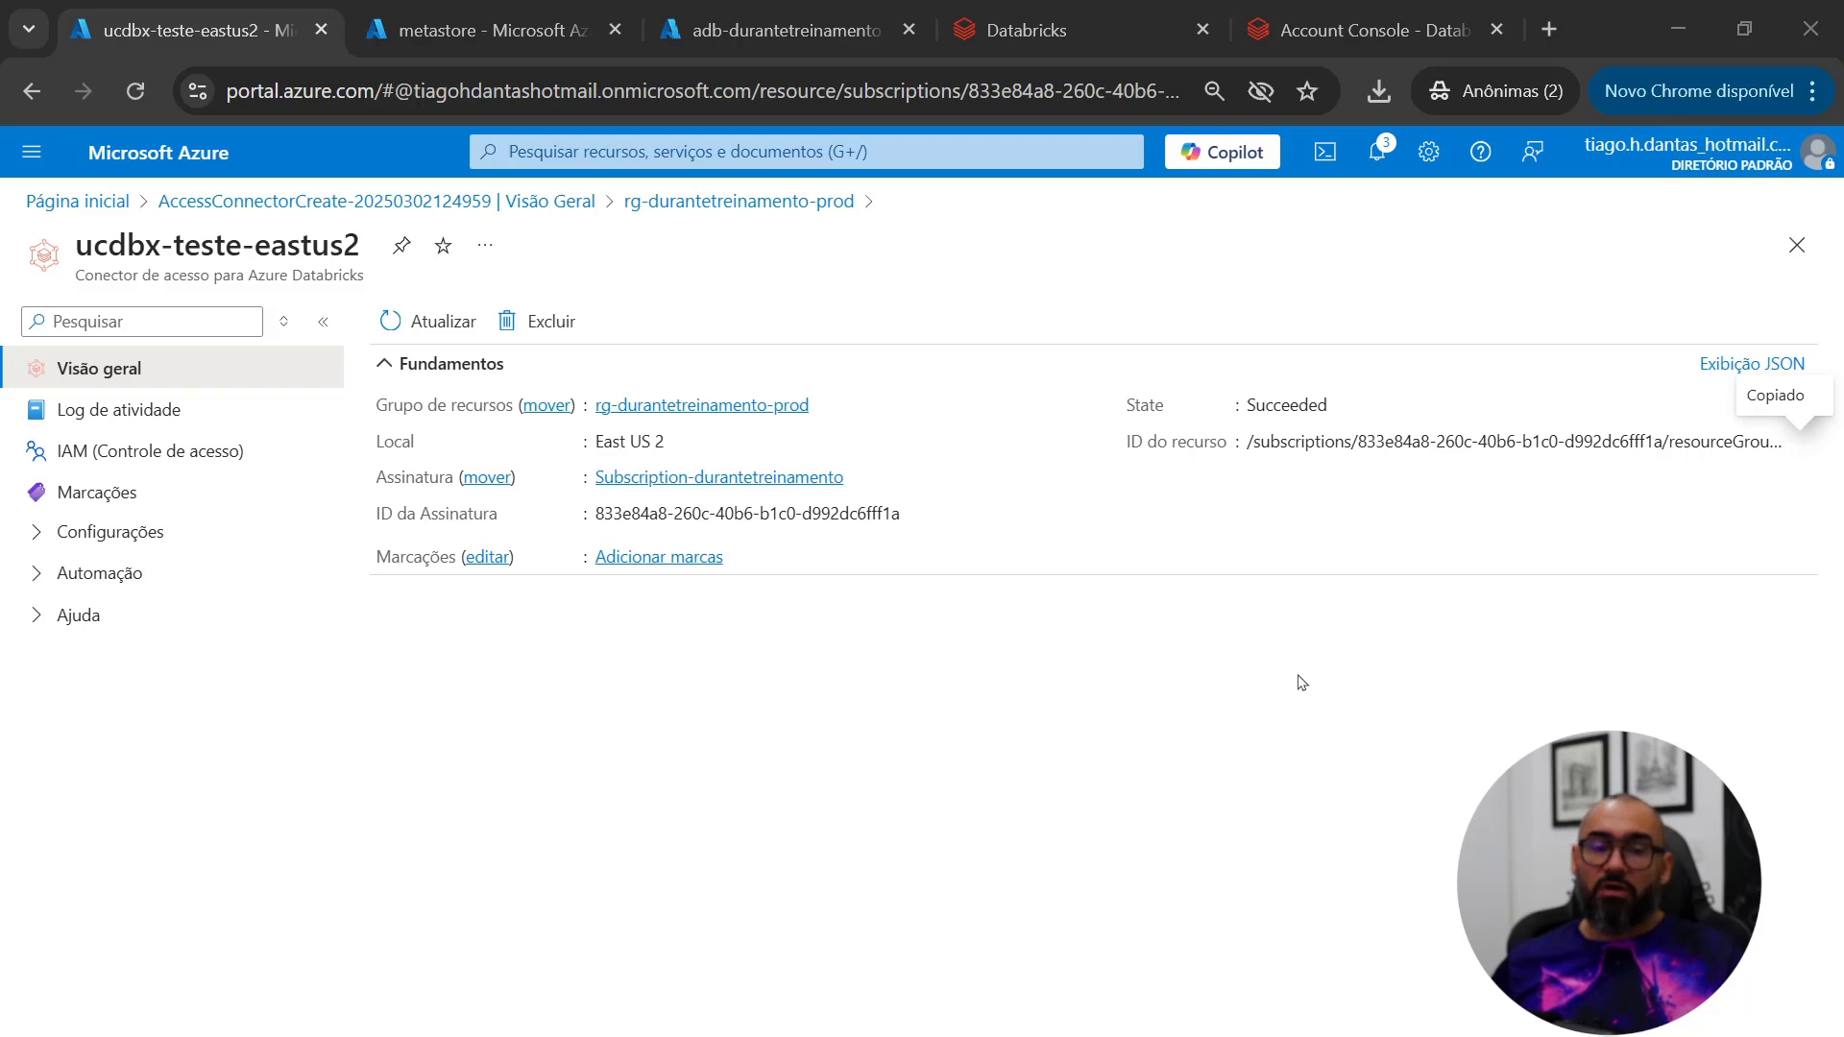
Step: Paste the connector's resource ID as the Access Connector Id in the account console and create the uc-metastore-eastus2 metastore
left_click(1061, 36)
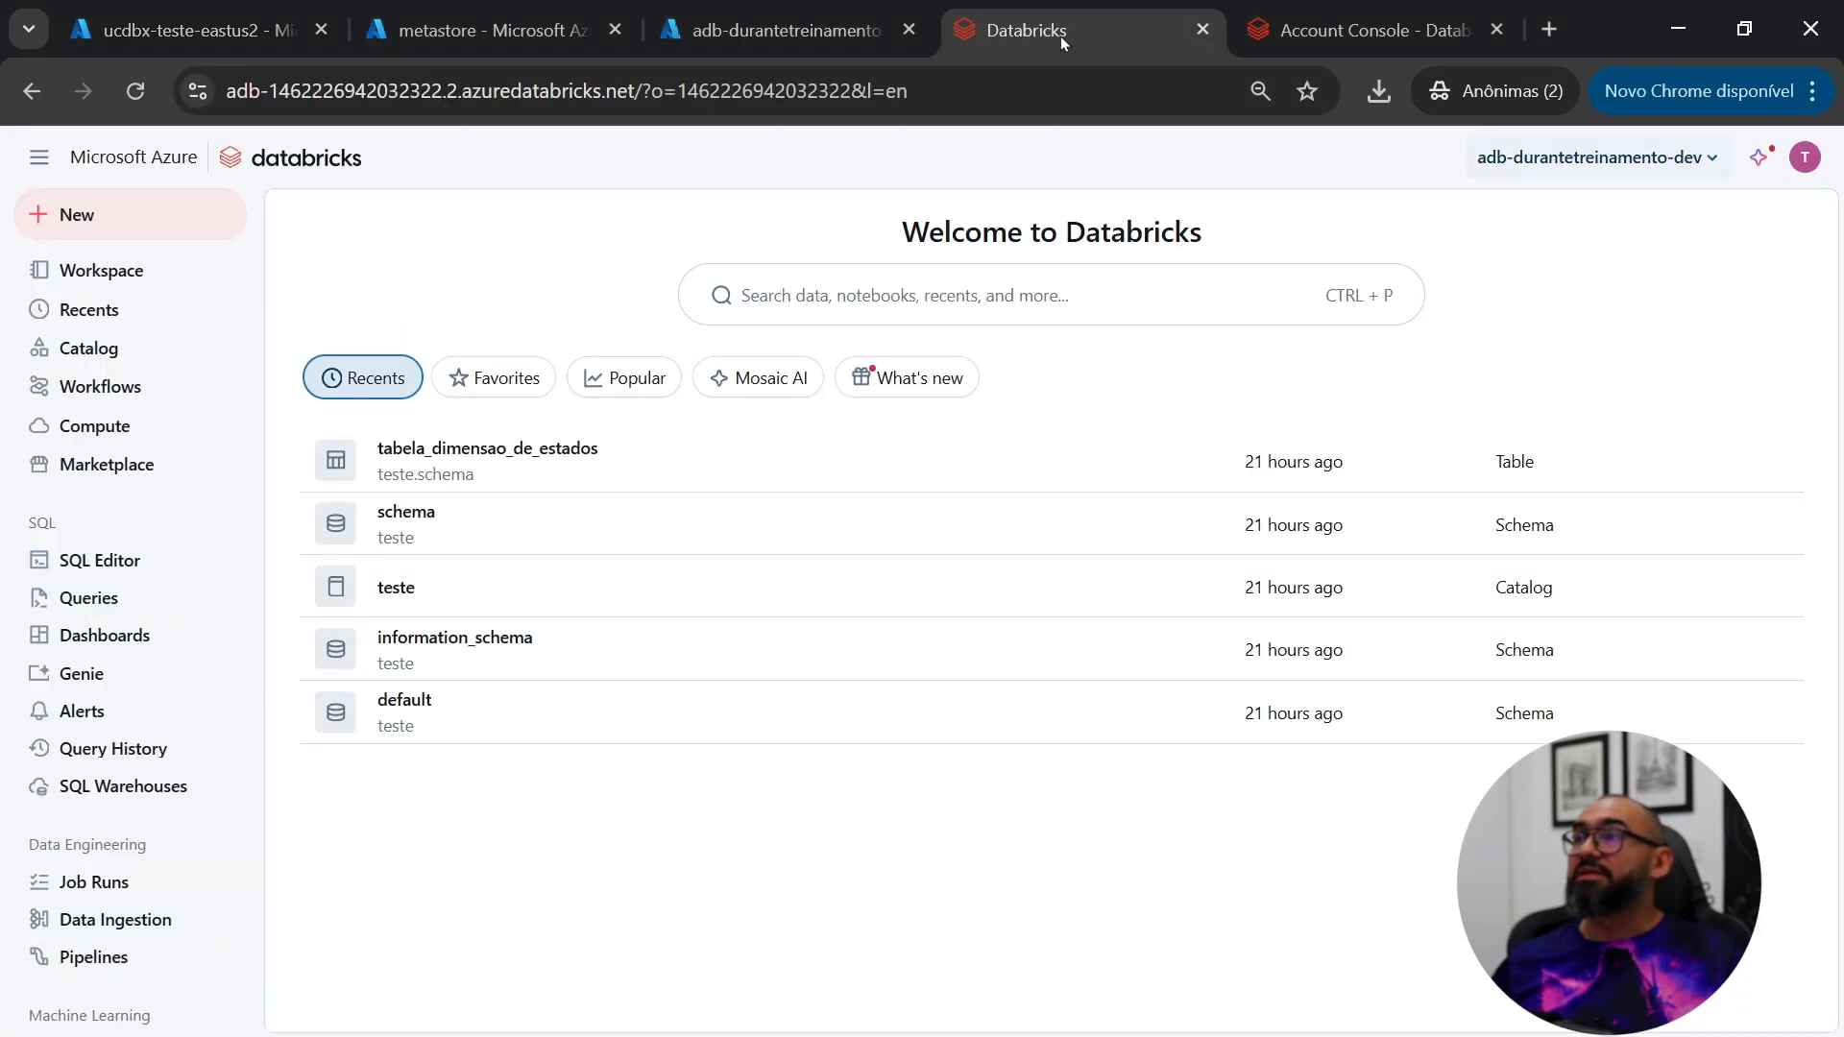
left_click(1402, 16)
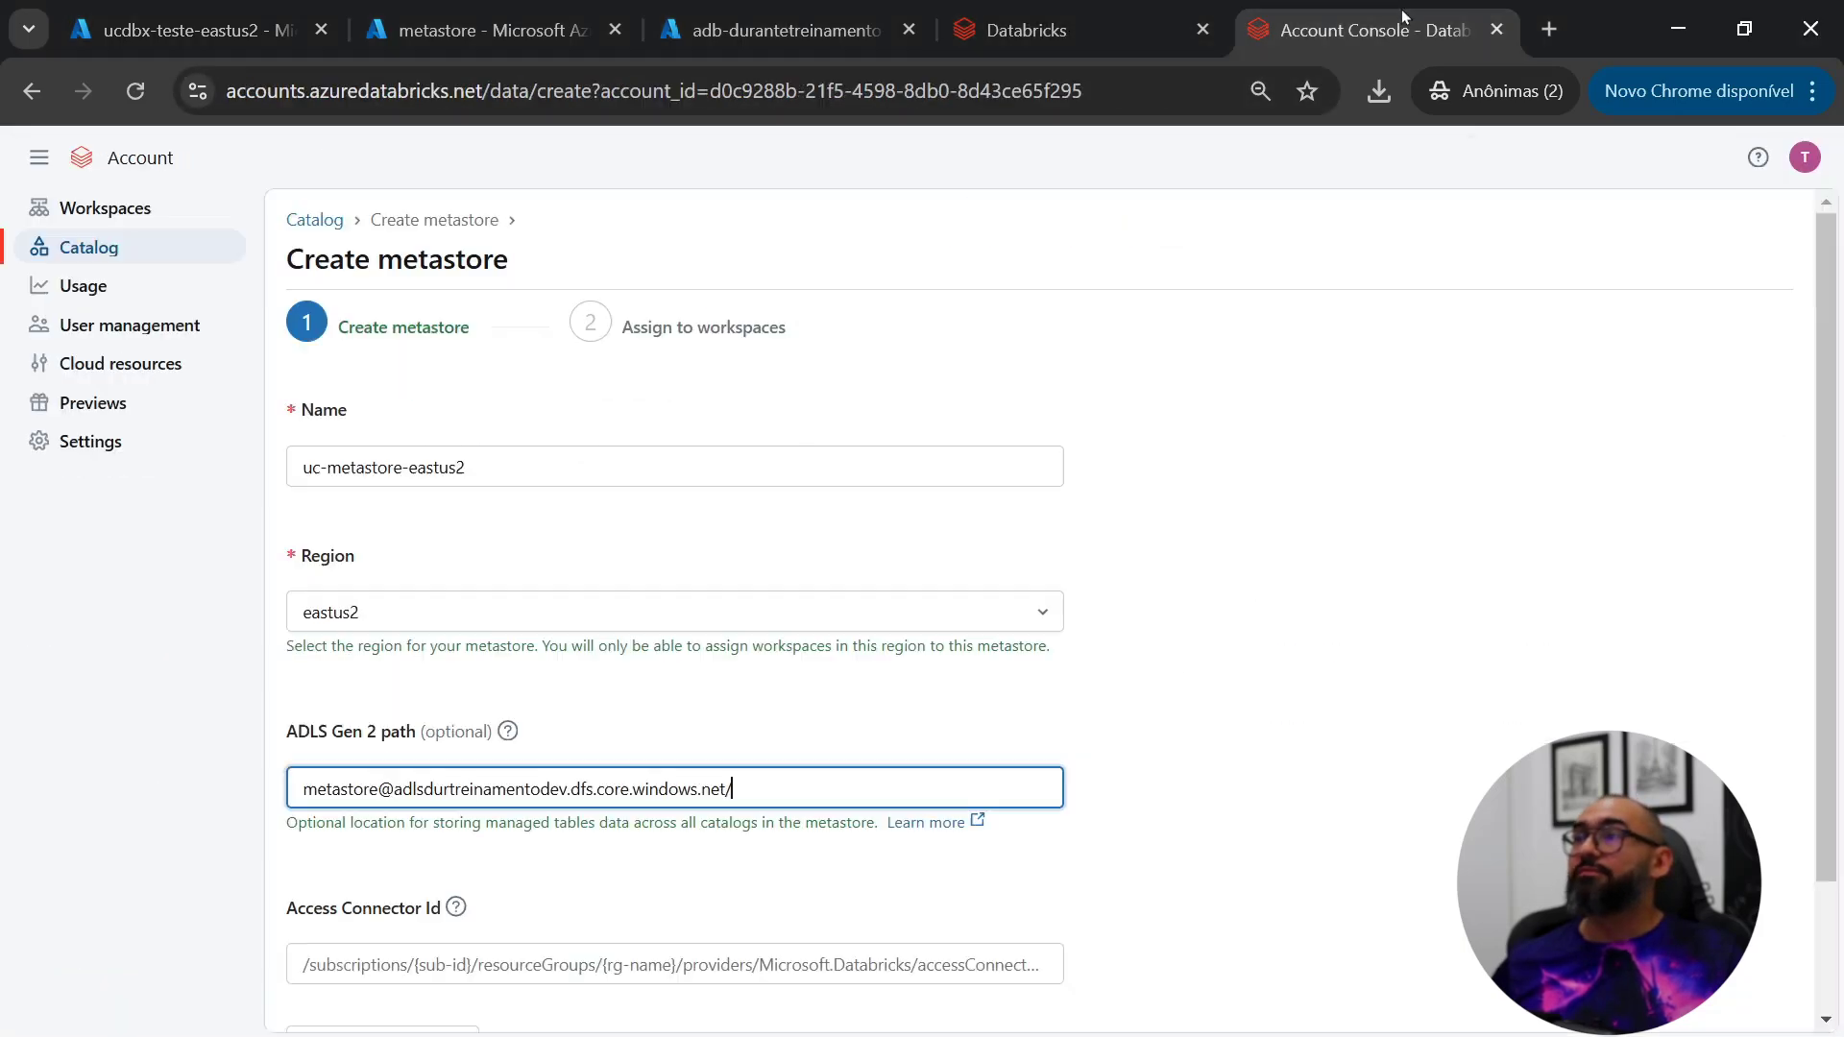
left_click(530, 943)
key("ctrl+v")
scroll(855, 999, "down", 2)
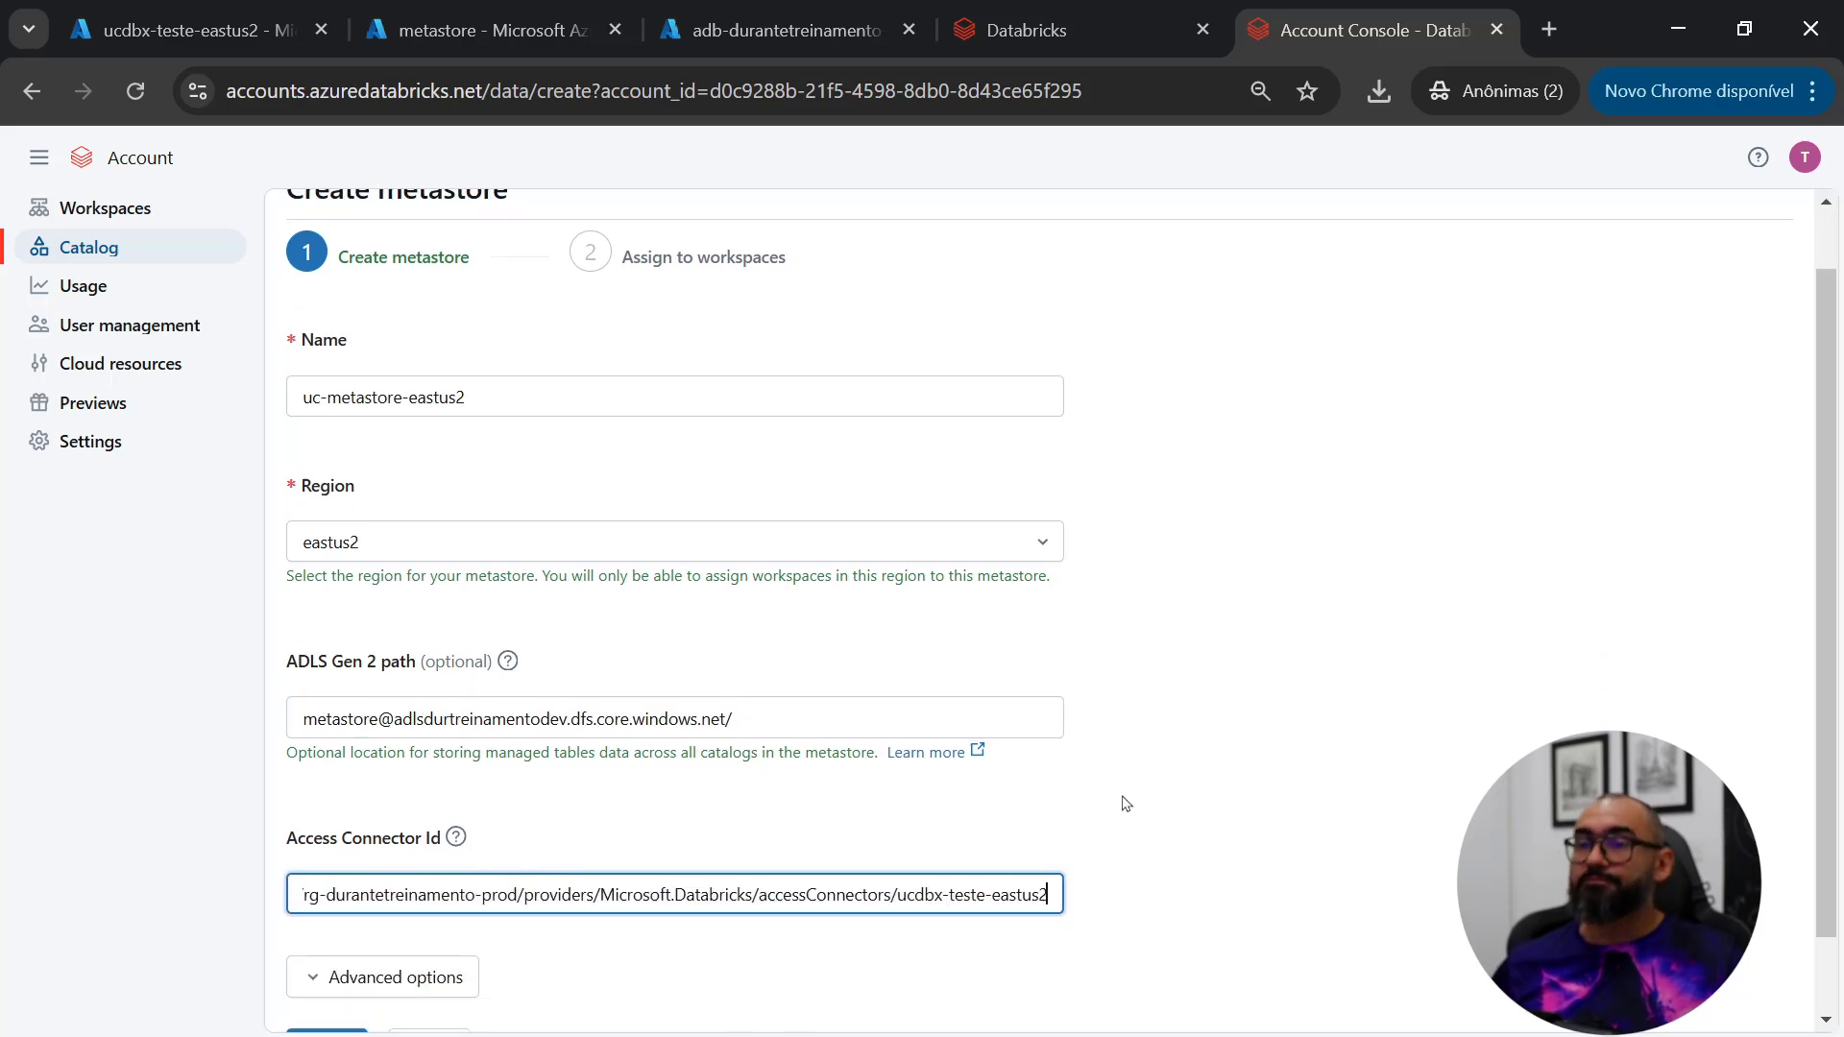
left_click(327, 961)
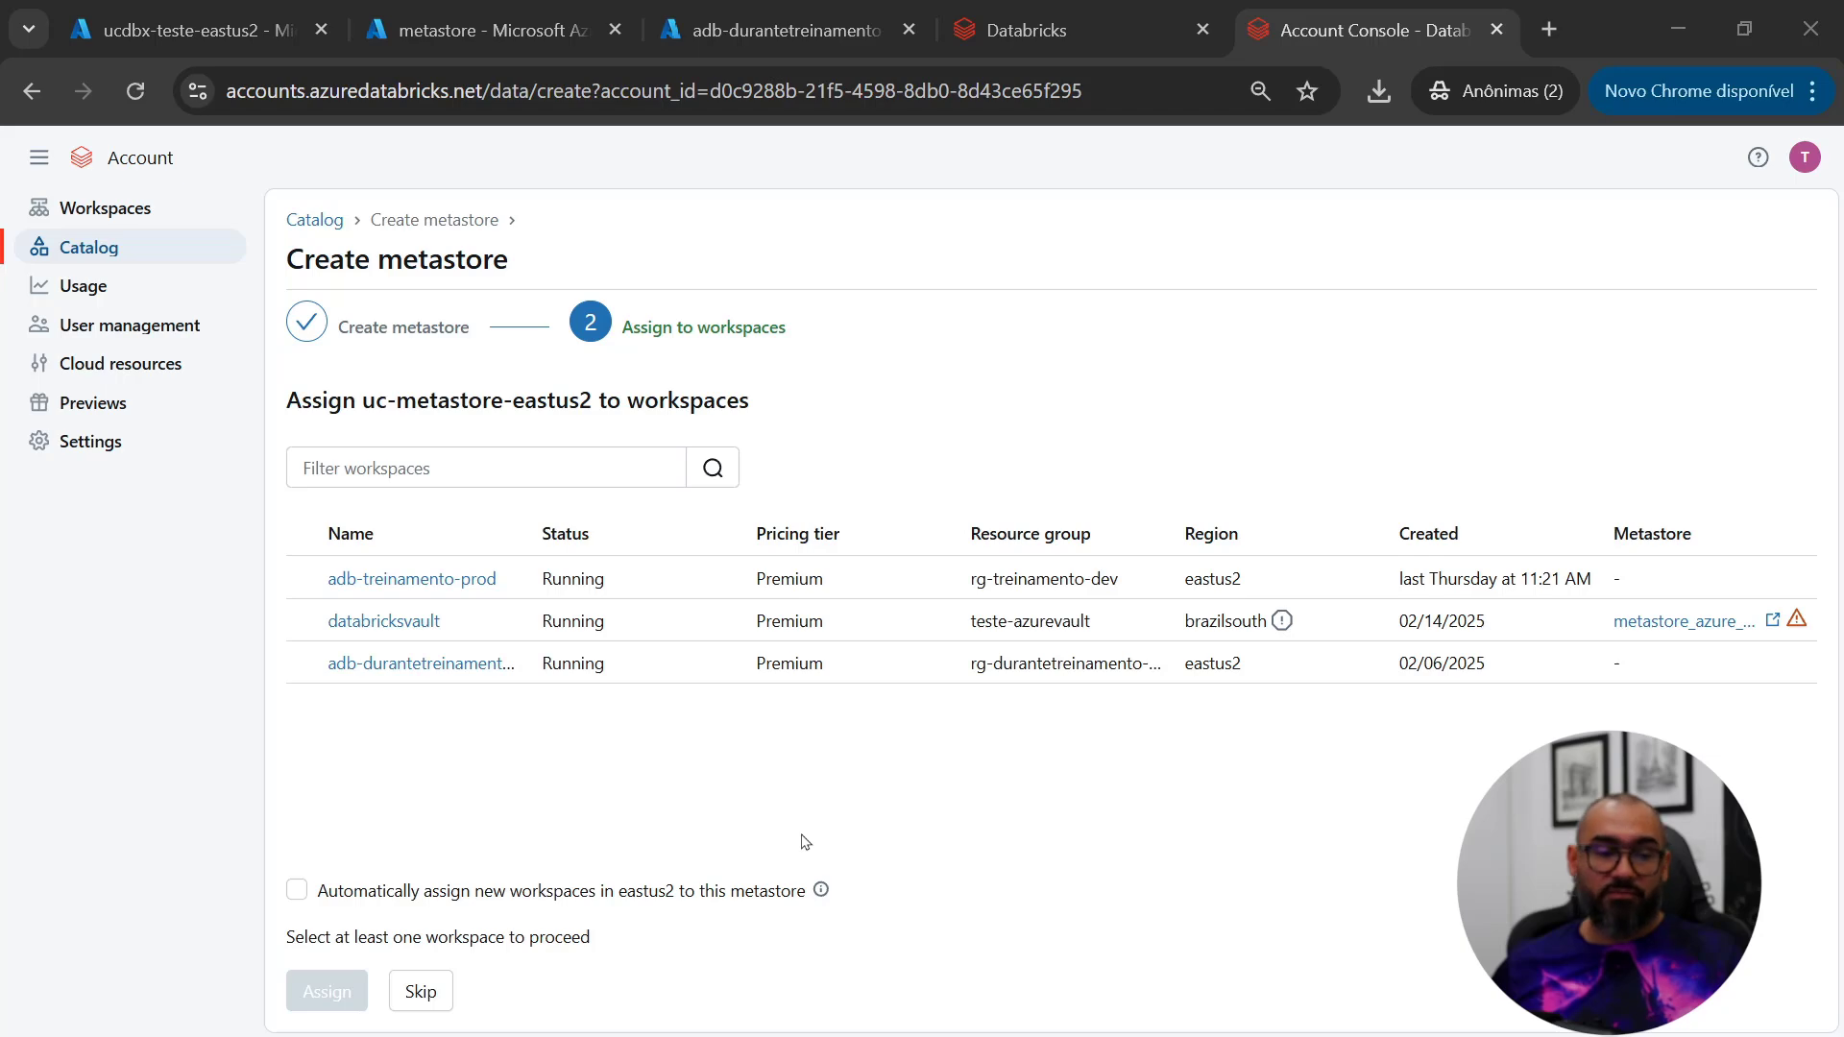
Step: Consult the workspace-enabling slide and assign uc-metastore-eastus2 to the adb-durantetreinamento workspace in rg-durantetreinamento-prod
key("alt+Tab")
left_click(1102, 670)
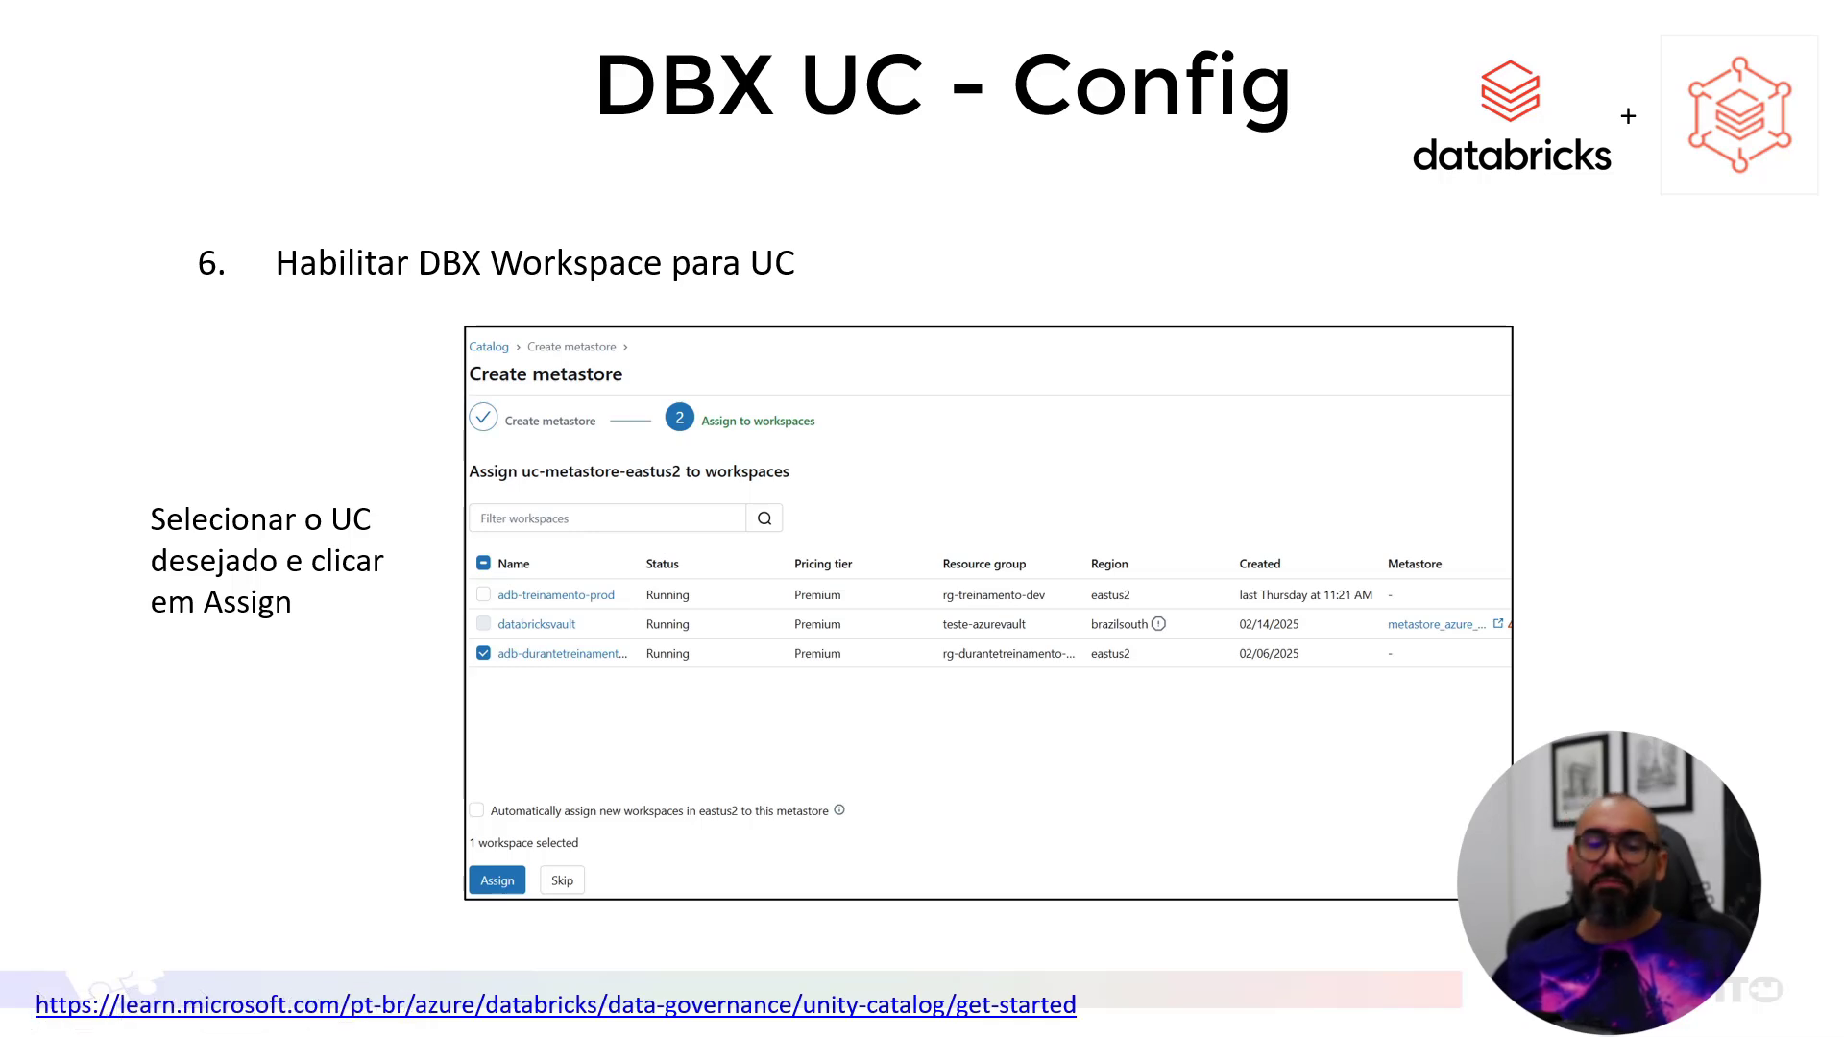
key("alt+Tab")
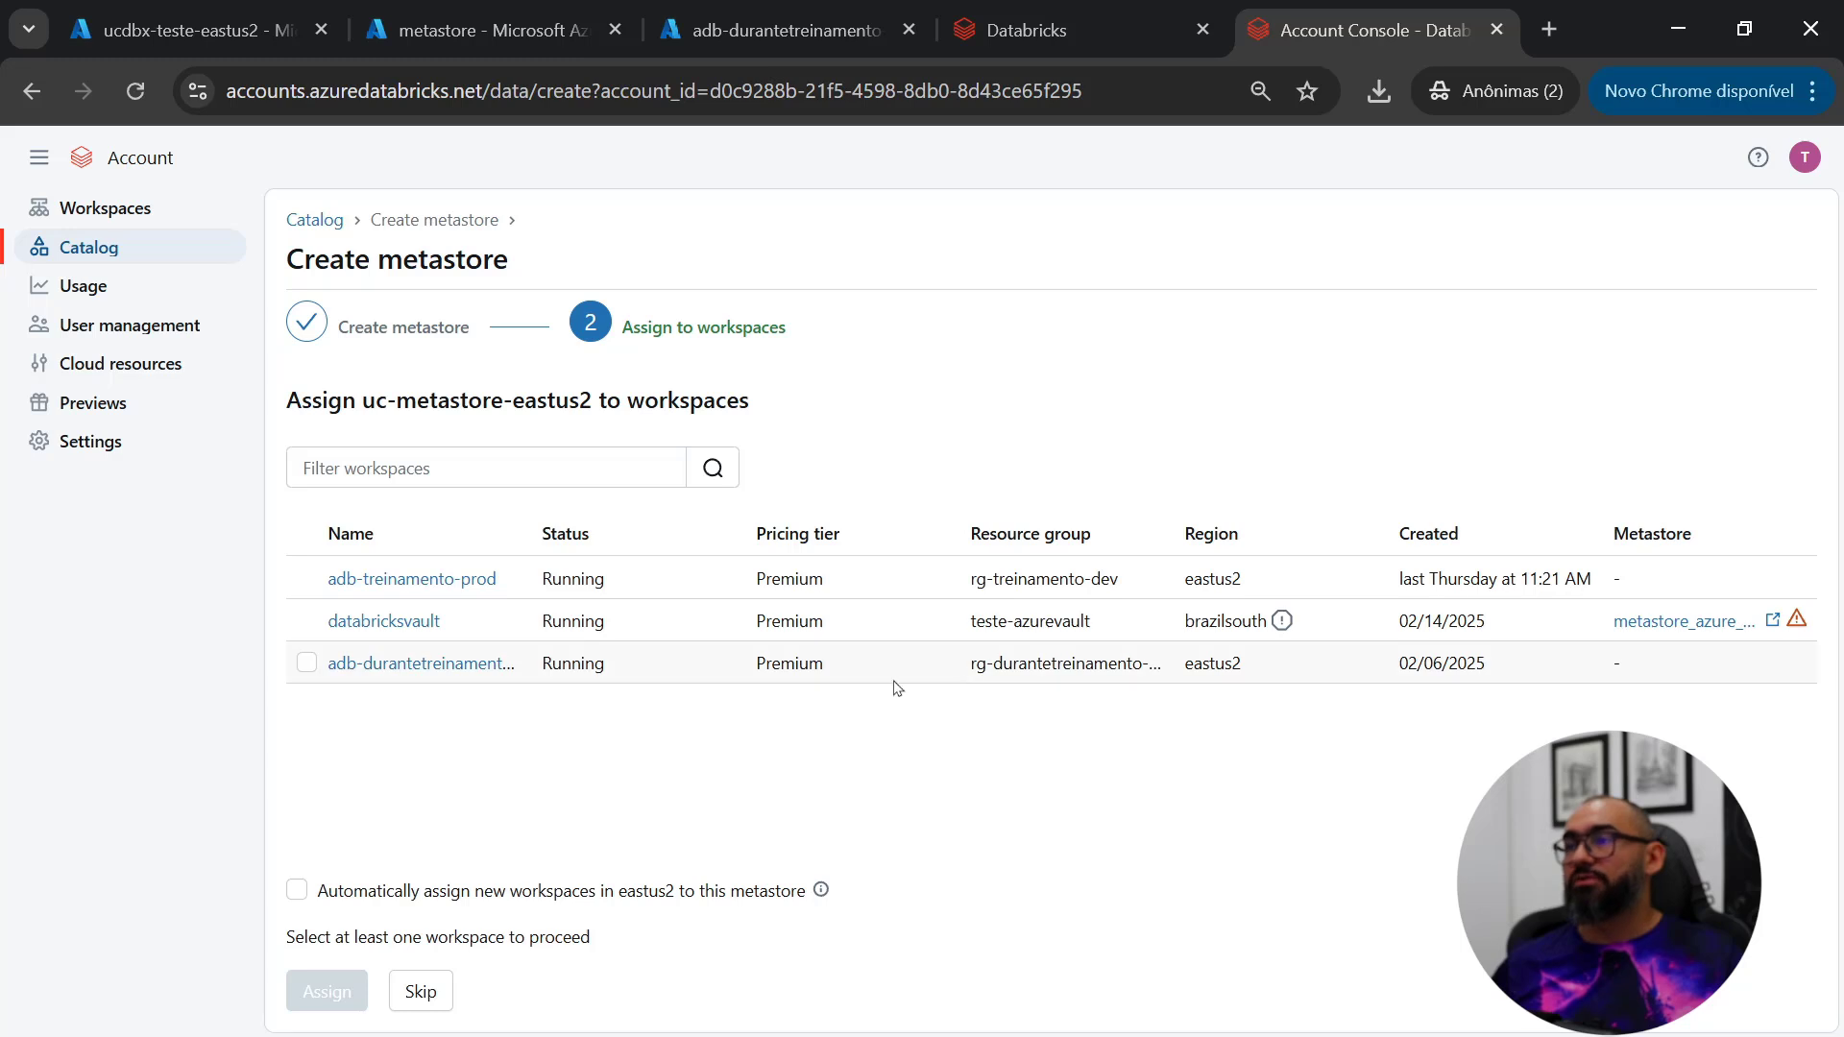
left_click(306, 663)
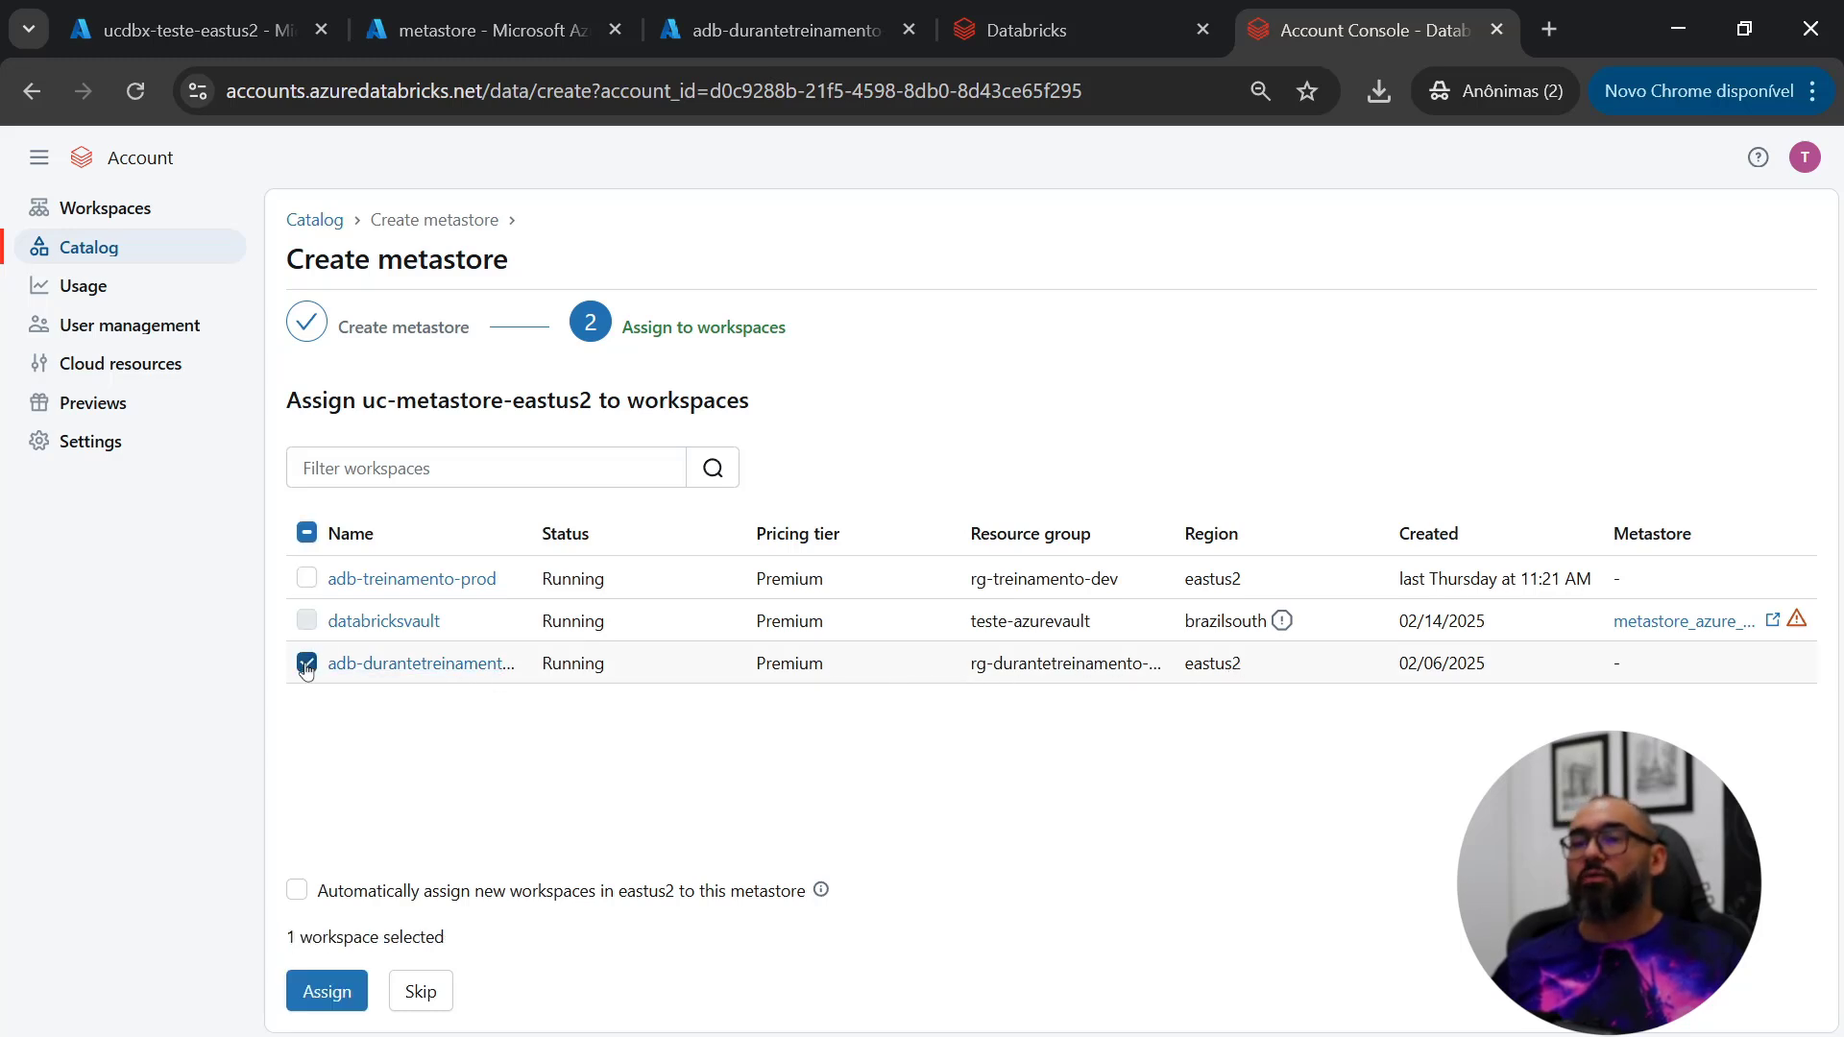
left_click(337, 999)
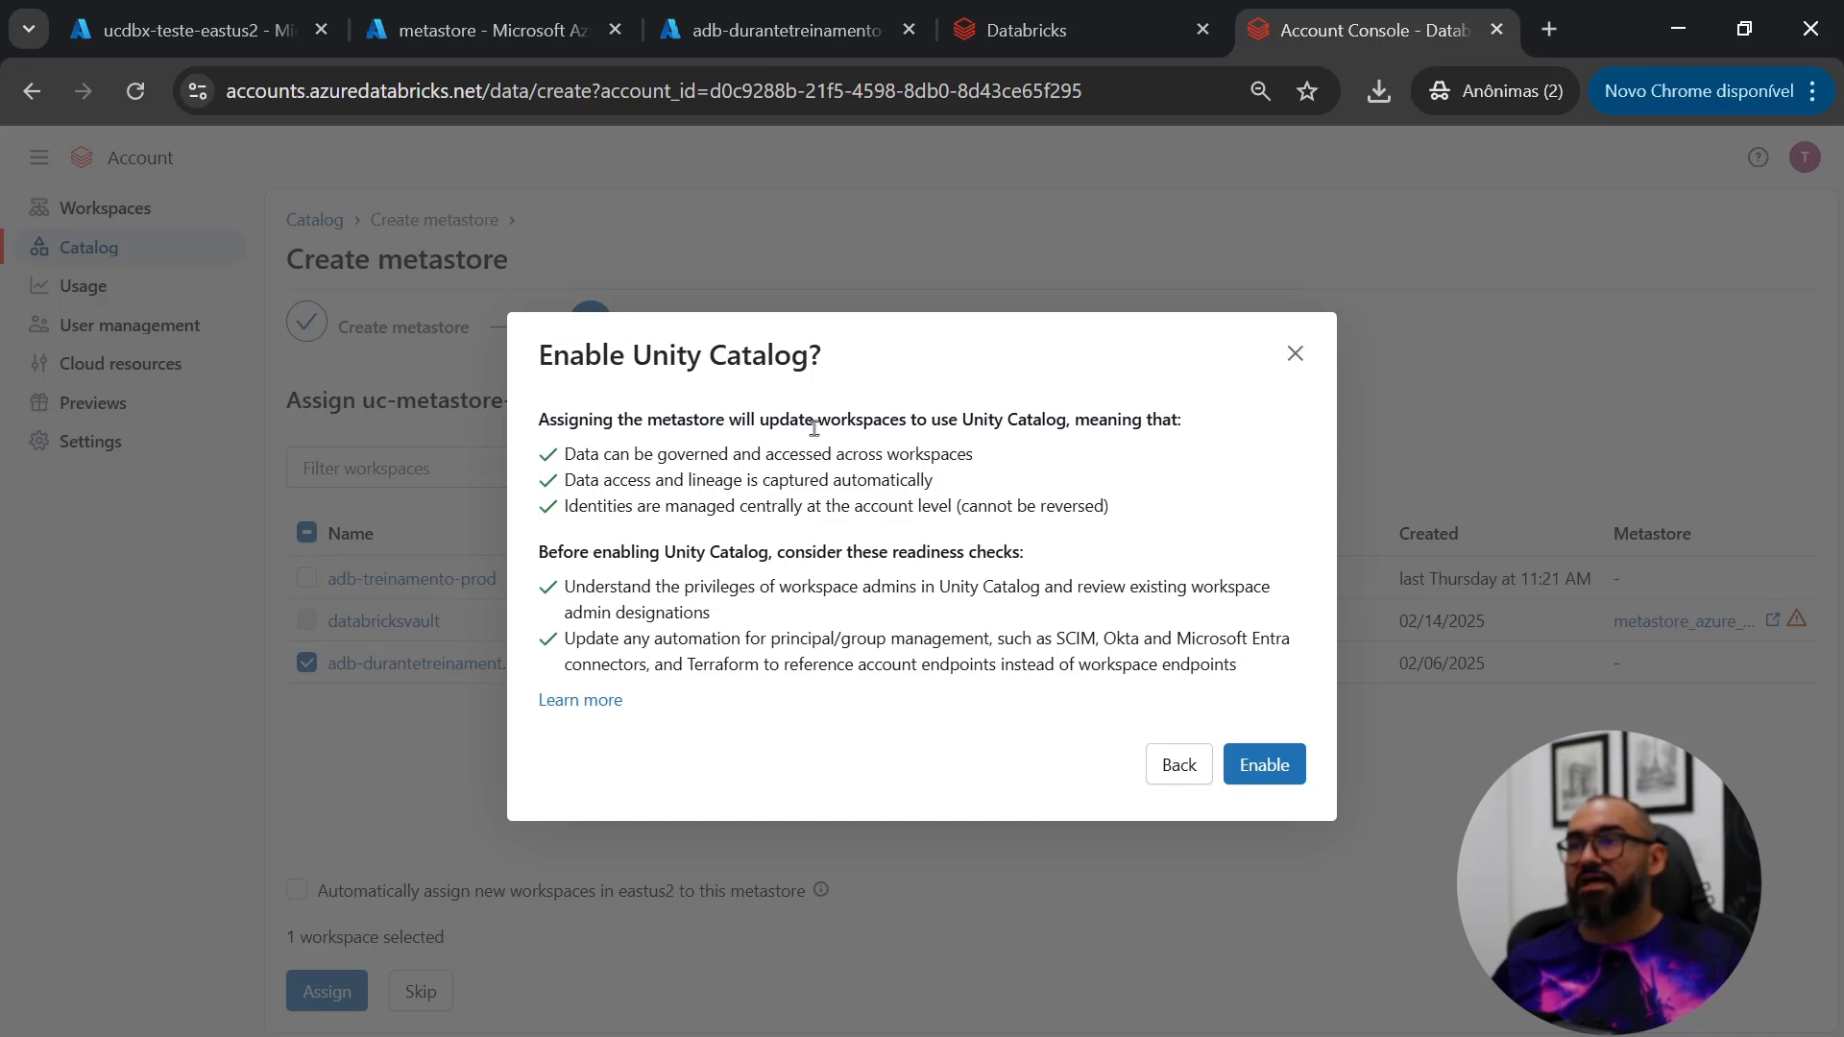
Step: Review the effects and readiness checks for Unity Catalog, enable it for the selected workspace, and dismiss the closing message
left_click_drag(939, 420, 1058, 423)
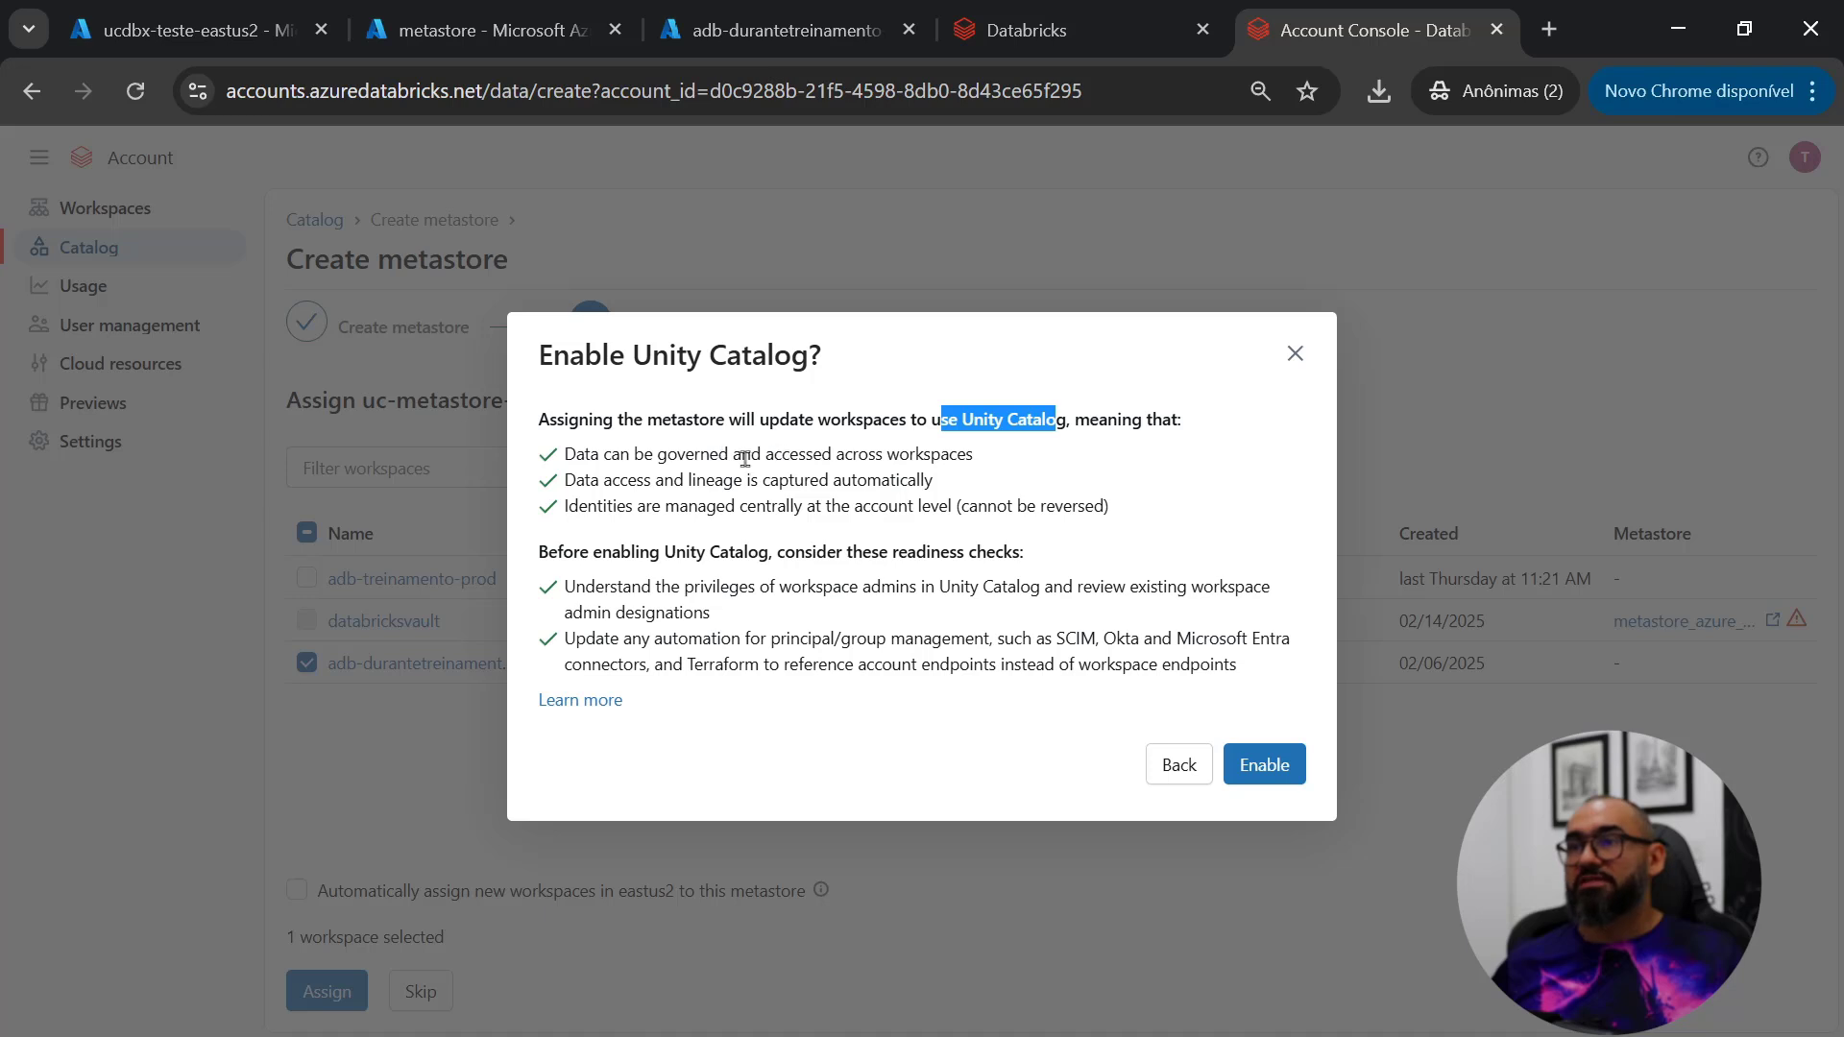
left_click_drag(701, 454, 992, 449)
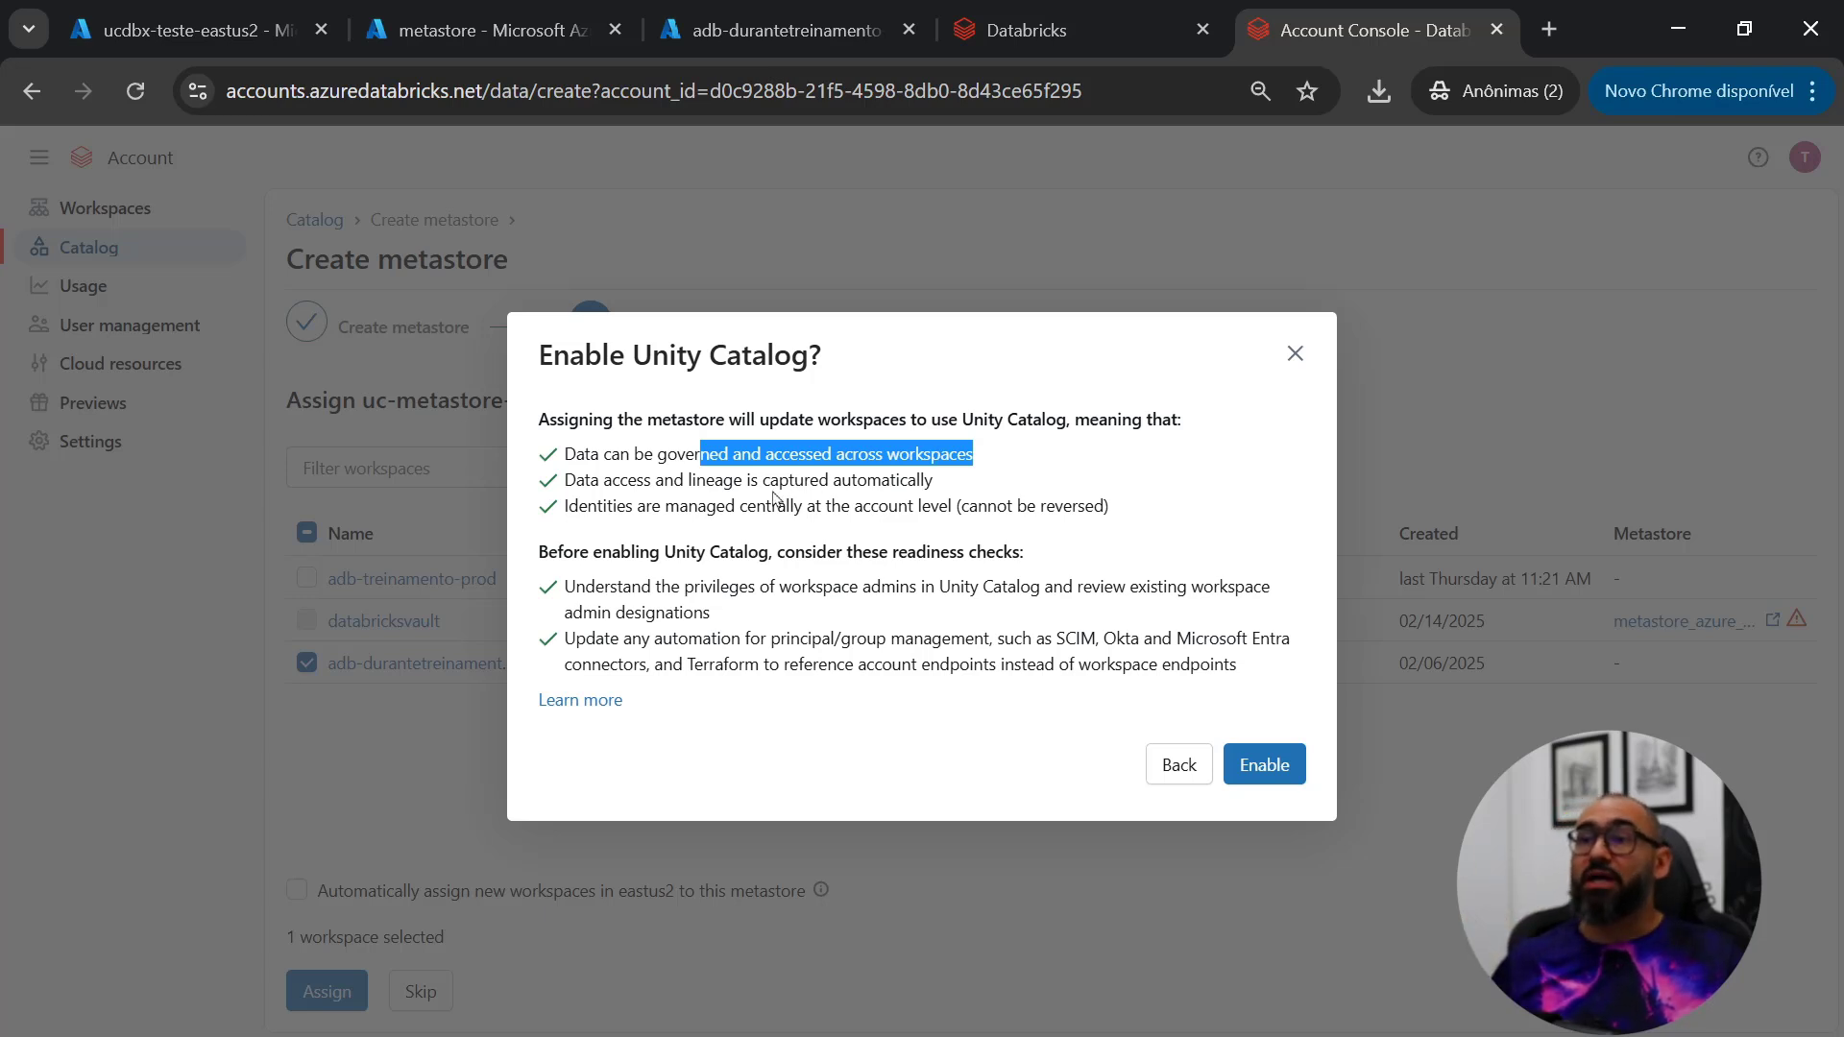
left_click_drag(565, 480, 836, 480)
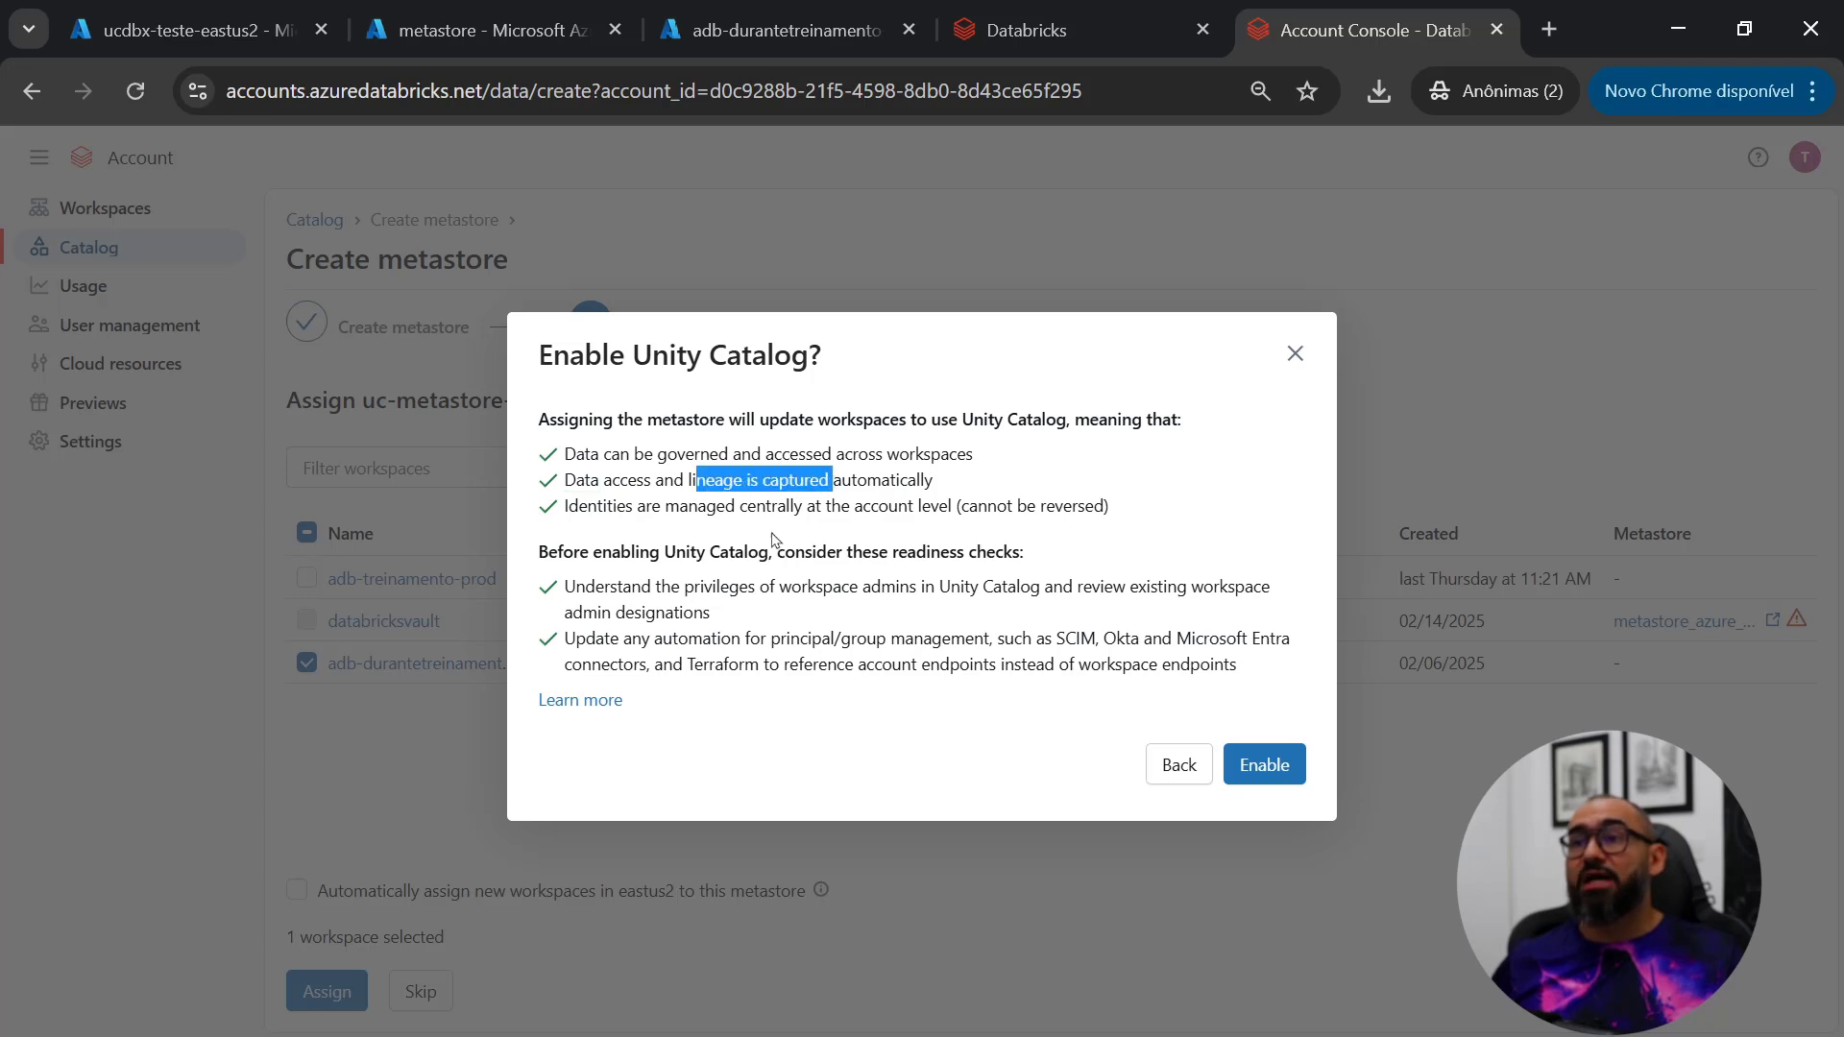
left_click_drag(588, 505, 888, 507)
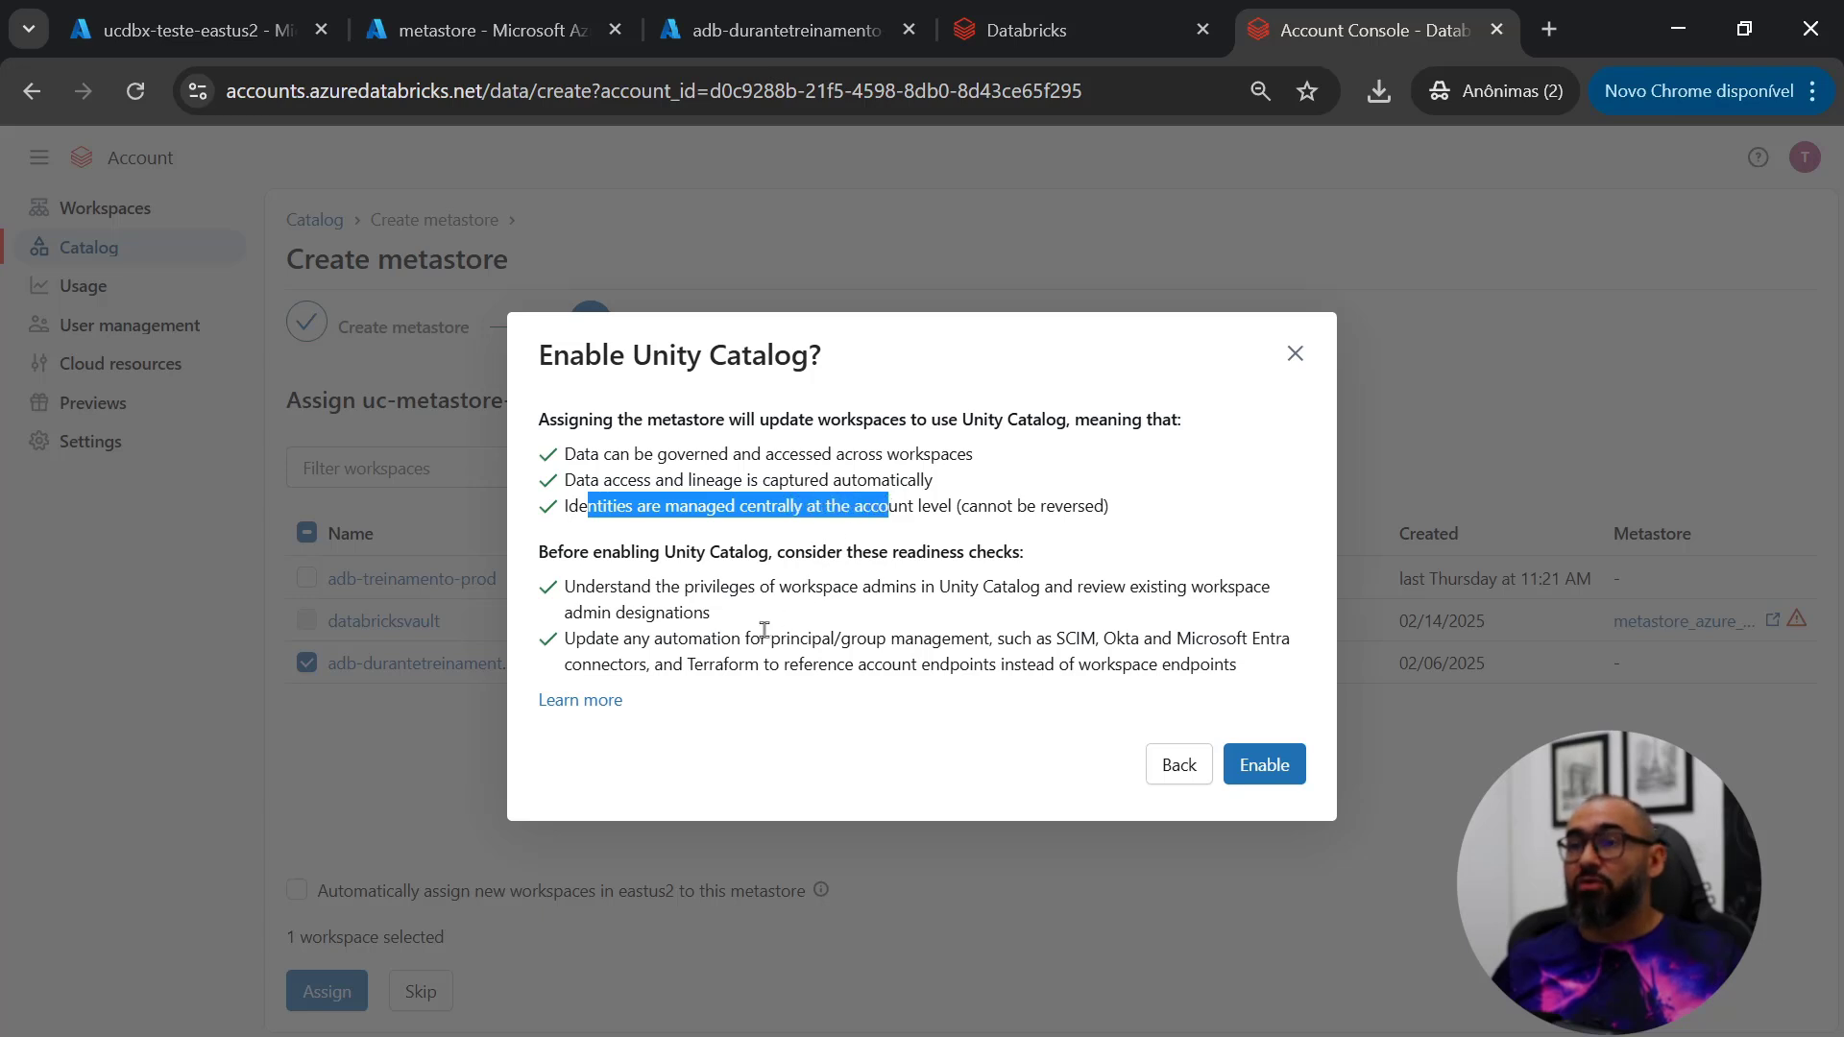
left_click_drag(611, 585, 1002, 644)
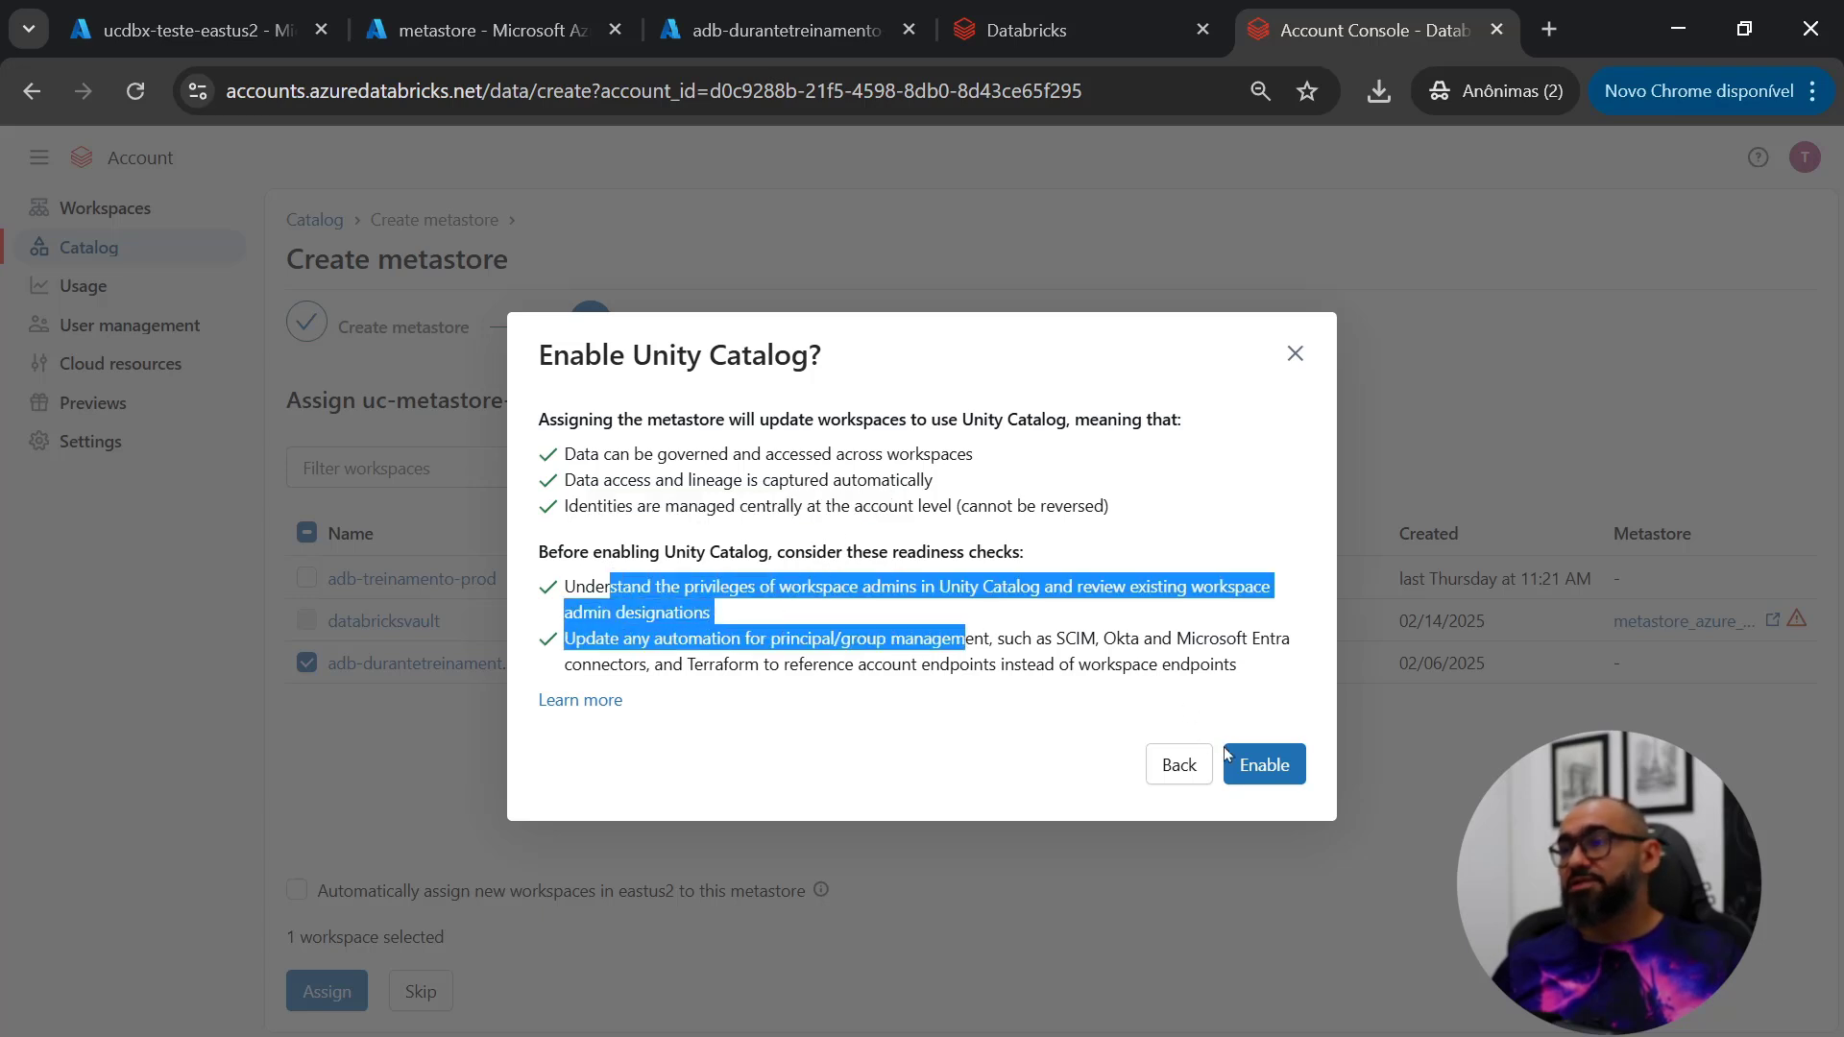
left_click(1256, 763)
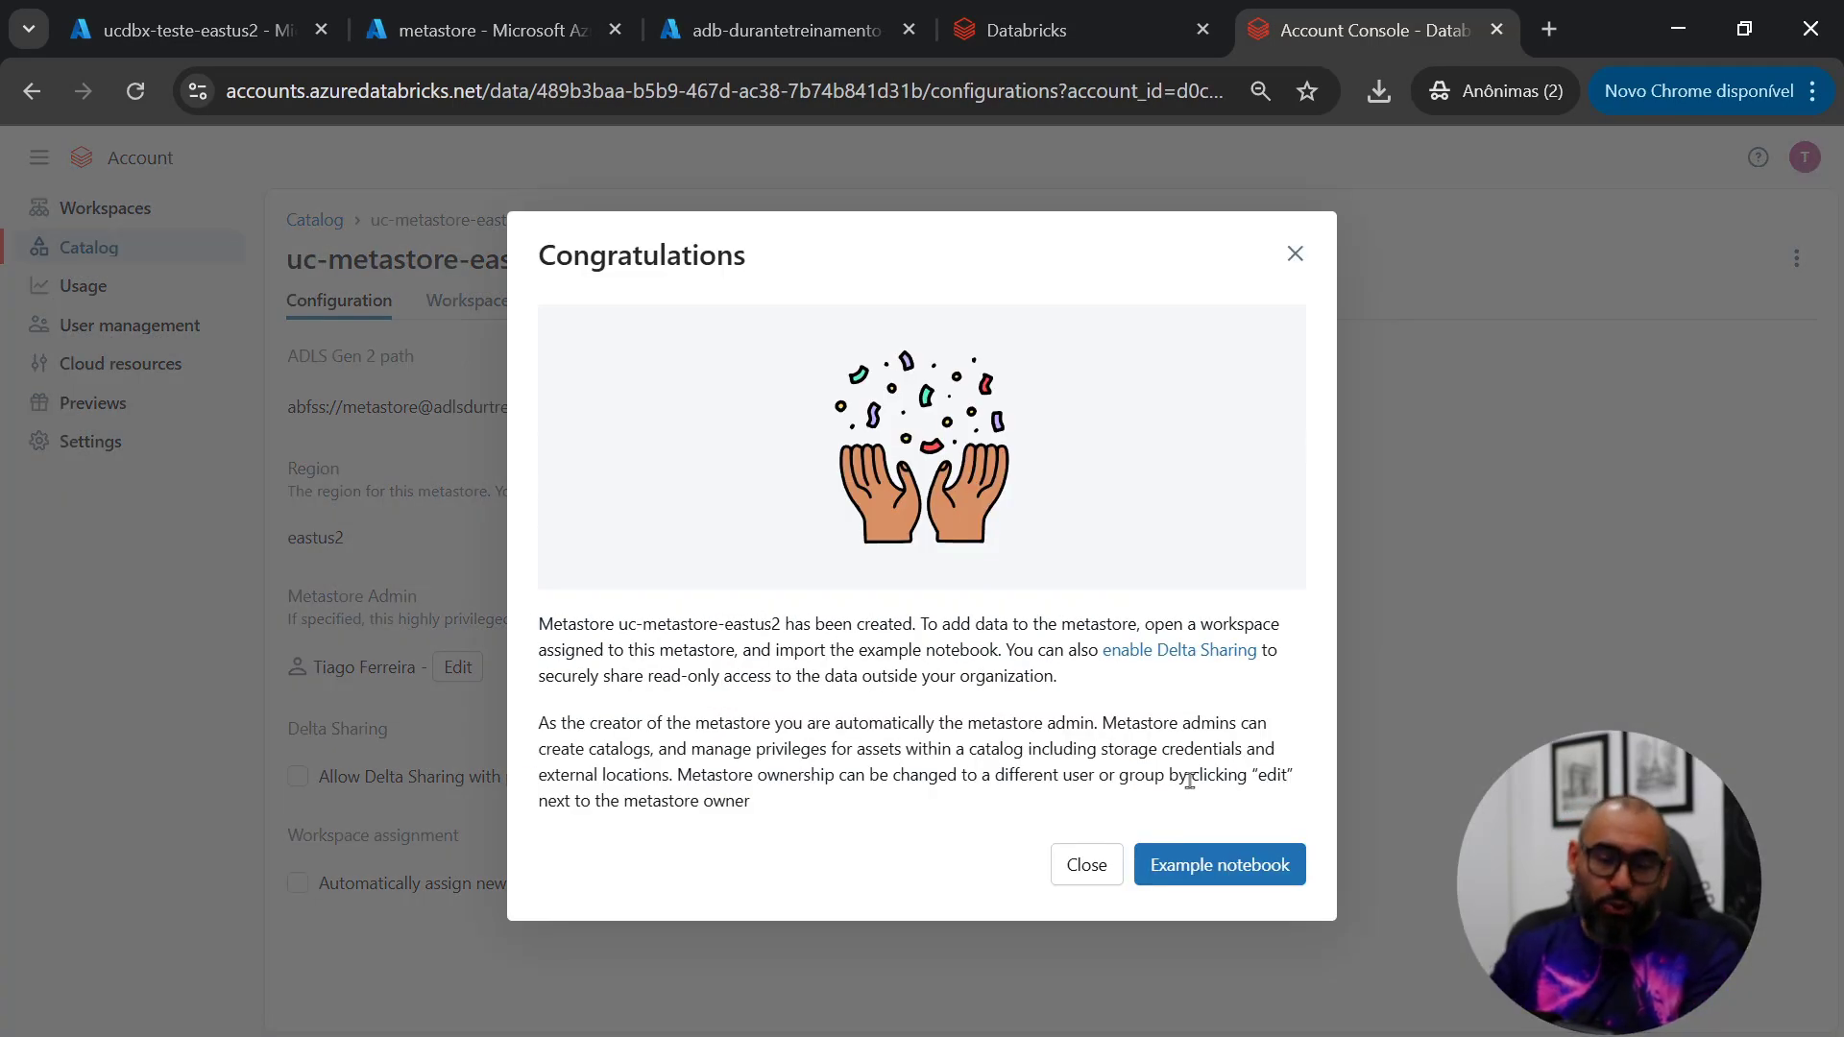
left_click(1095, 874)
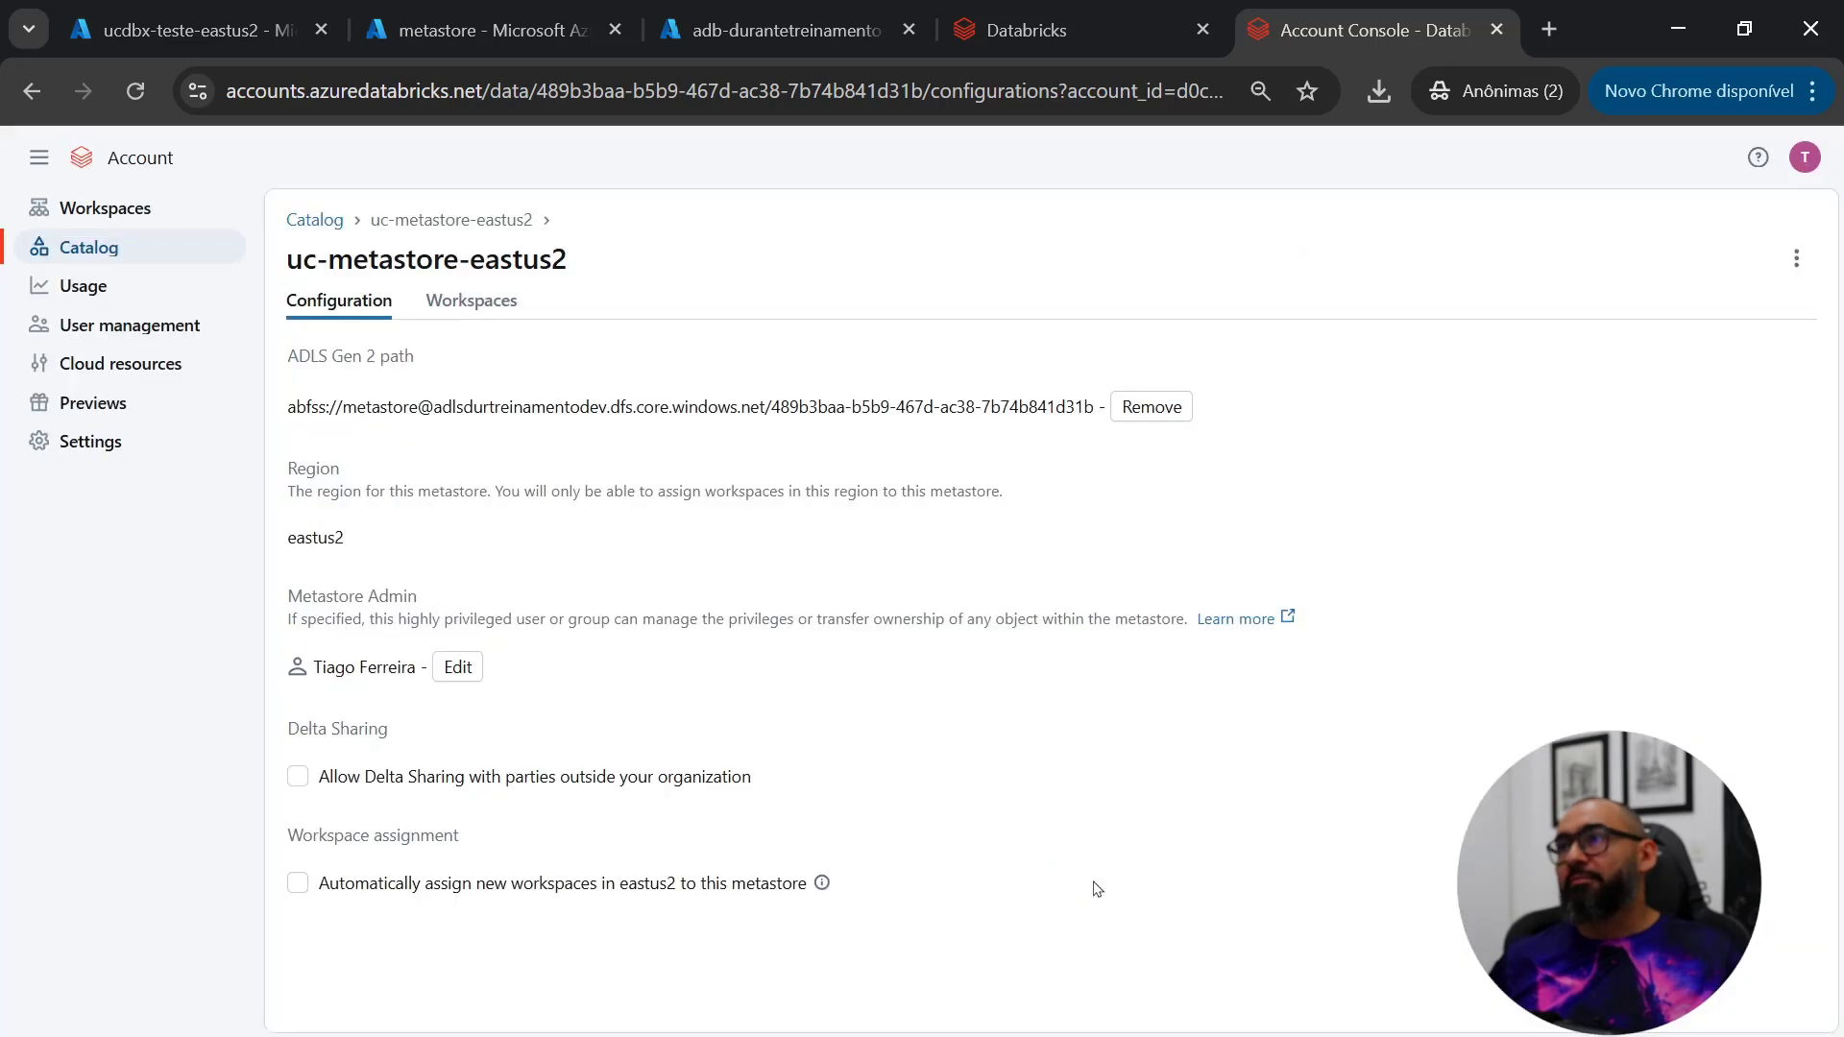
Step: Reload the adb-durantetreinamento-dev workspace and examine the existing personal cluster's configuration summary for Unity Catalog support
left_click(1068, 33)
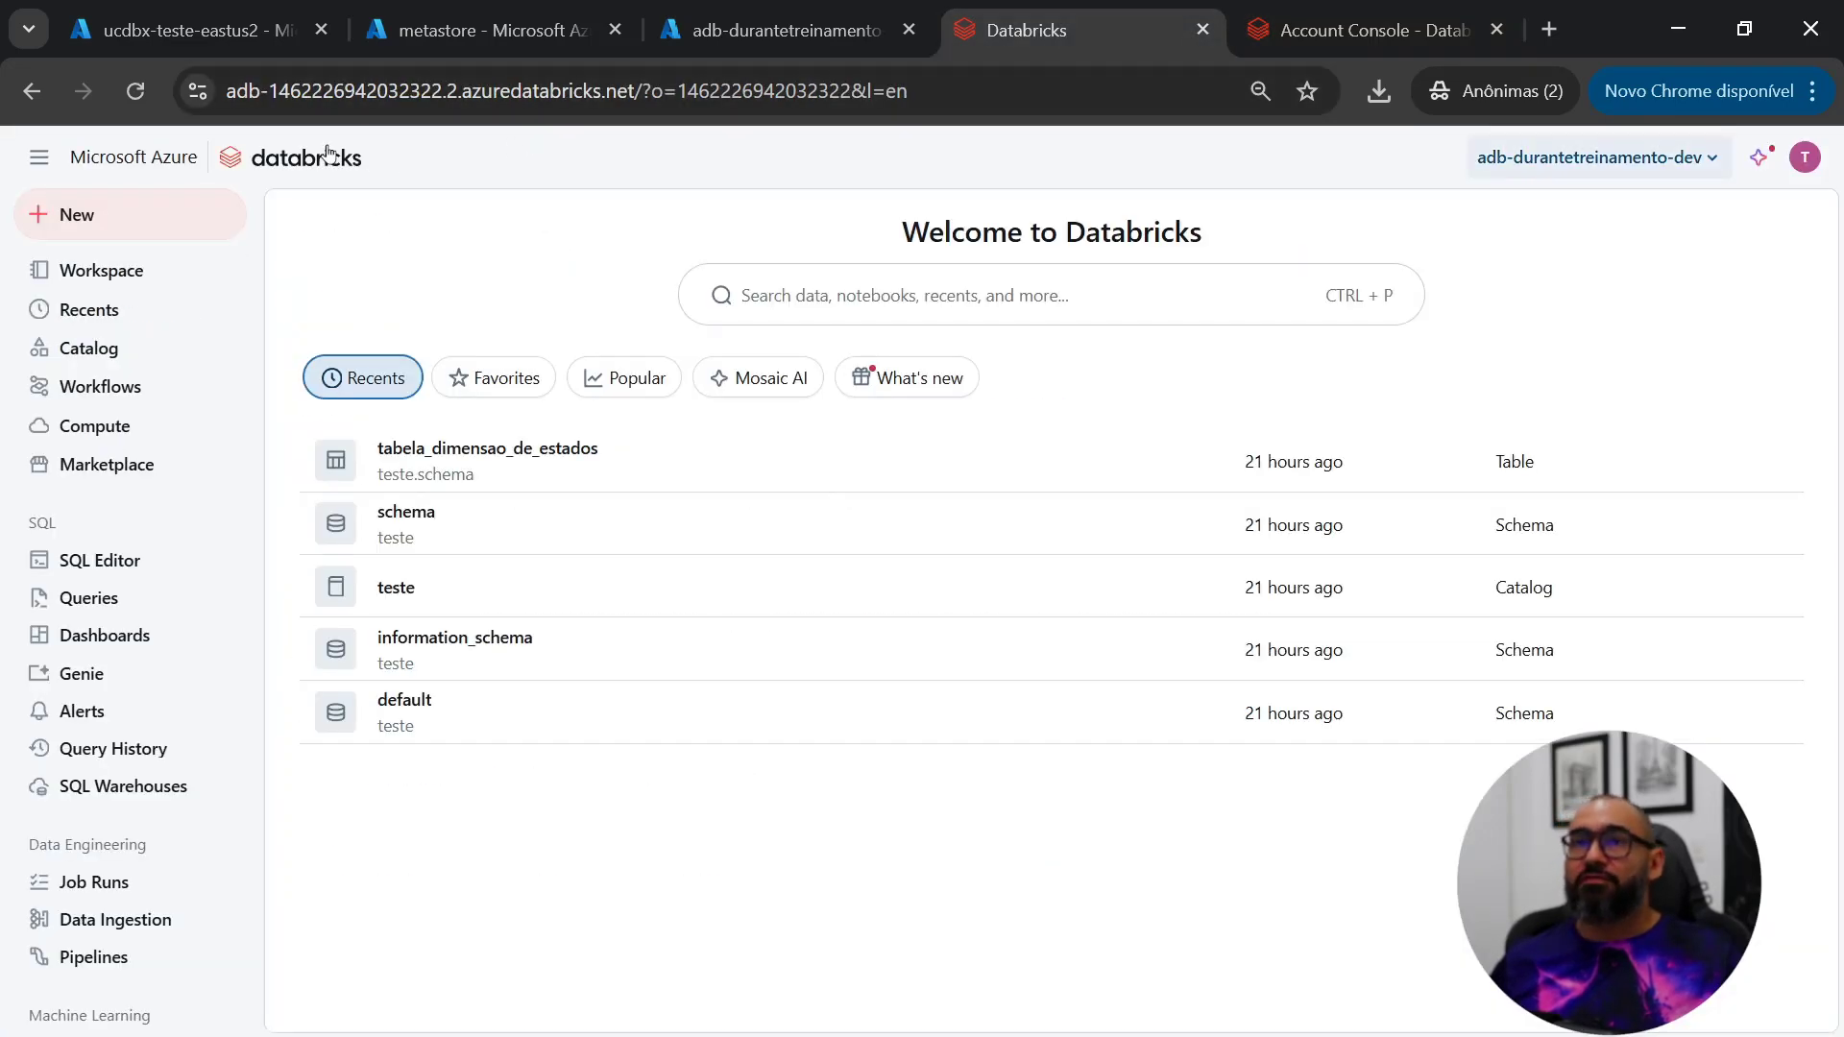
left_click(136, 90)
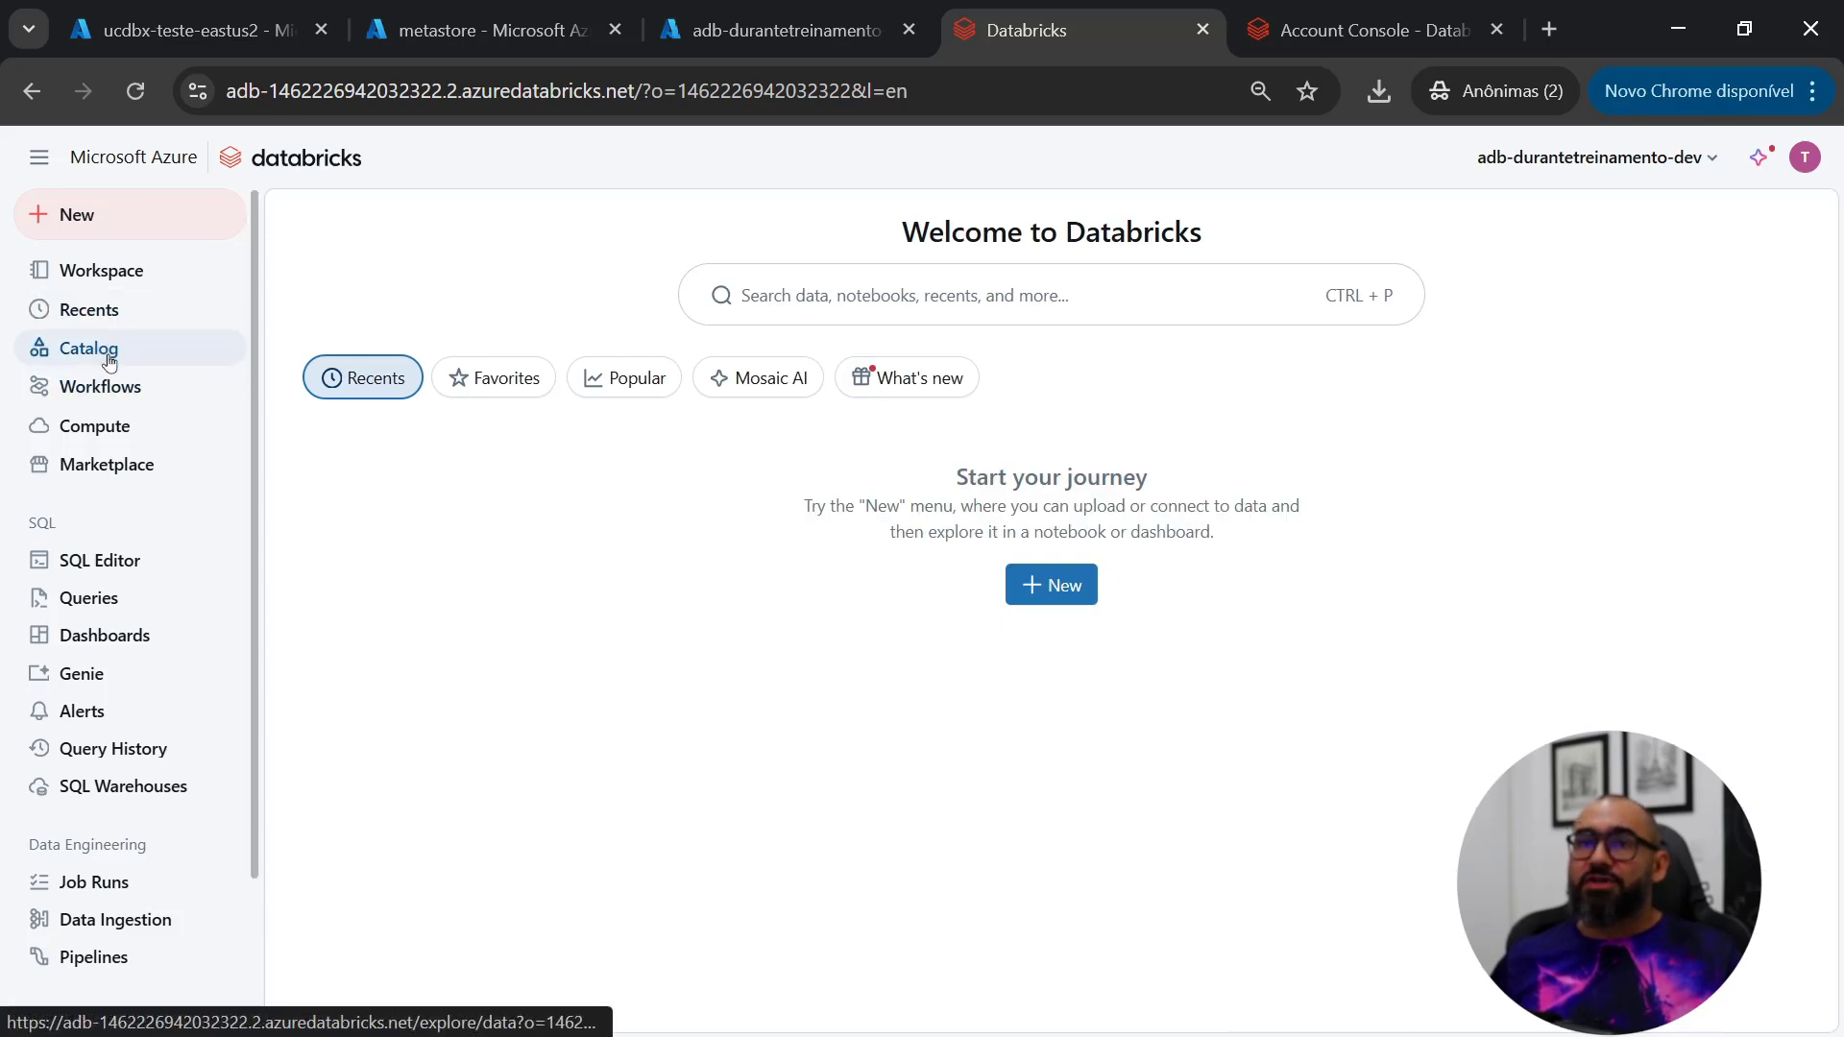
left_click(104, 427)
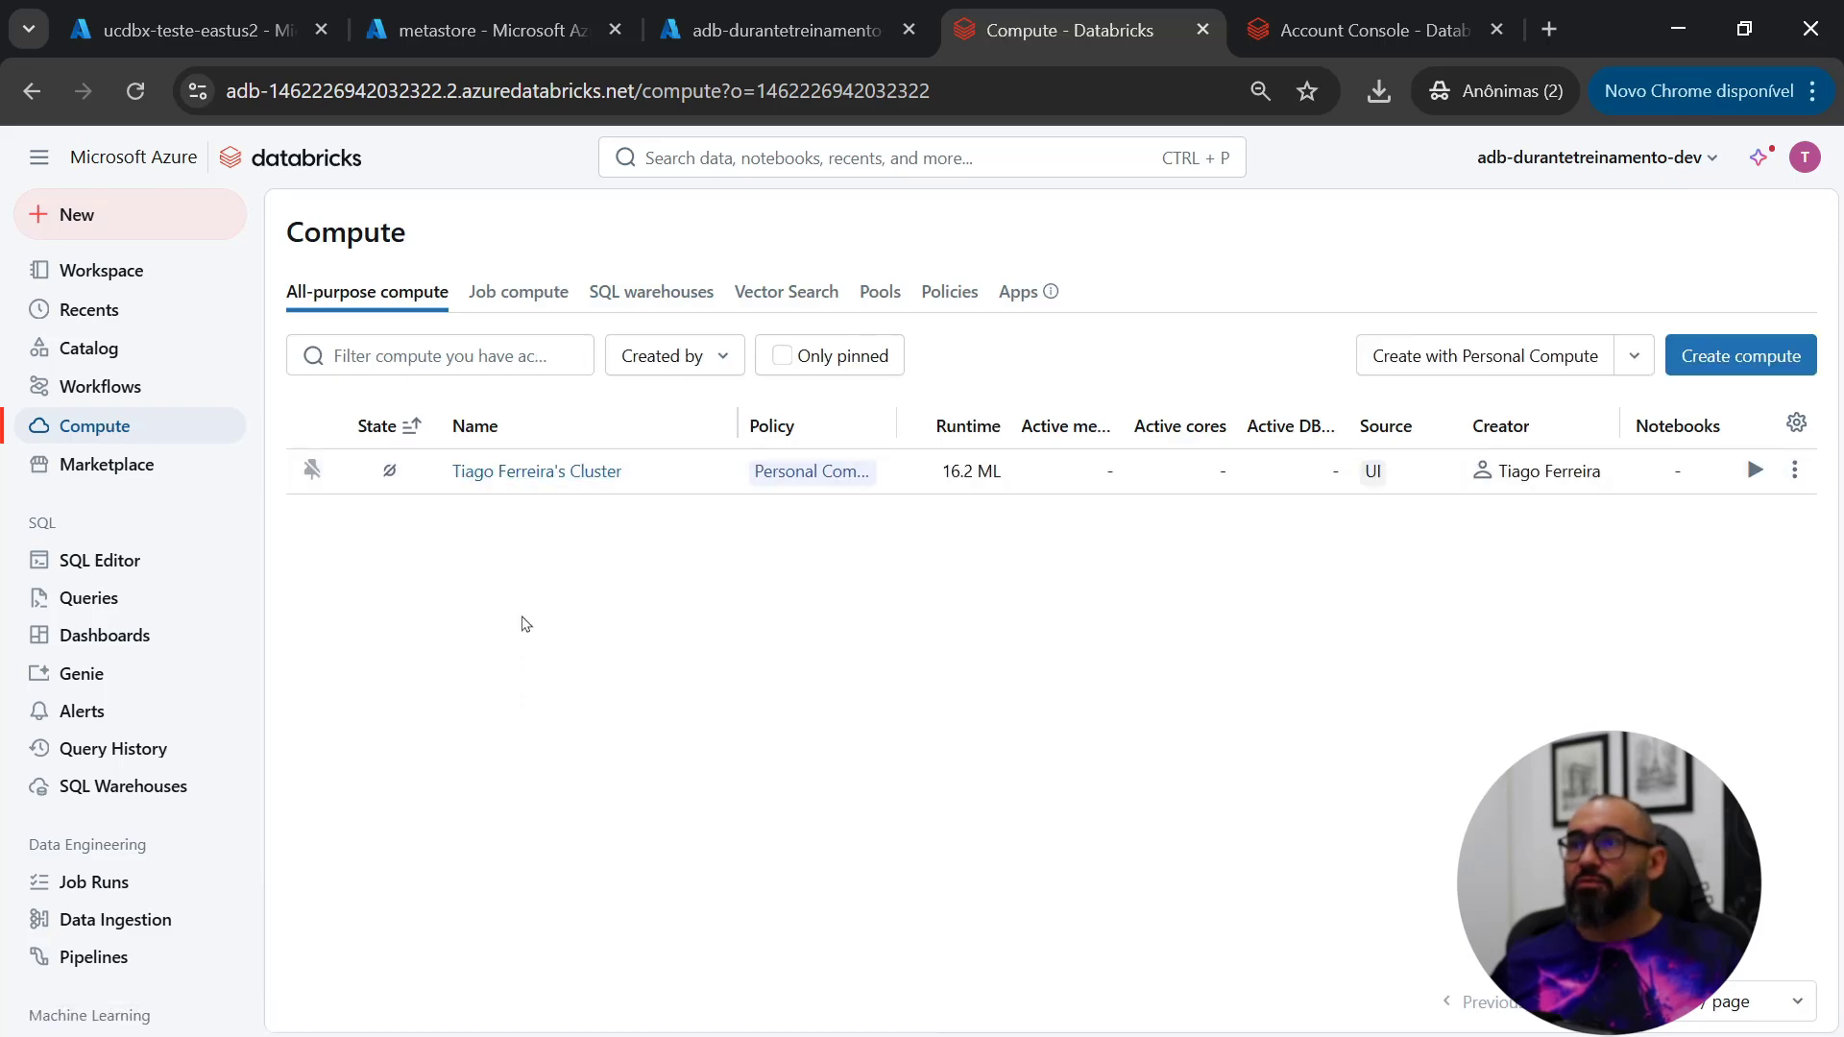
left_click(512, 472)
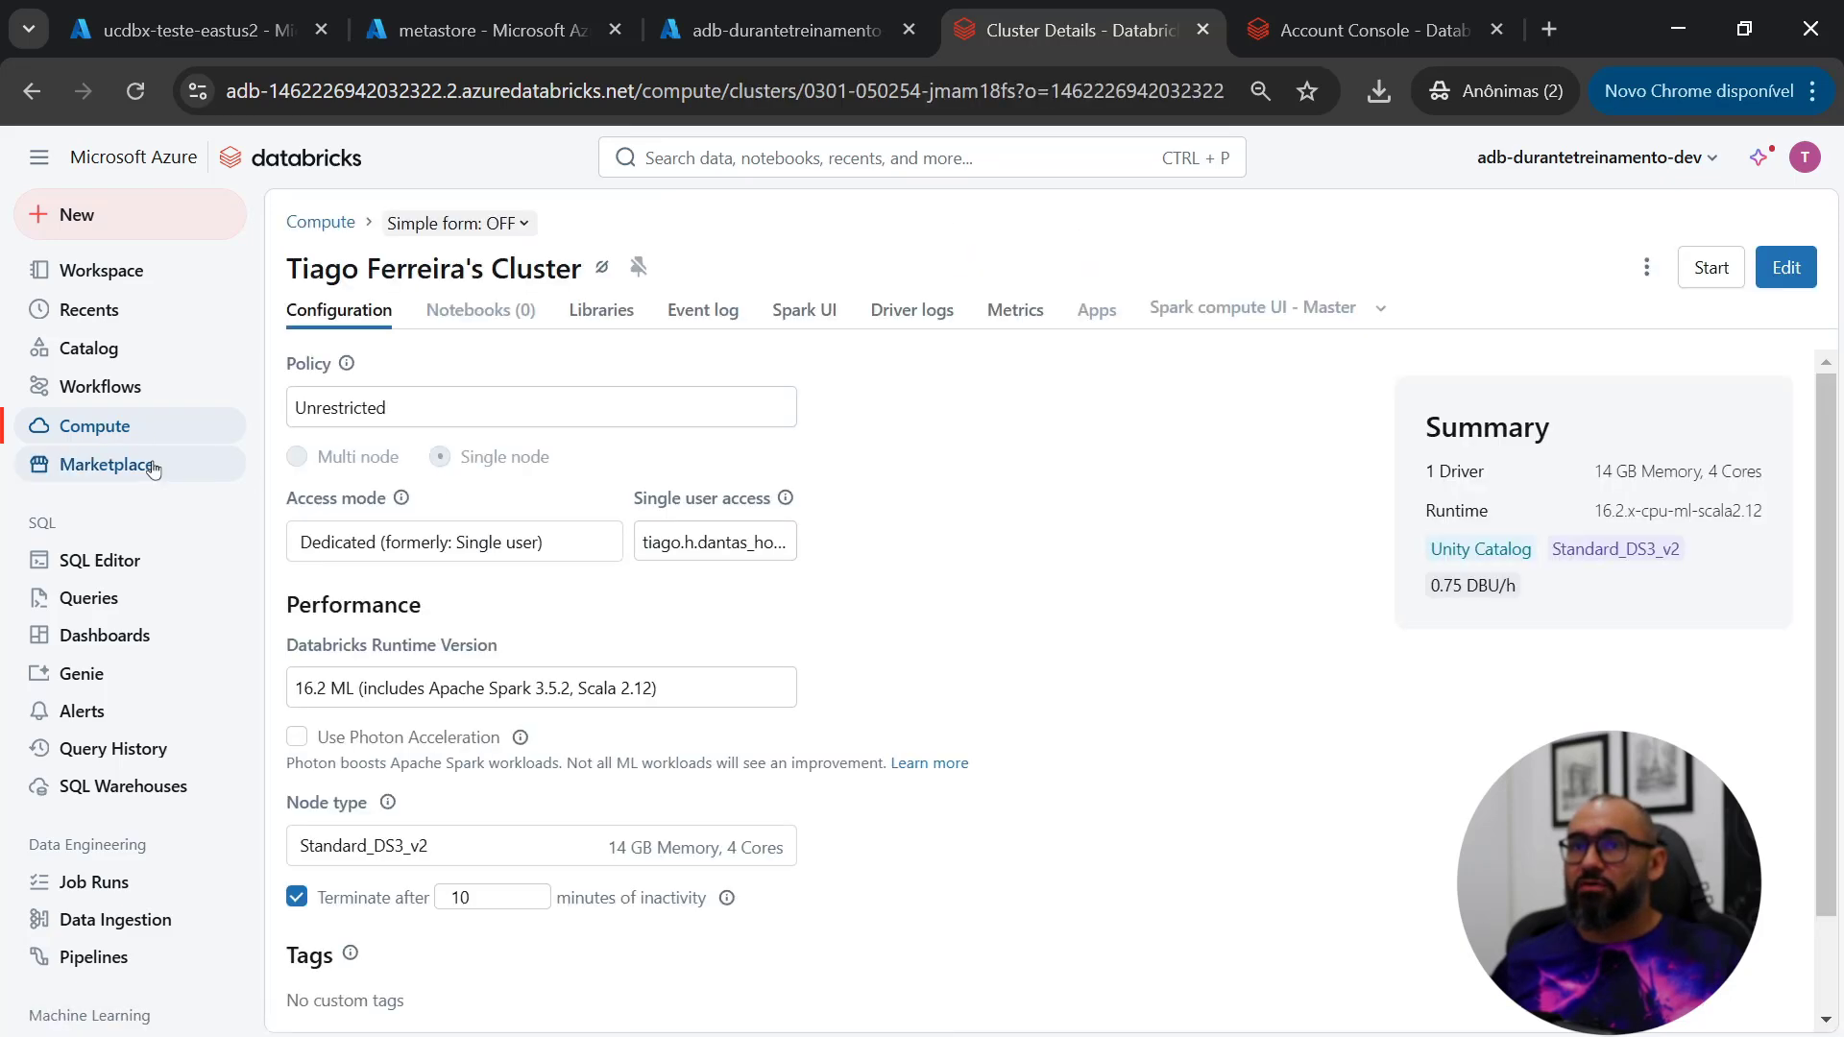
triple_click(1472, 555)
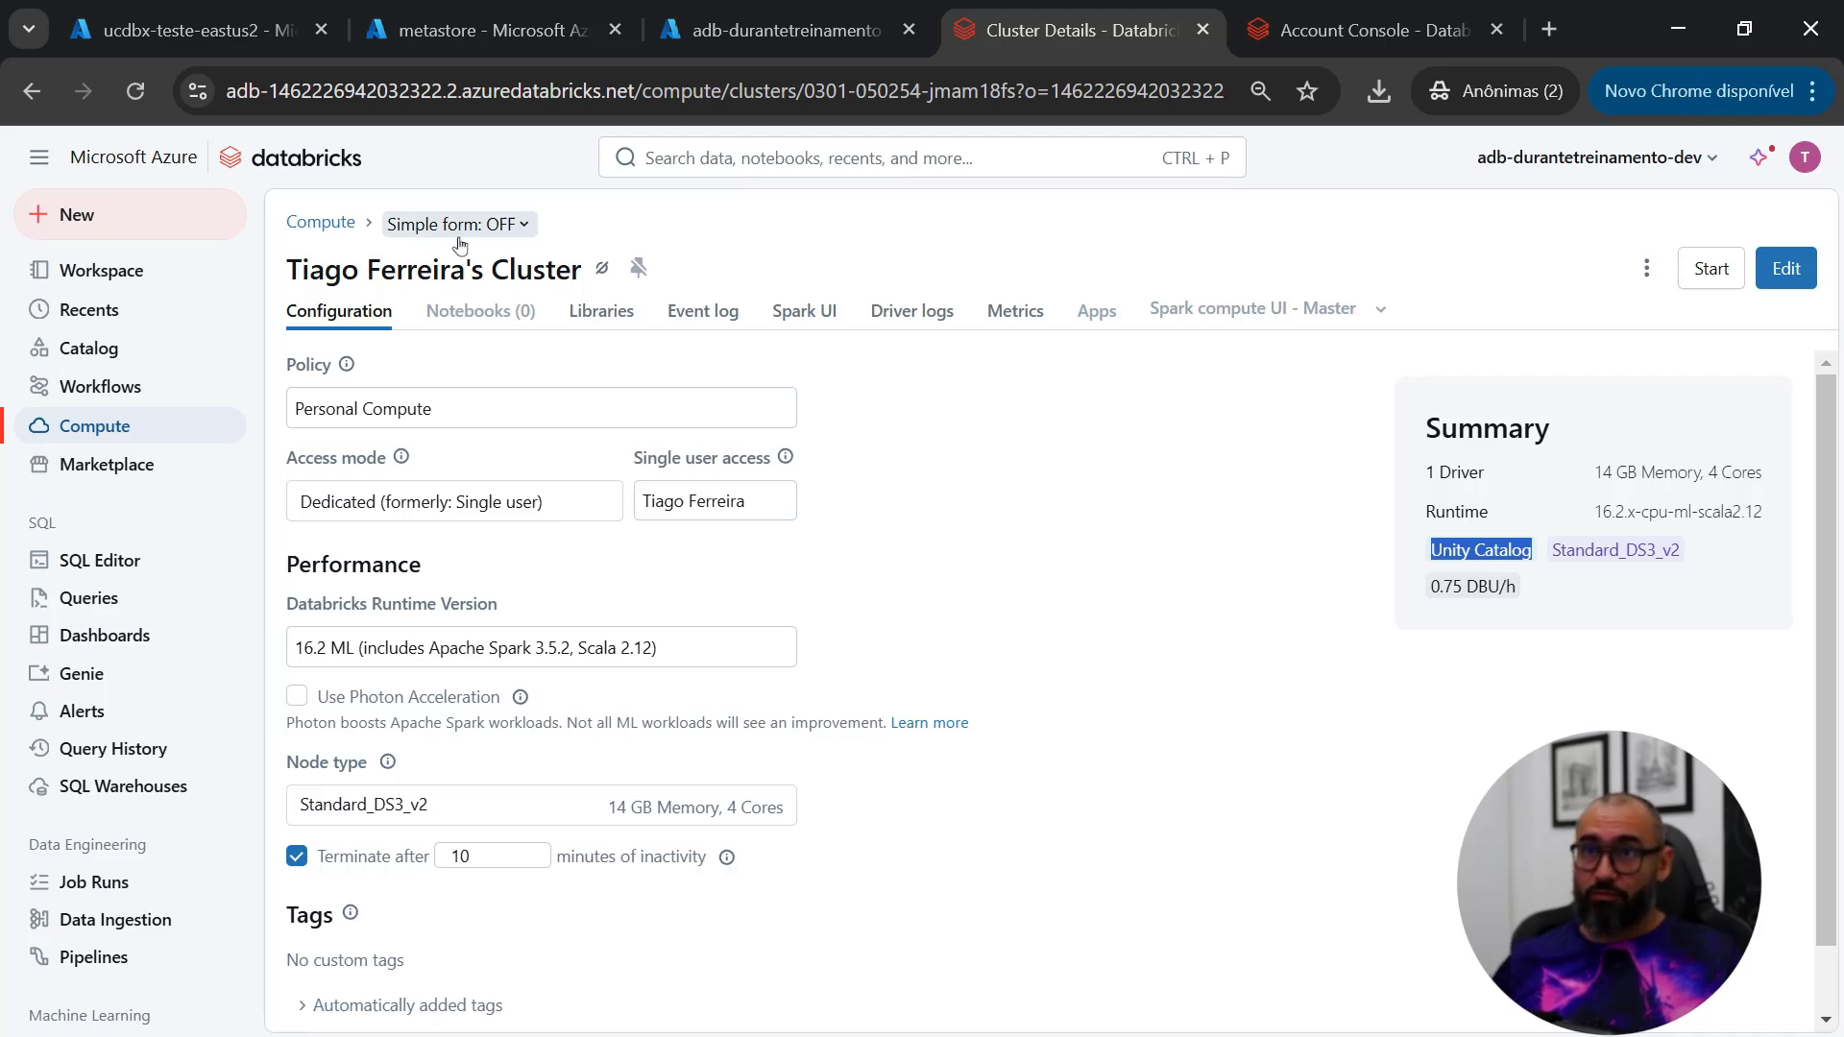
Step: Create a Standard catalog named Catalogo_novo in the workspace's catalog explorer and dismiss the closing message
left_click(112, 350)
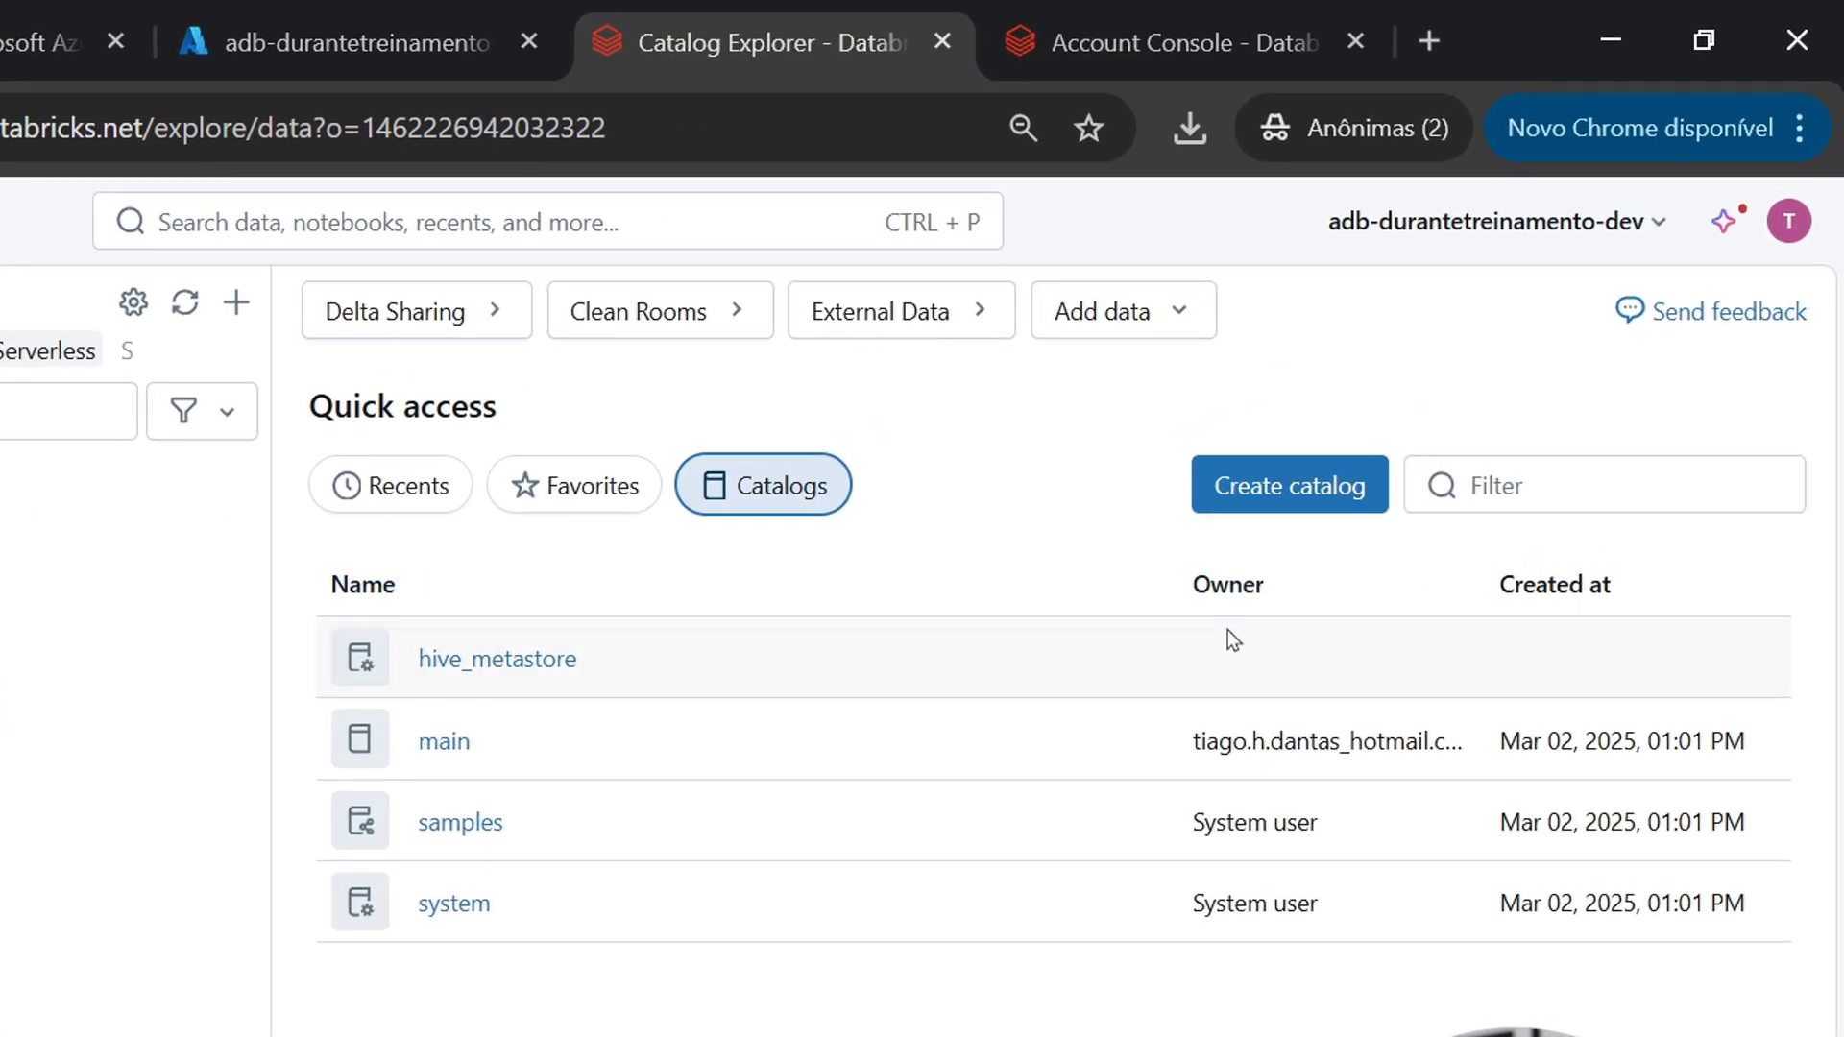
left_click(1290, 485)
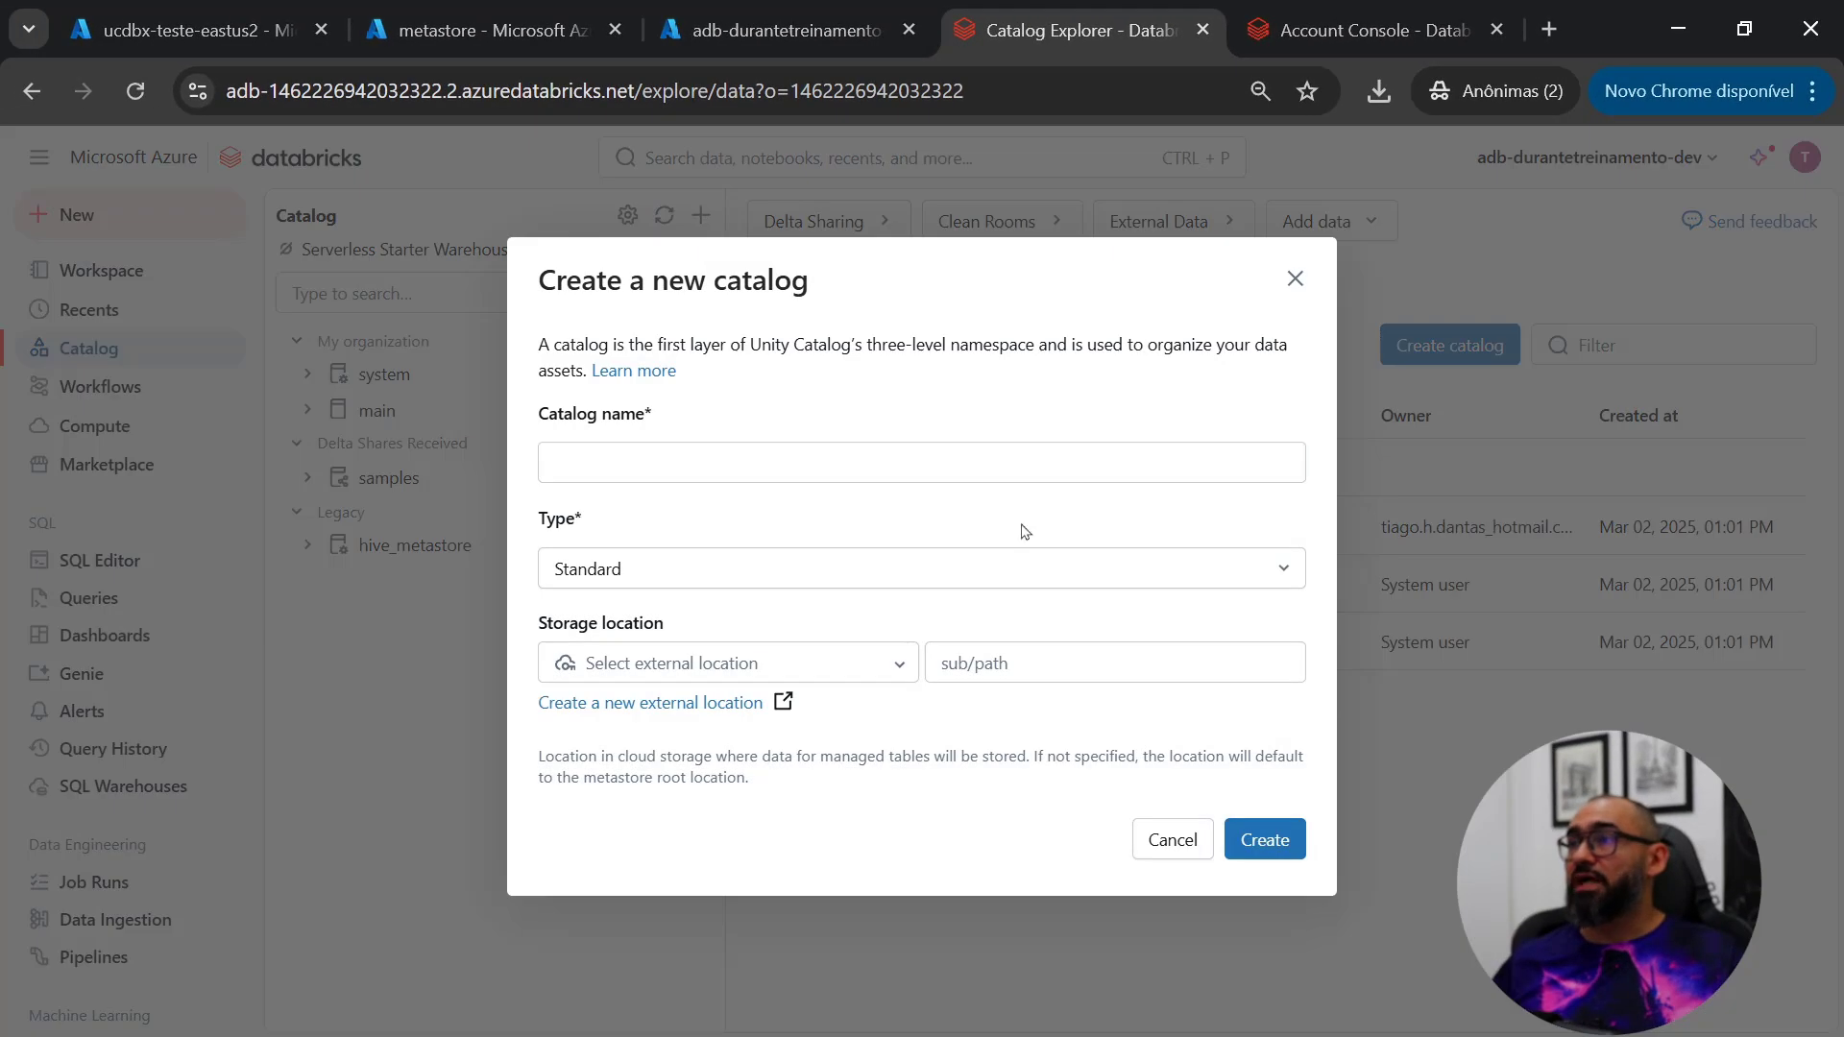
left_click(901, 465)
type("C")
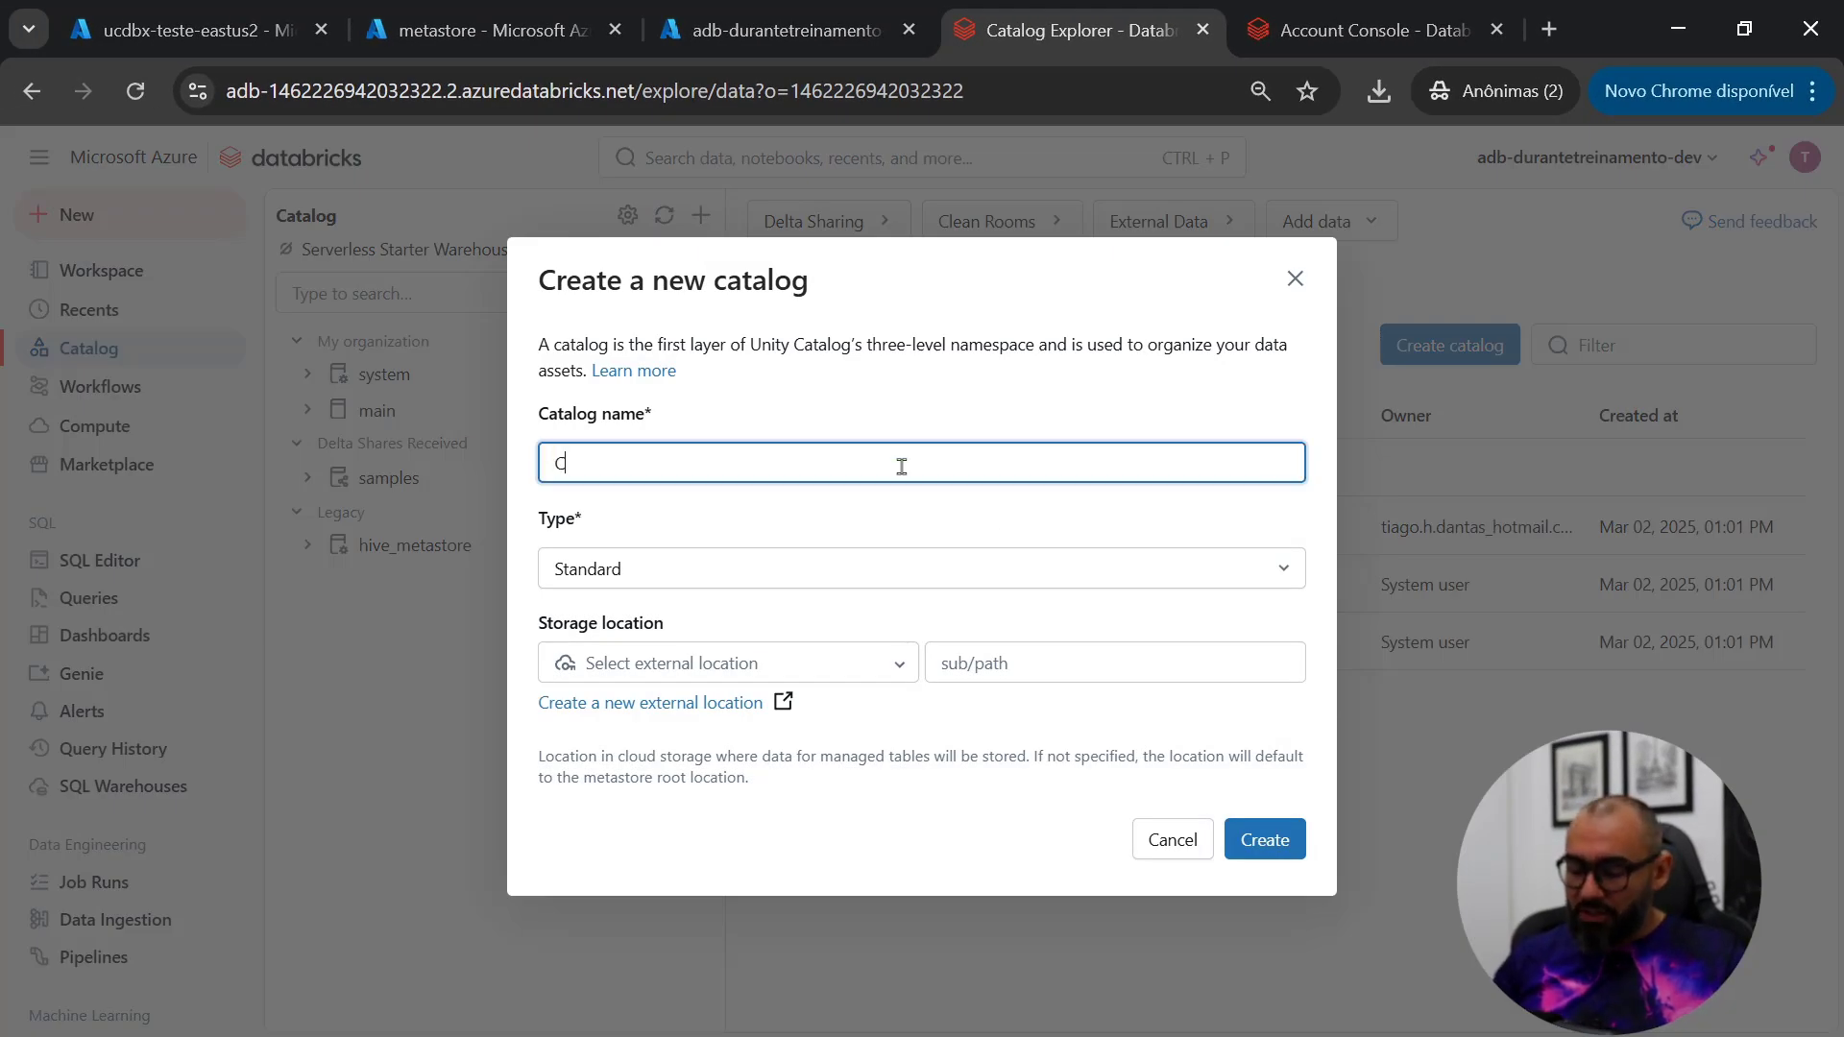
type("atalogo novo")
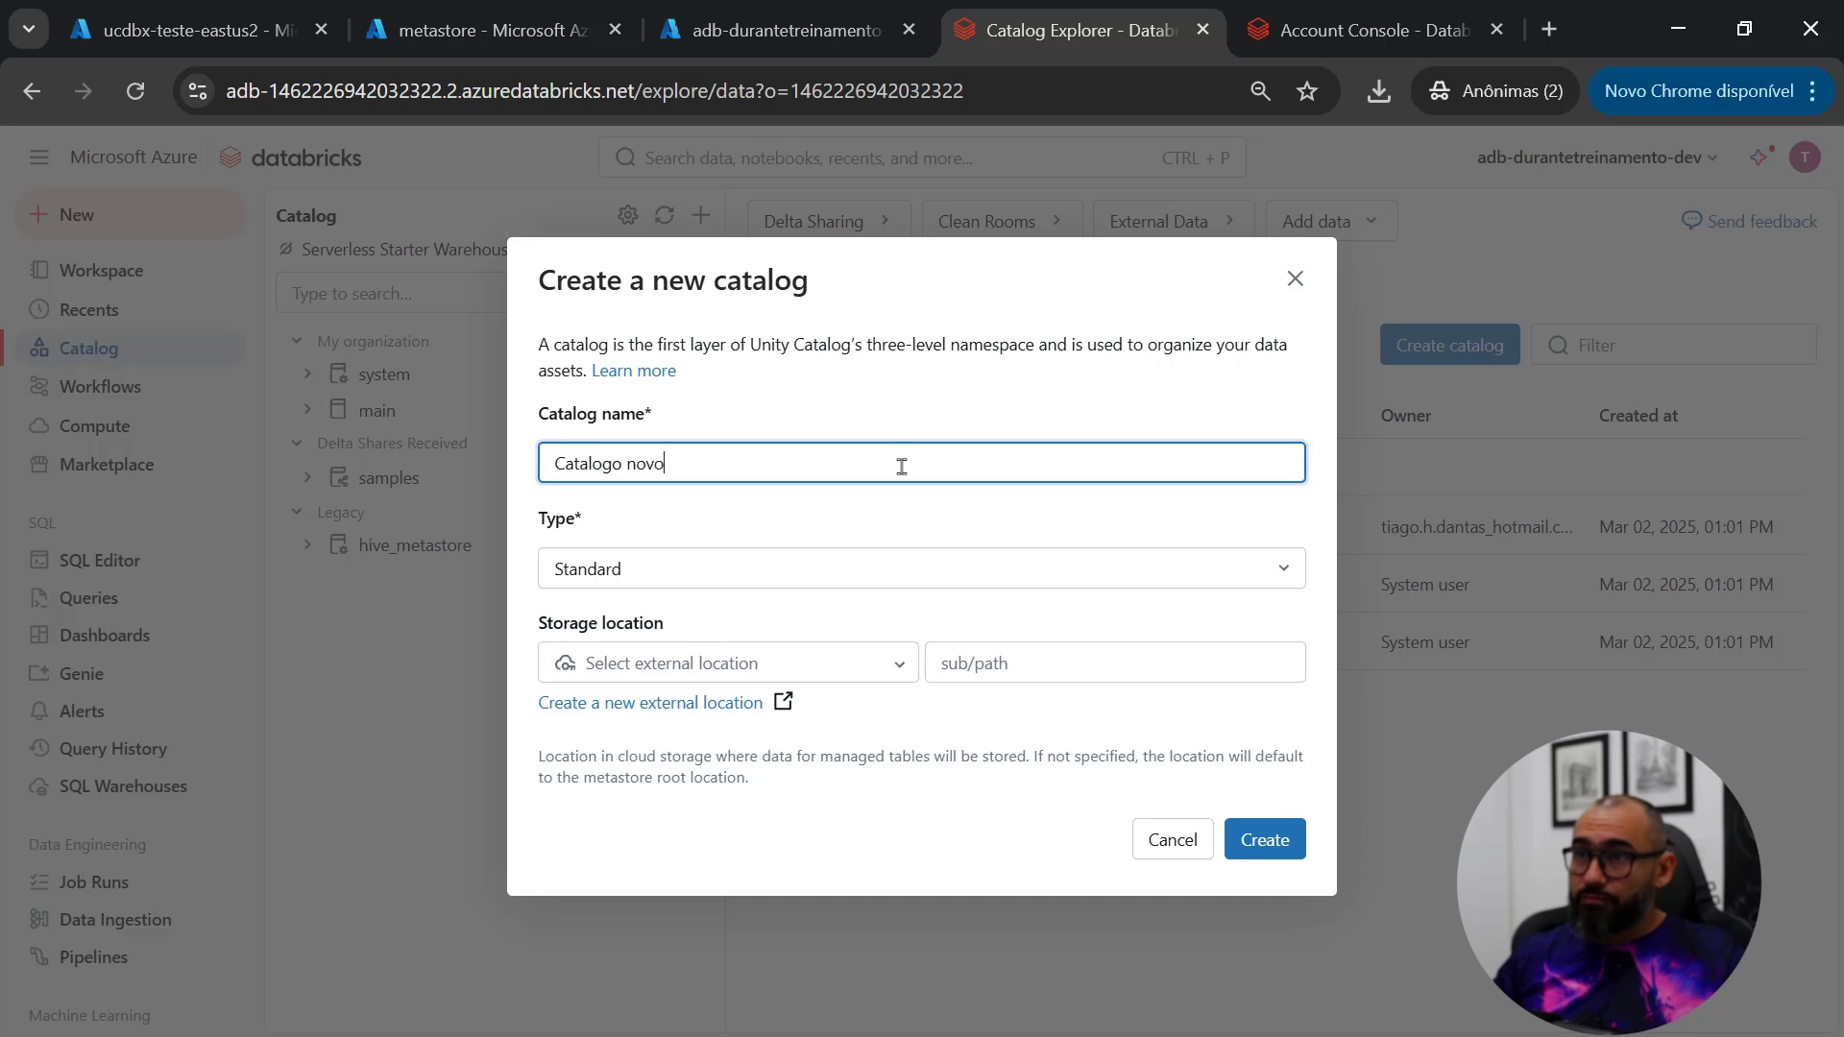
key("BackSpace")
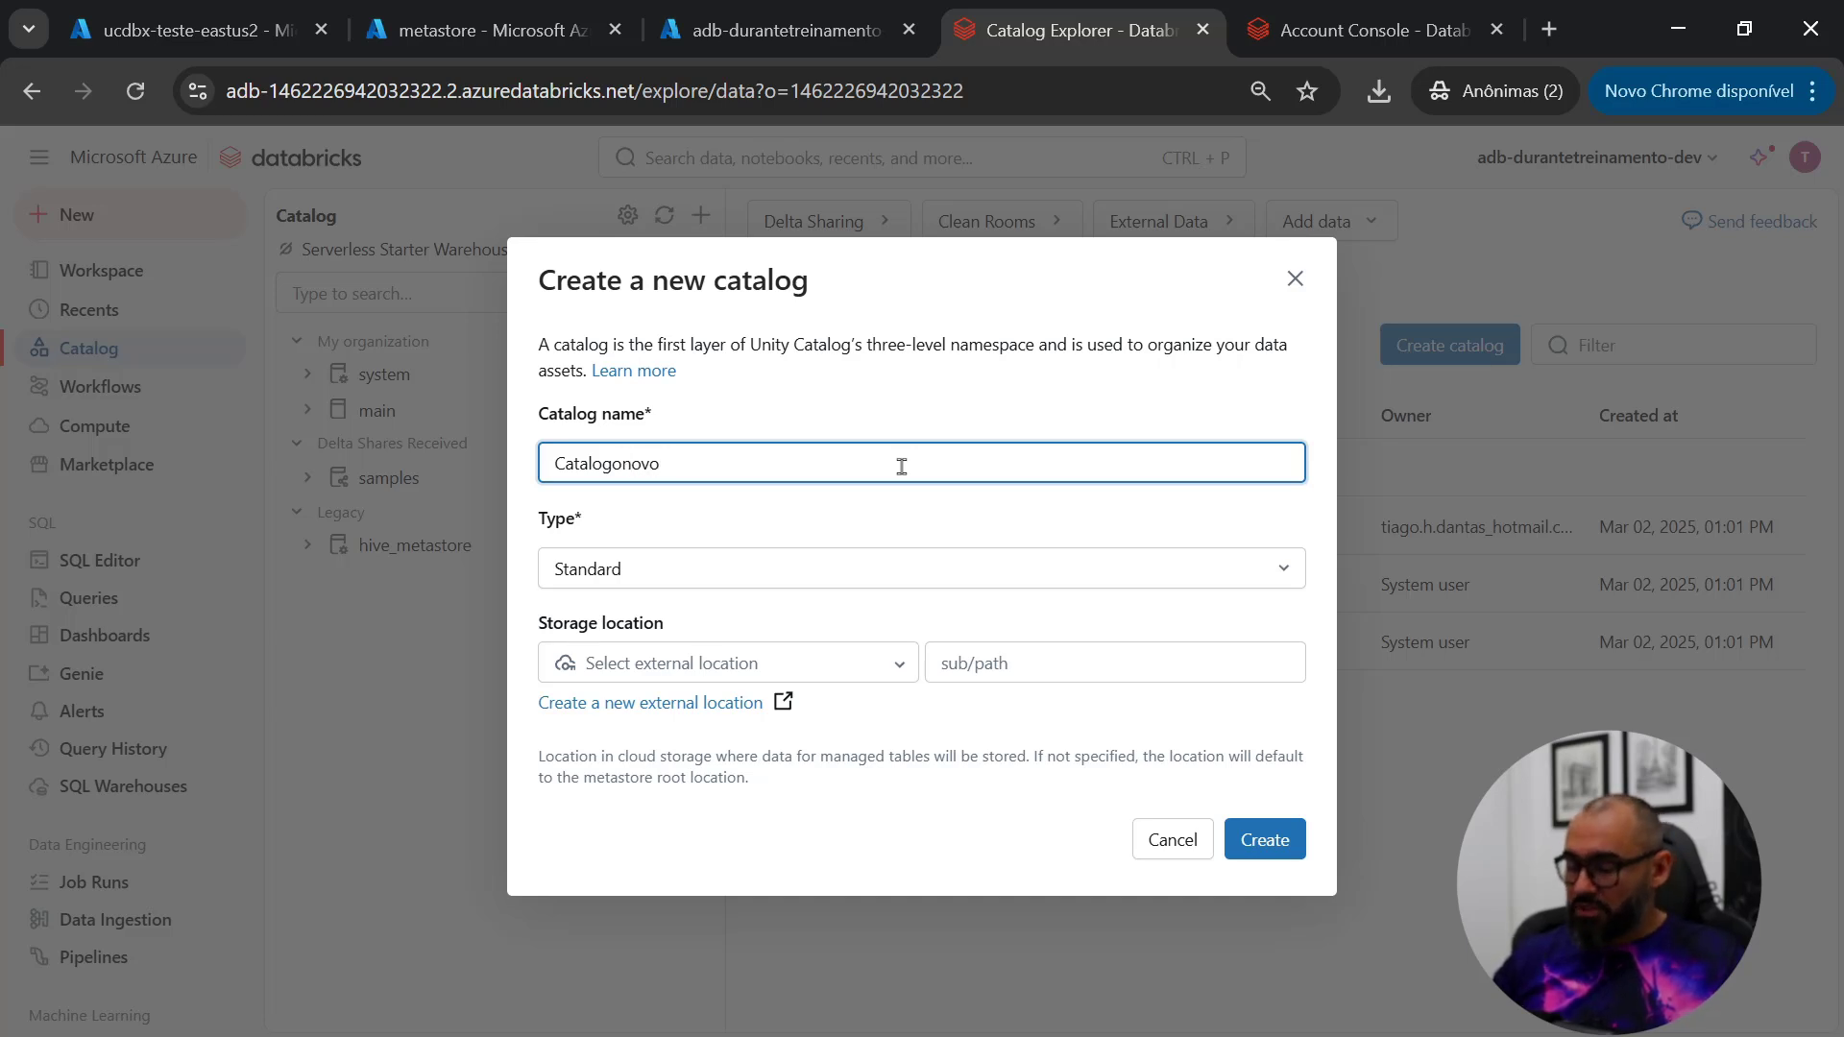
type("_")
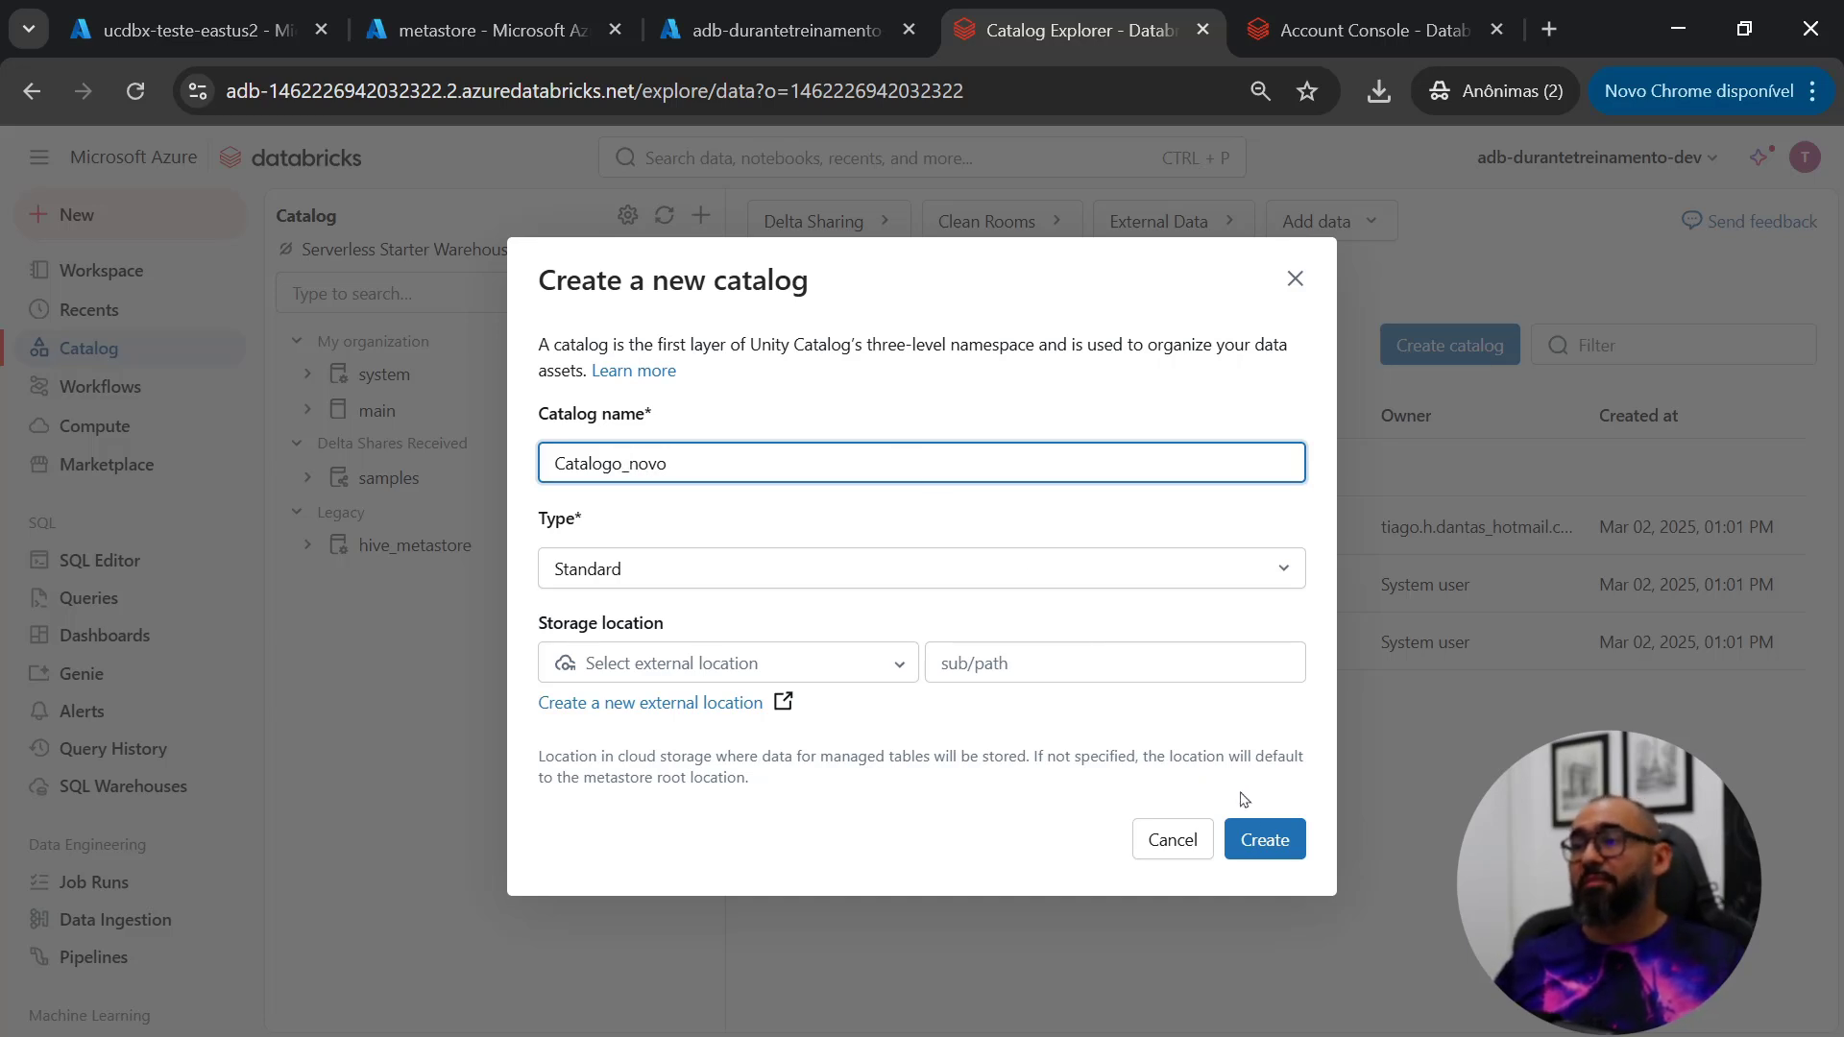
left_click(1265, 849)
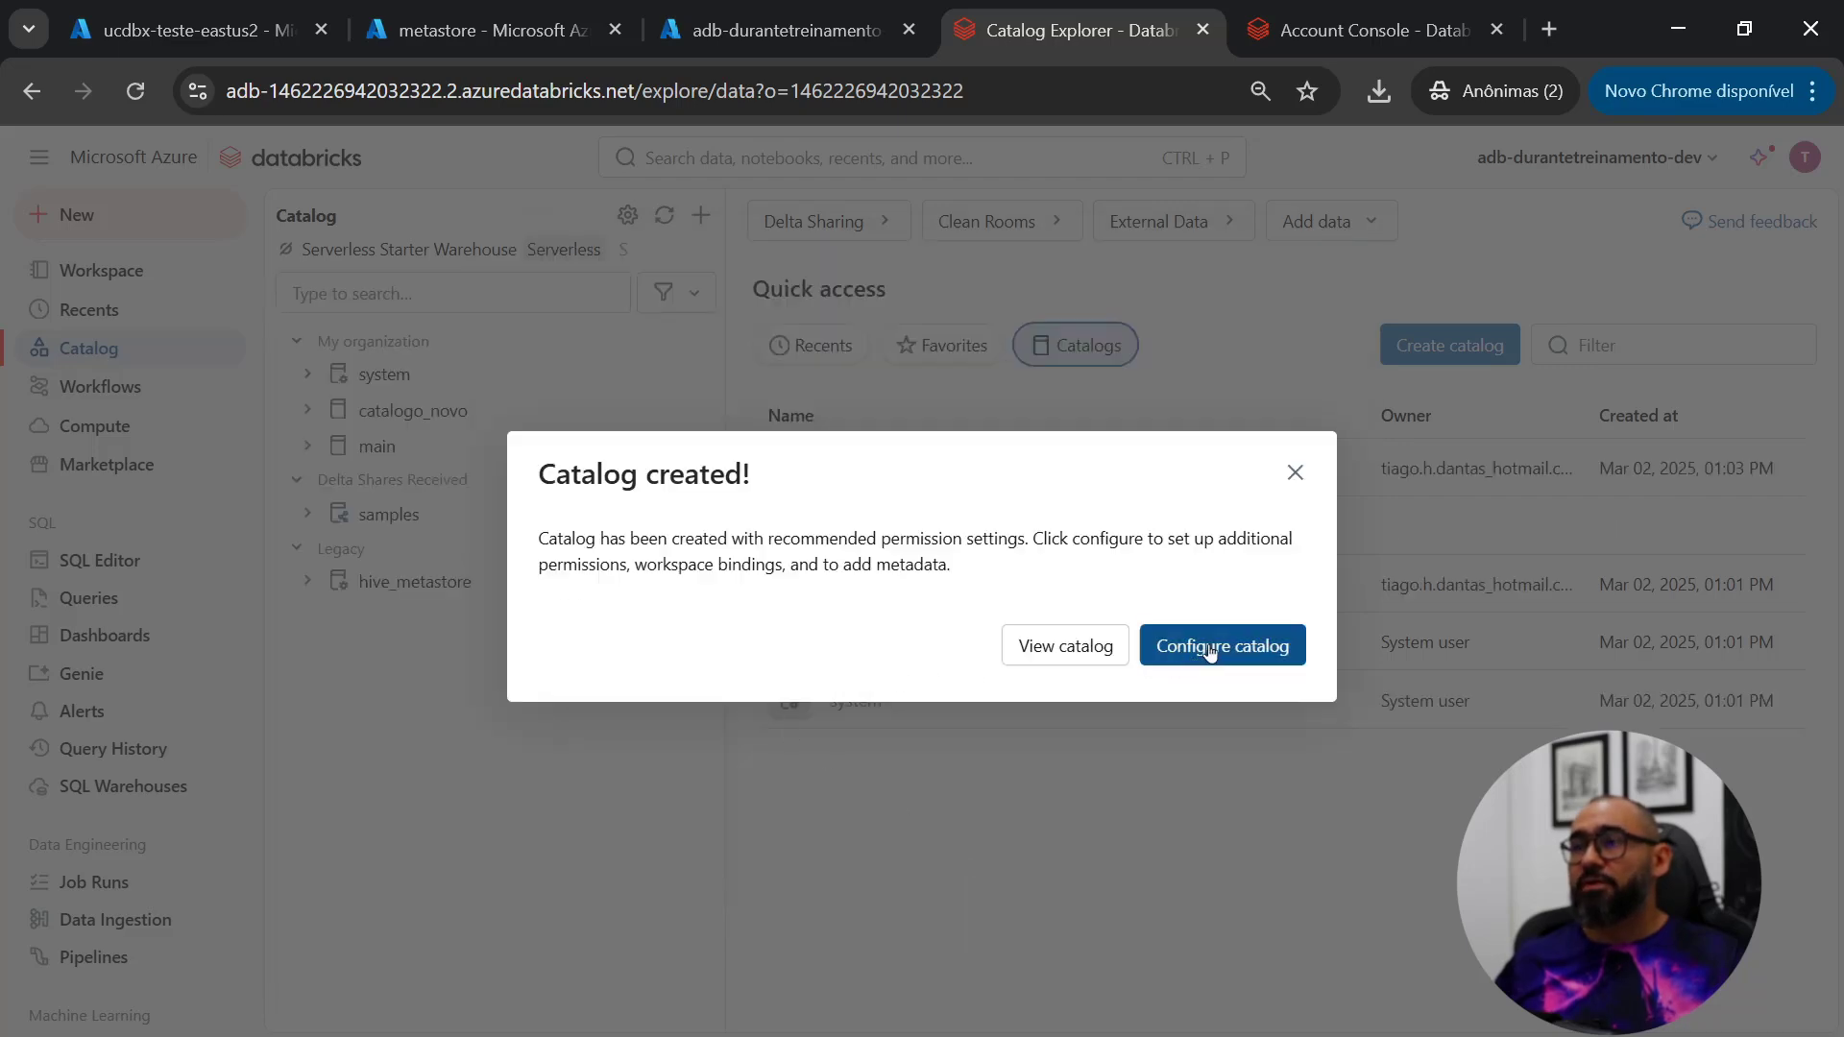
left_click(1294, 474)
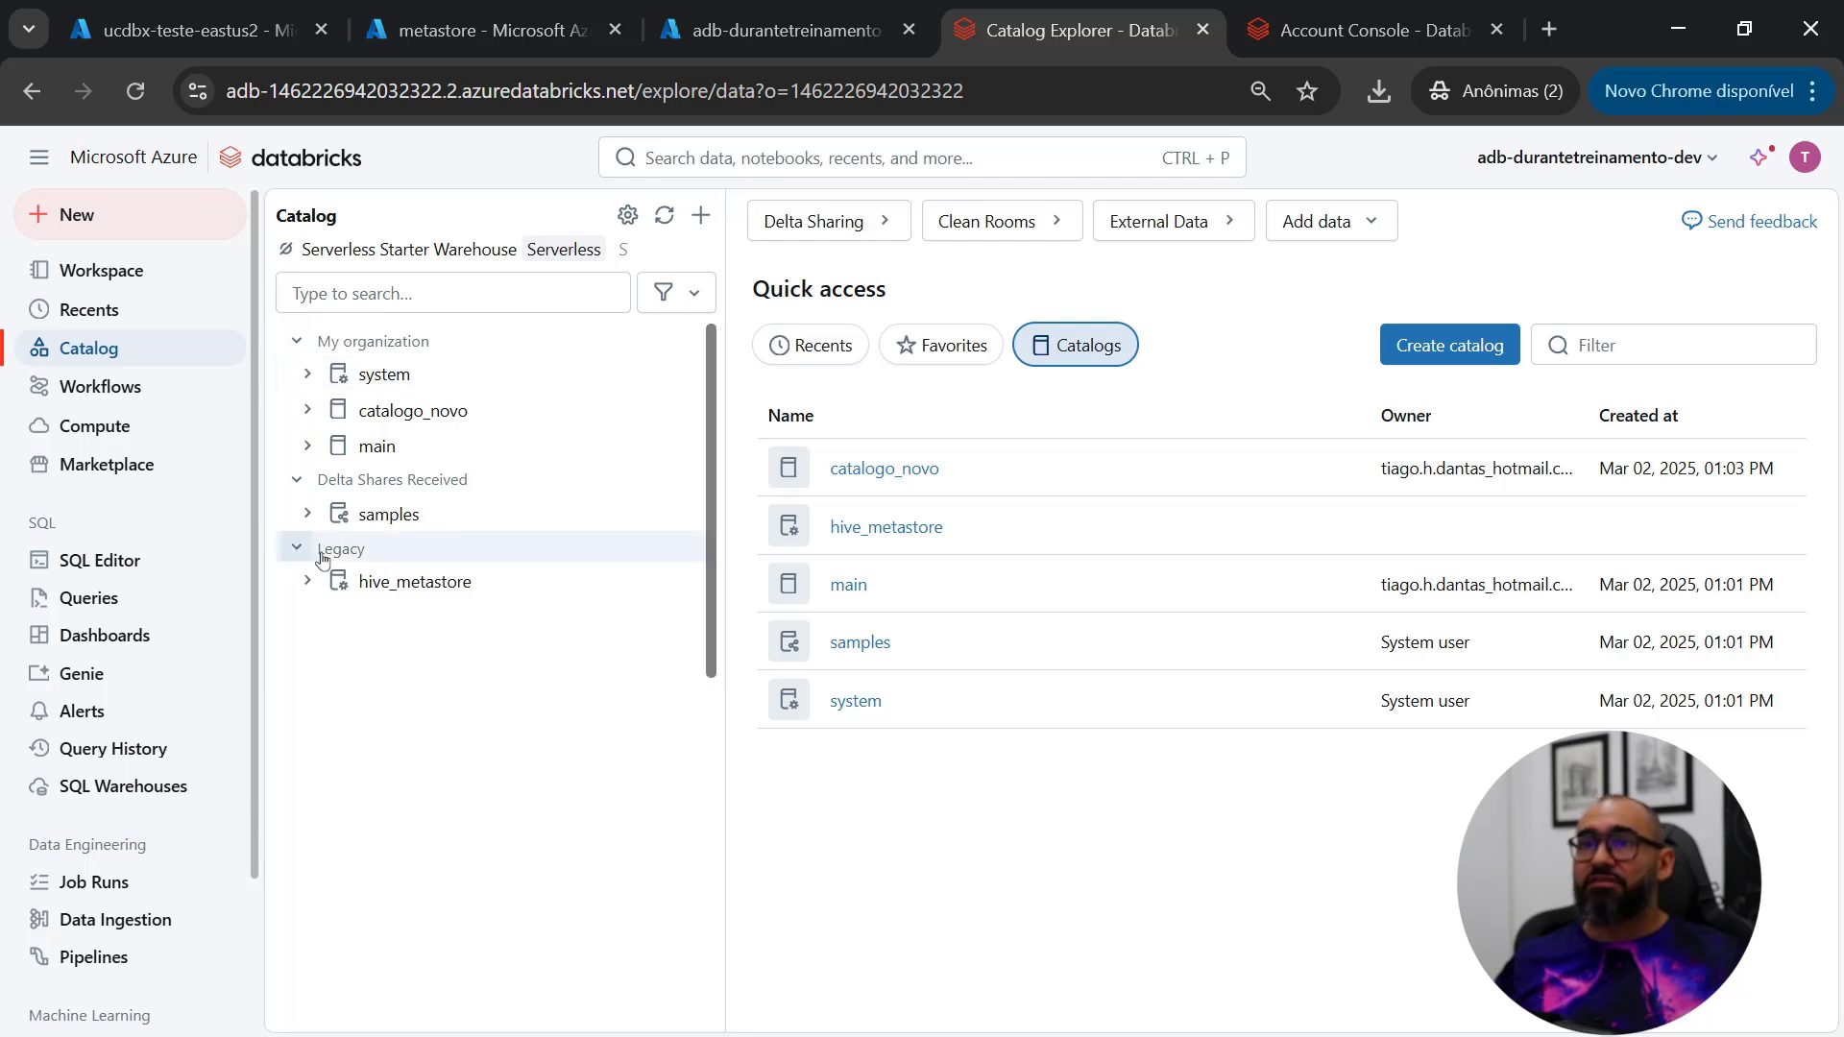
Step: Open catalogo_novo, glance through its information_schema, and create a new schema named schema_novo in the catalog
left_click(475, 425)
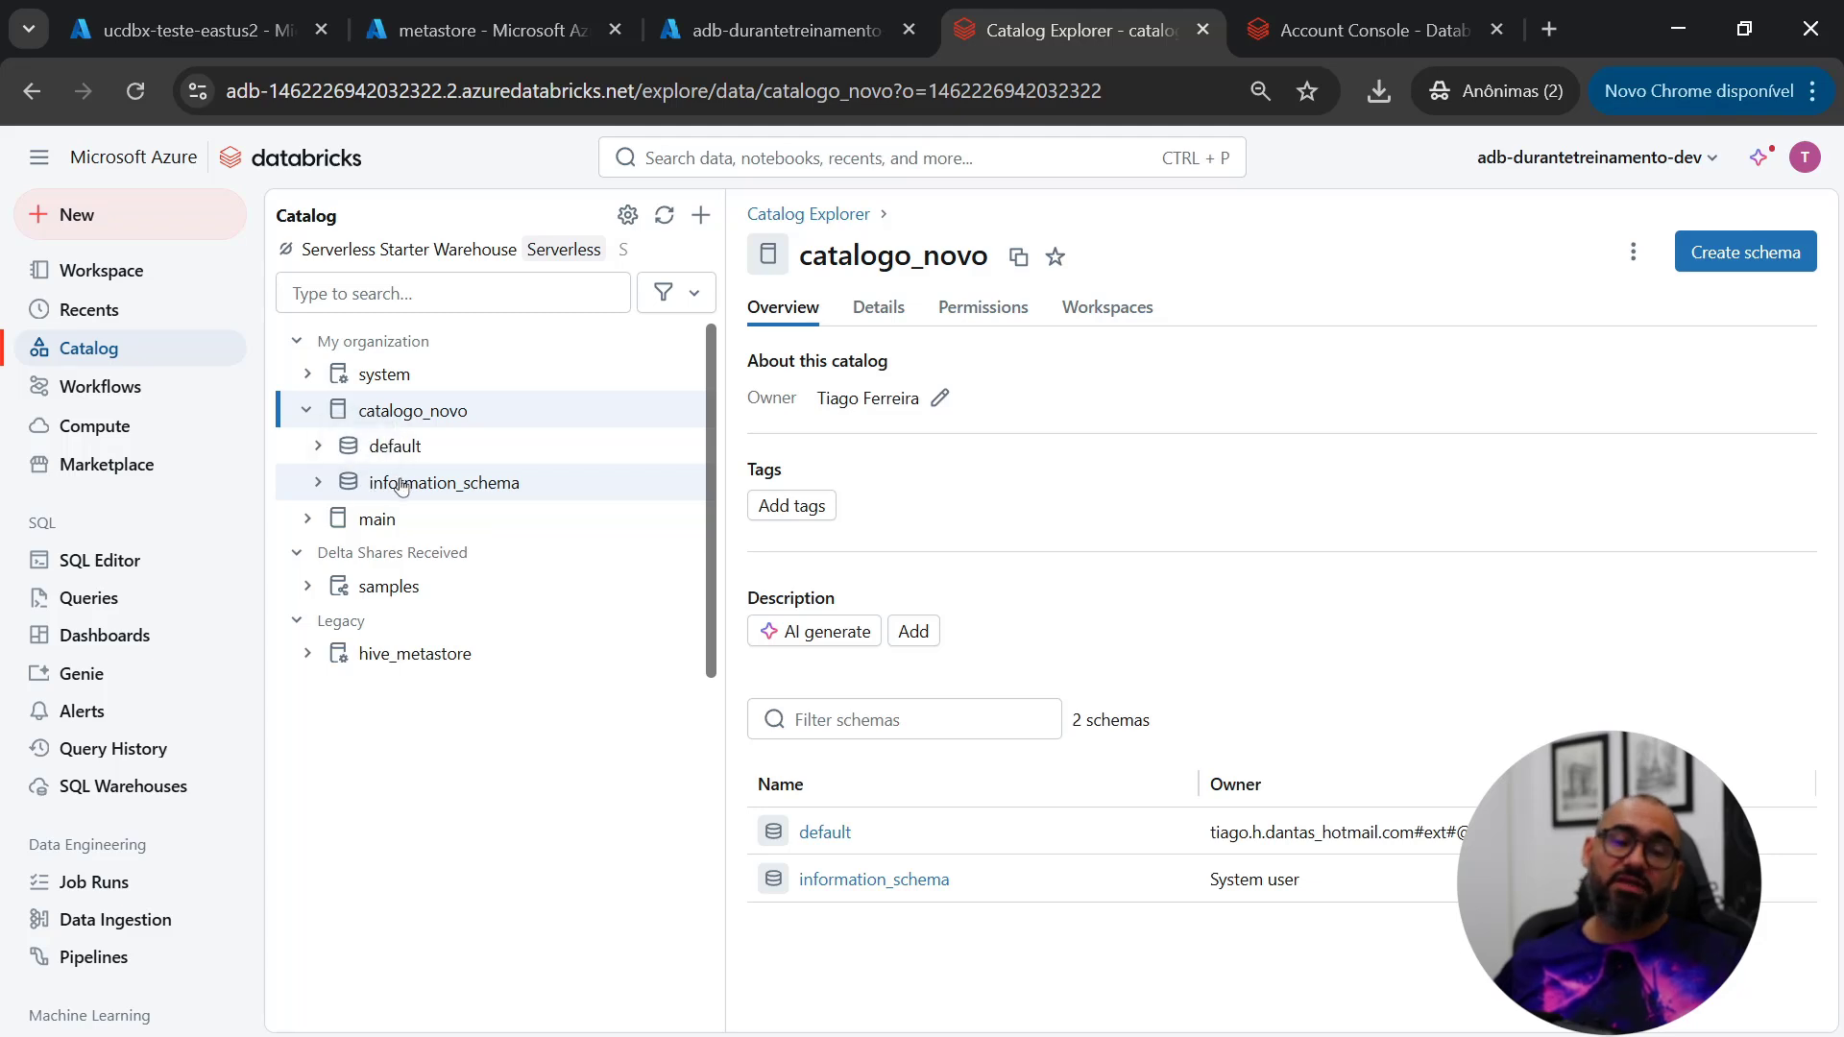
left_click(317, 482)
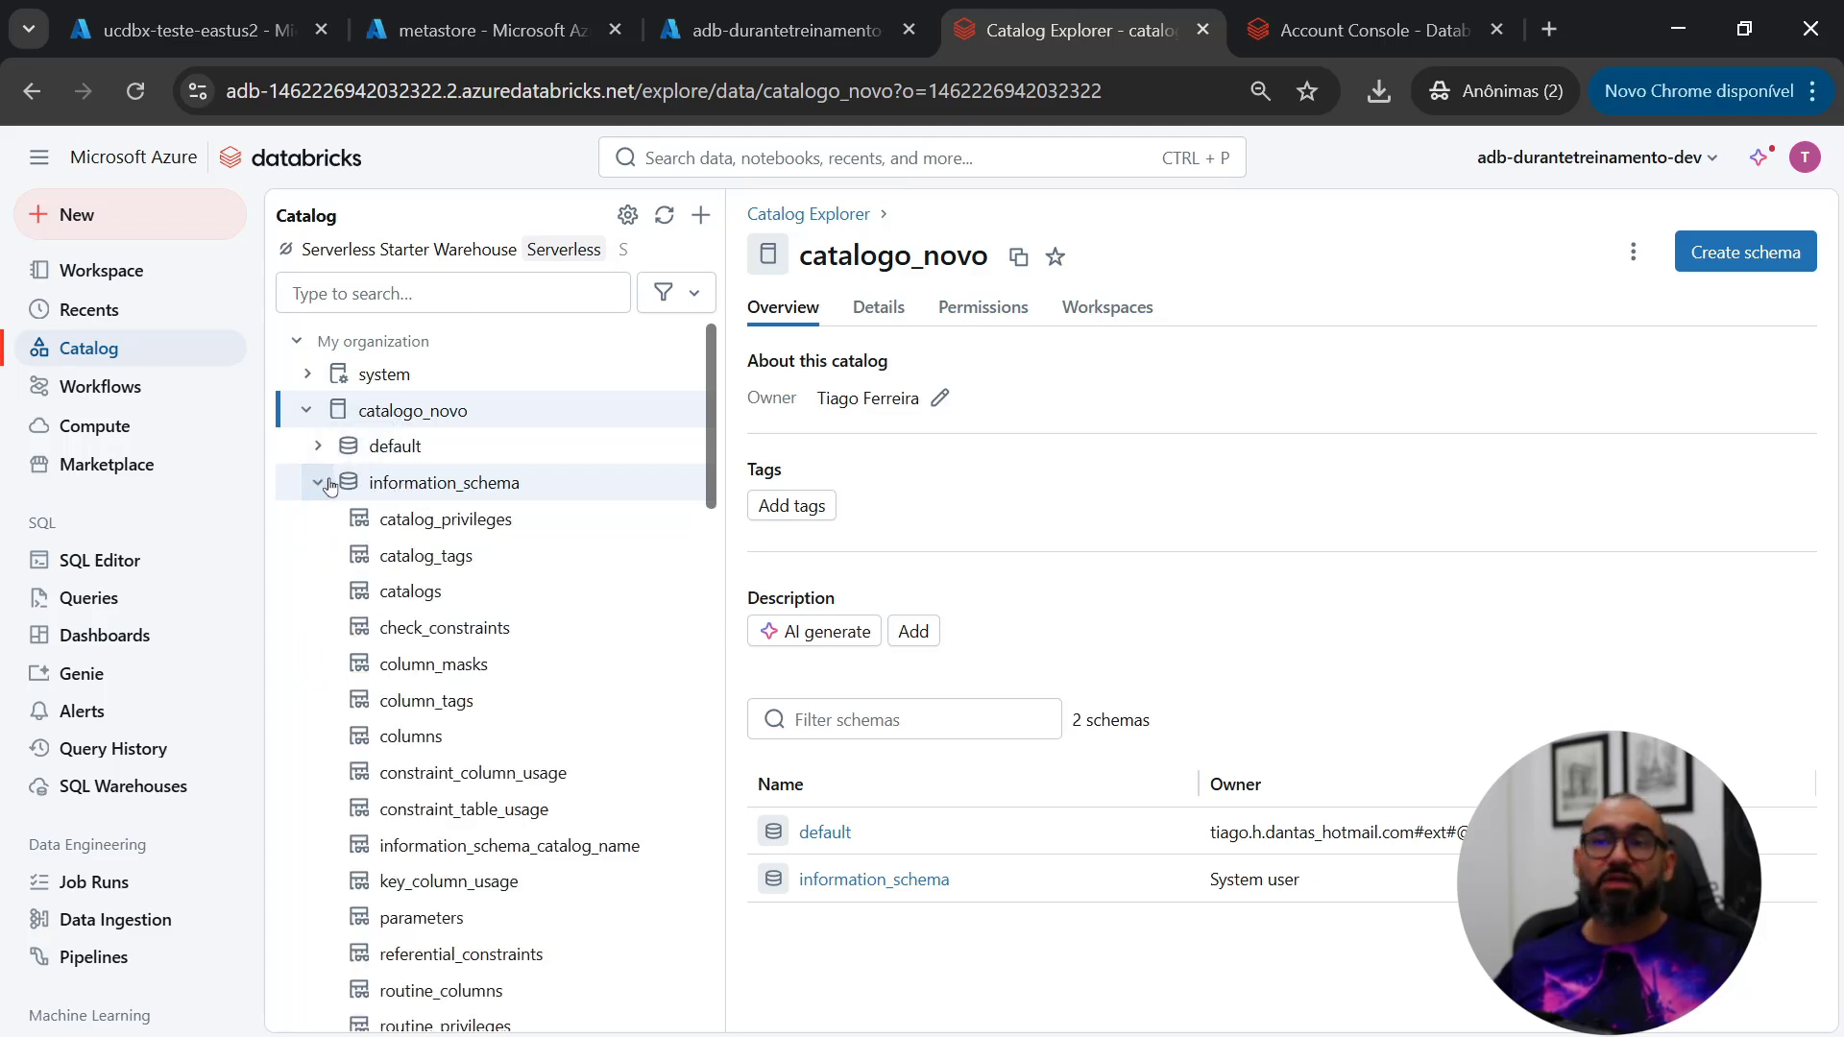
left_click(324, 482)
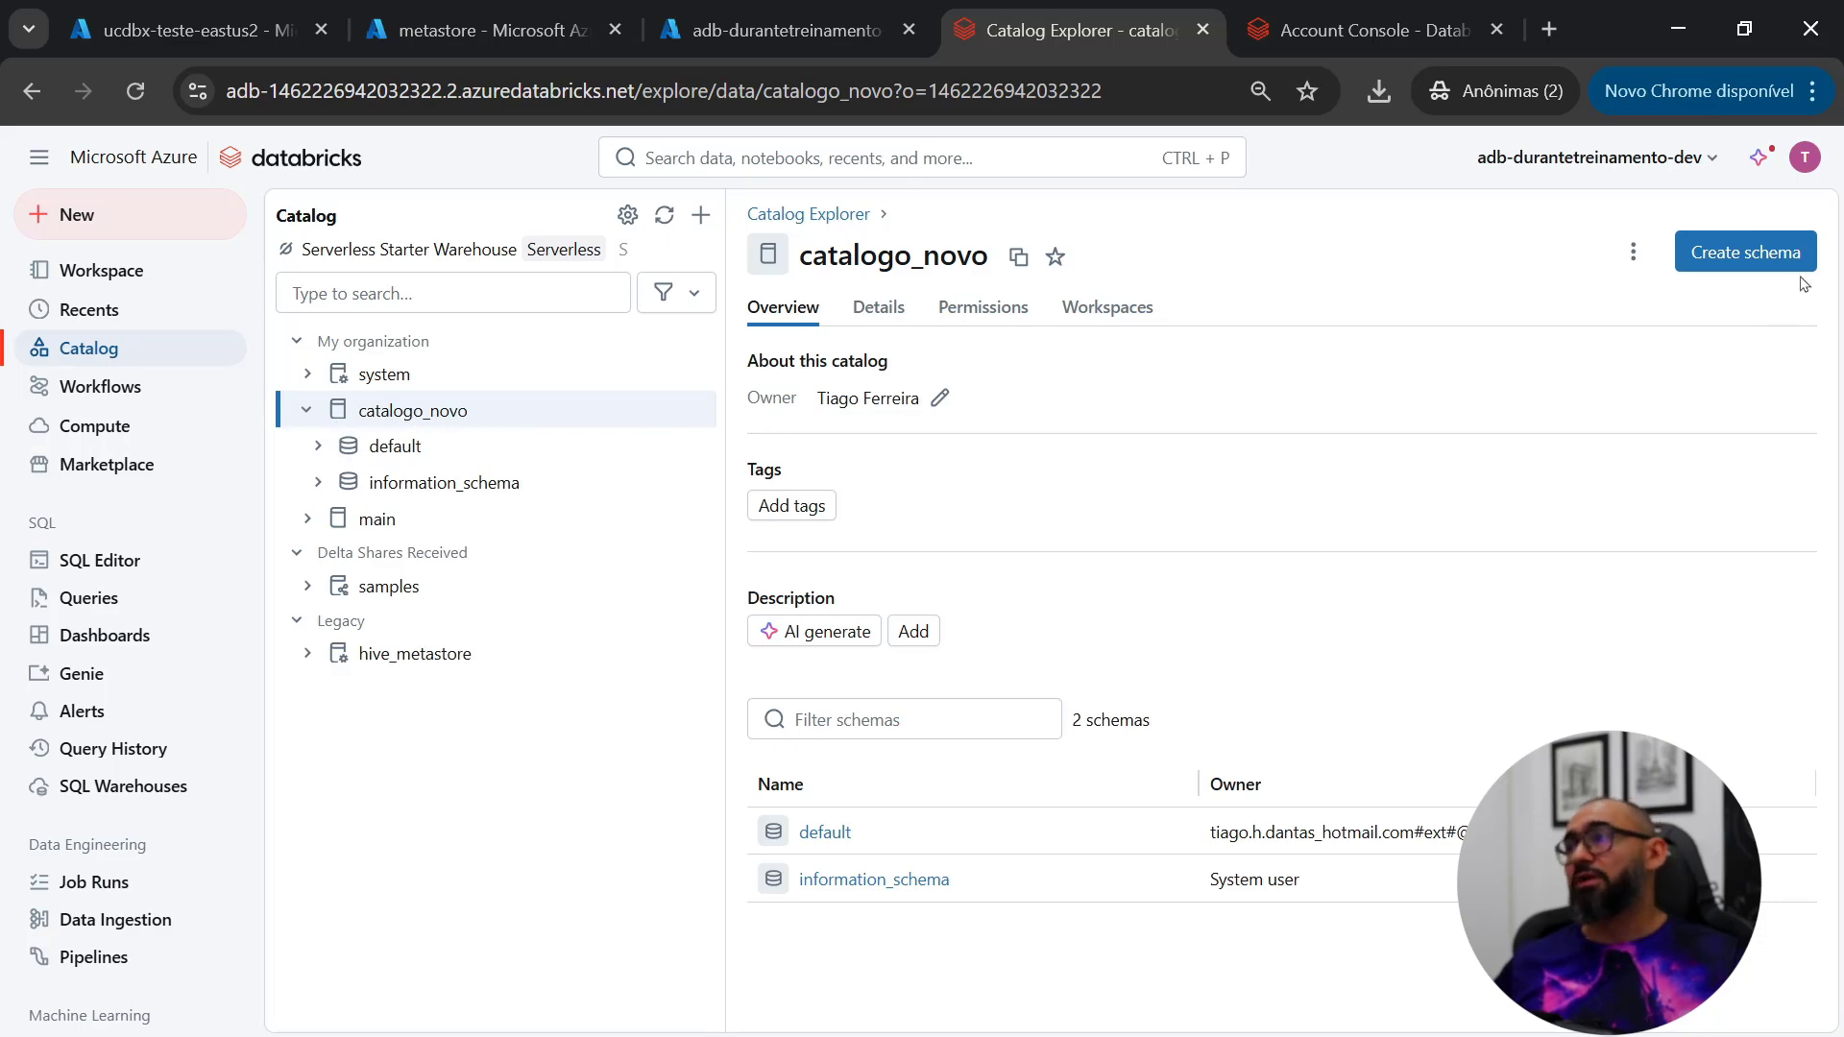
left_click(1746, 256)
left_click(963, 441)
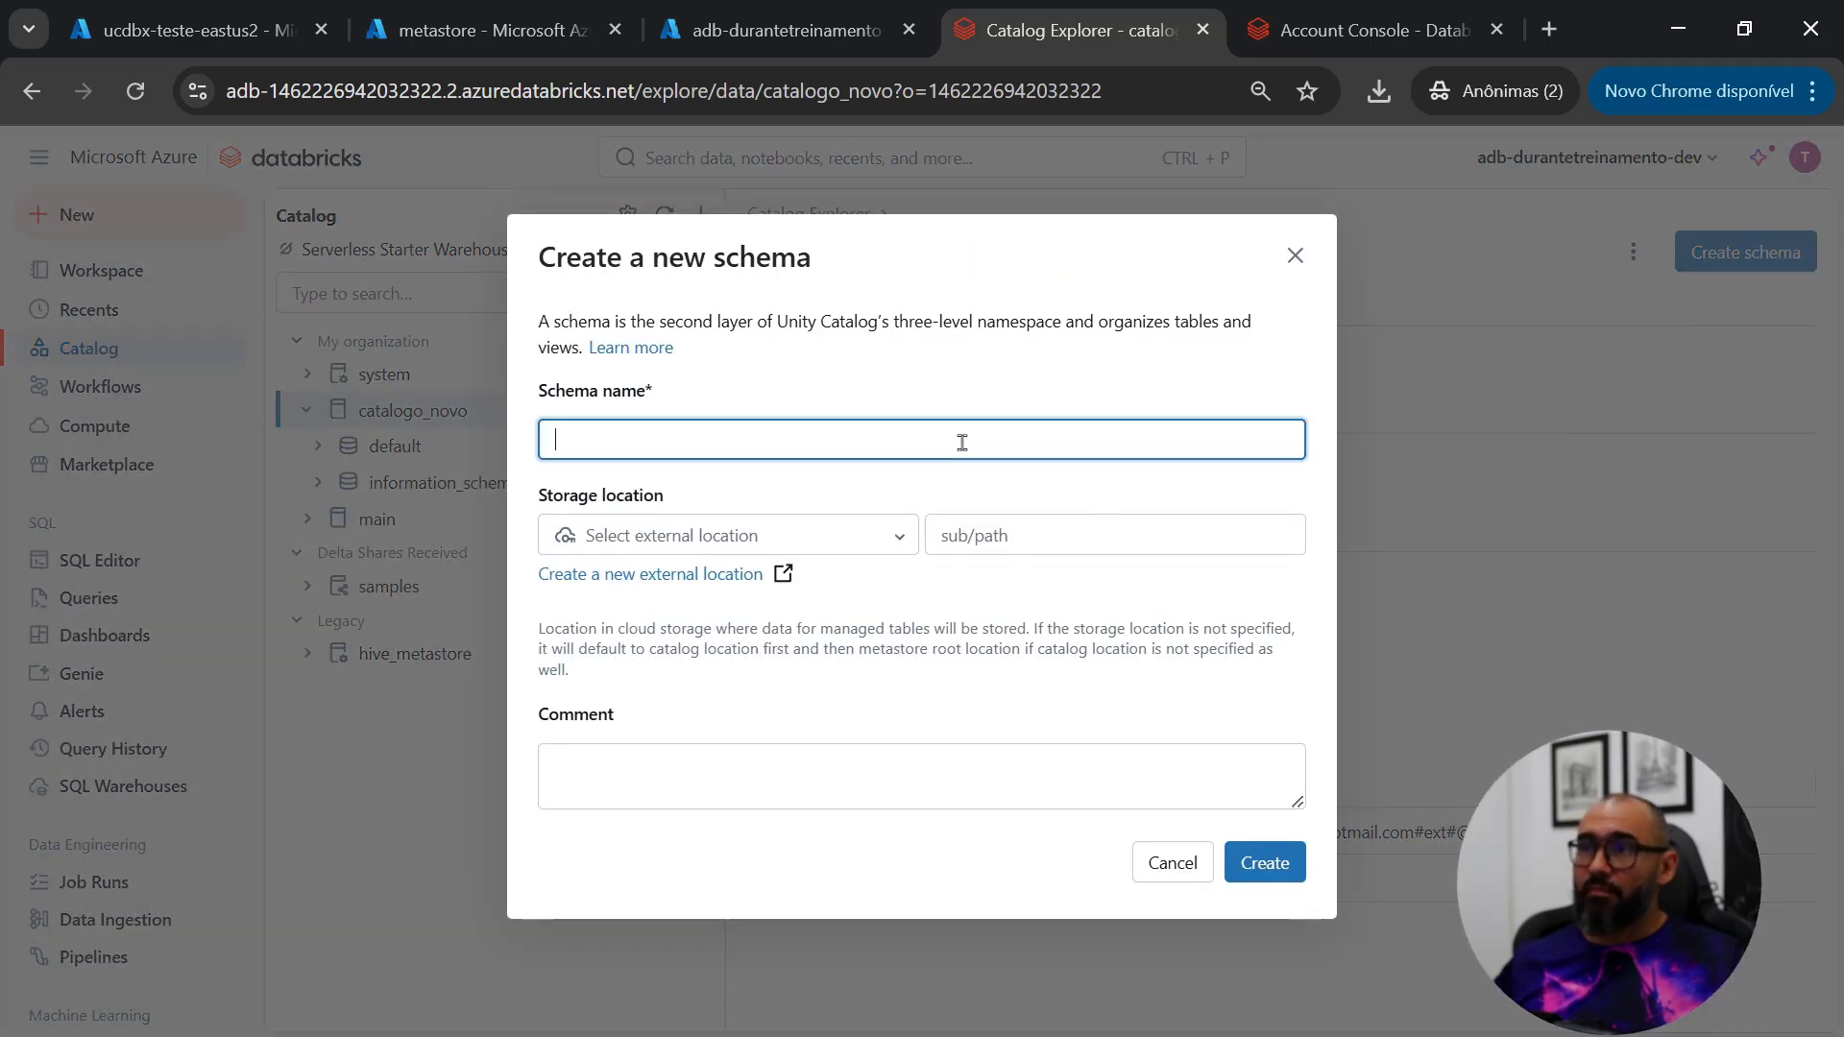
type("schema_novo")
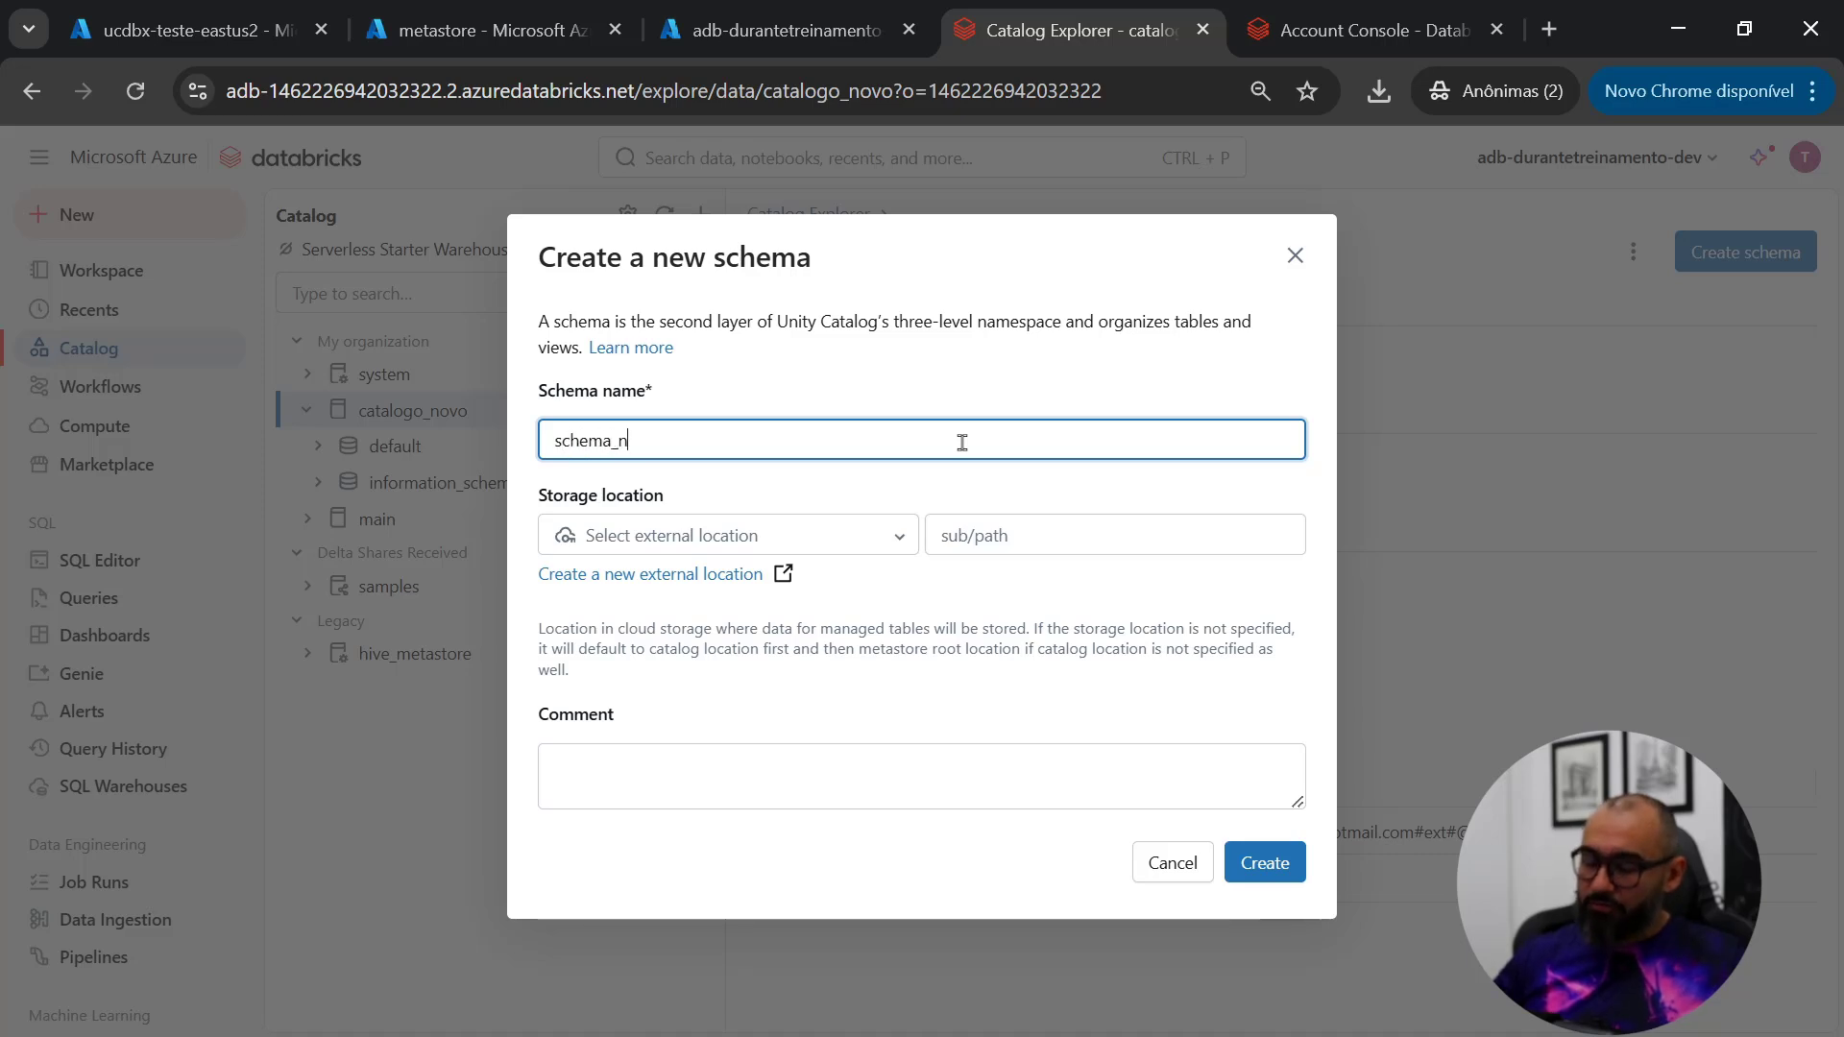
left_click(1258, 861)
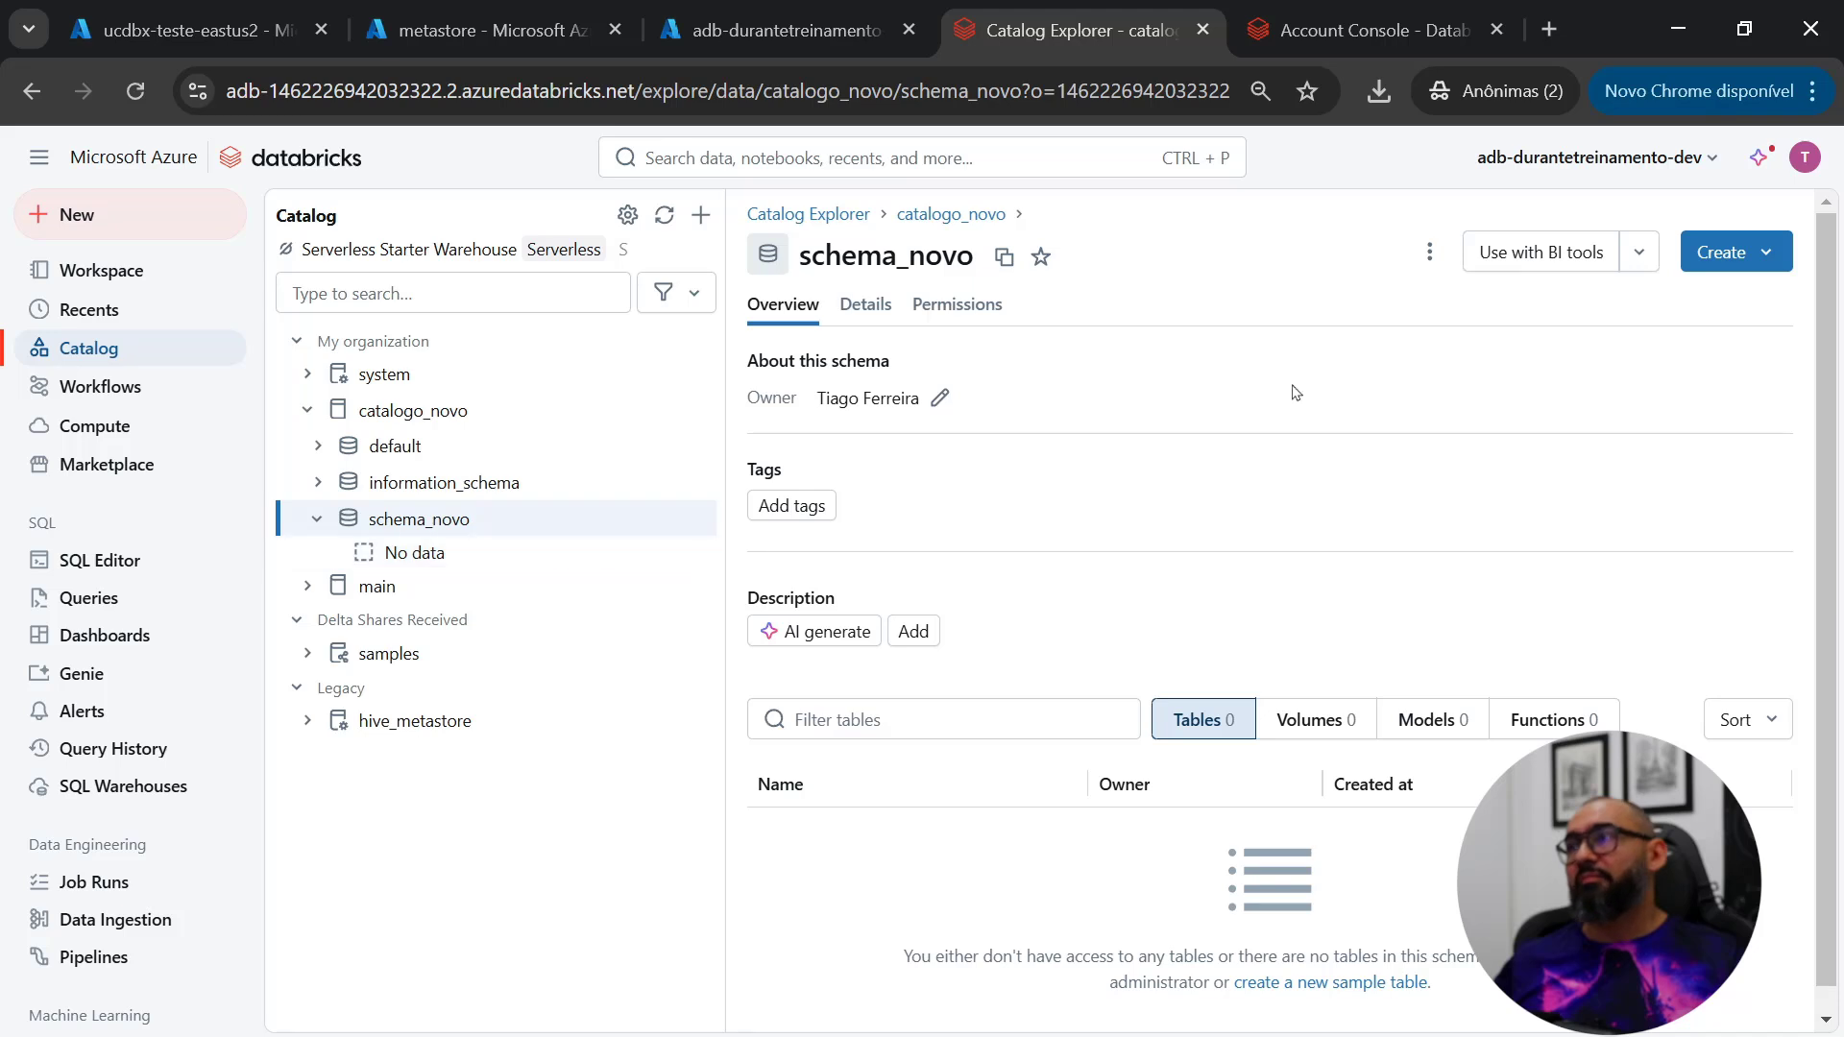
Step: Start a new table in schema_novo and upload Tabela_Dimensao_de_Estados.csv as its source file
left_click(1767, 251)
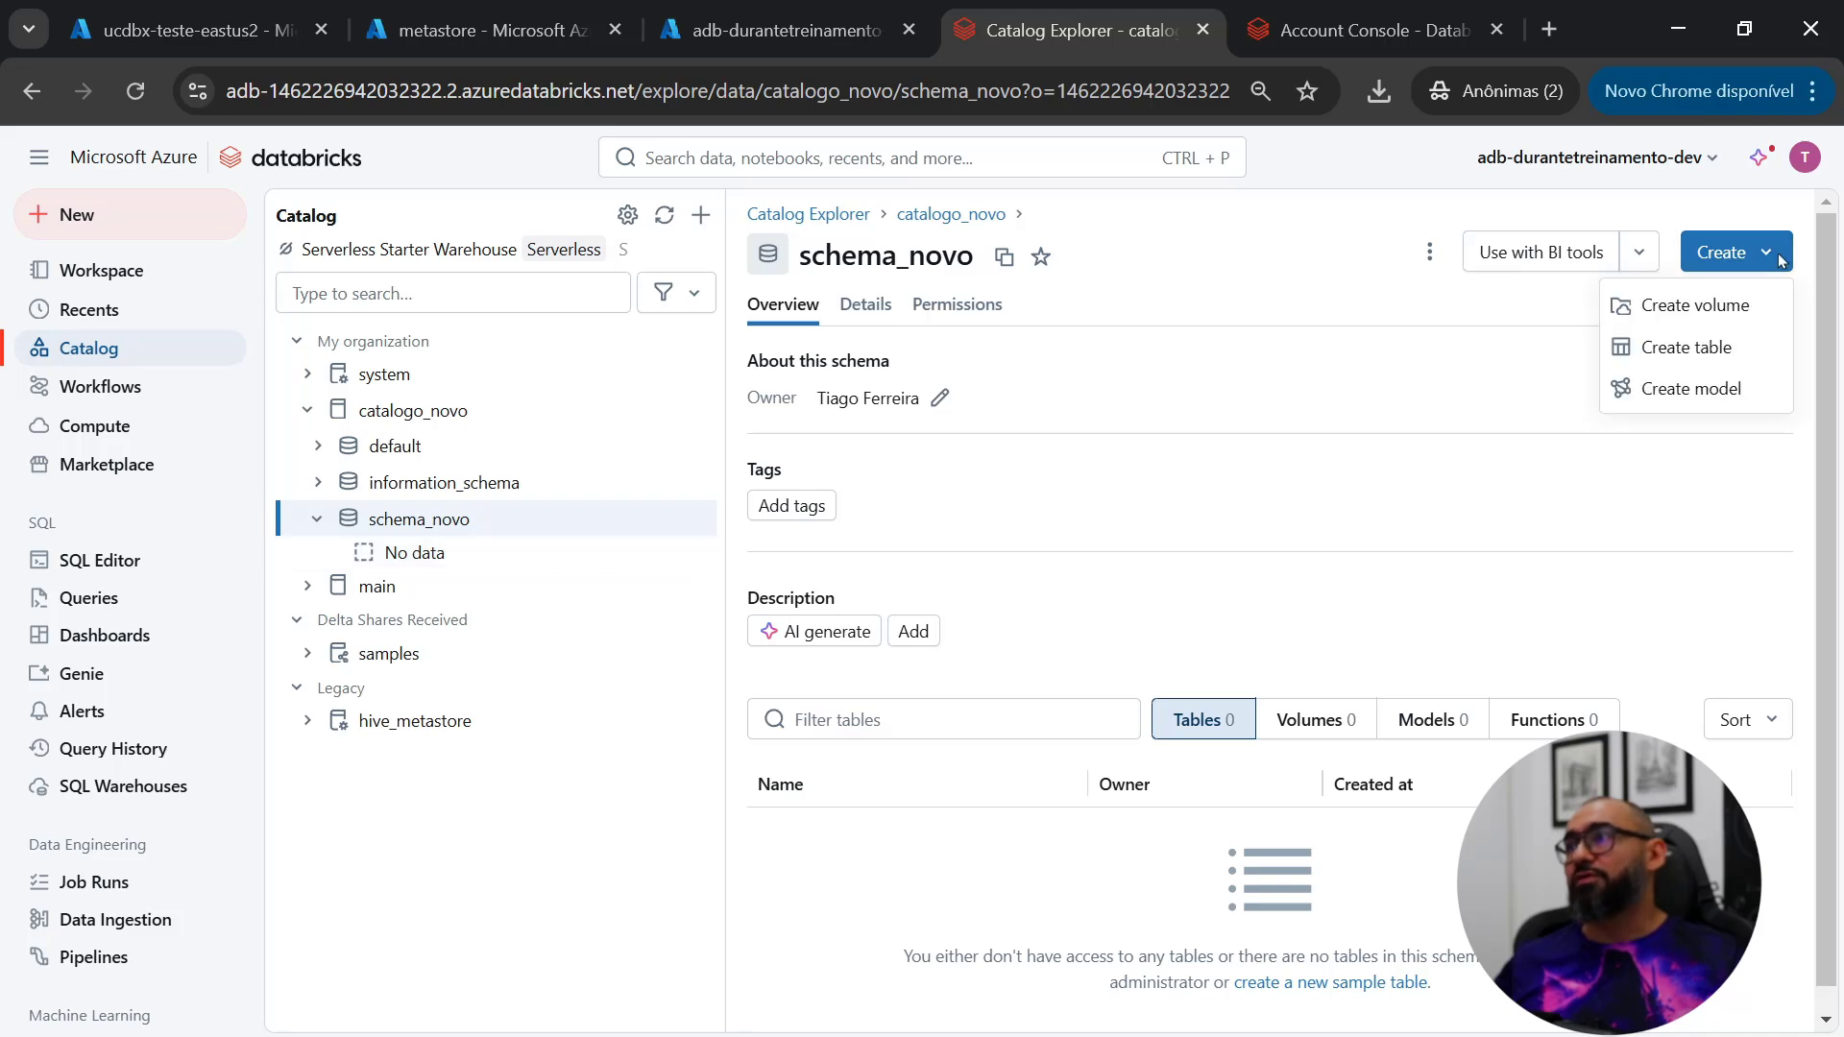
left_click(1709, 349)
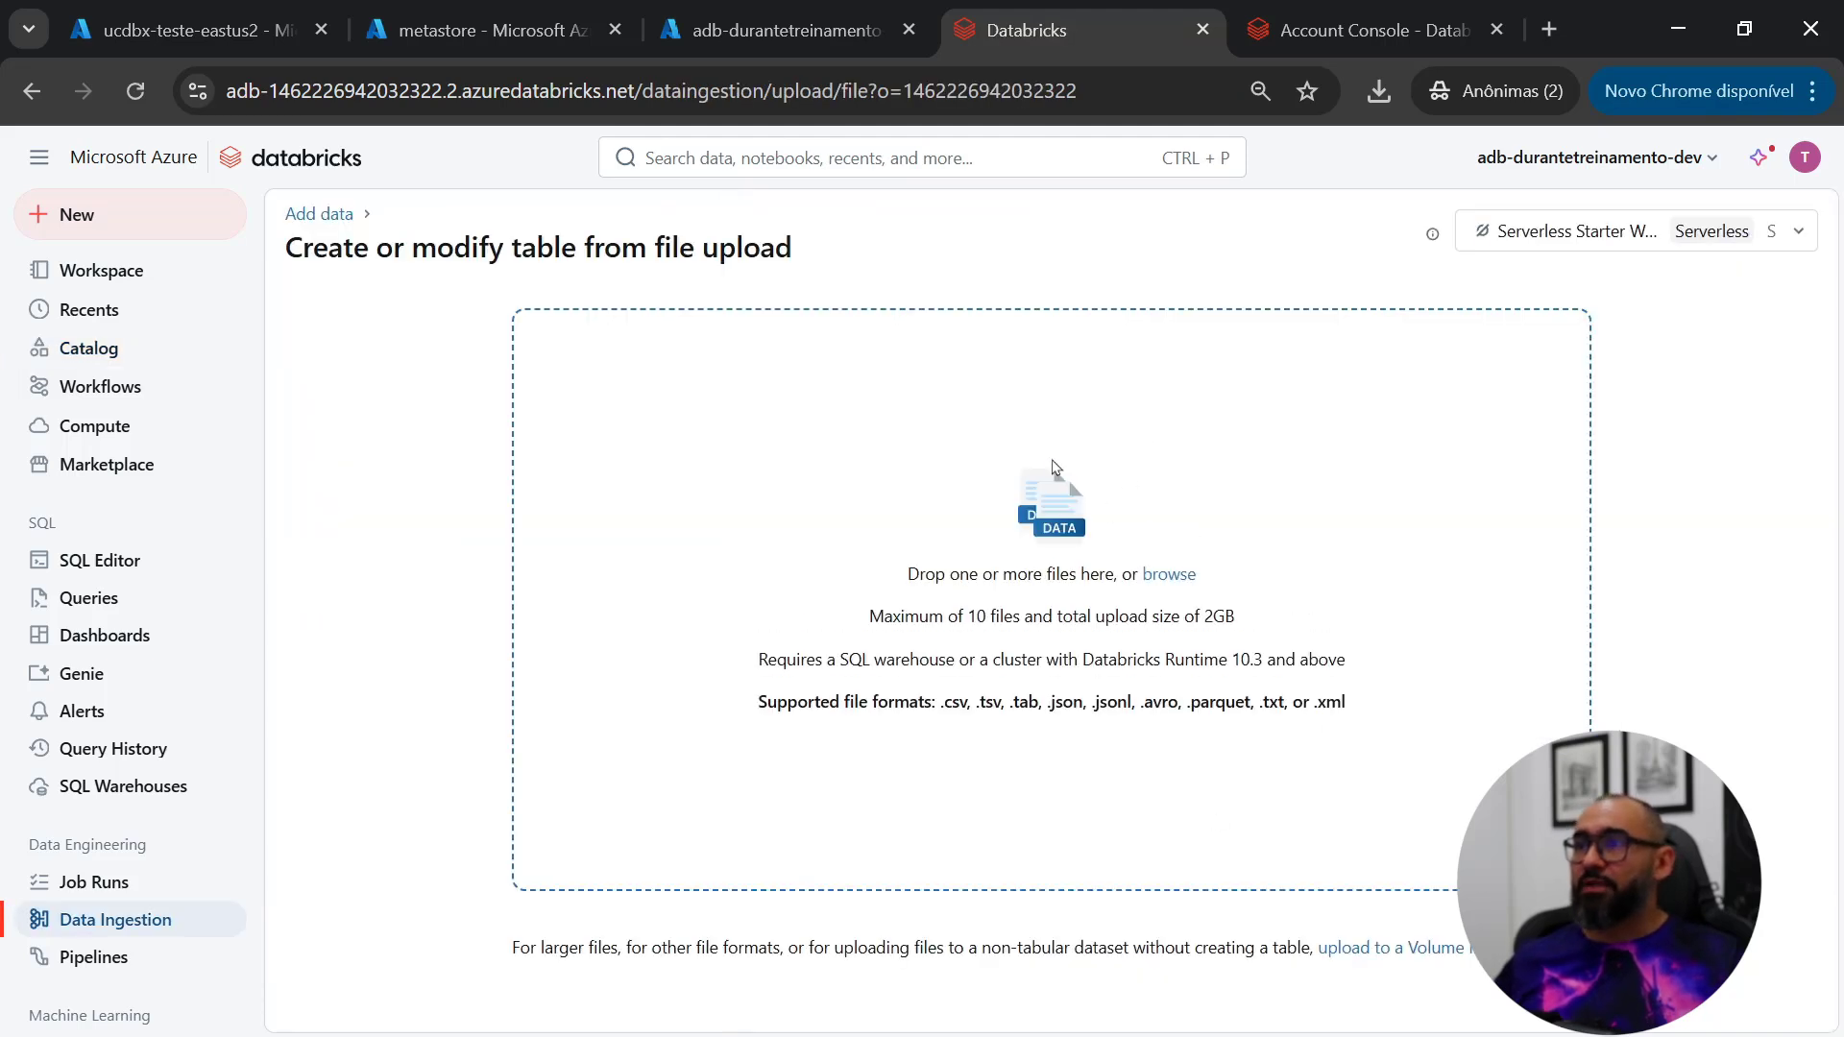
left_click(1169, 575)
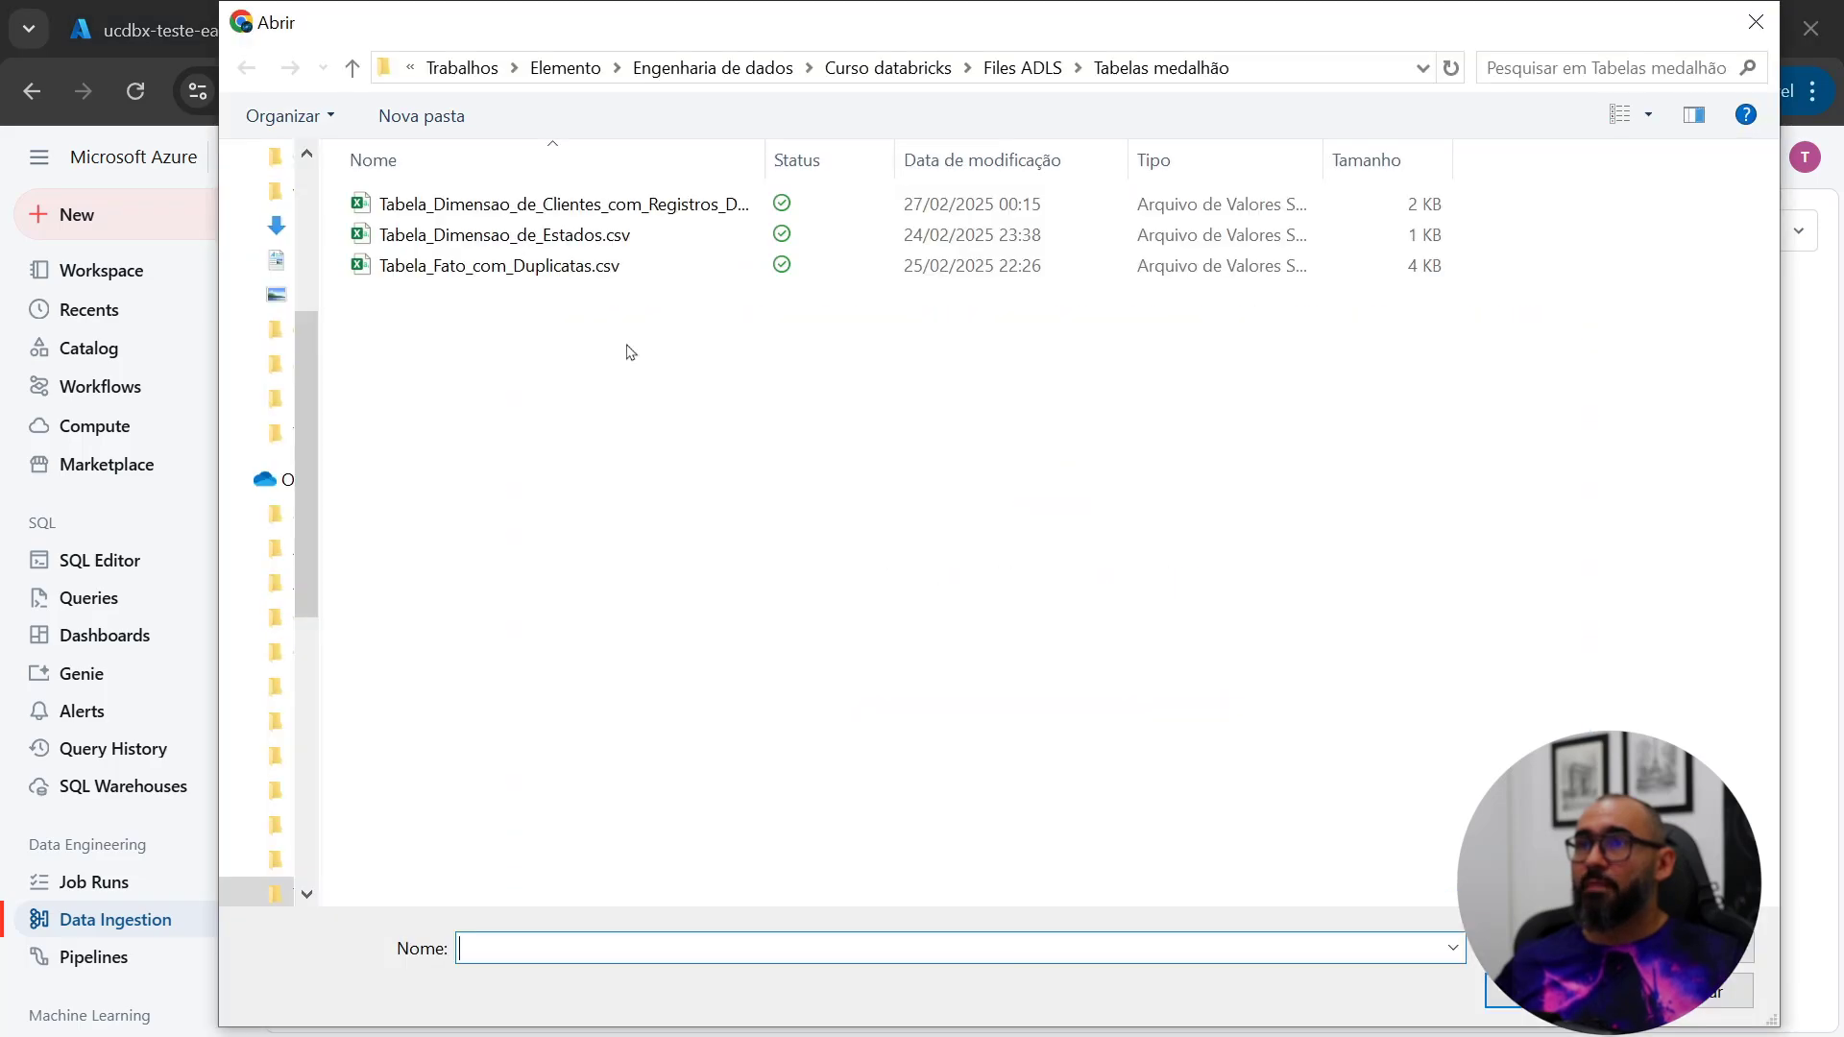
left_click(595, 238)
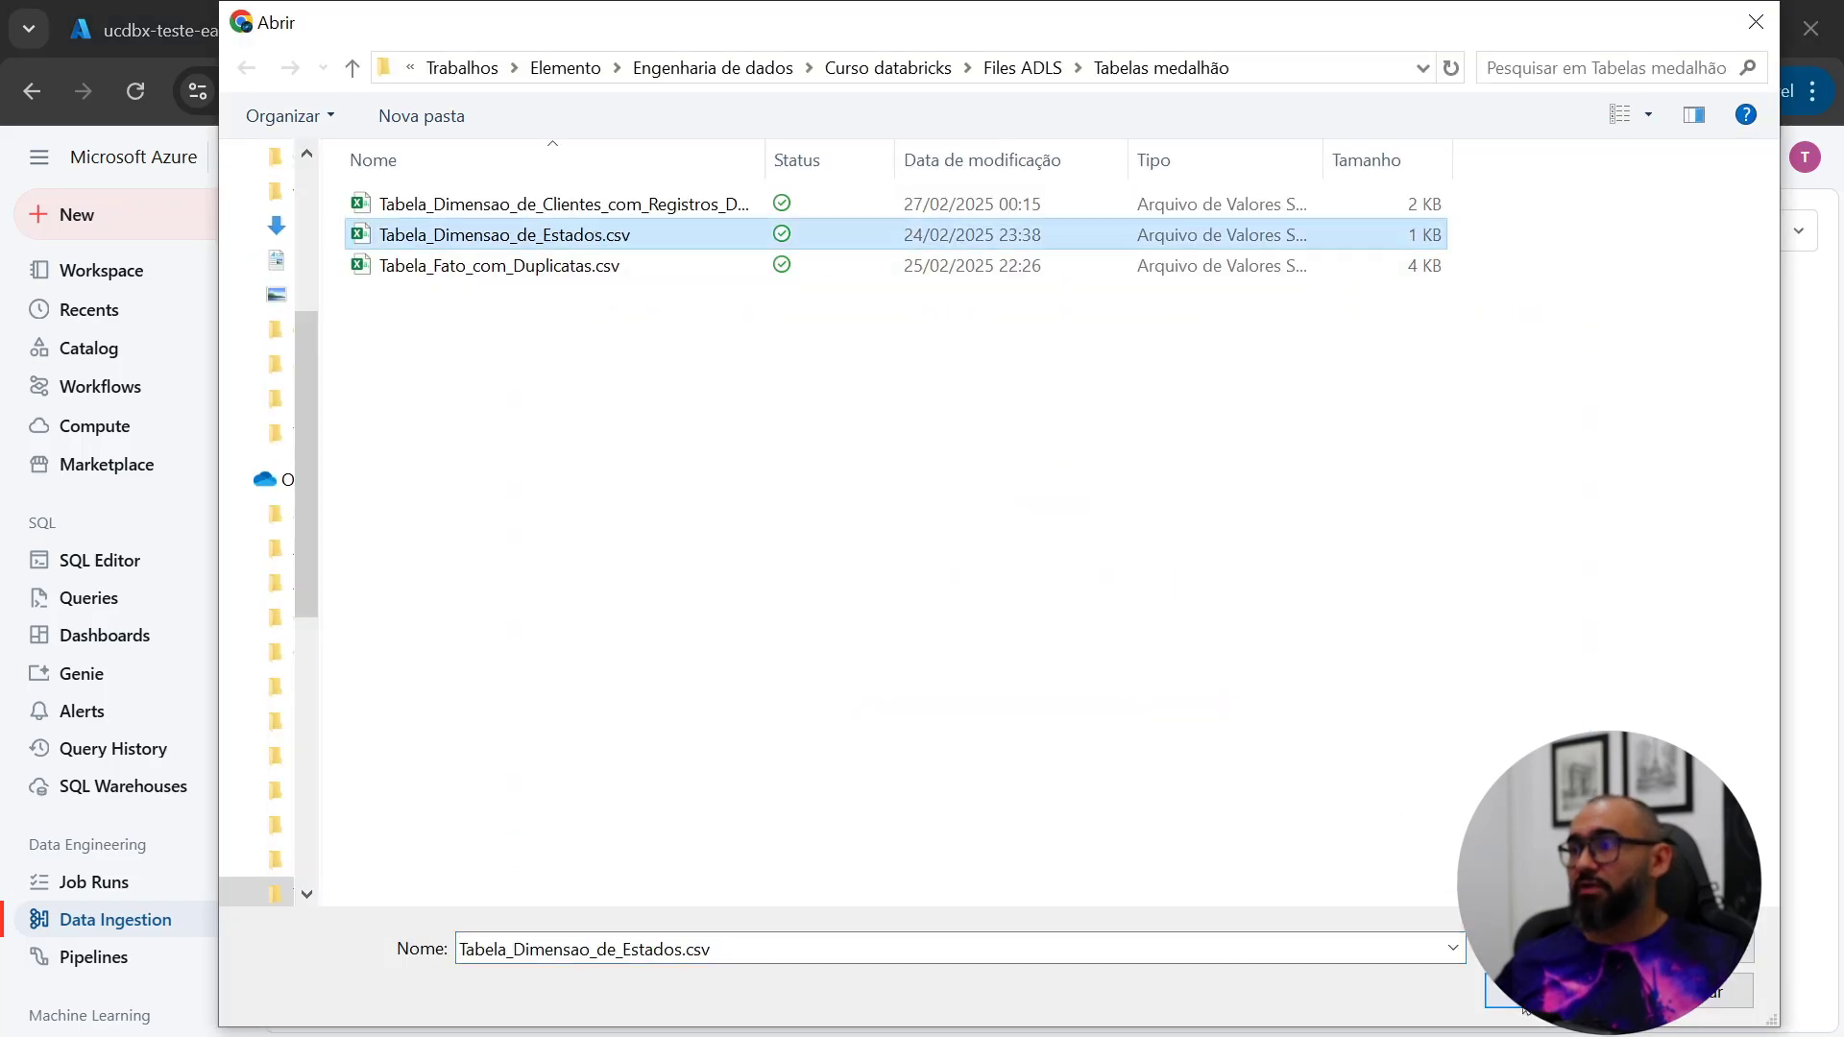
left_click(1500, 995)
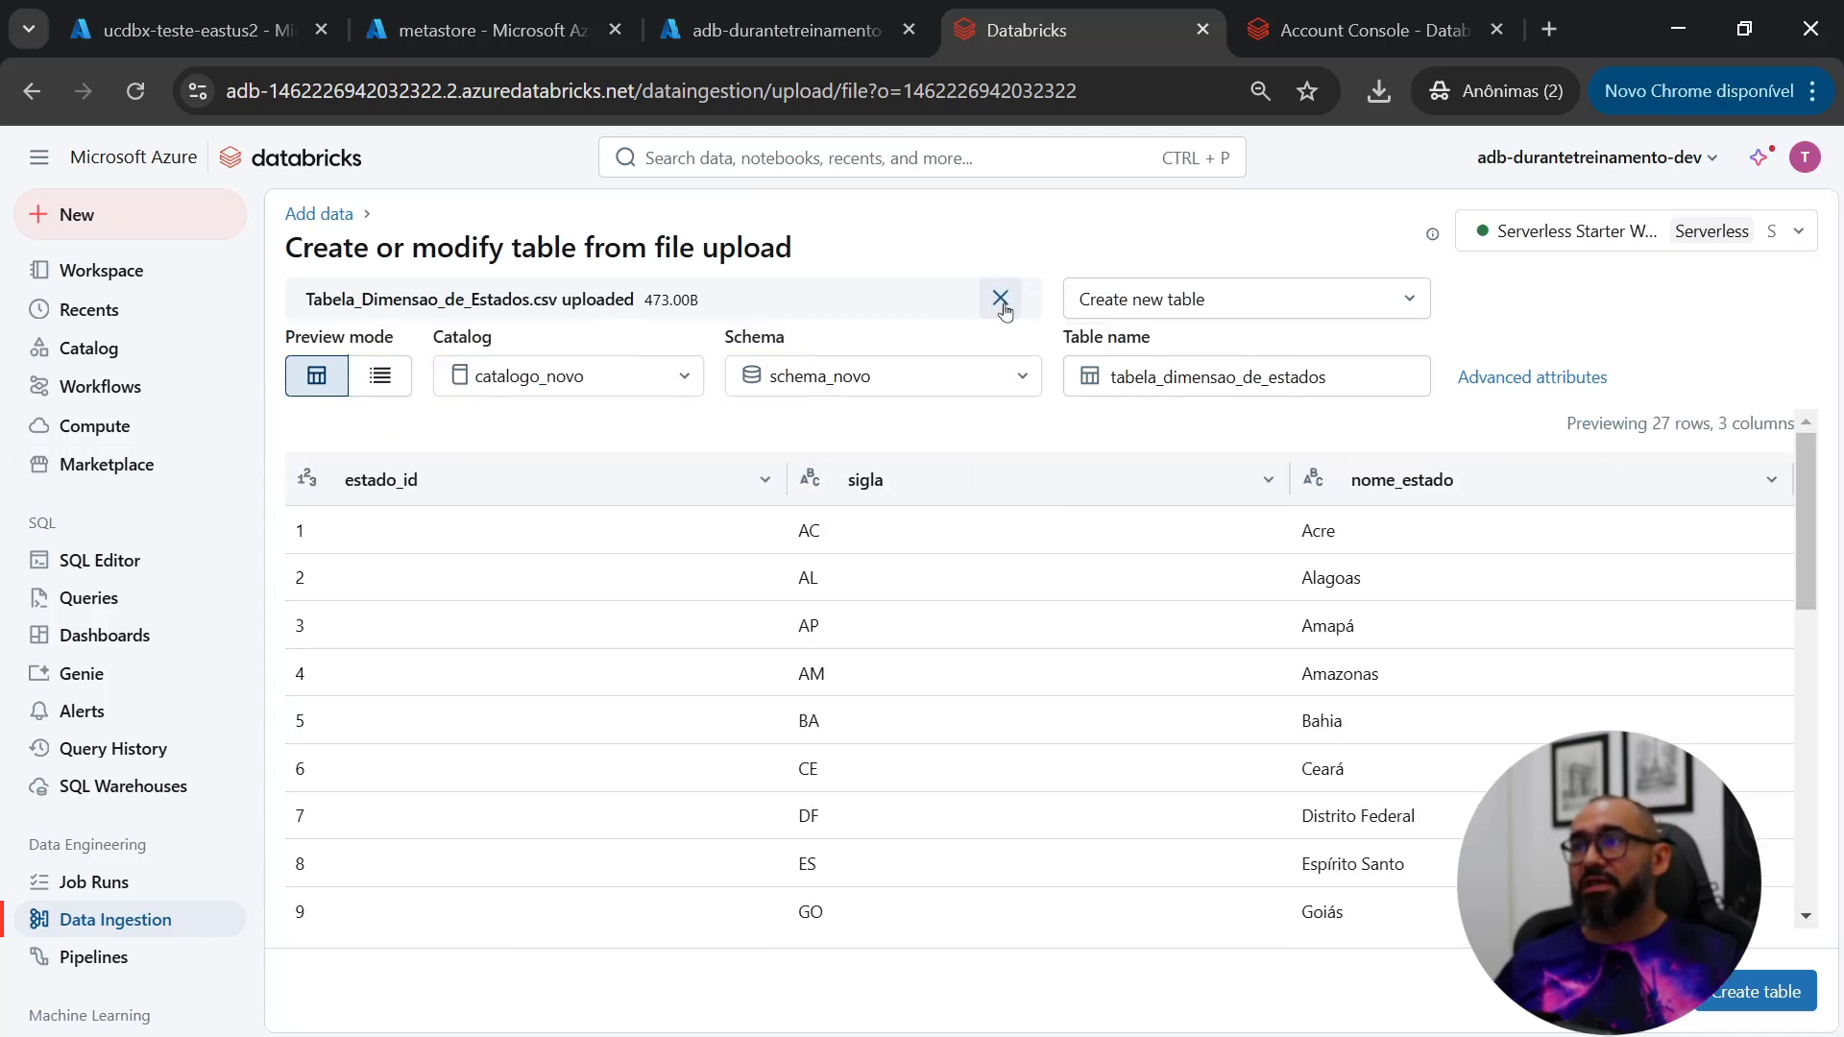
Step: Review the previewed rows and create the table tabela_dimensao_de_estados in catalogo_novo's schema_novo
scroll(1103, 834, "down", 8)
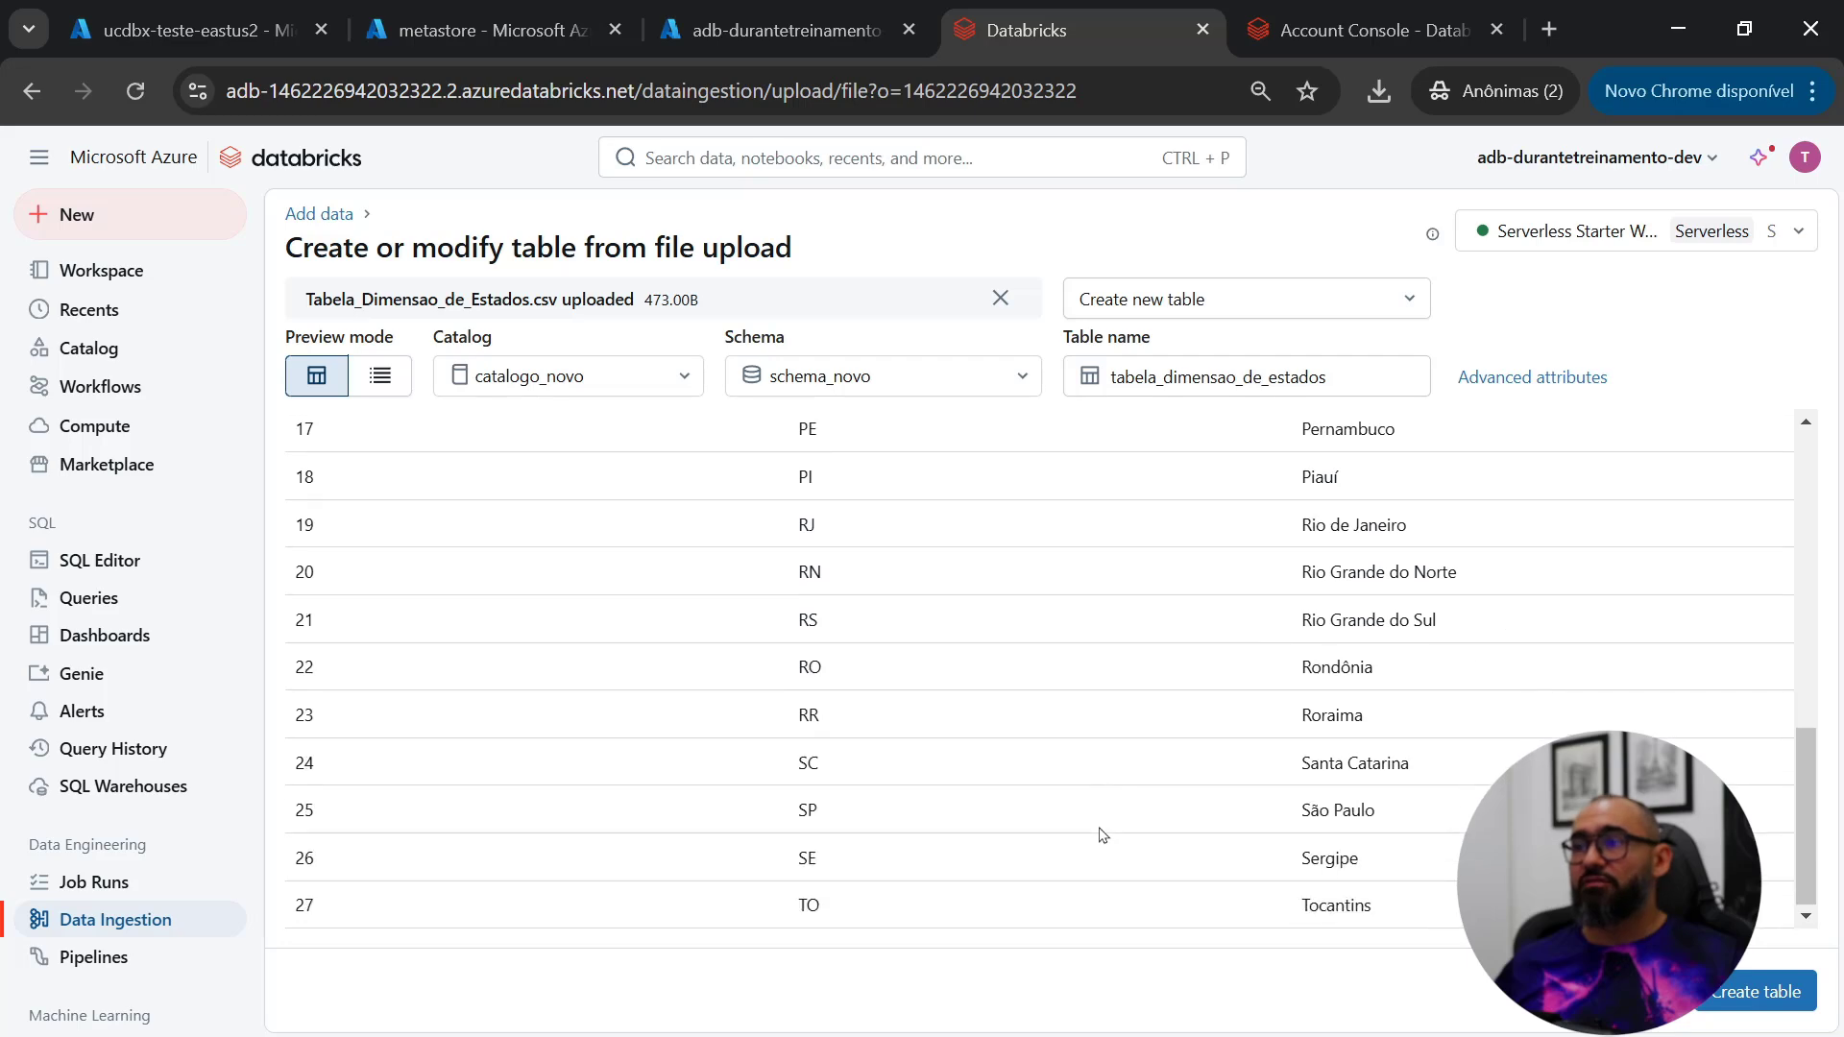
scroll(1101, 834, "up", 10)
left_click(1792, 994)
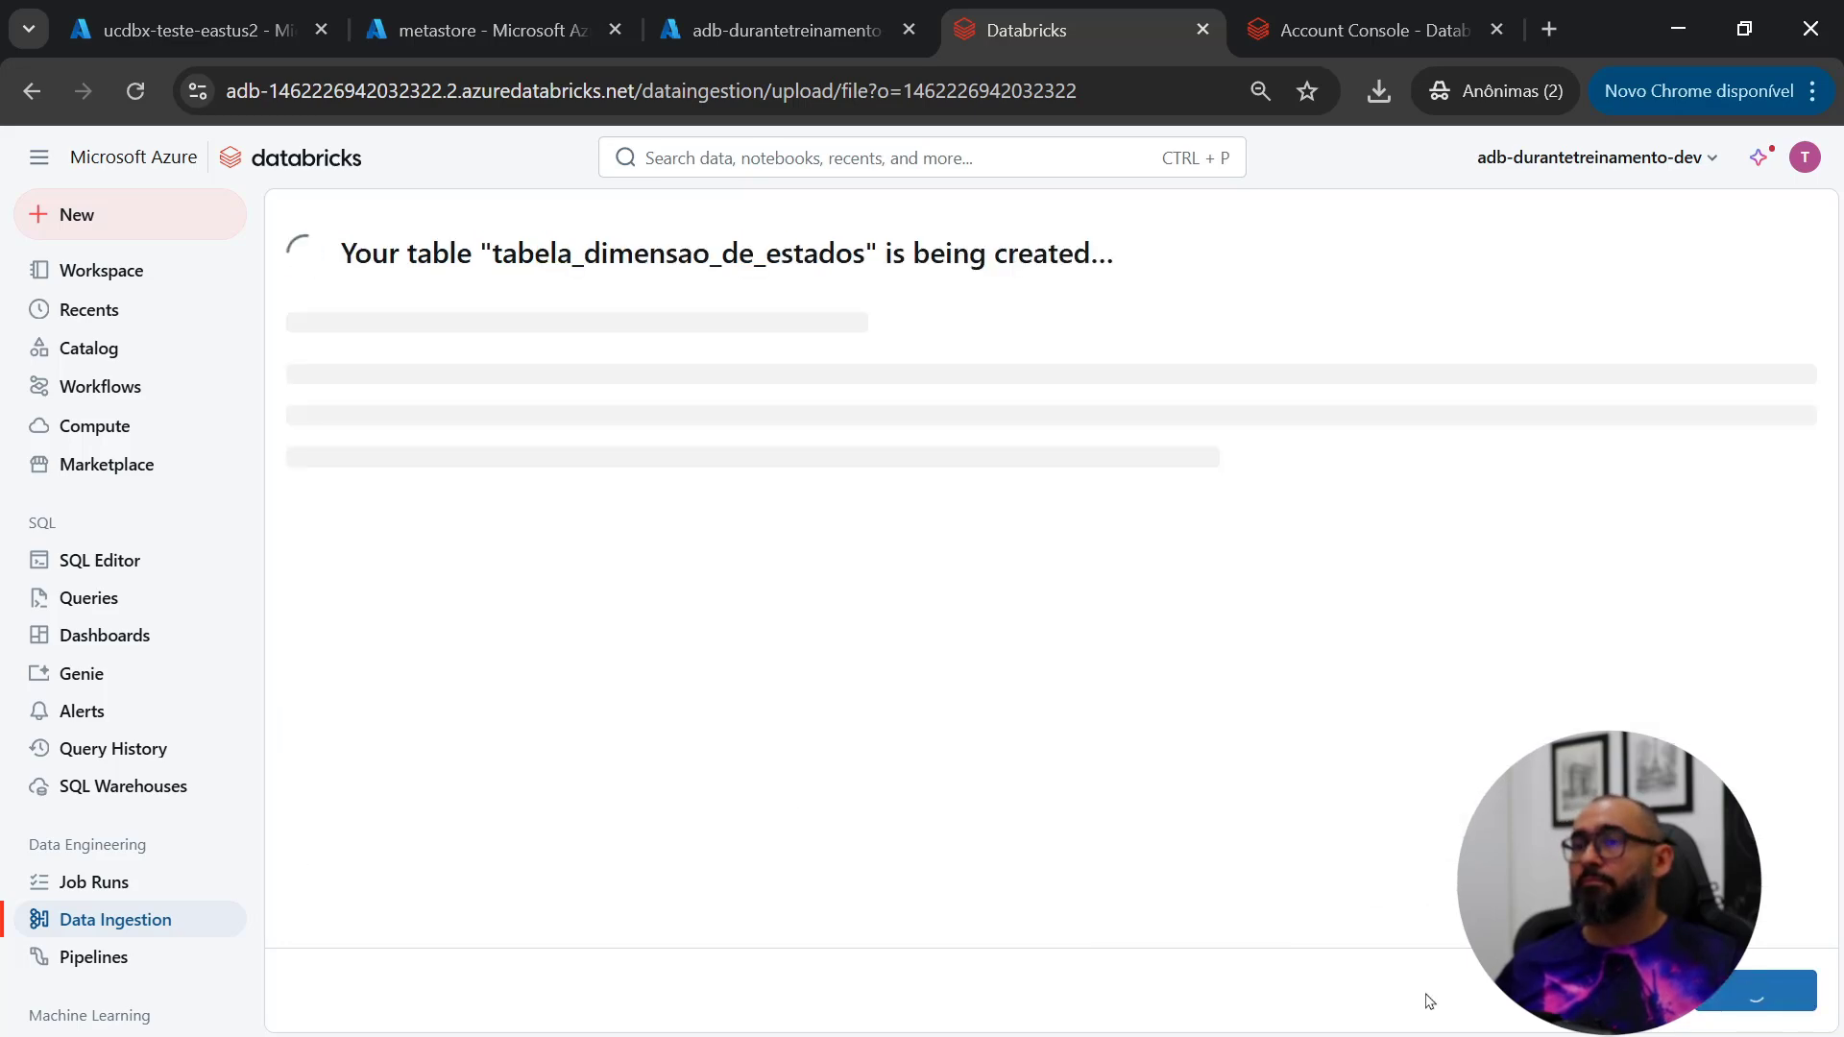
left_click(666, 219)
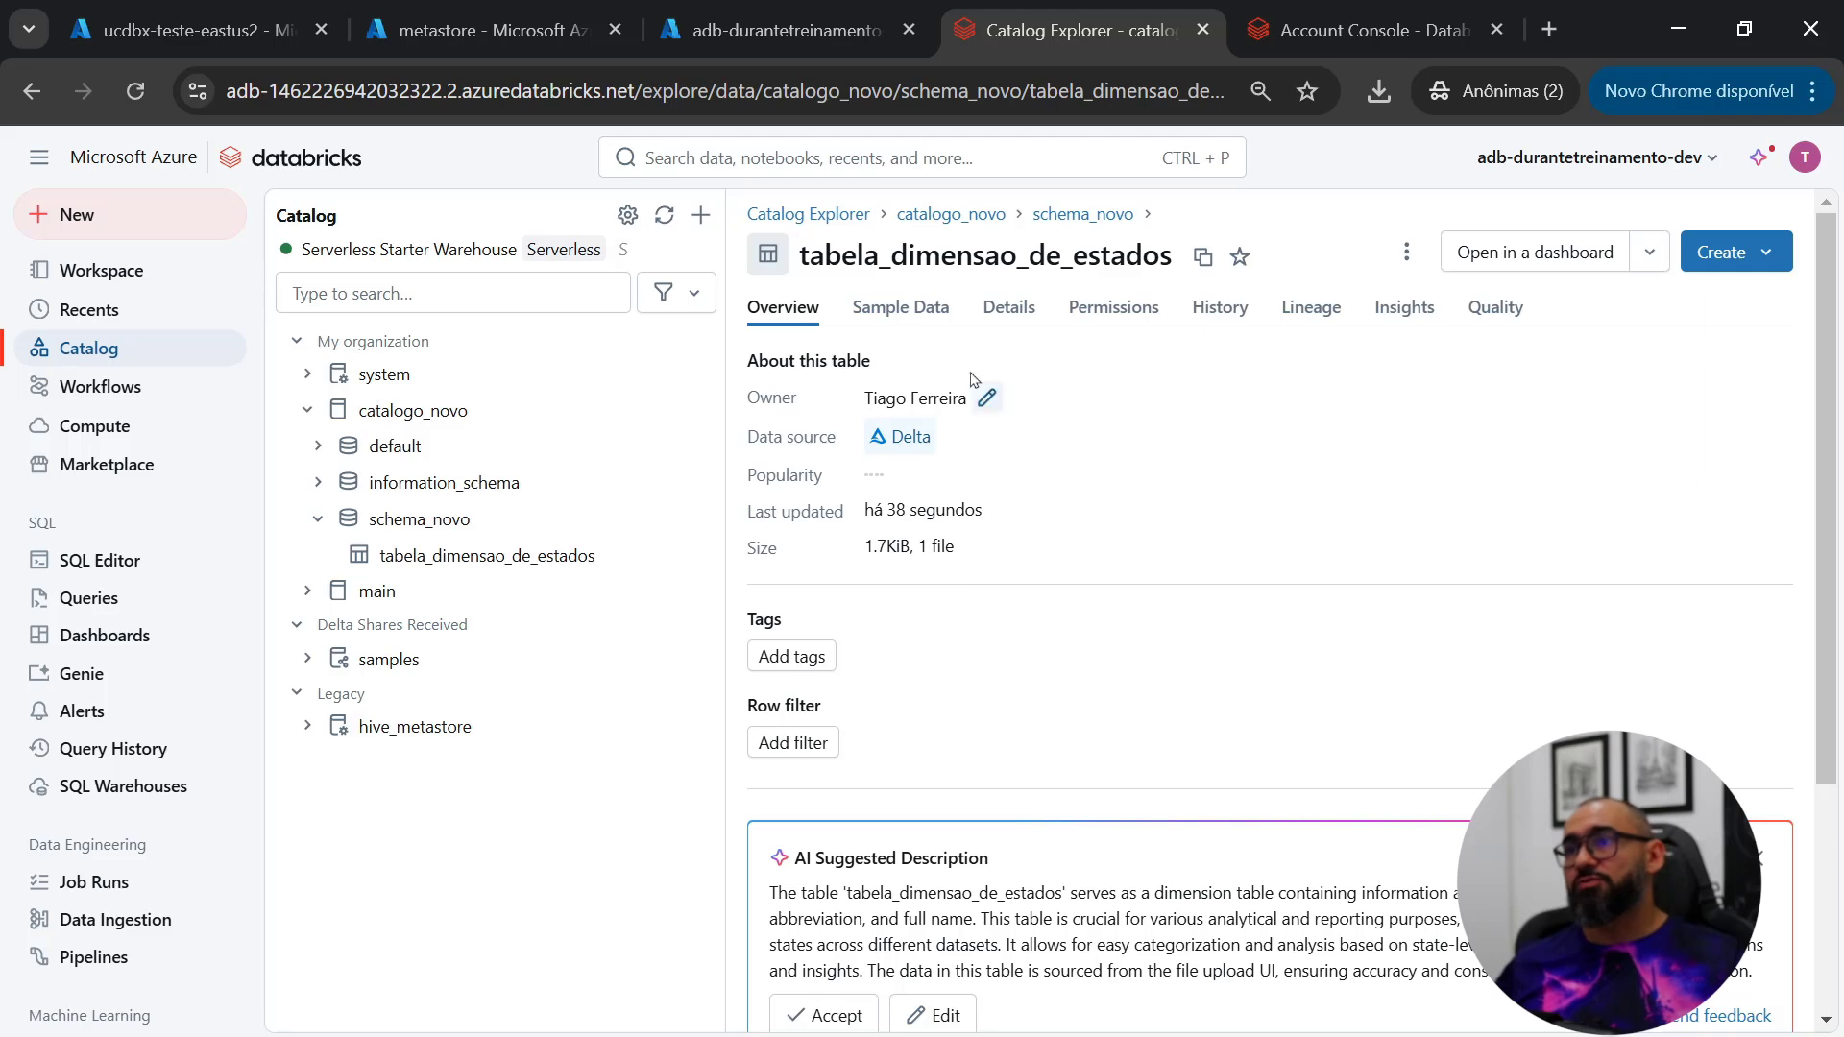
Step: Examine the lineage, overview, column list and sample data of tabela_dimensao_de_estados
left_click(1307, 309)
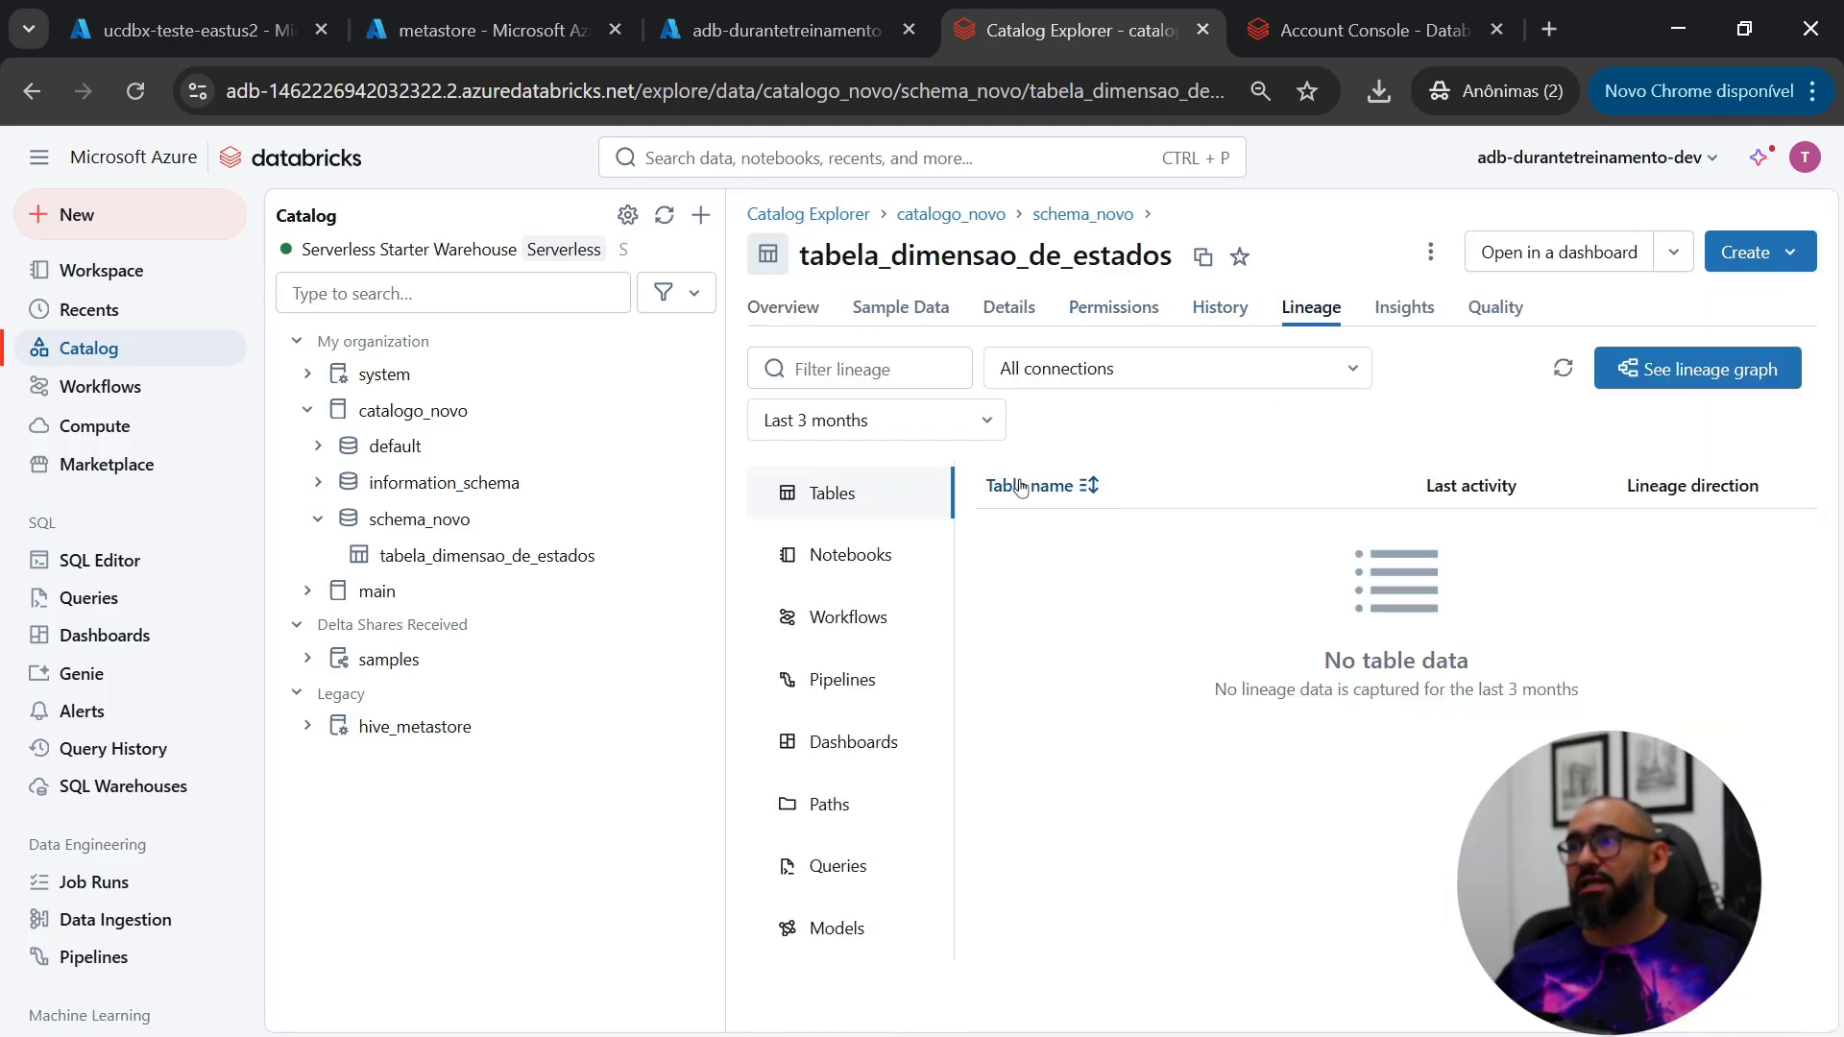
left_click(806, 309)
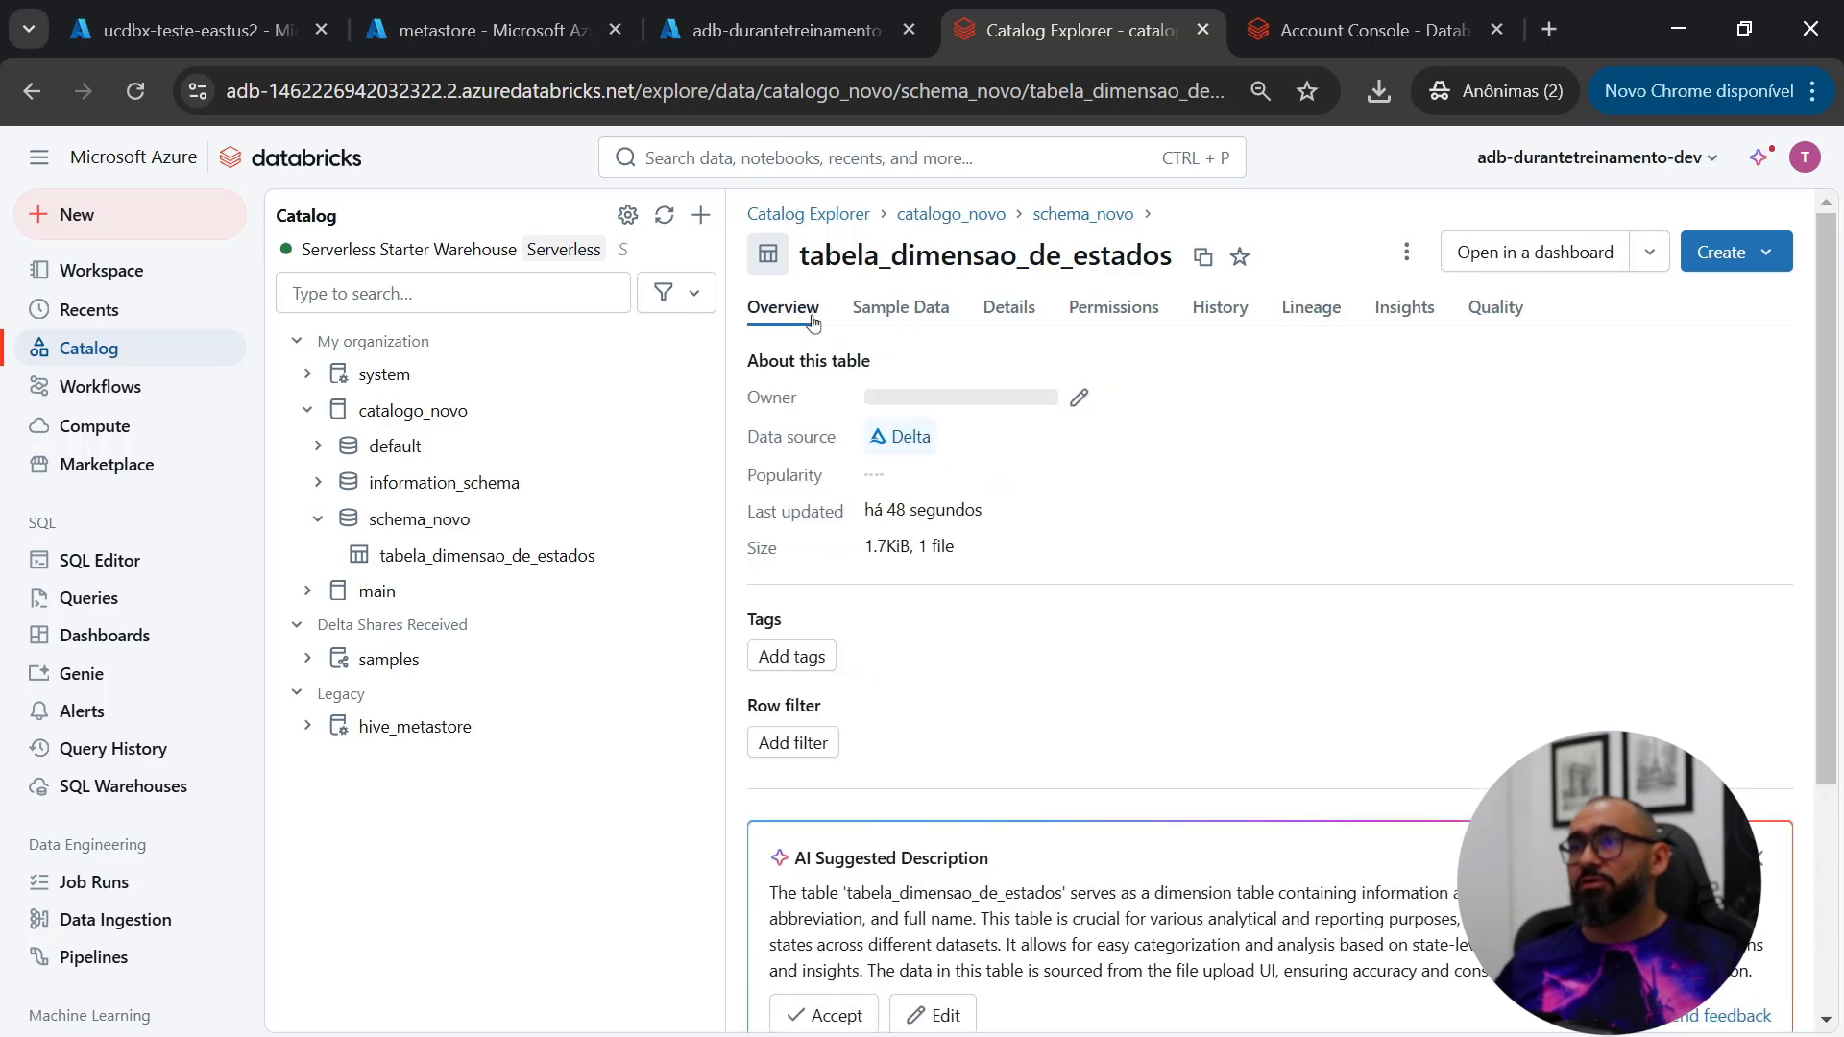
scroll(1010, 882, "down", 3)
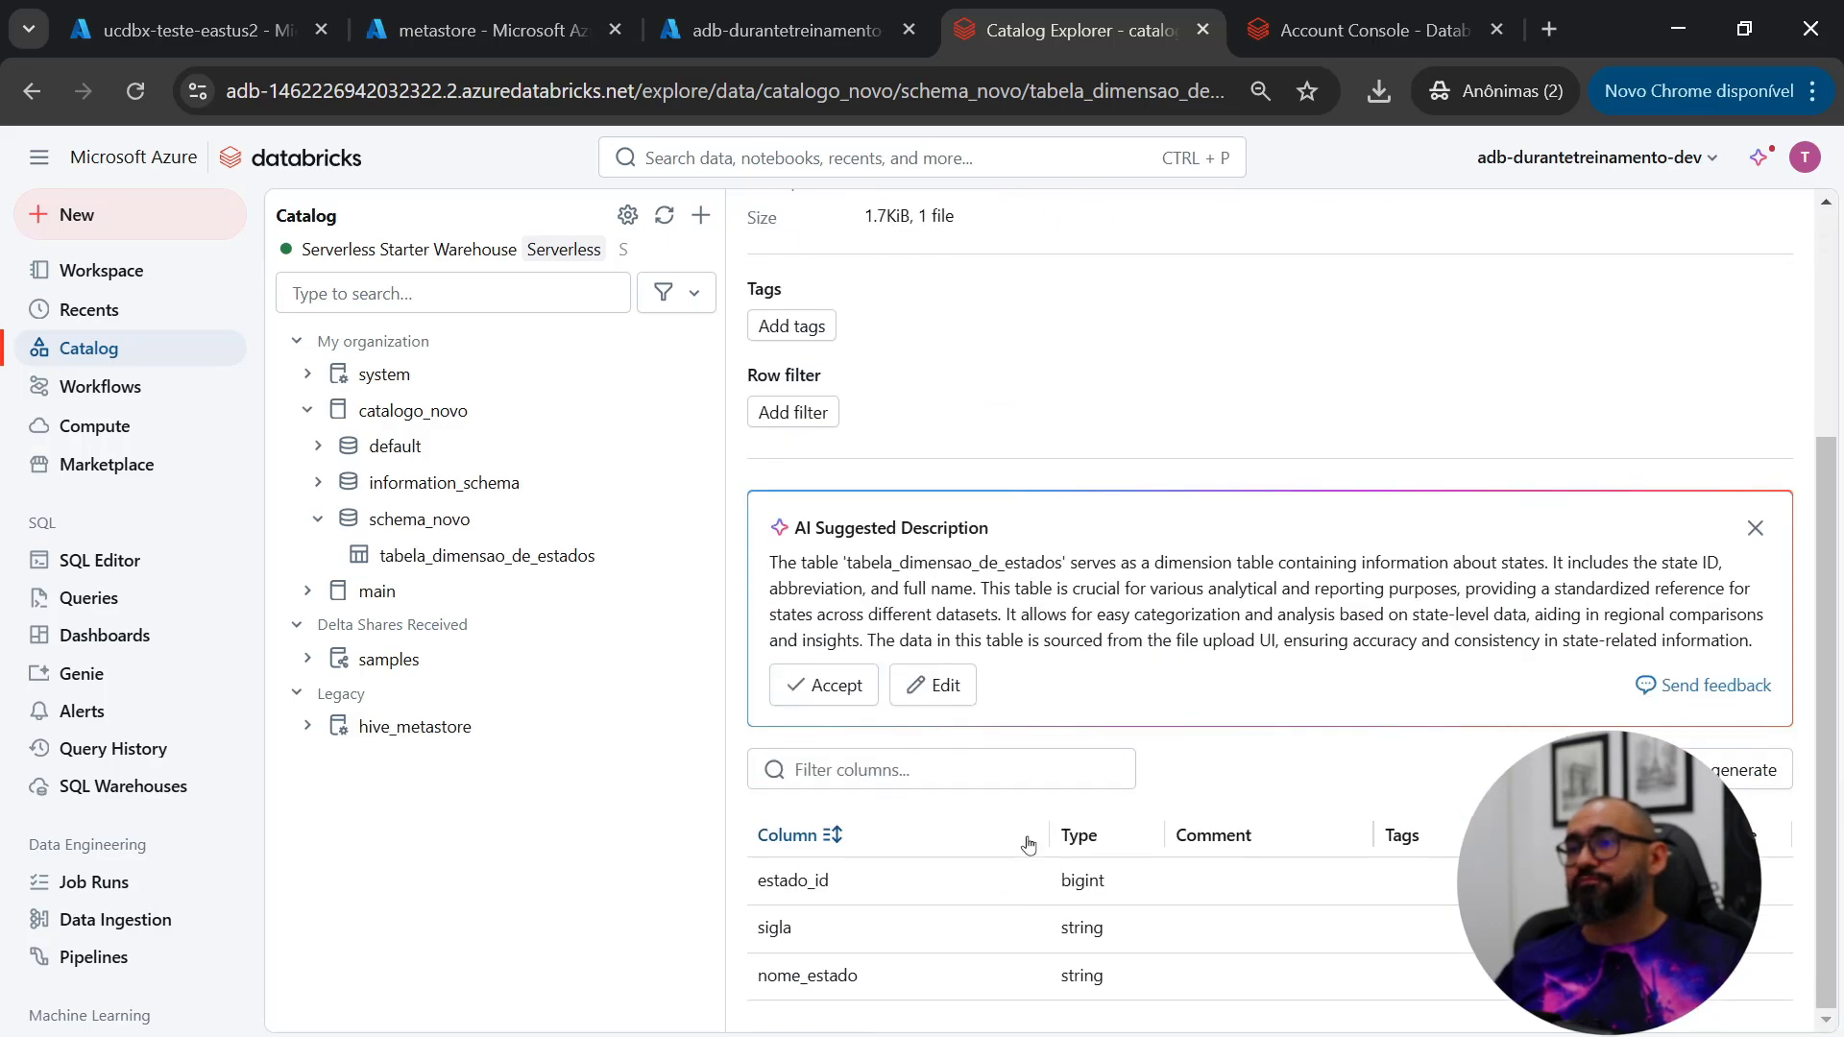
scroll(1032, 811, "up", 3)
scroll(981, 626, "down", 1)
scroll(980, 626, "down", 2)
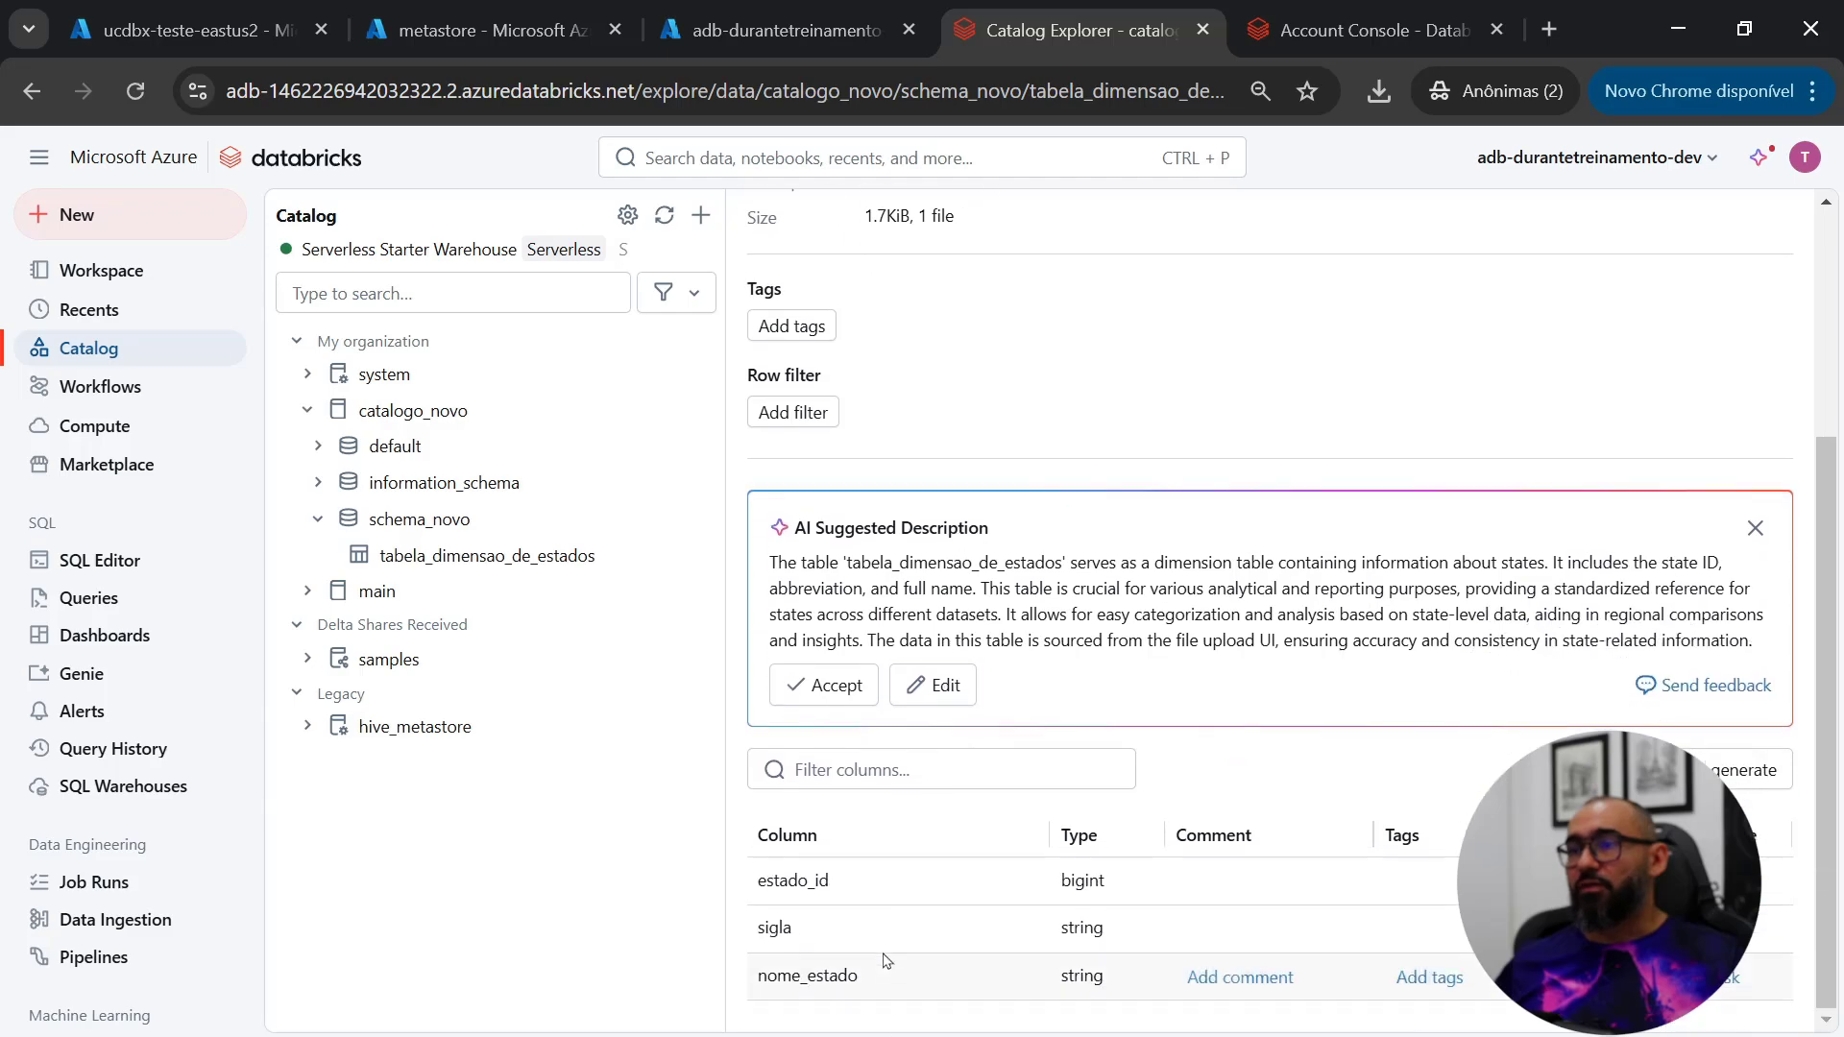
scroll(1098, 963, "up", 4)
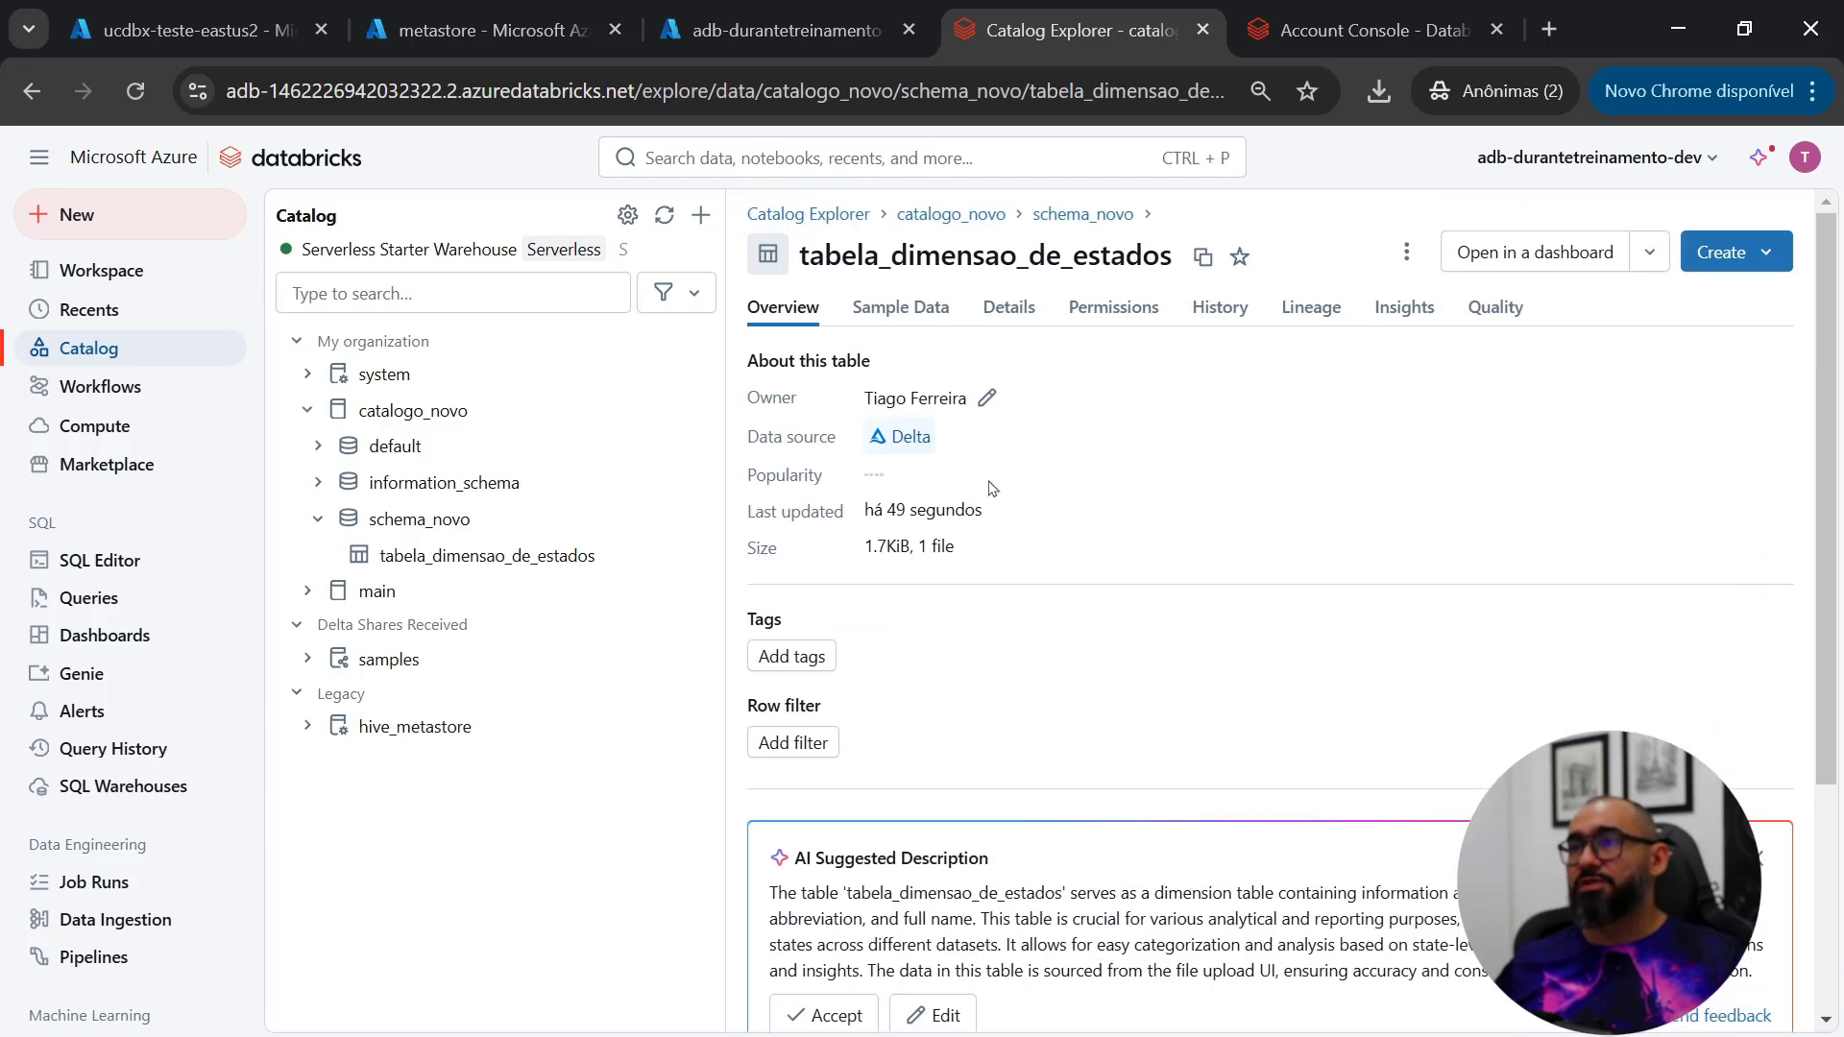
left_click(901, 307)
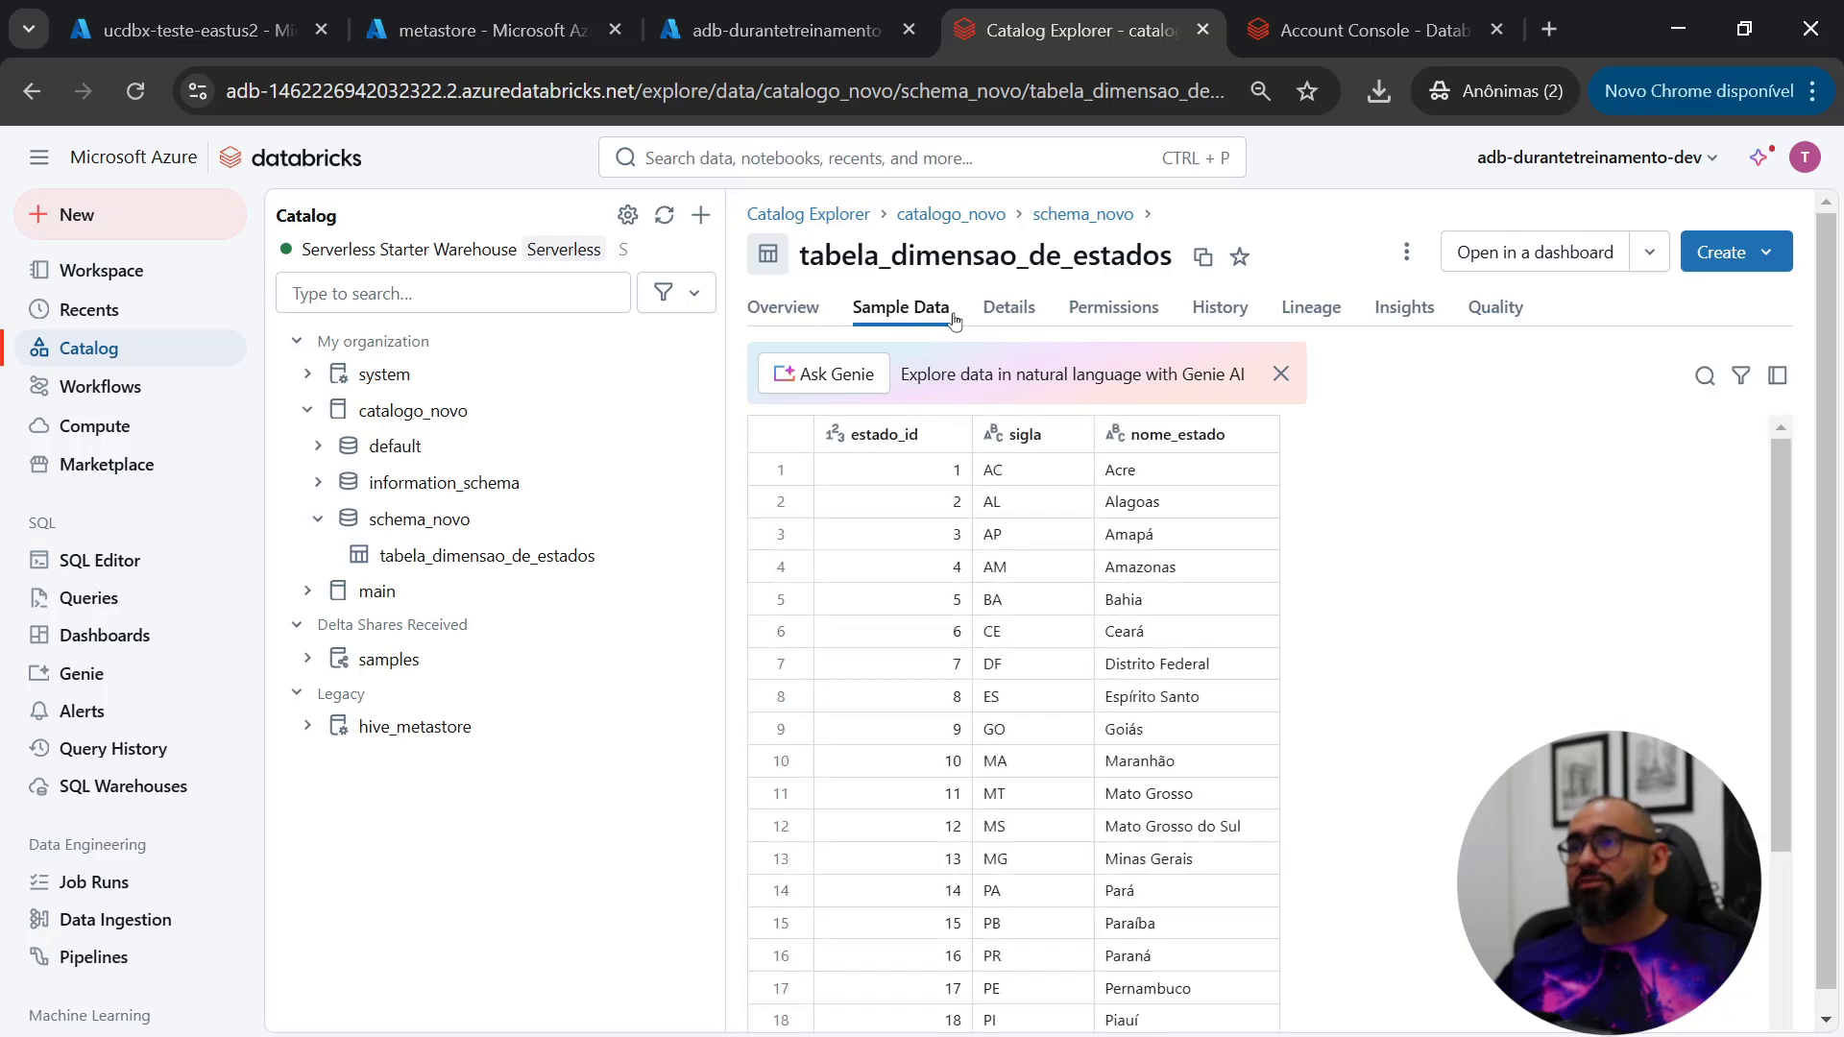
Step: Open the details of tabela_dimensao_de_estados and compare the end of its storage location with its table ID
left_click(1017, 317)
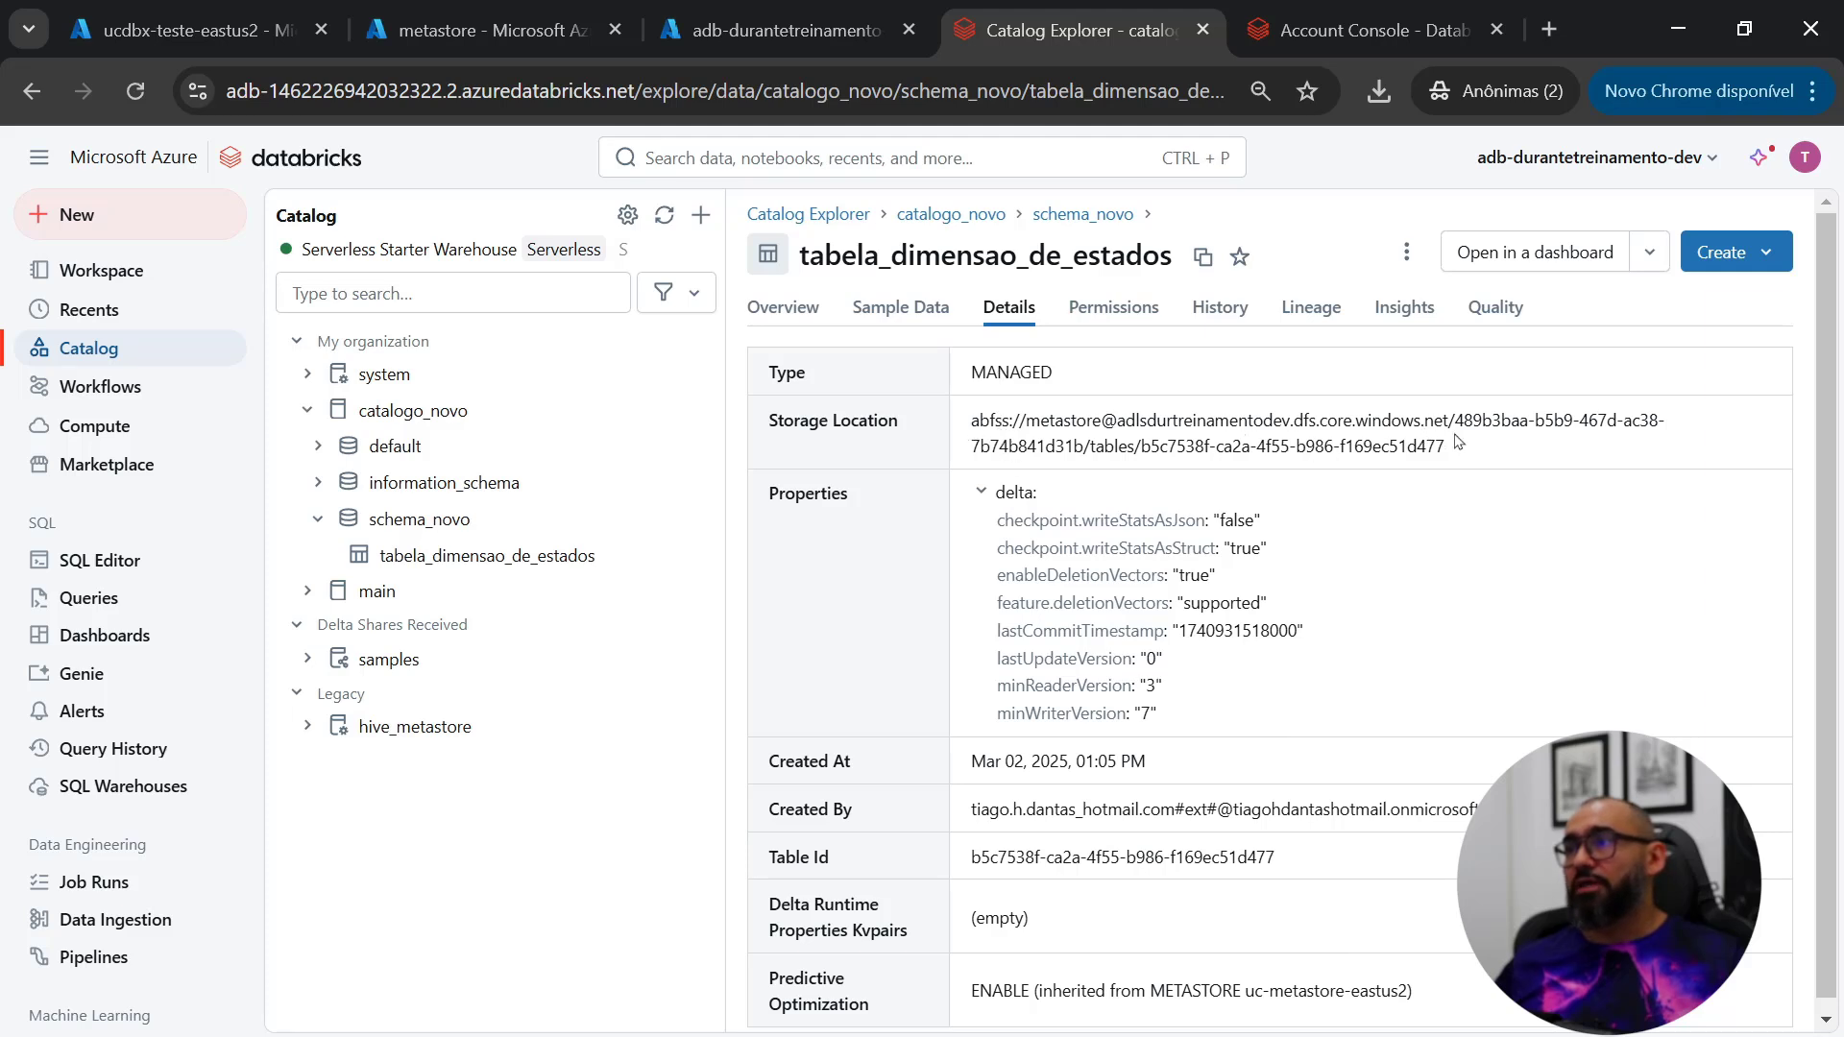
left_click_drag(1456, 424, 1475, 469)
scroll(1287, 788, "down", 1)
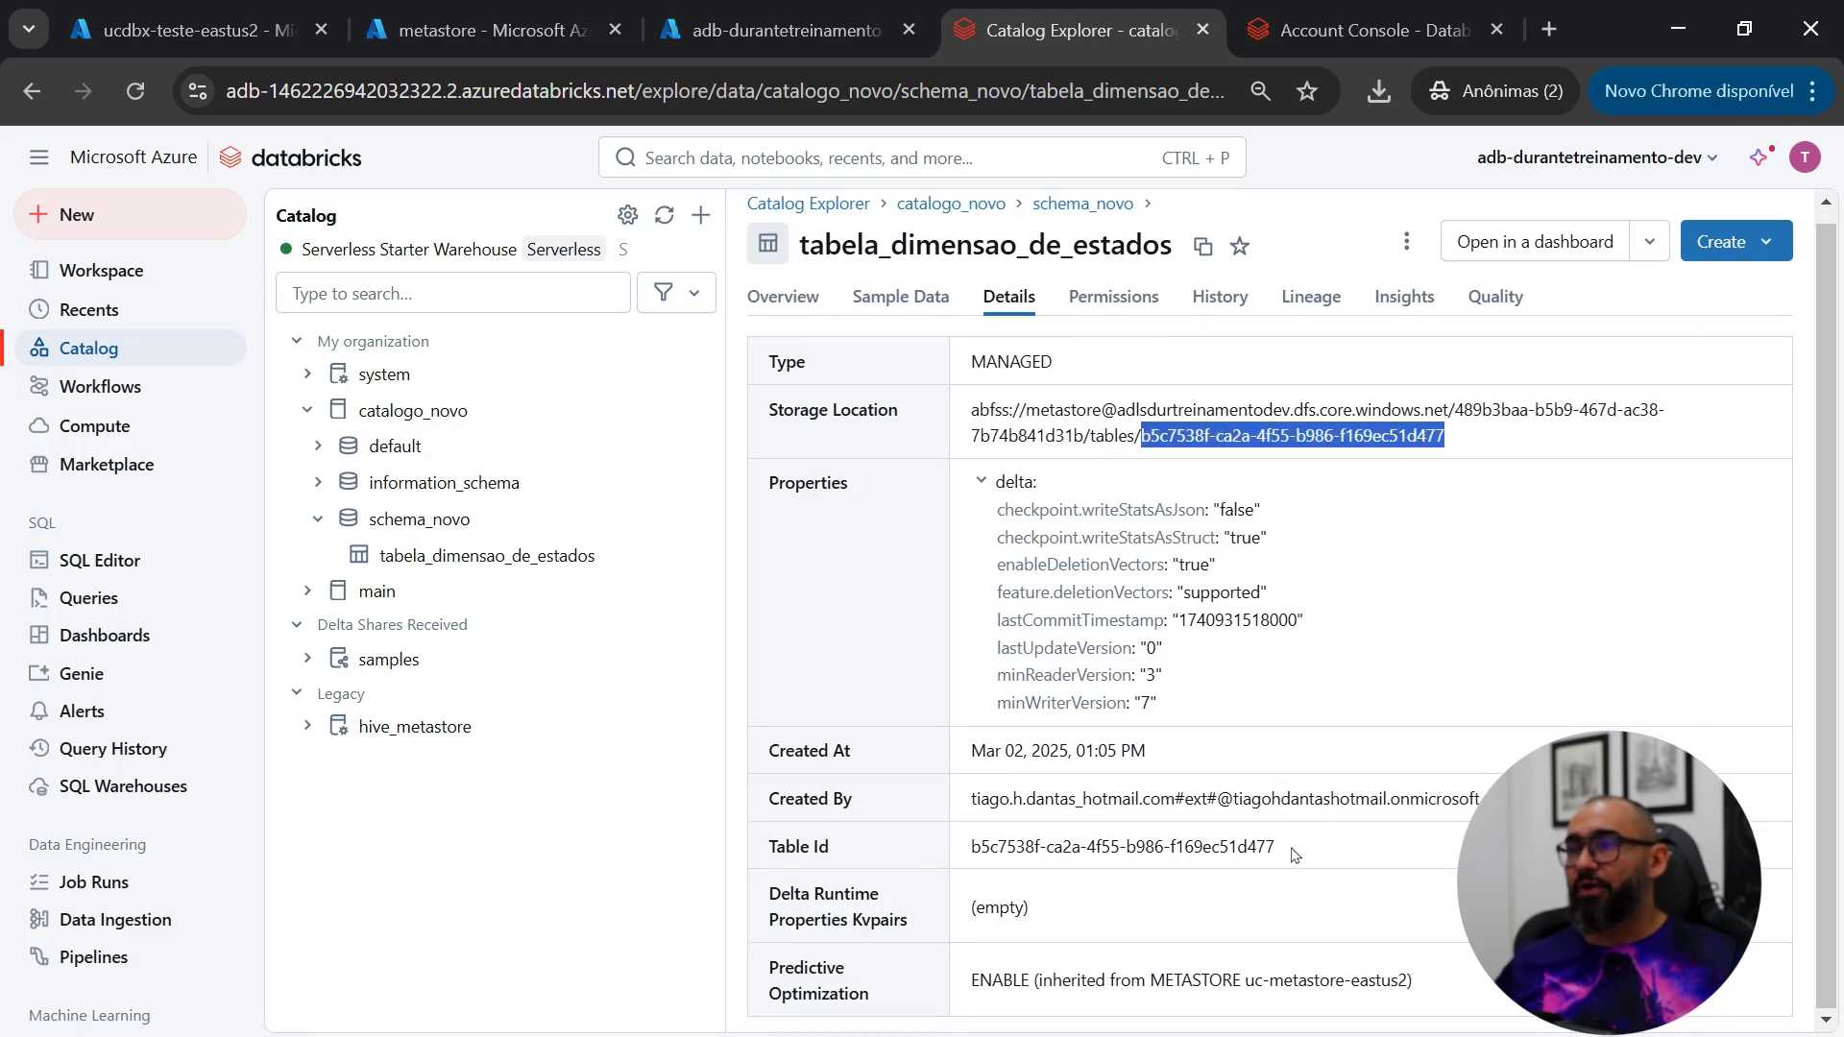
left_click_drag(1296, 851, 957, 862)
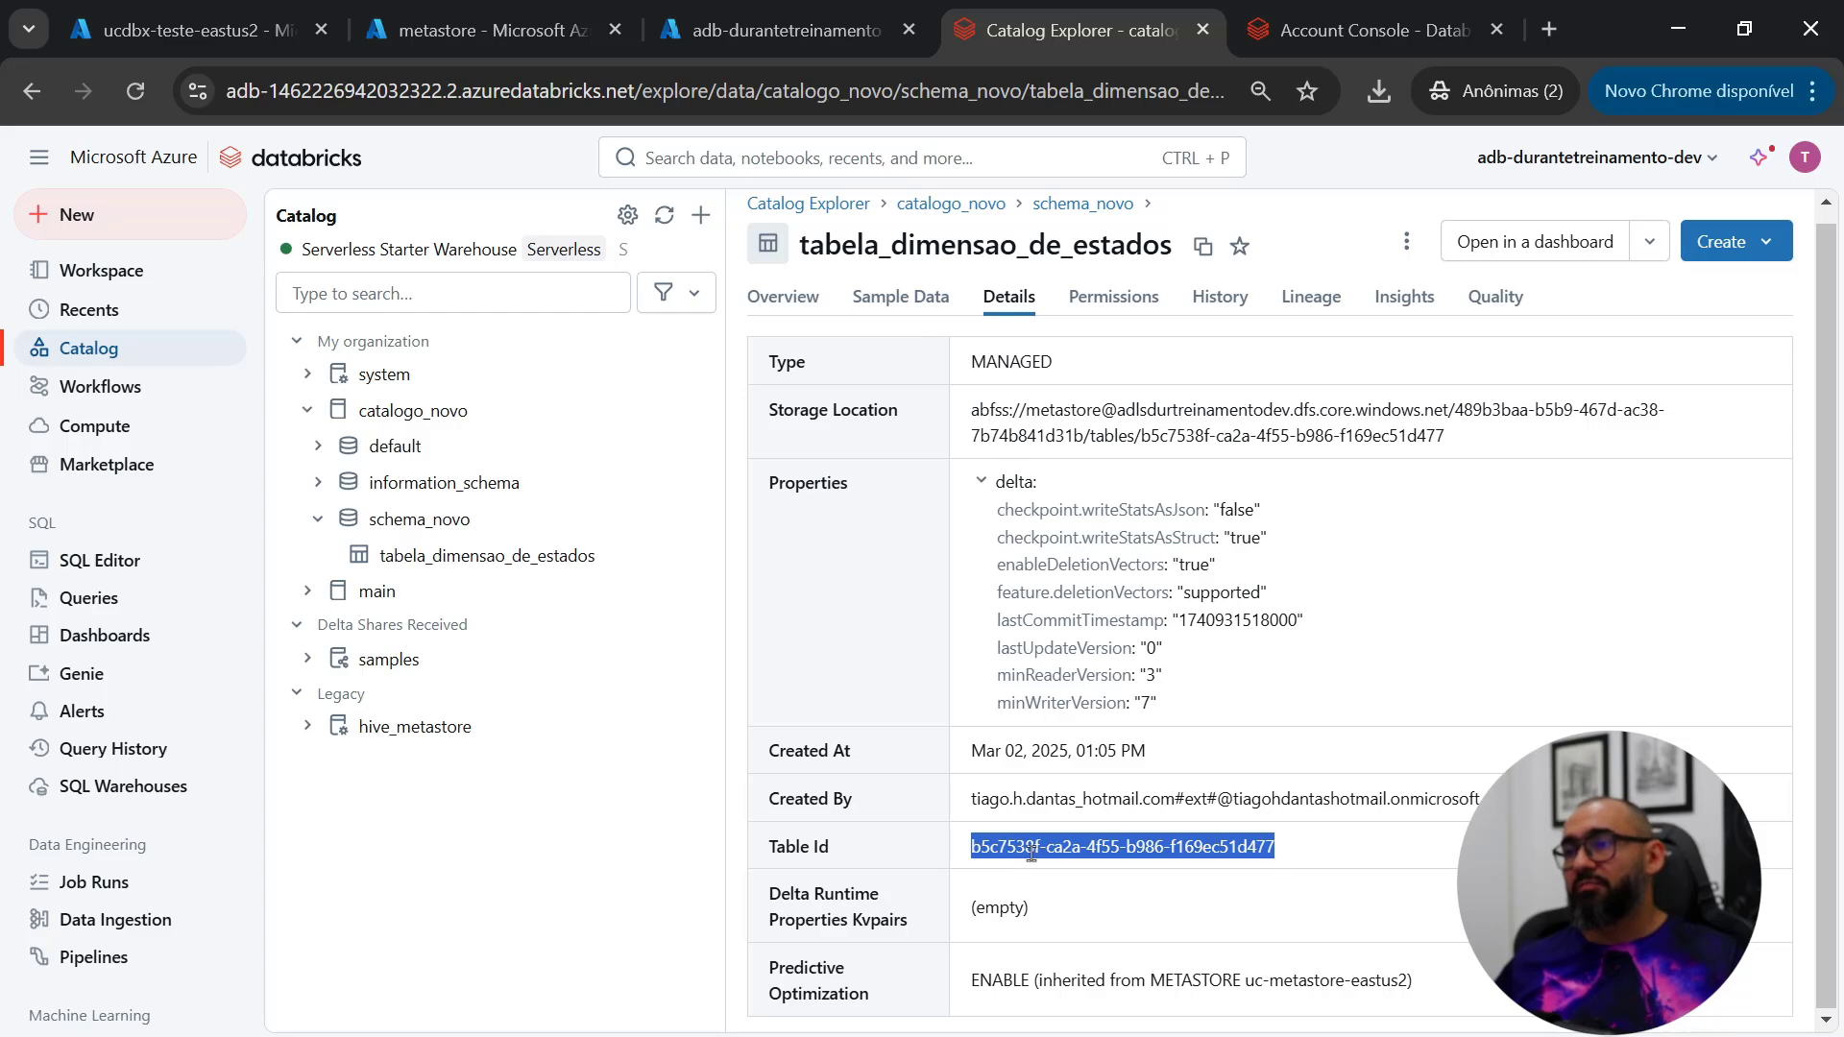
Step: Refresh the metastore container in the Azure portal and compare its folder name with the table's storage location in Databricks
left_click(474, 11)
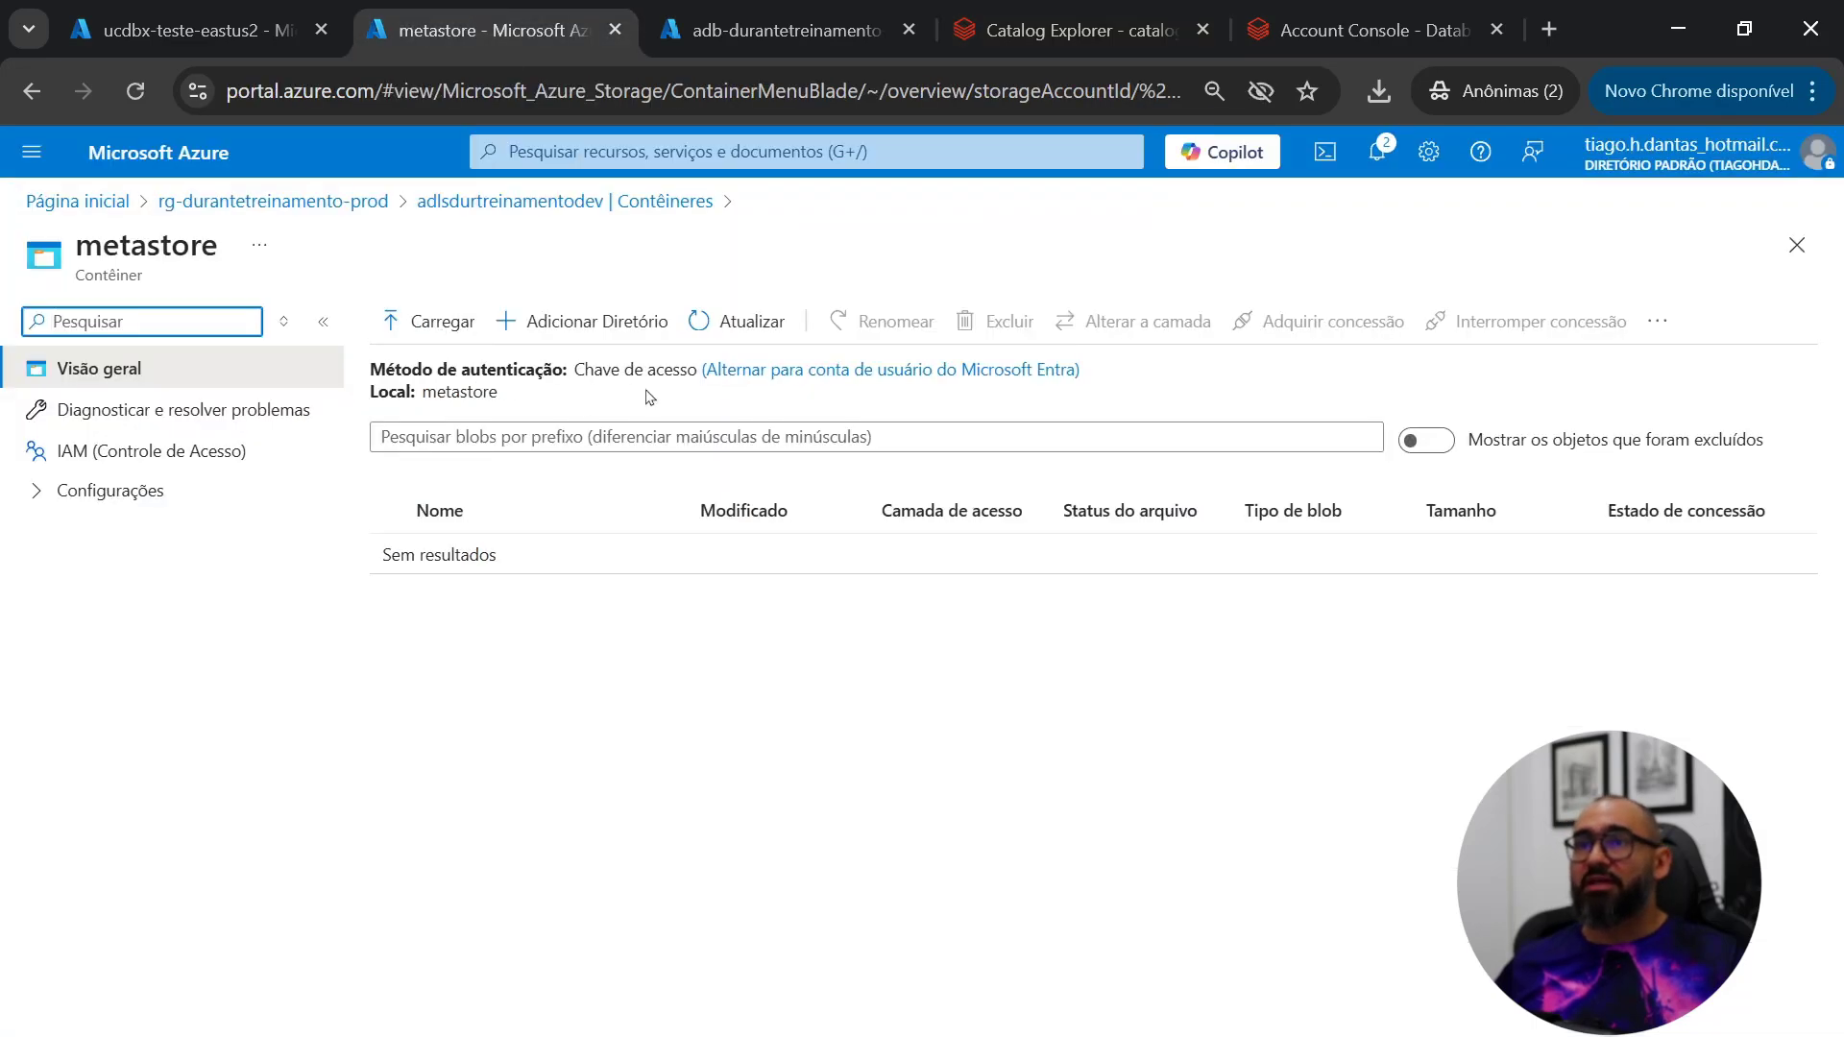
left_click(720, 321)
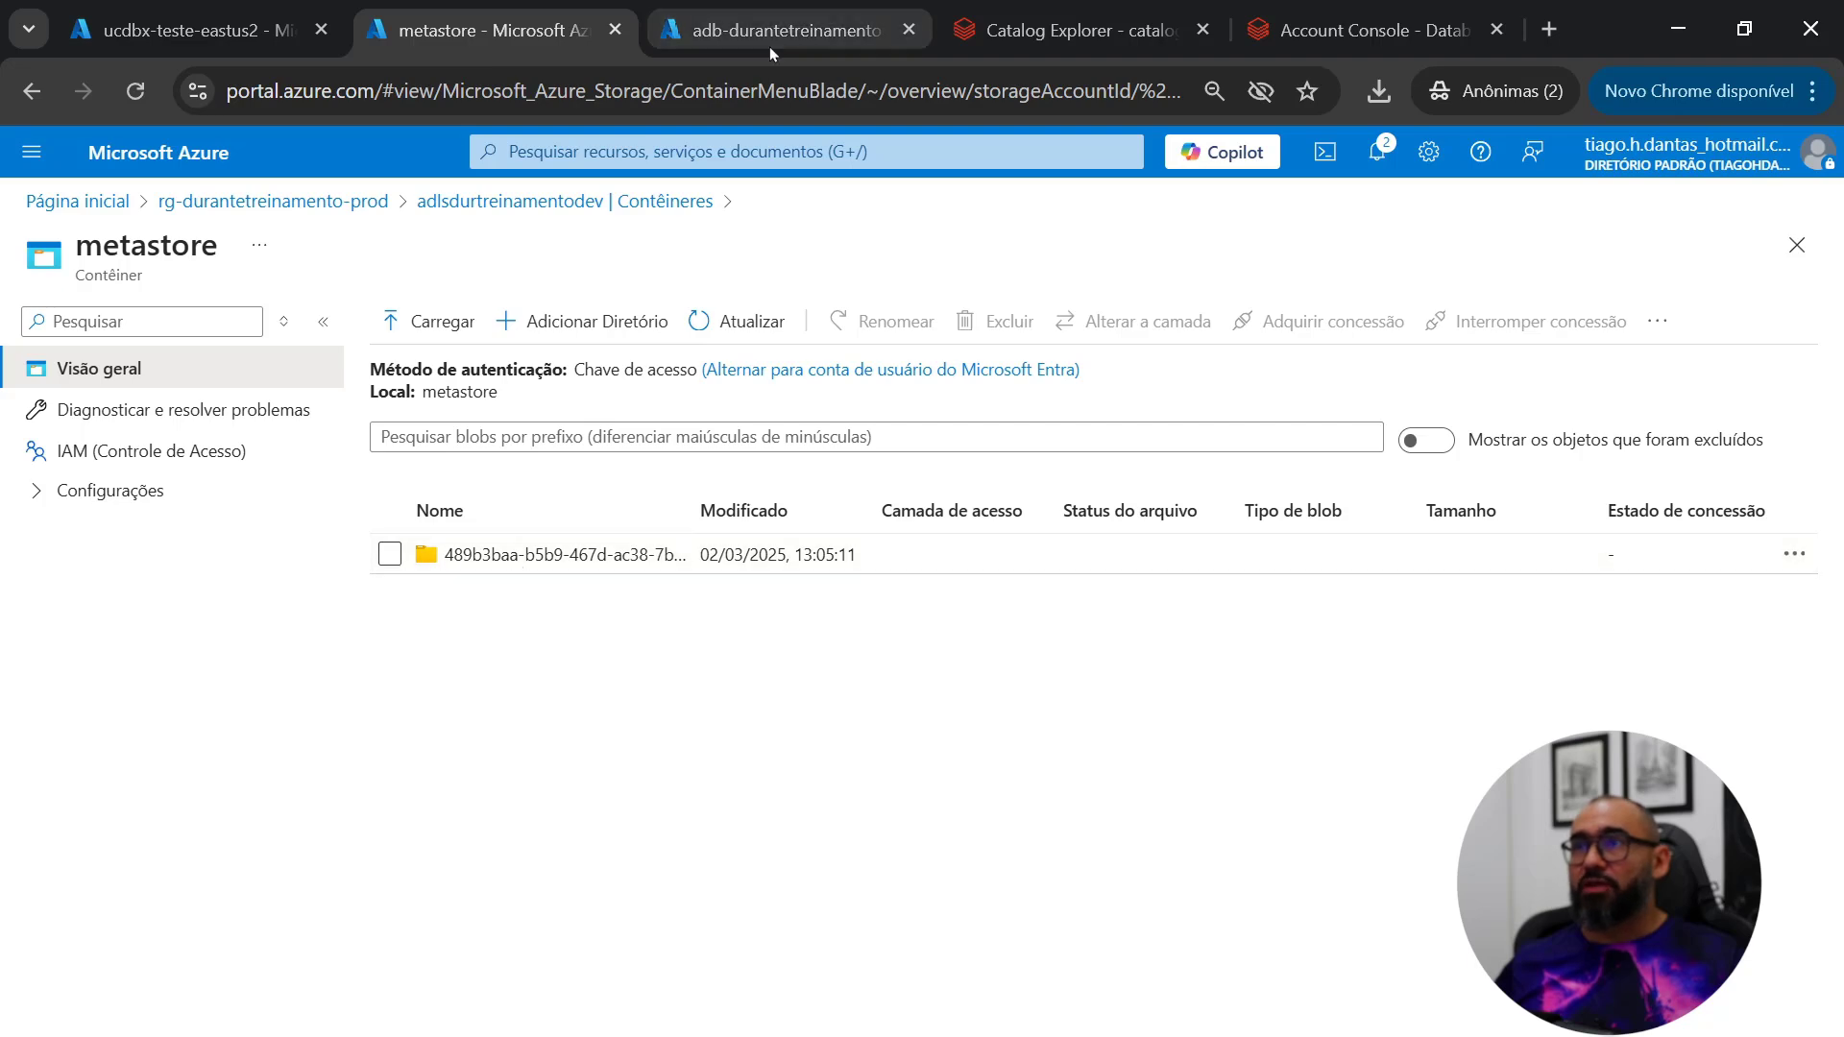
left_click(1068, 13)
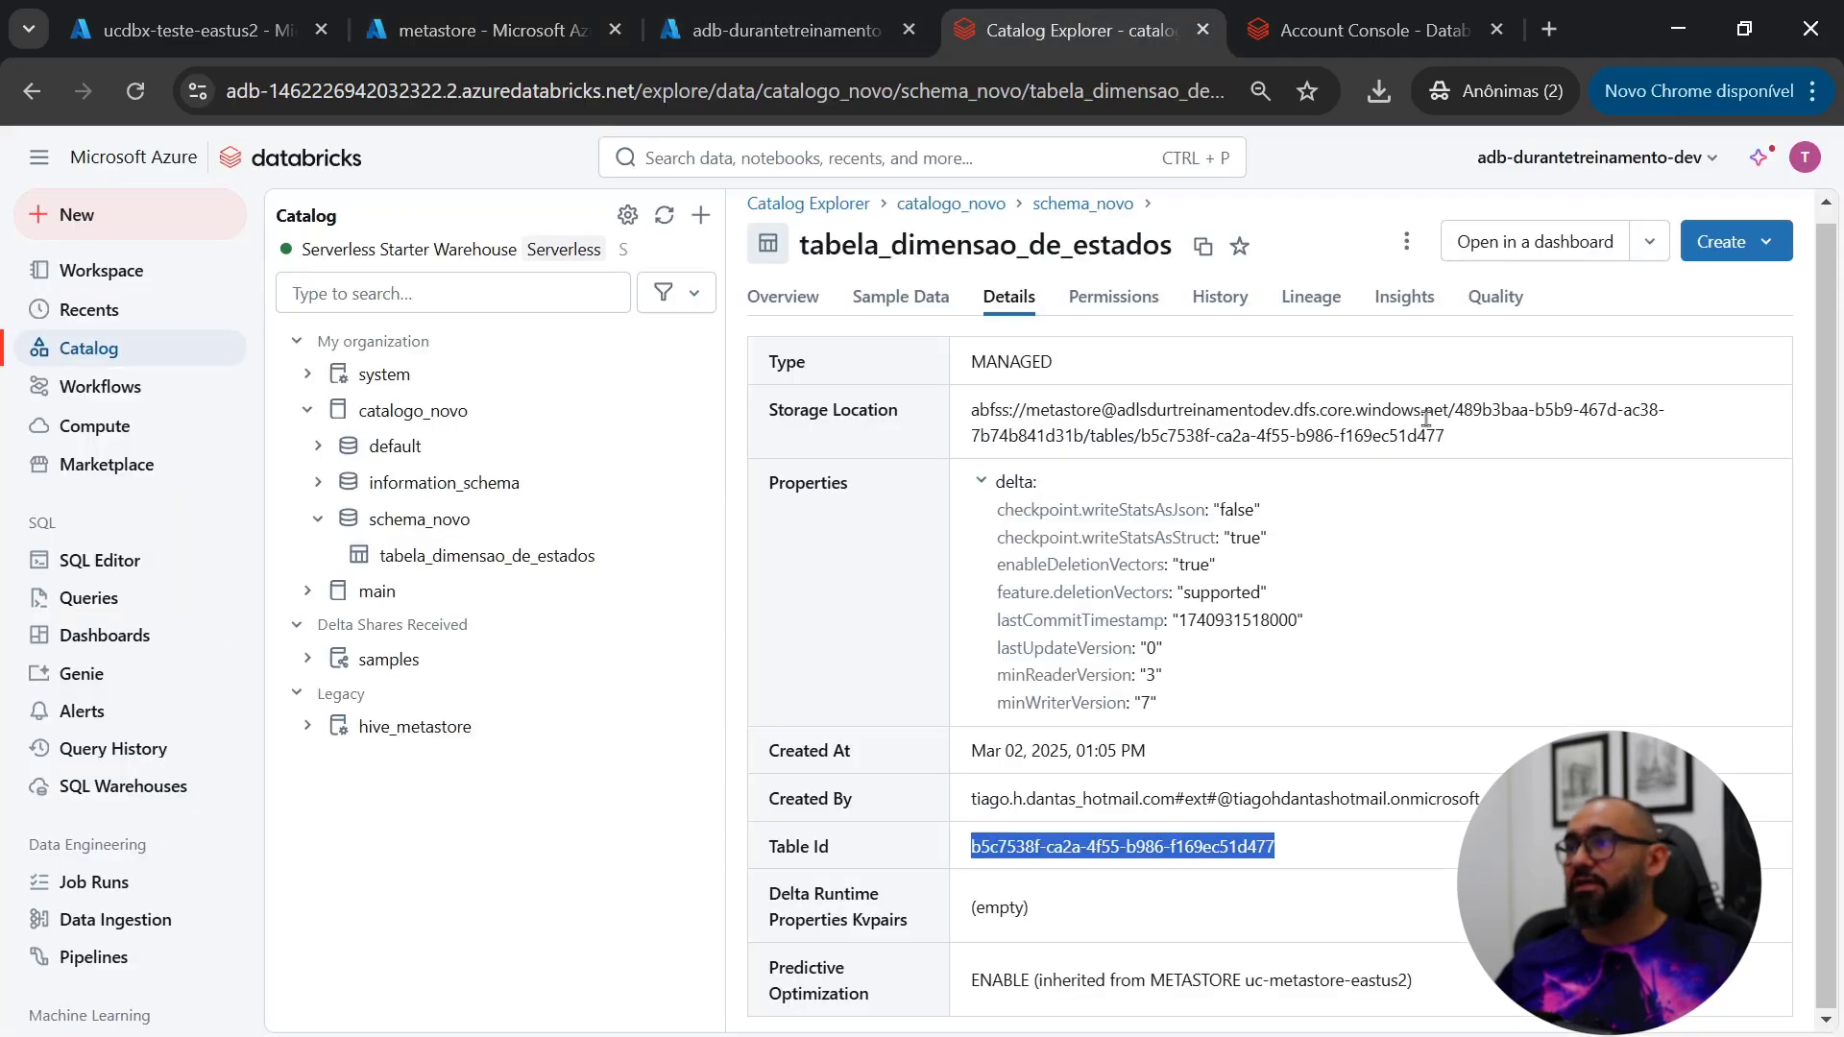
left_click_drag(1455, 409, 1642, 405)
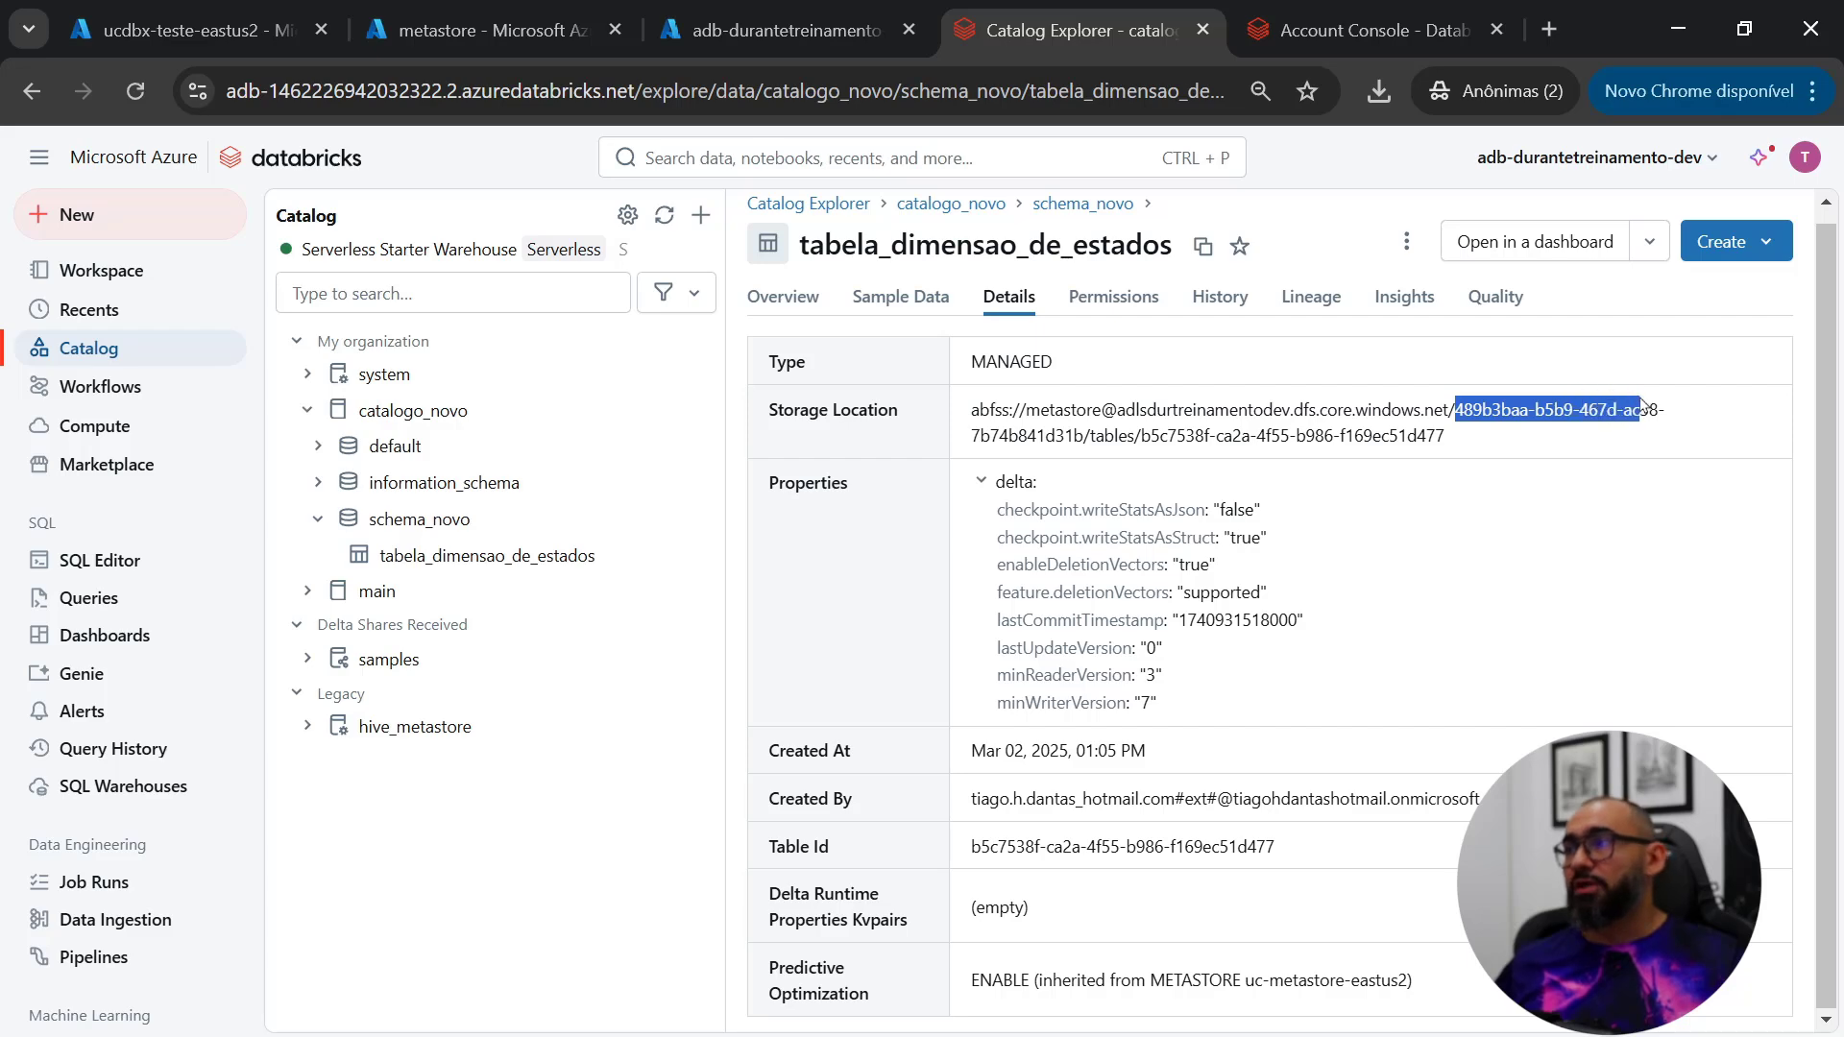
Step: Open the details of schema_novo and examine the beginning of its Metastore Id
left_click(418, 519)
left_click(867, 305)
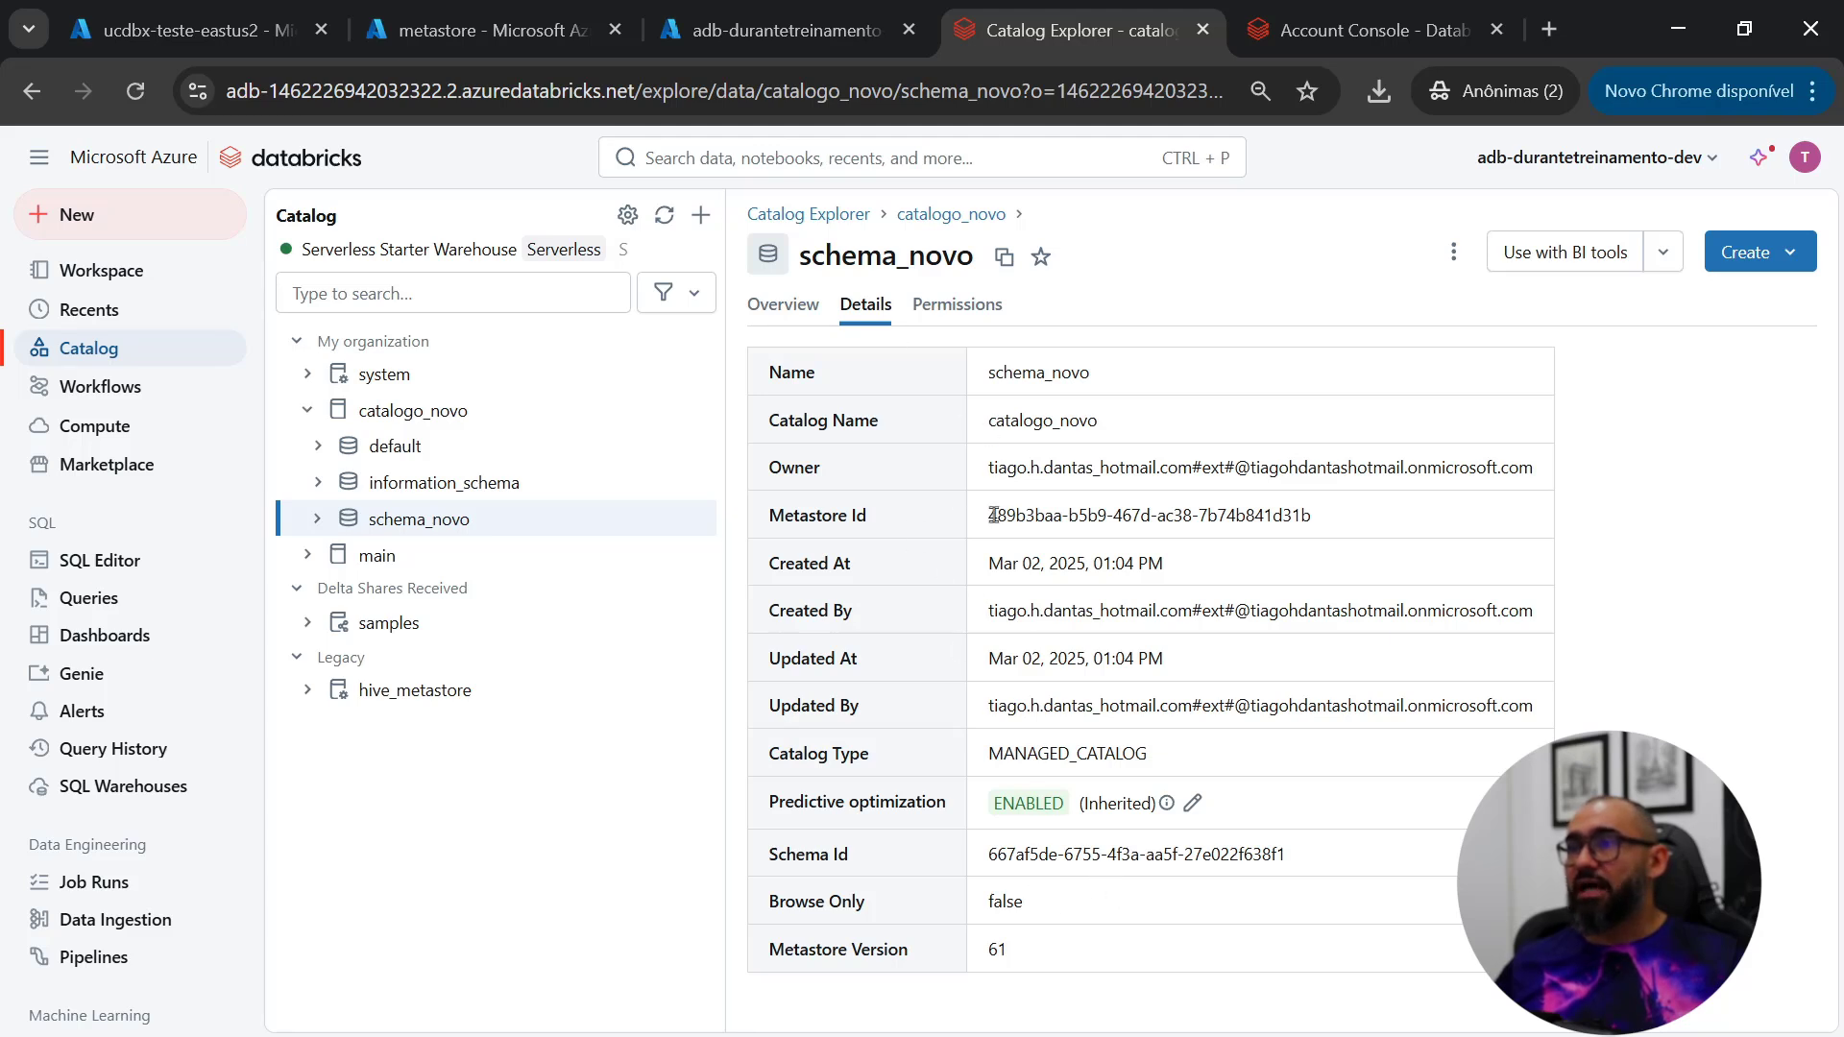
left_click_drag(989, 521, 1058, 519)
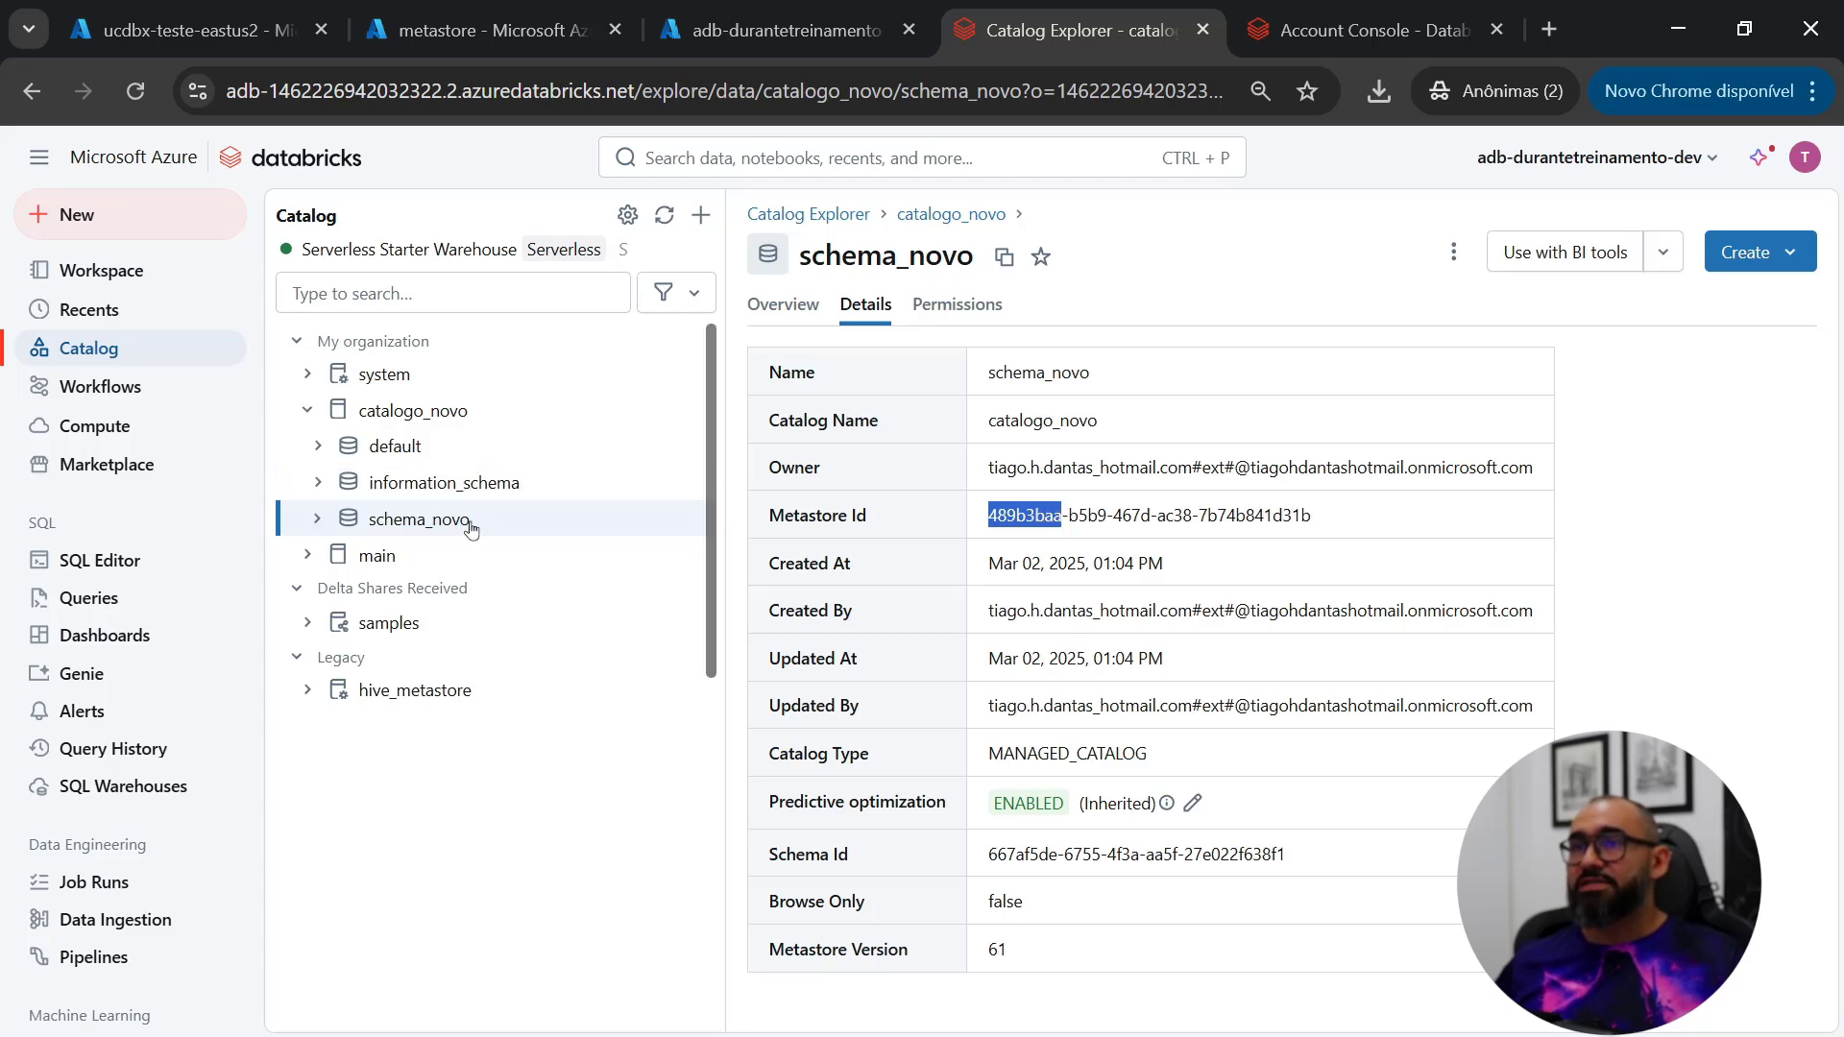
Step: Switch to the metastore container in the Azure portal and open the metastore ID folder down to its tables subfolder
left_click(486, 33)
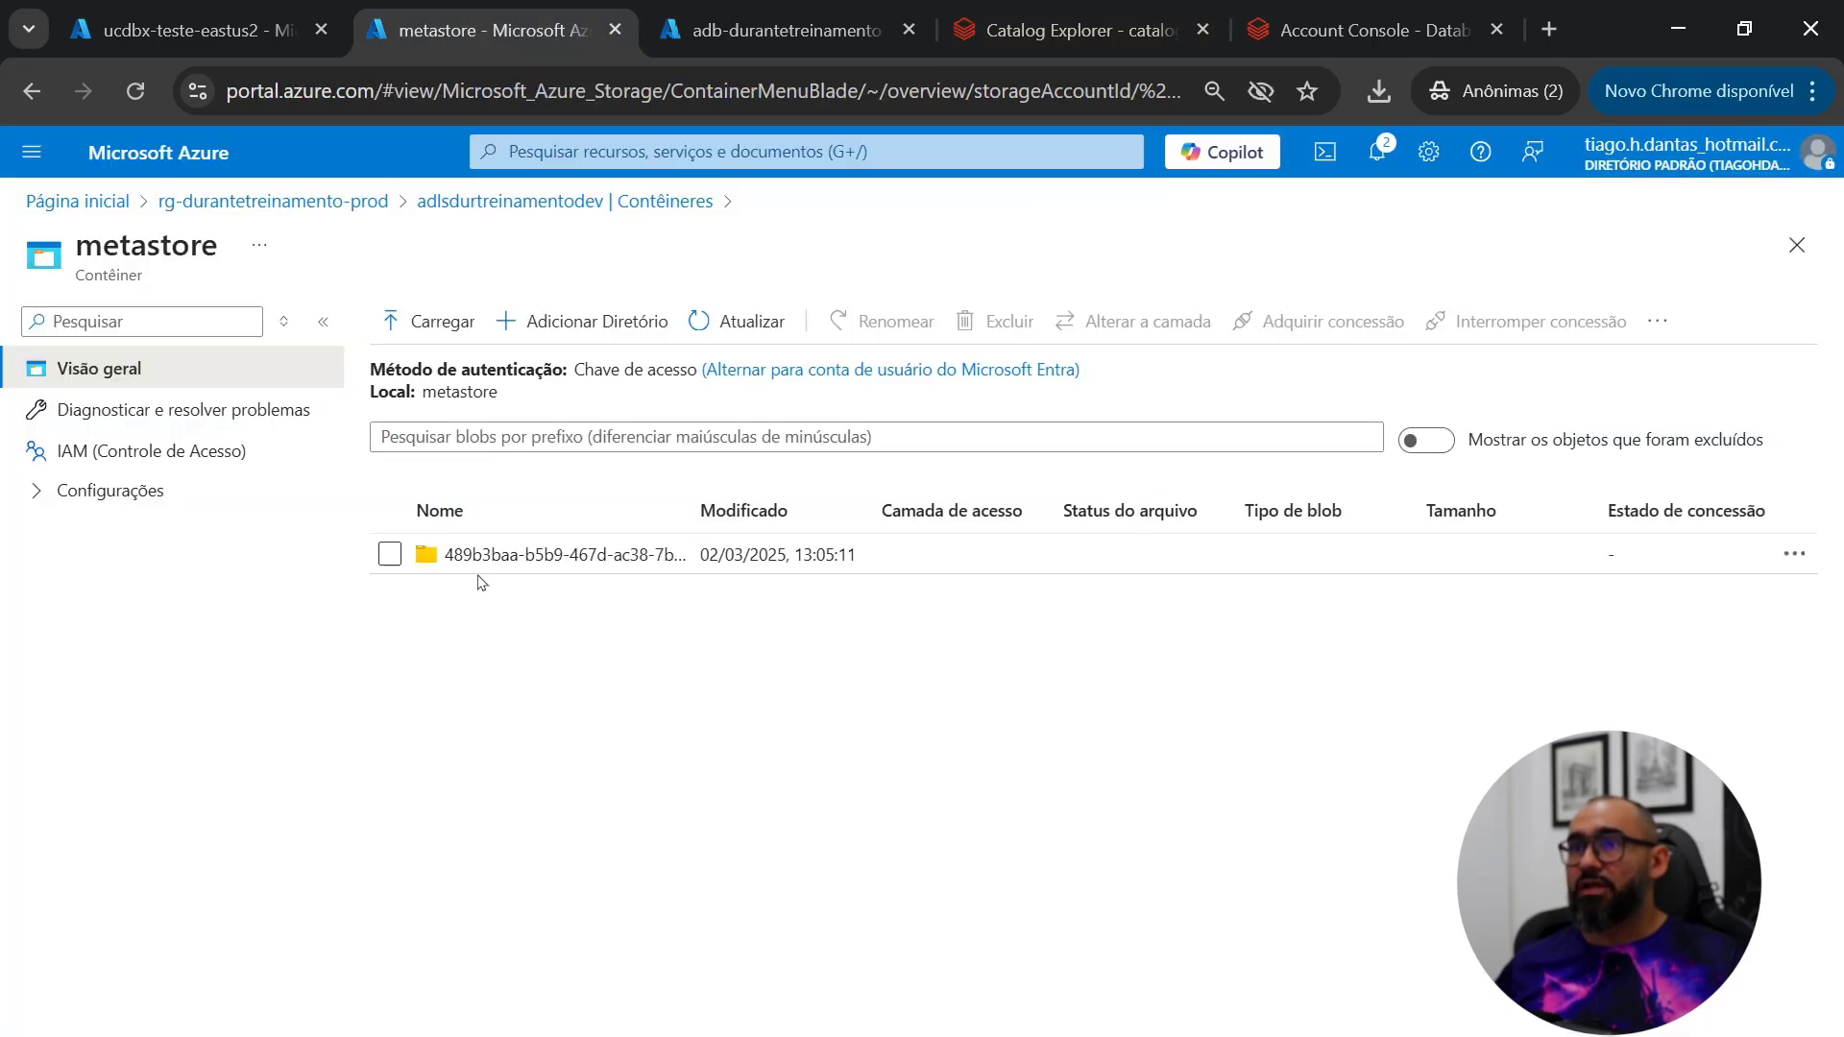
left_click(511, 555)
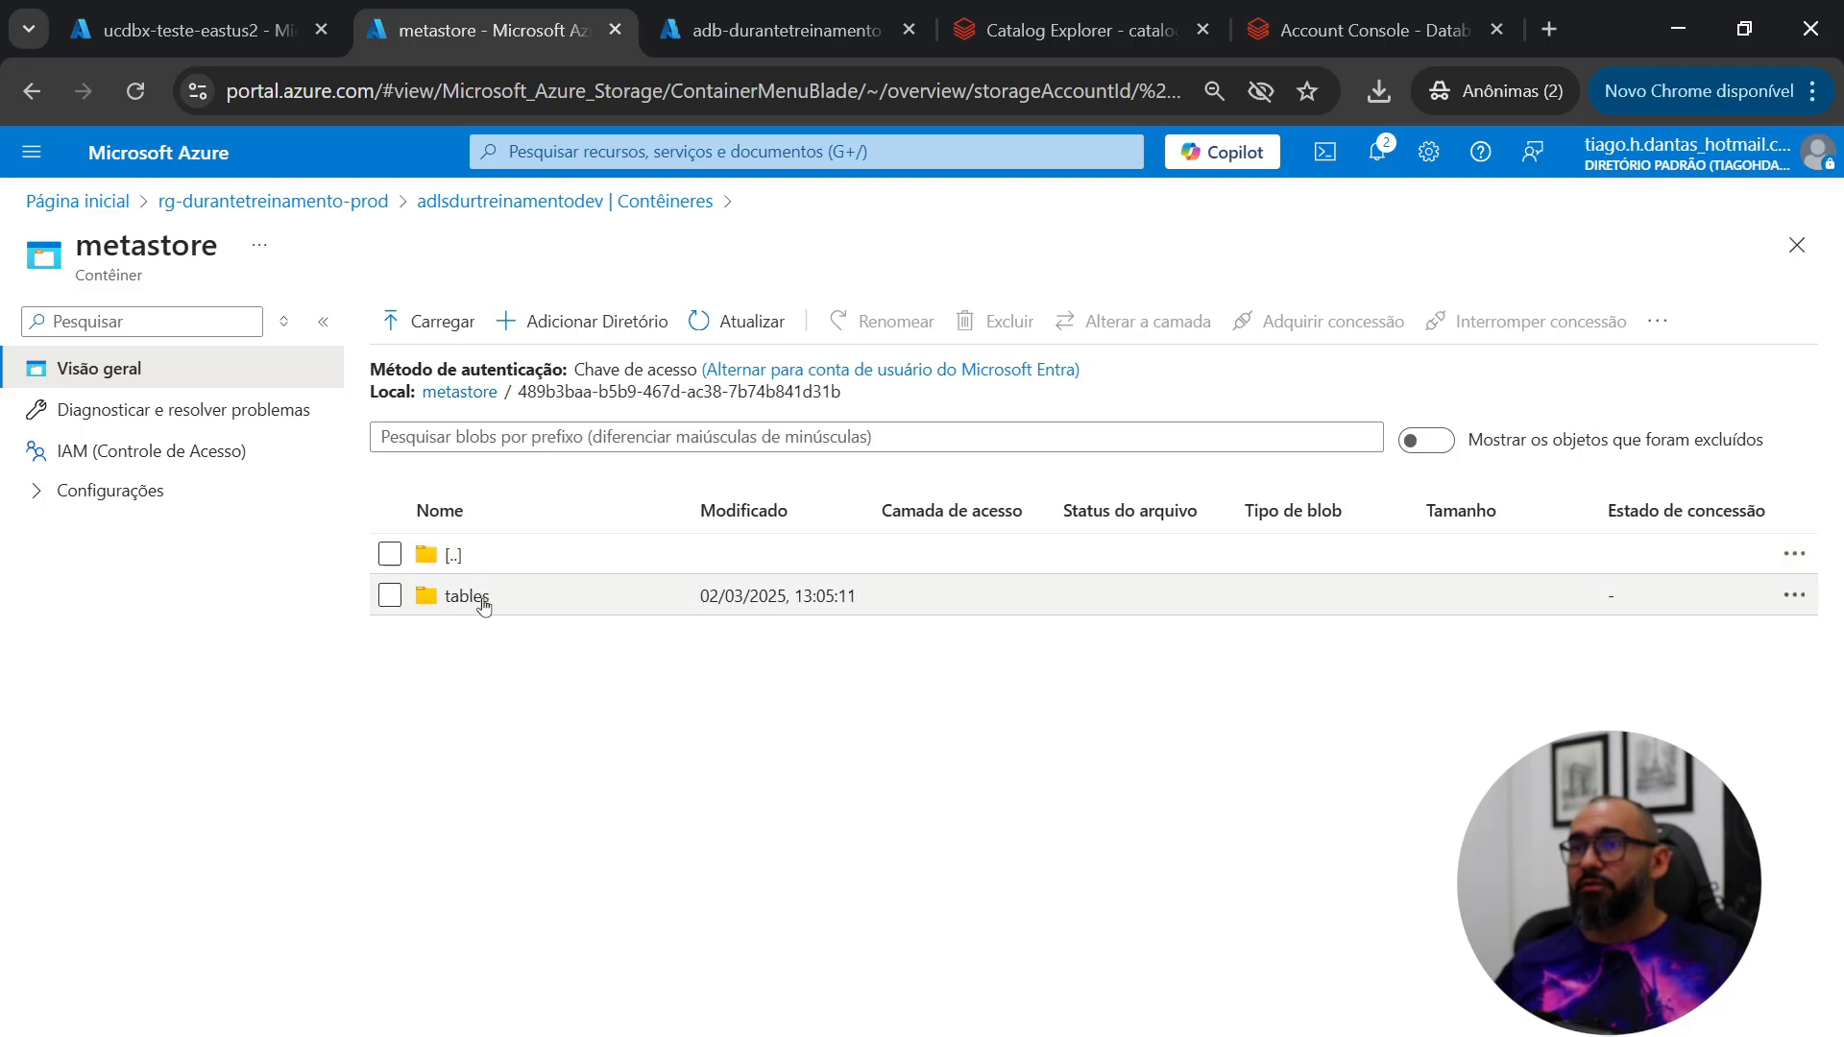
left_click(468, 597)
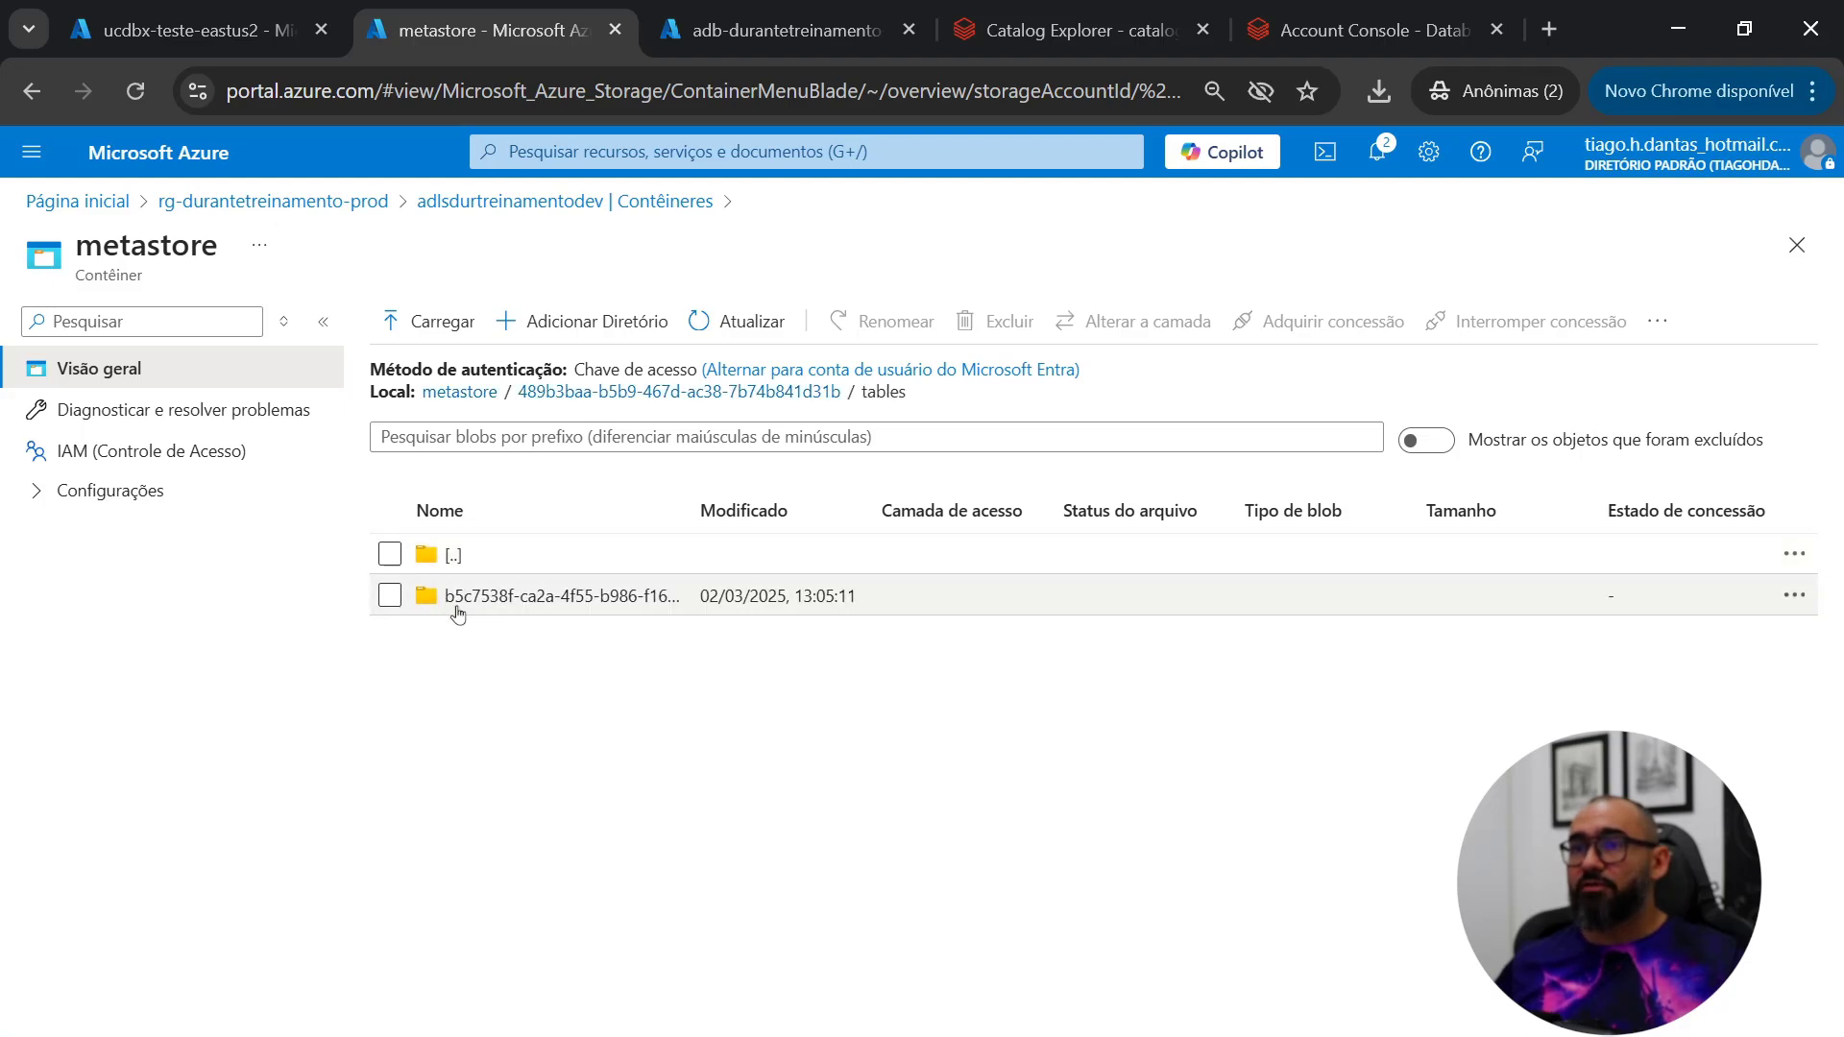
Step: Return to Databricks, open the details of tabela_dimensao_de_estados and compare its Table Id with the folder name in the container
left_click(1066, 30)
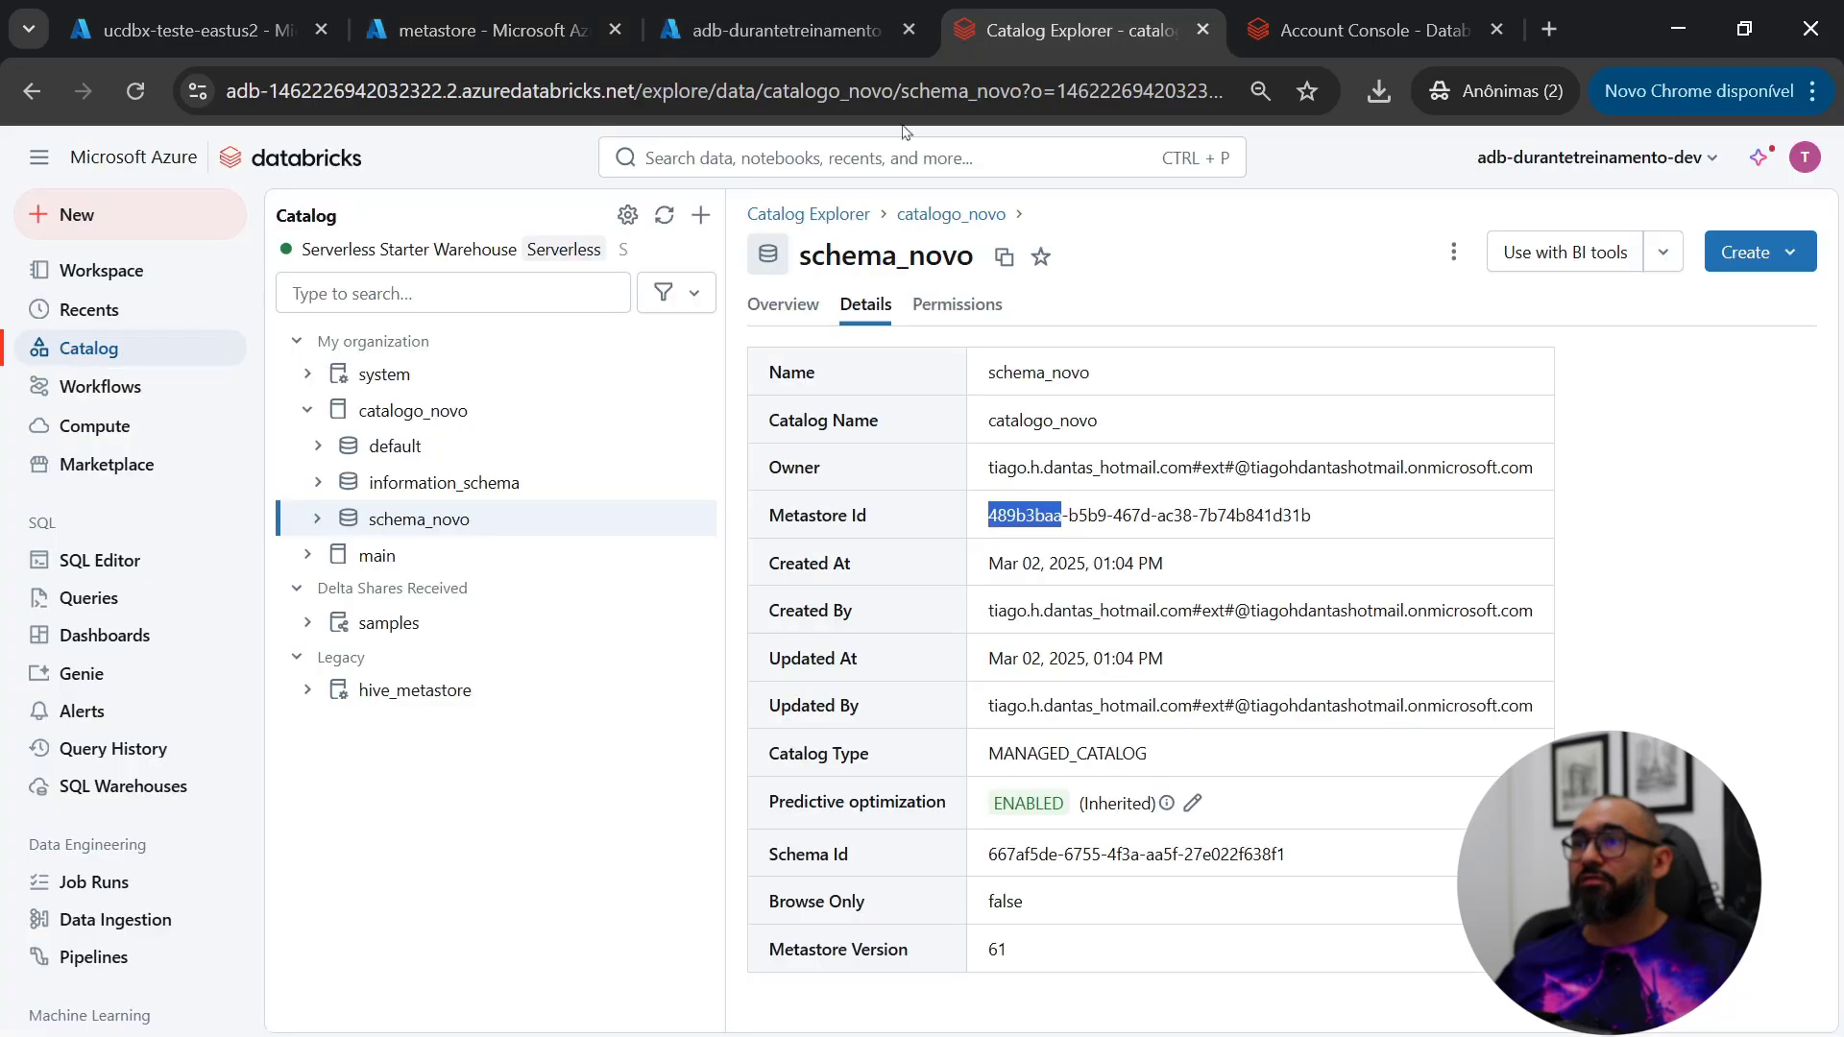
left_click(322, 520)
left_click(451, 556)
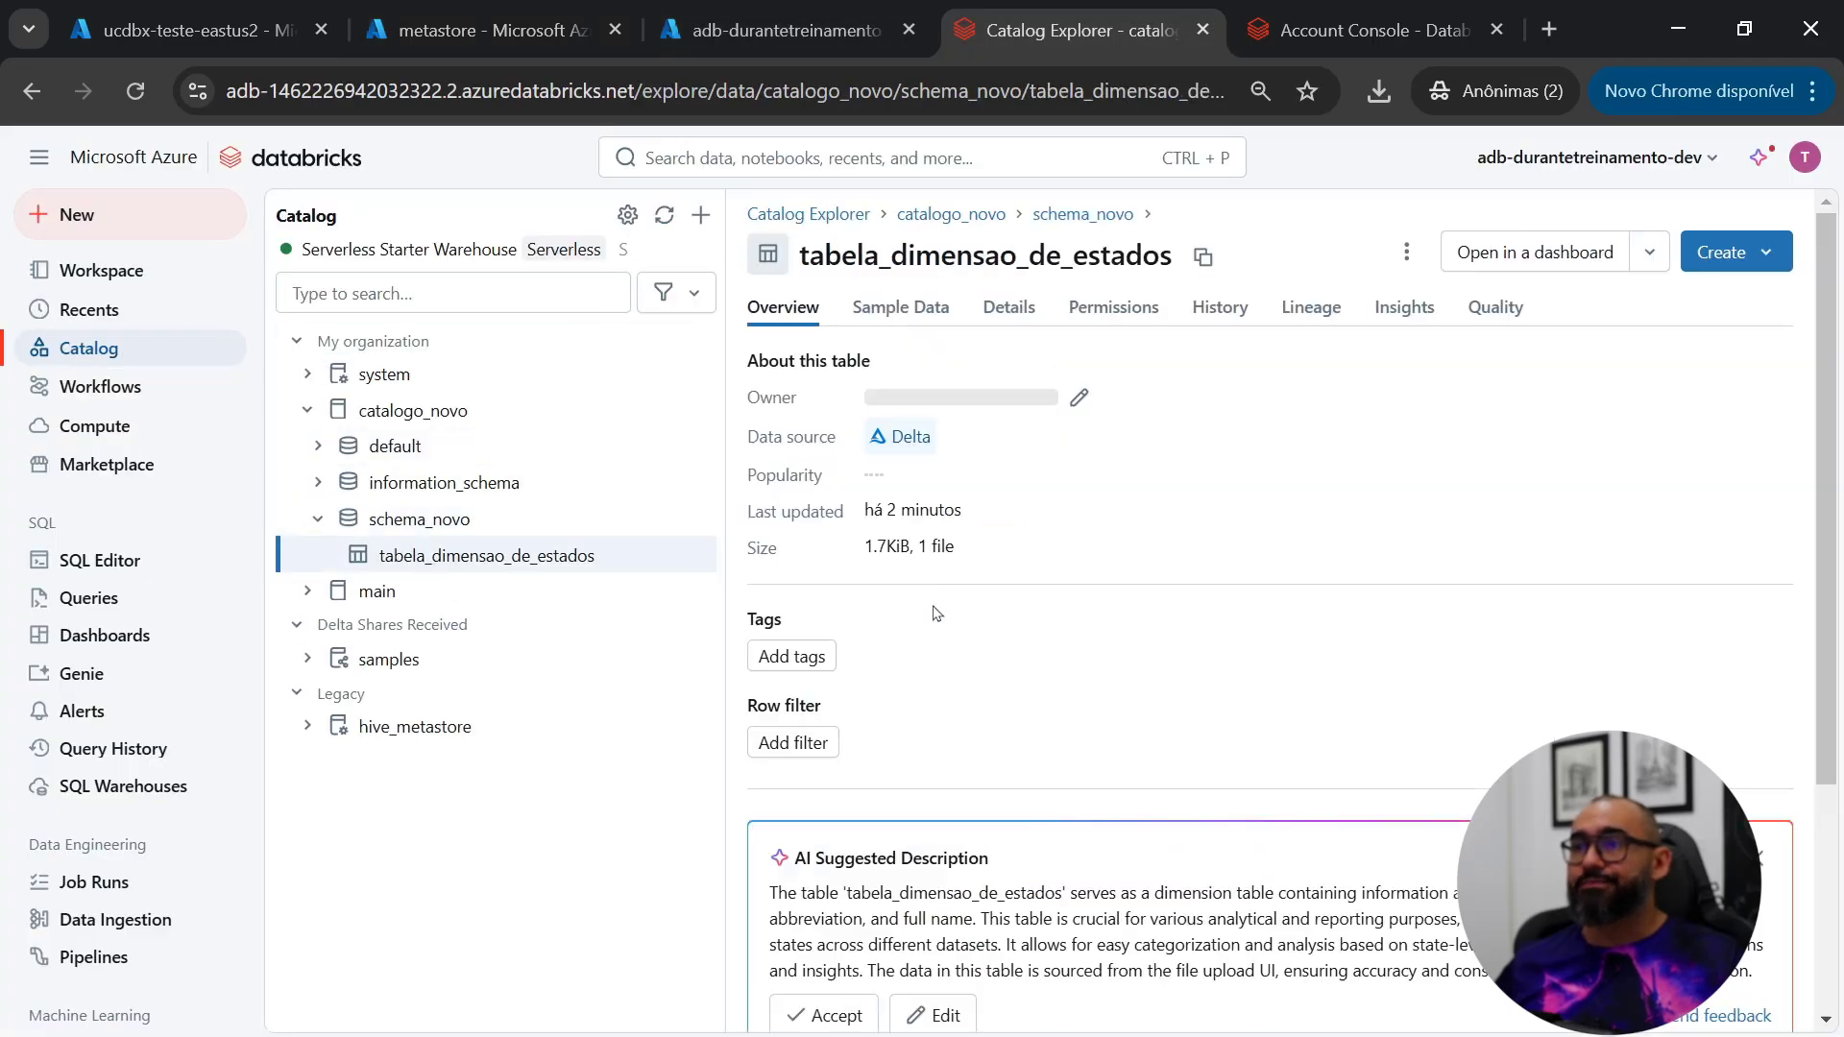
left_click(1006, 308)
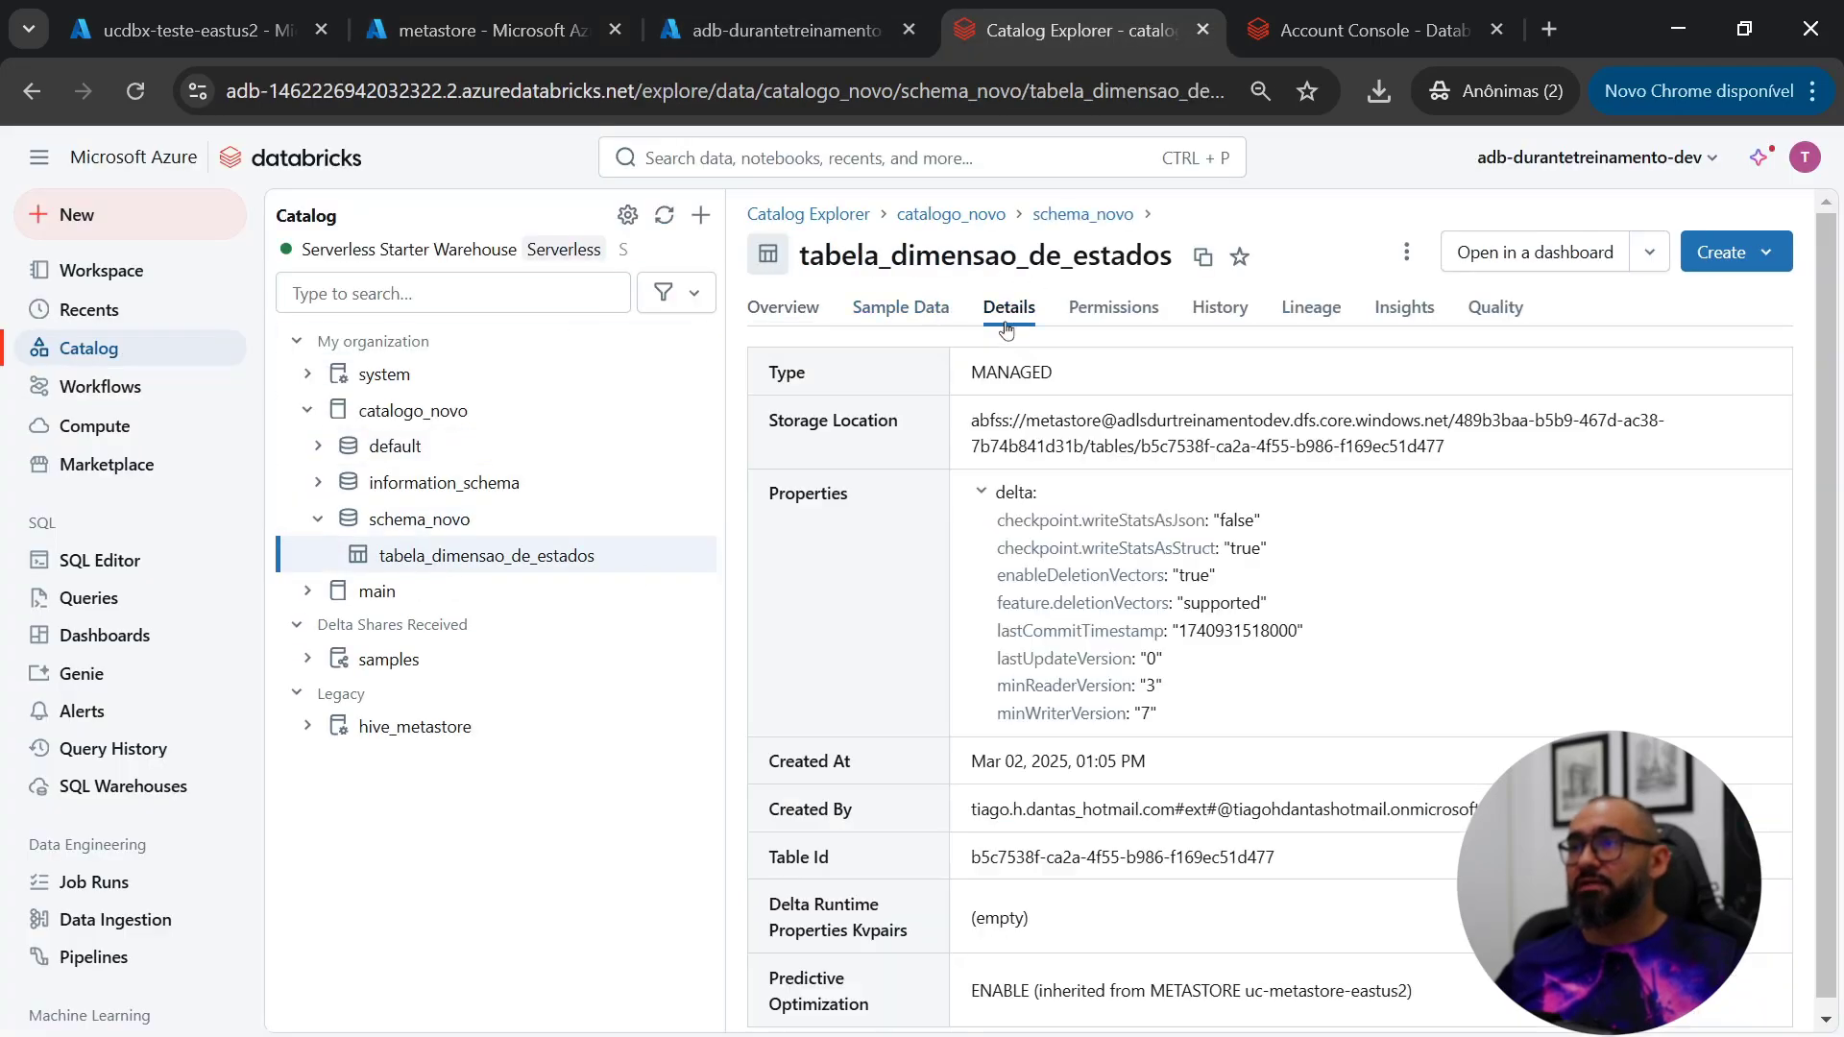
left_click_drag(980, 857, 1007, 857)
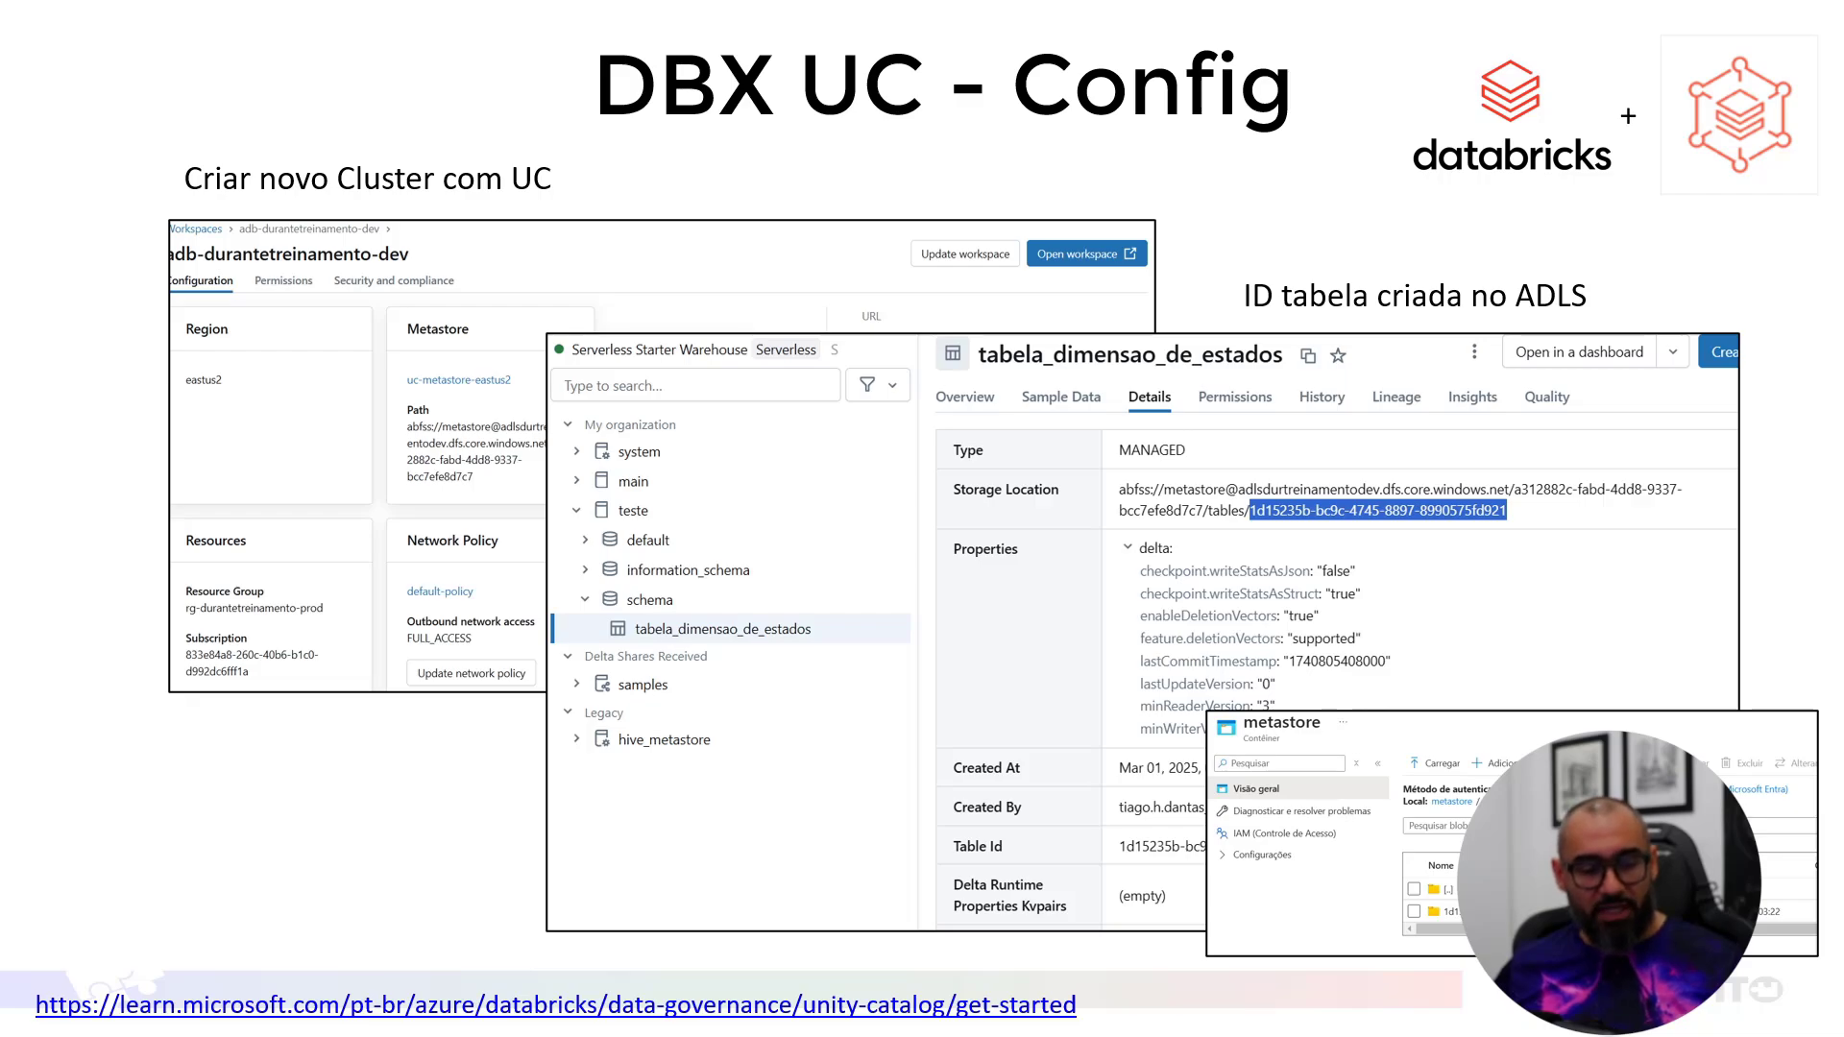
Step: Switch to the Databricks Unity Catalog product page and read its introduction and the PepsiCo customer quote
key("alt+Tab")
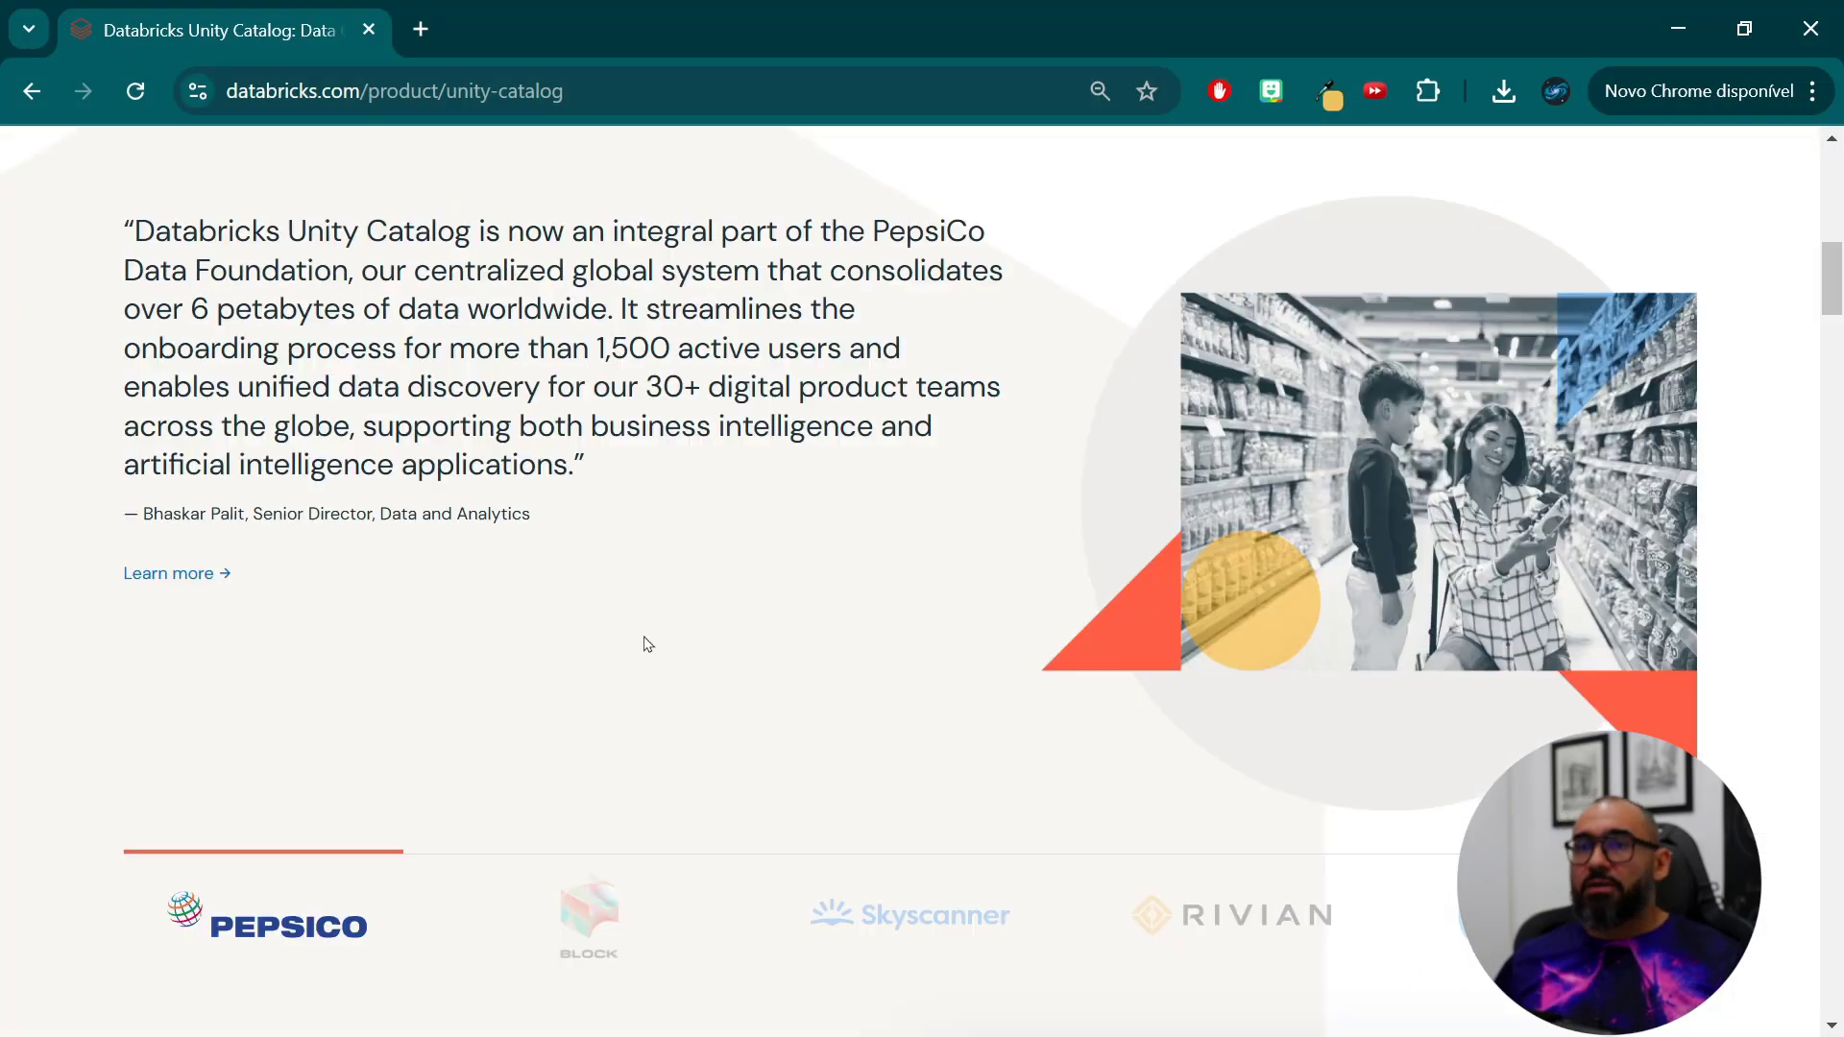
scroll(646, 641, "down", 6)
scroll(646, 641, "up", 8)
scroll(645, 636, "up", 8)
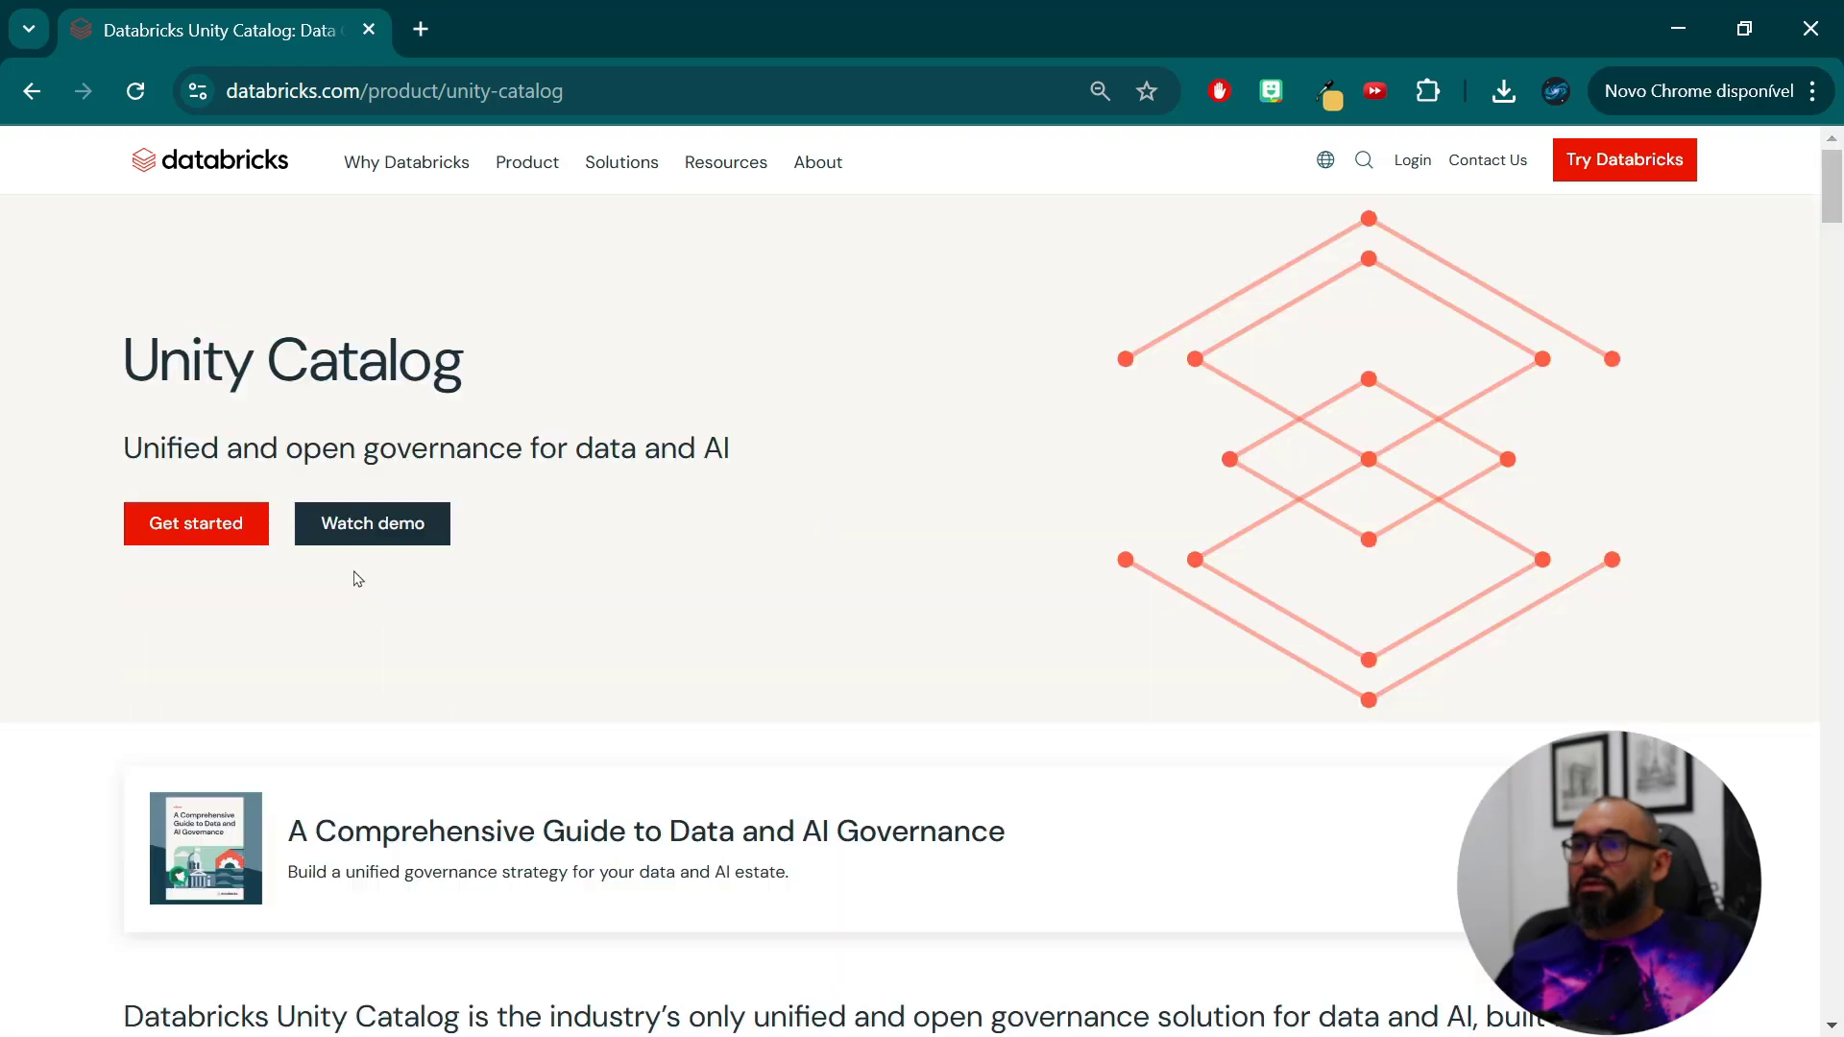
scroll(457, 627, "down", 10)
scroll(451, 632, "up", 5)
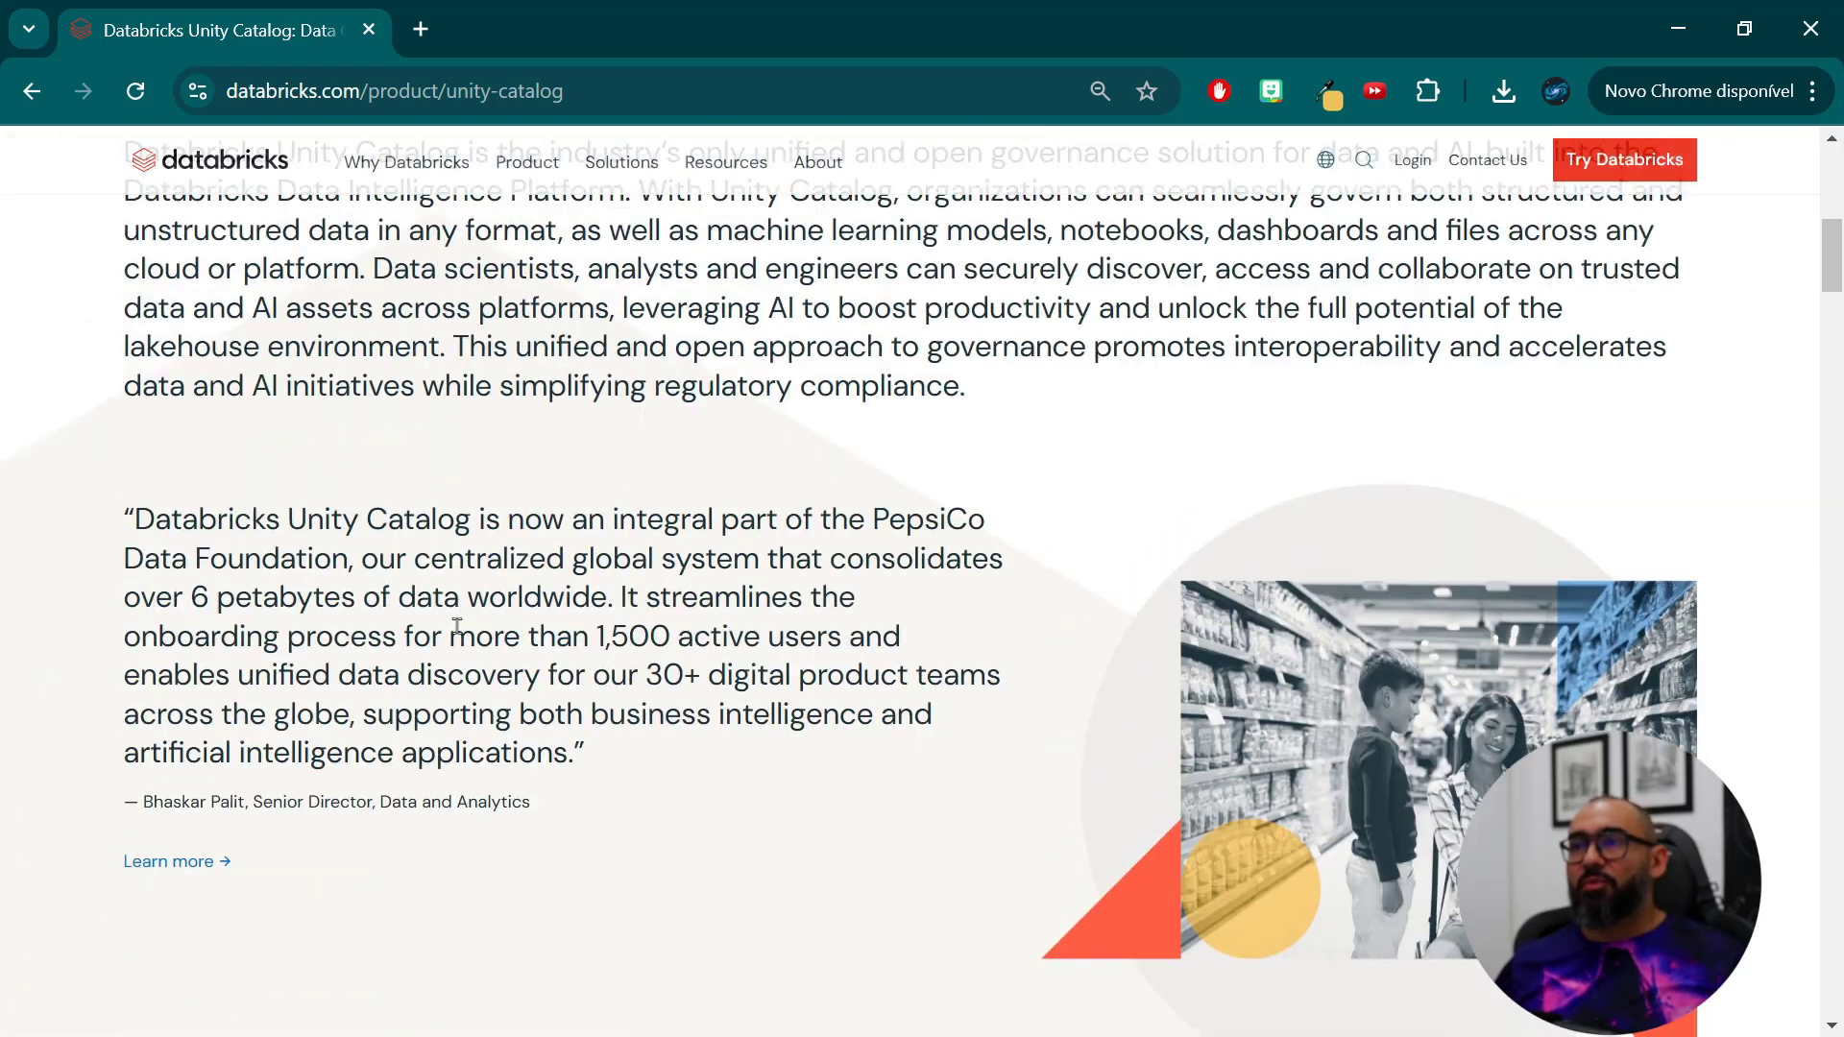
scroll(447, 634, "down", 4)
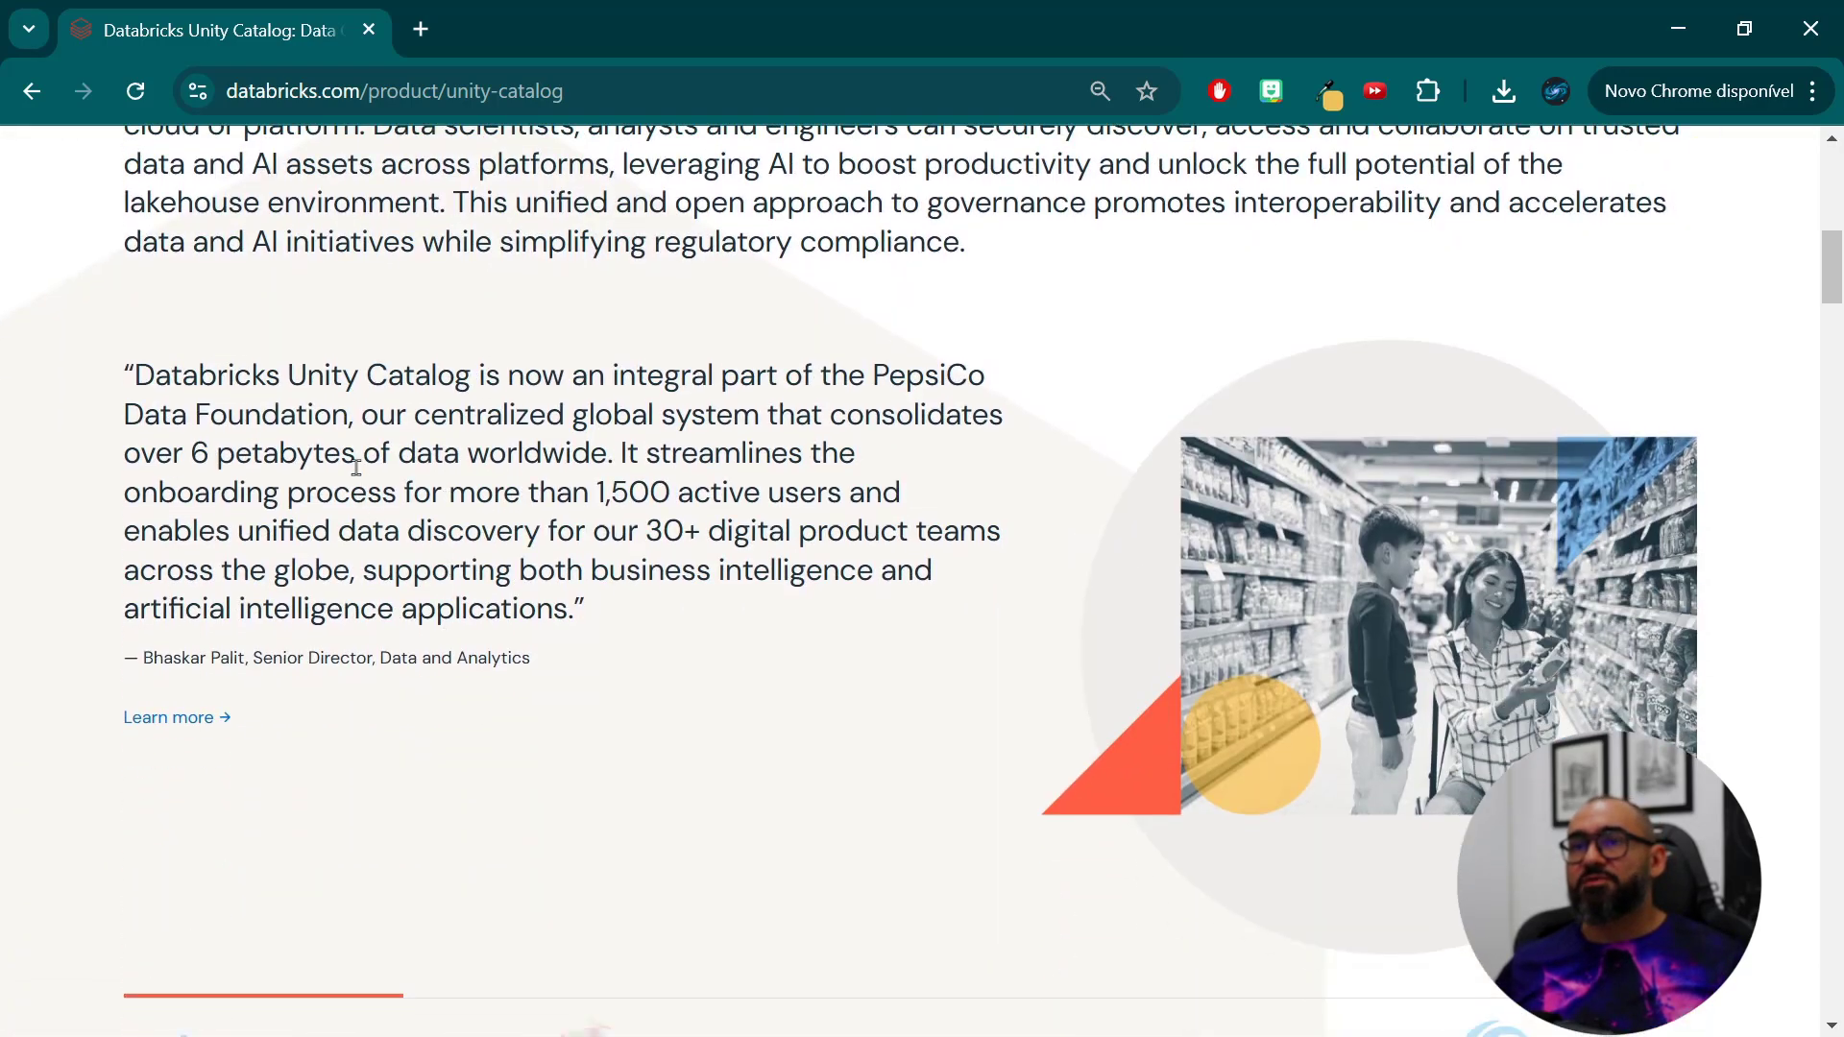
left_click_drag(260, 387, 343, 405)
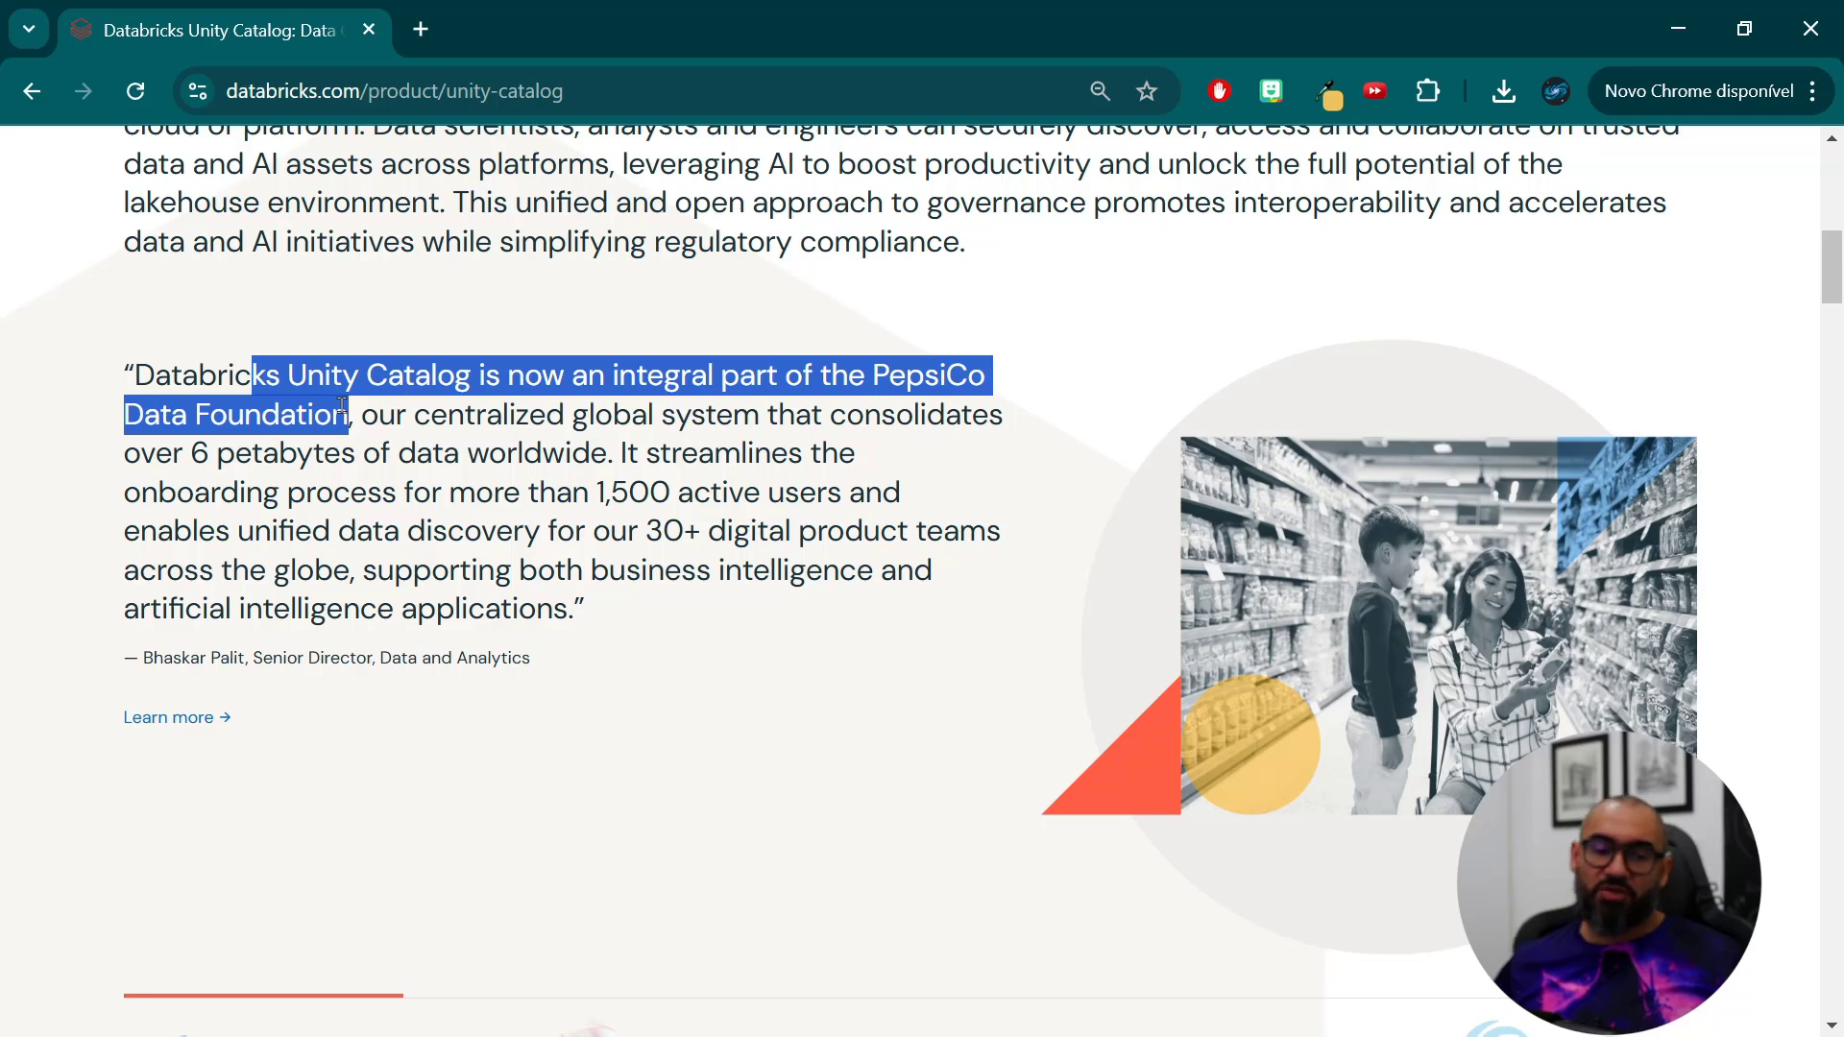